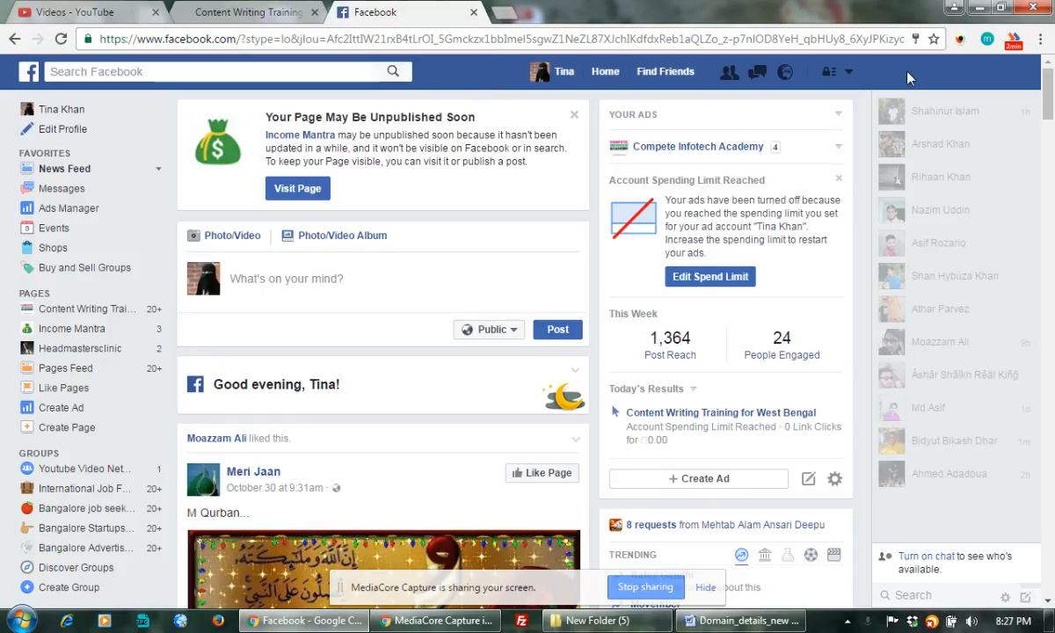
Open the Facebook account menu that lists your pages and the ad options
click(847, 74)
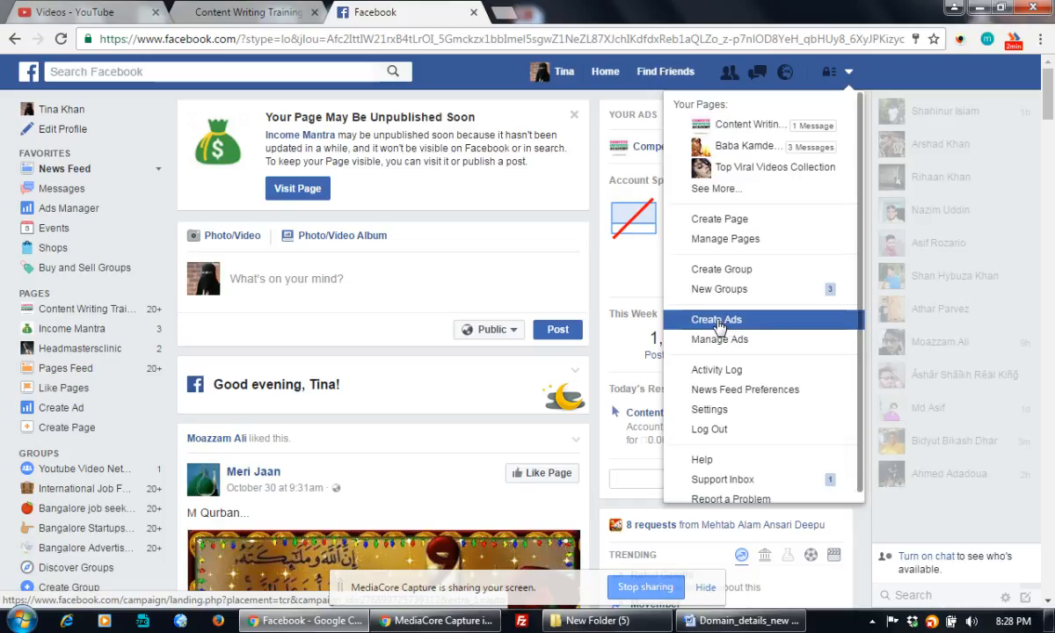
Choose Create Ads so Ads Manager loads the Choose your objective page
click(731, 325)
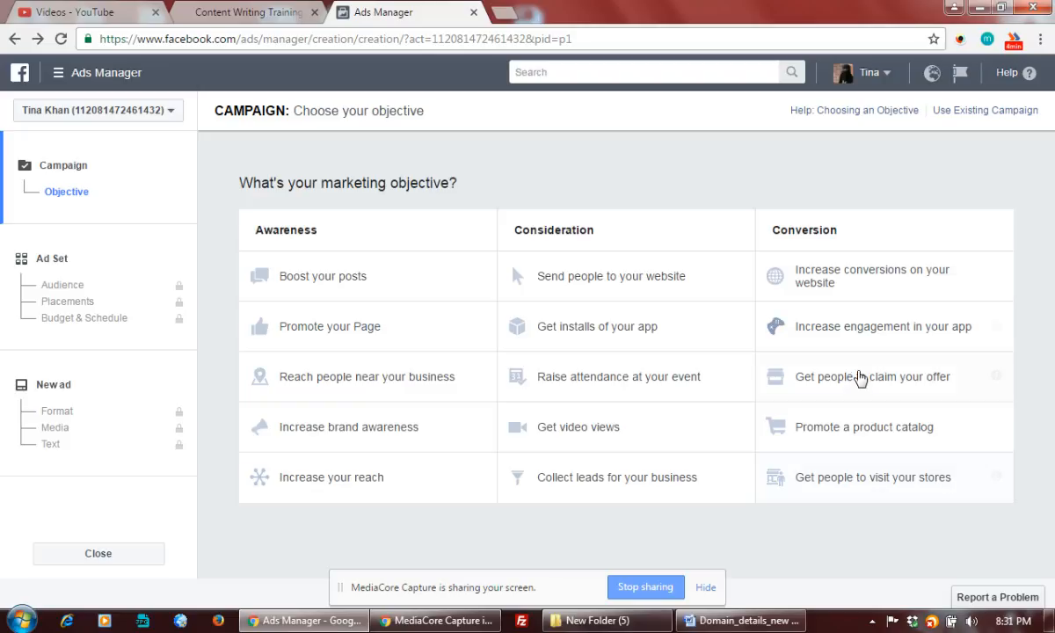
Switch to the Compete Infotech Academy Content Writing Training course page
click(241, 13)
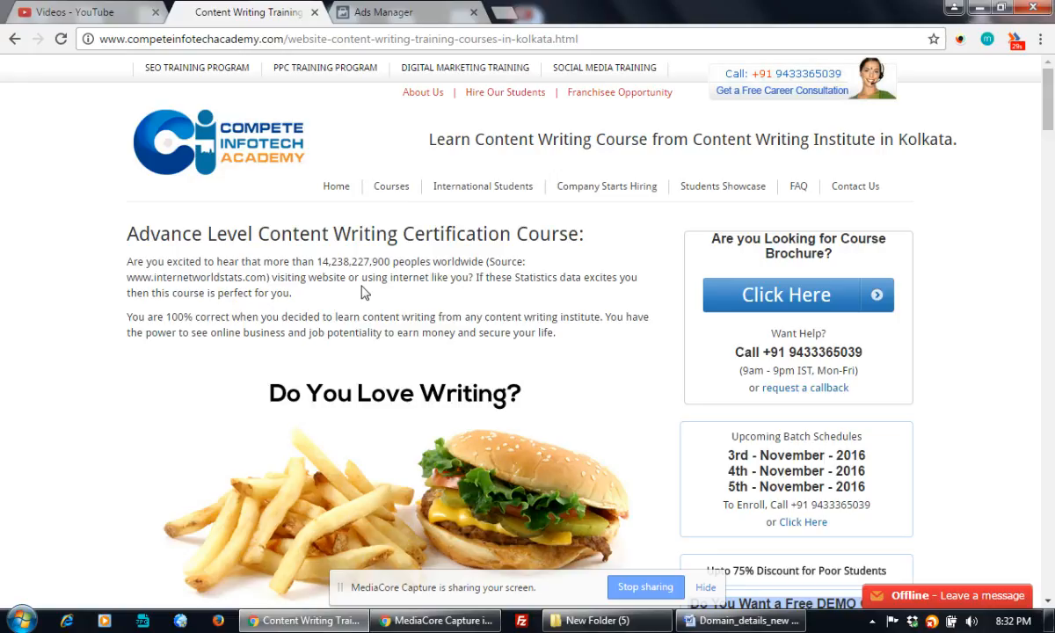
Select the course page's web address, then go back to the Ads Manager campaign setup
click(364, 39)
click(354, 14)
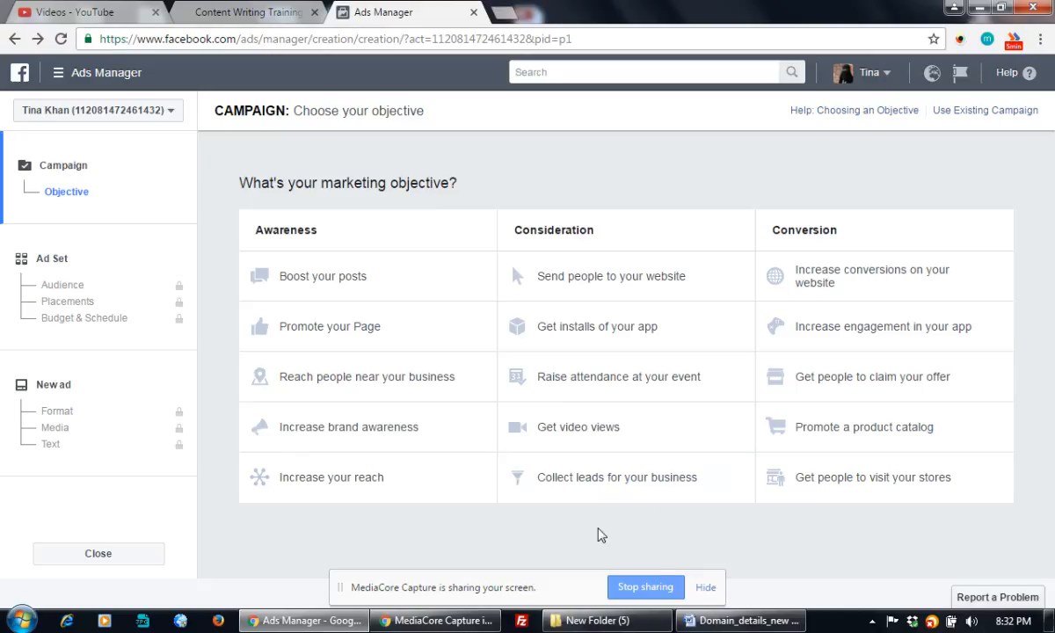
Choose the send-people-to-your-website objective and name the campaign 'Content Writing Training - All West Bengal'
click(610, 281)
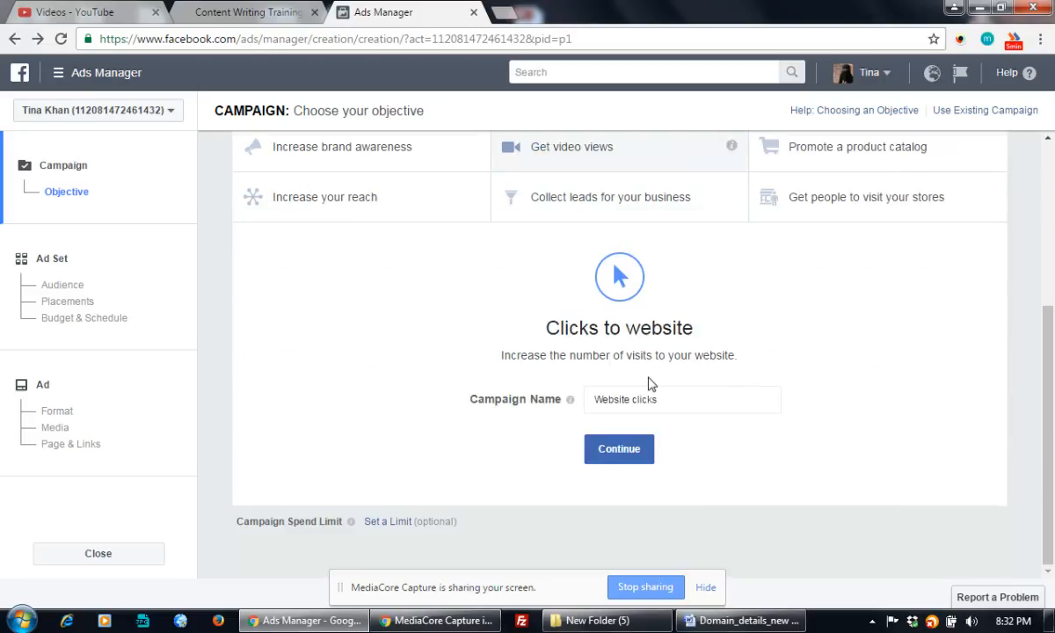
scroll(651, 325, down, 2)
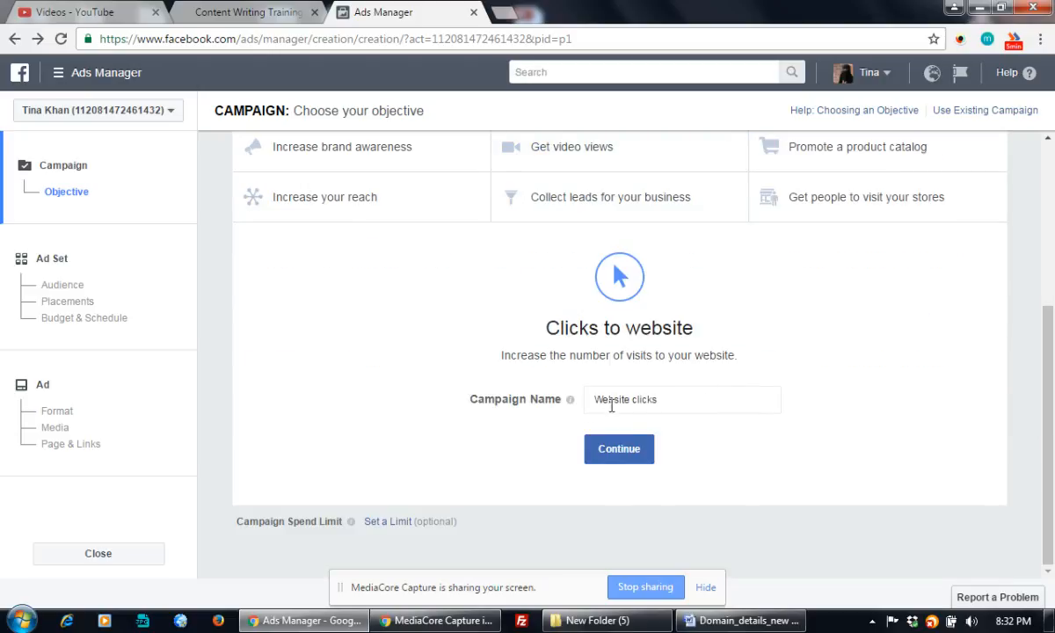
click(666, 400)
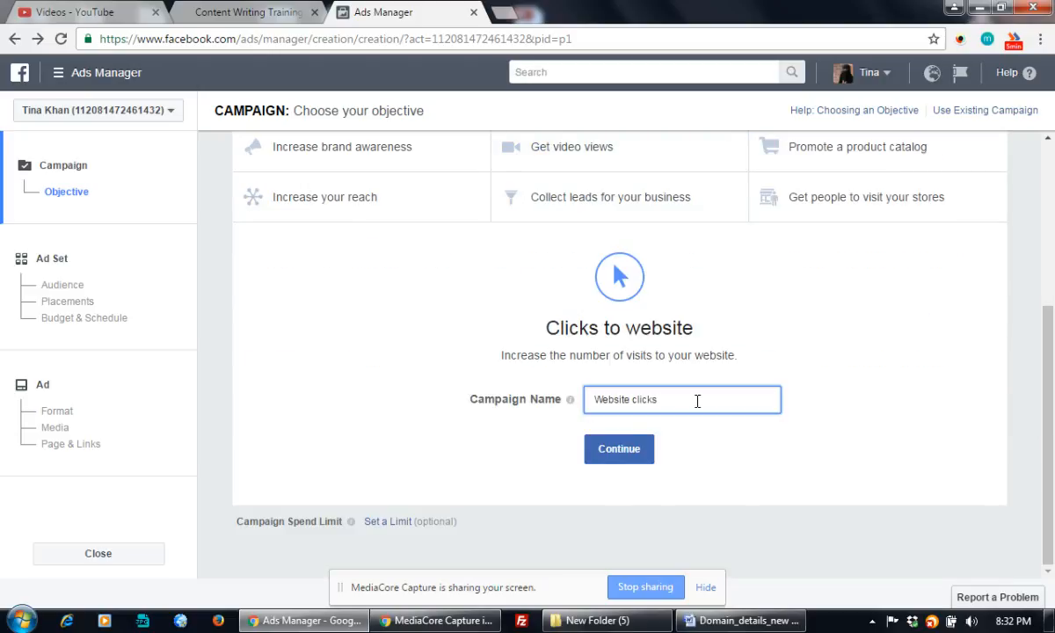
drag(691, 400, 580, 398)
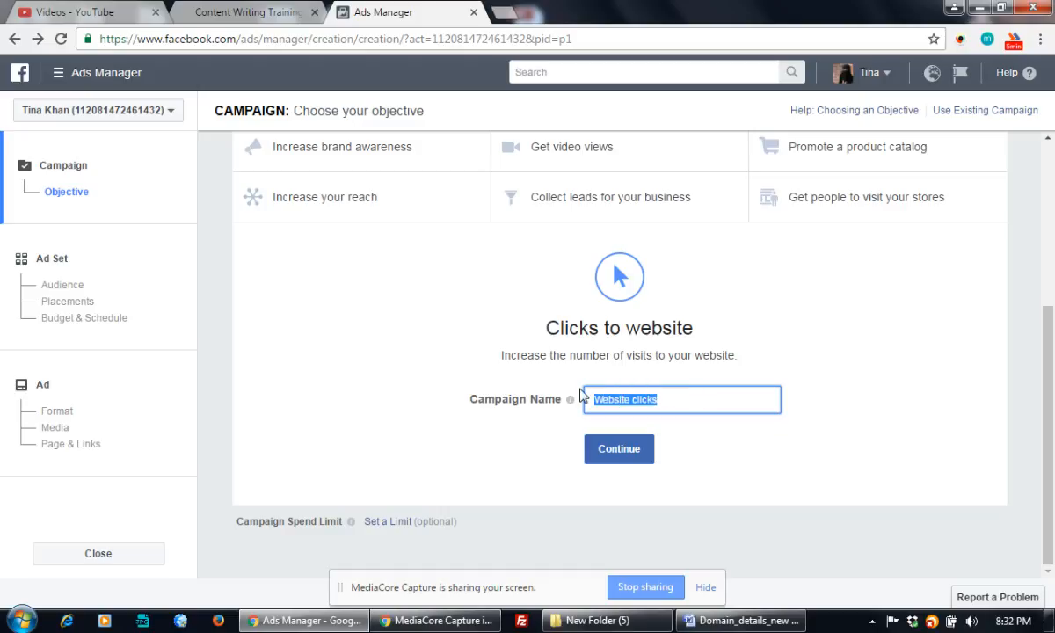
text(Content )
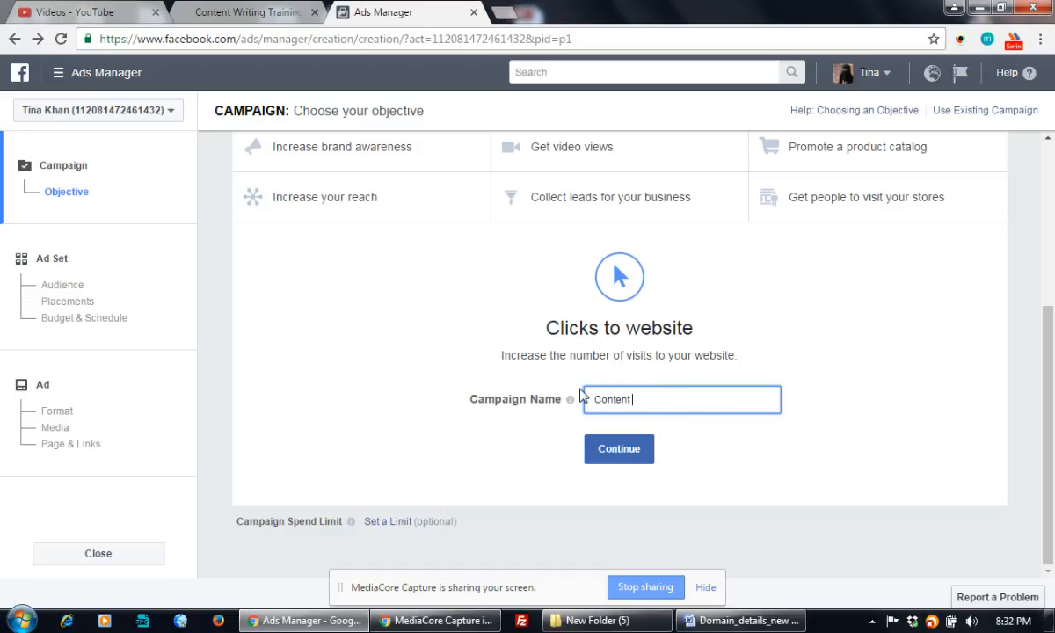
text(Writng)
key(BackSpace)
key(BackSpace)
text(ing)
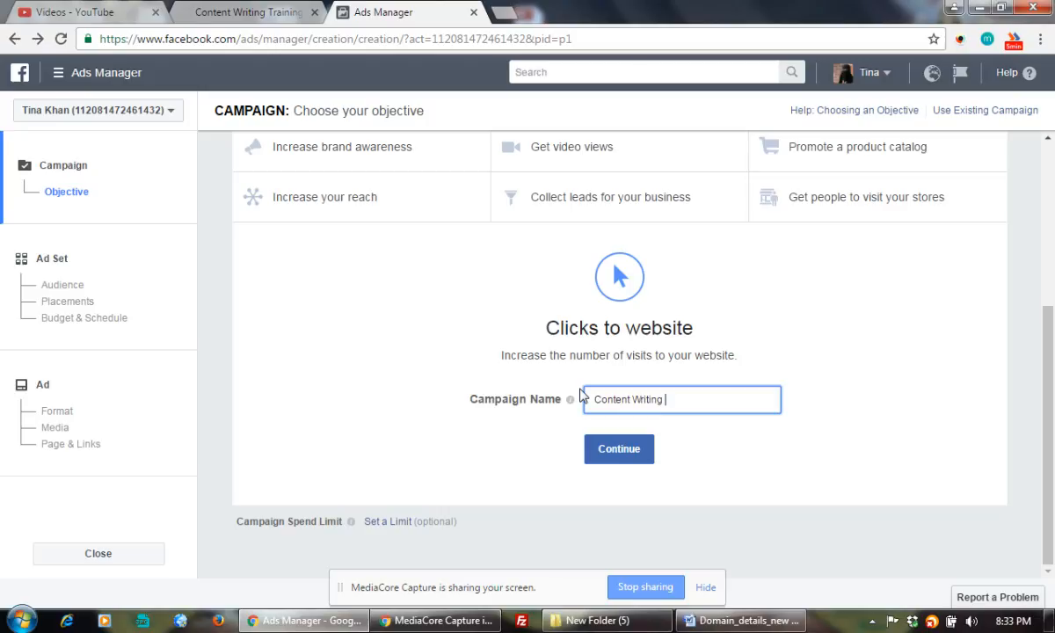
text( Training -)
text(All West Bengal)
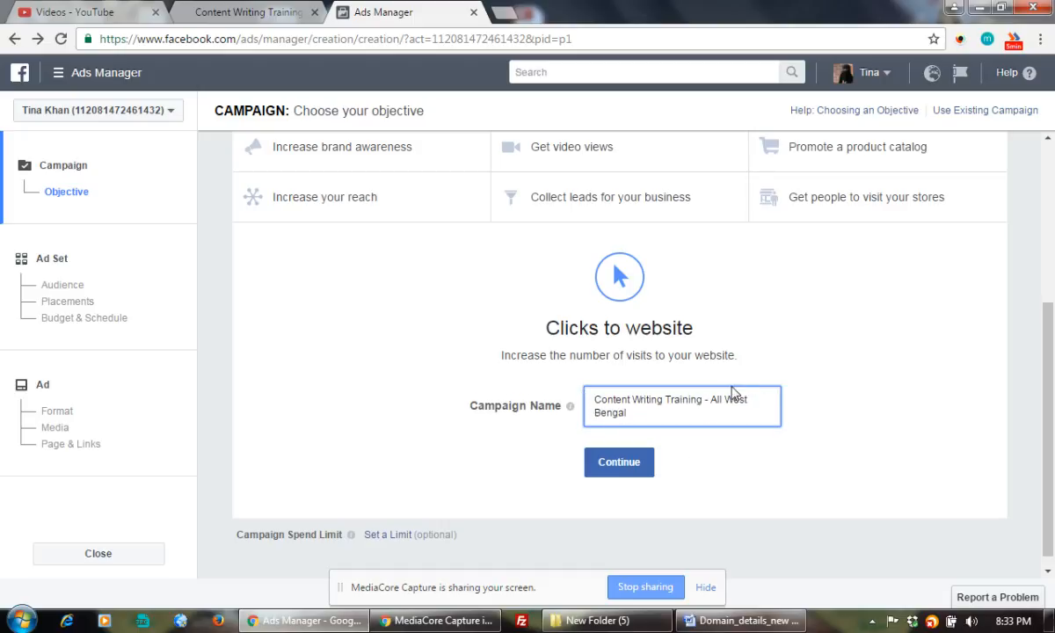
click(620, 466)
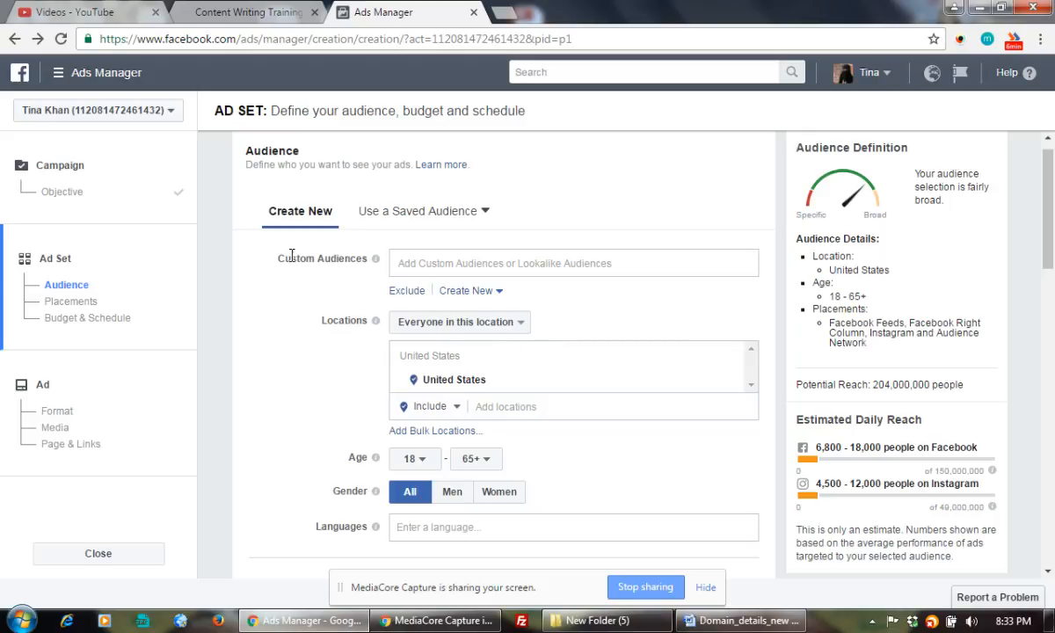
Show the Custom Audiences list, including the Compete Infotech Academy lookalike
click(676, 255)
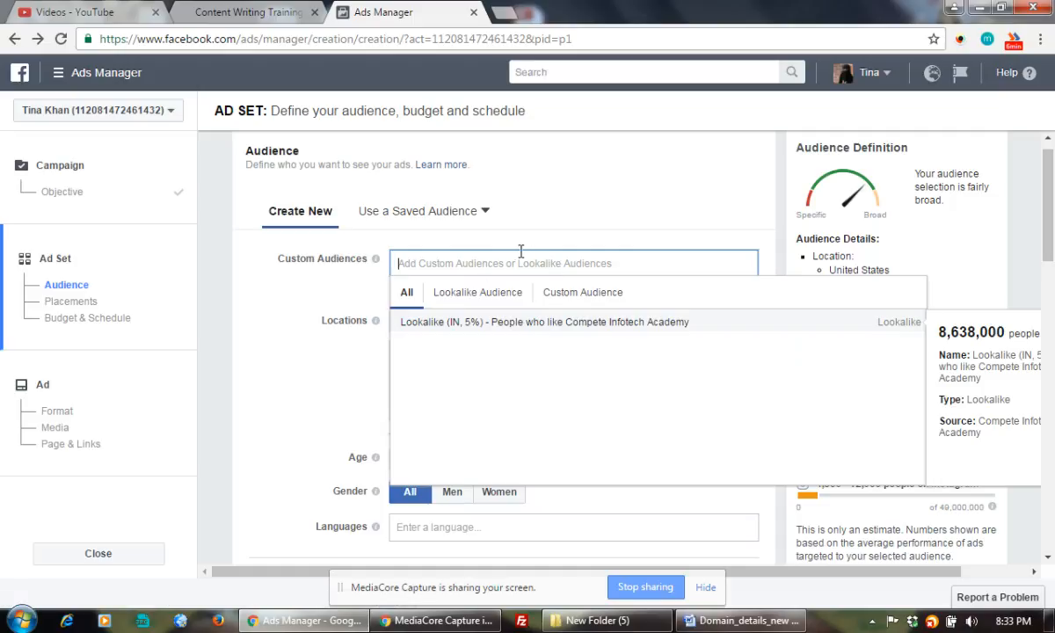
click(637, 204)
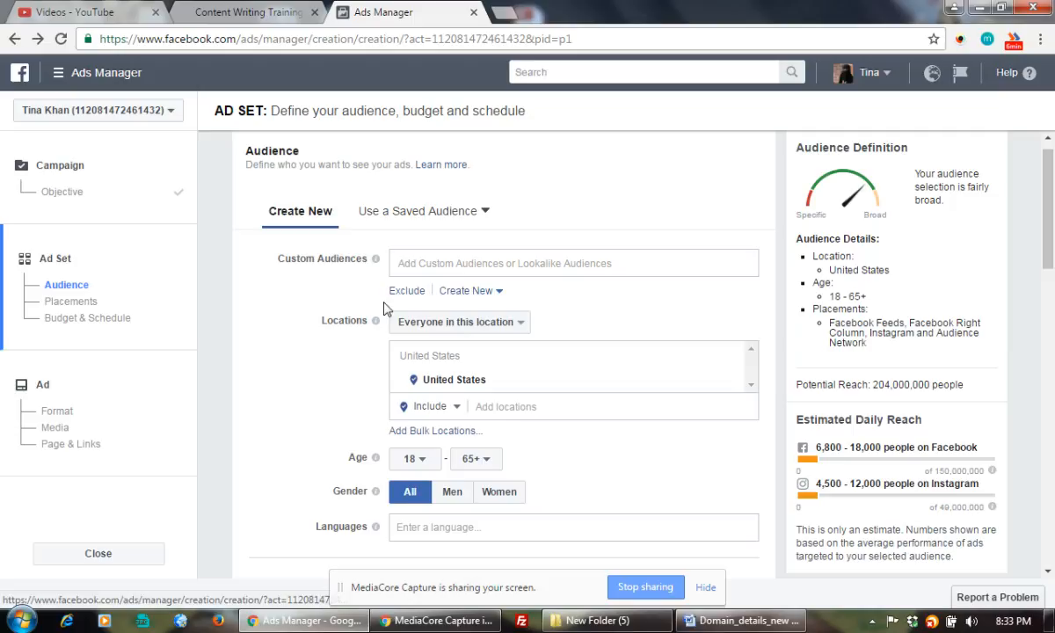
click(455, 299)
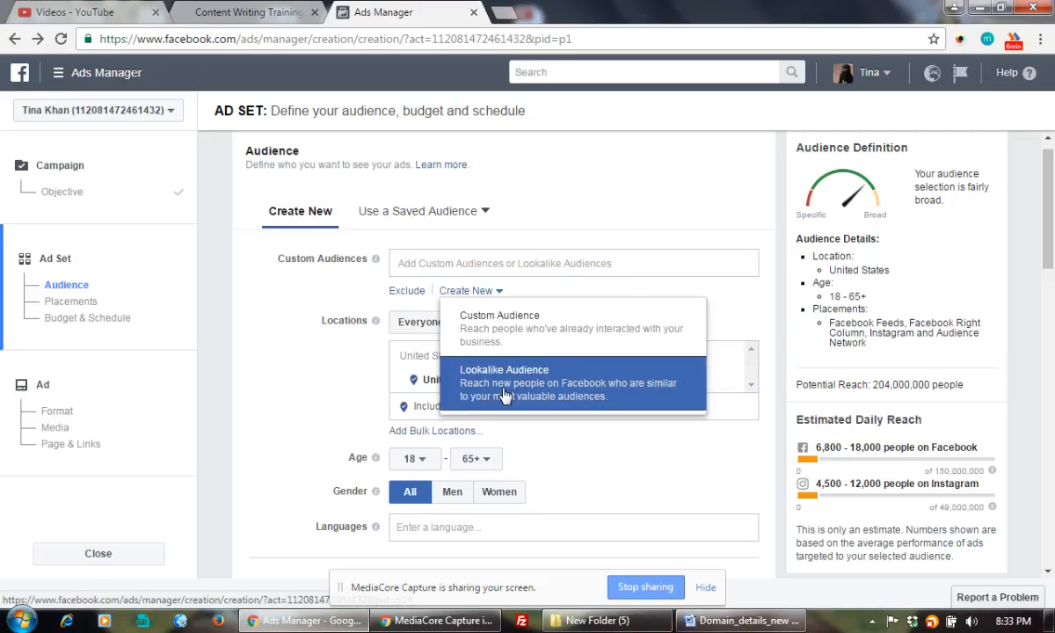
click(466, 319)
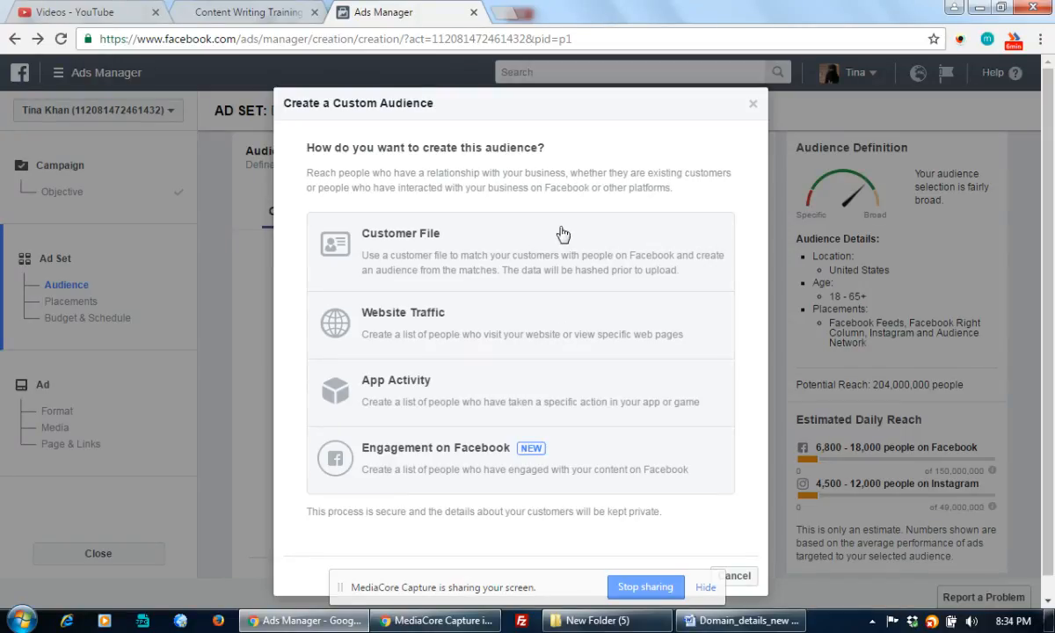
click(756, 108)
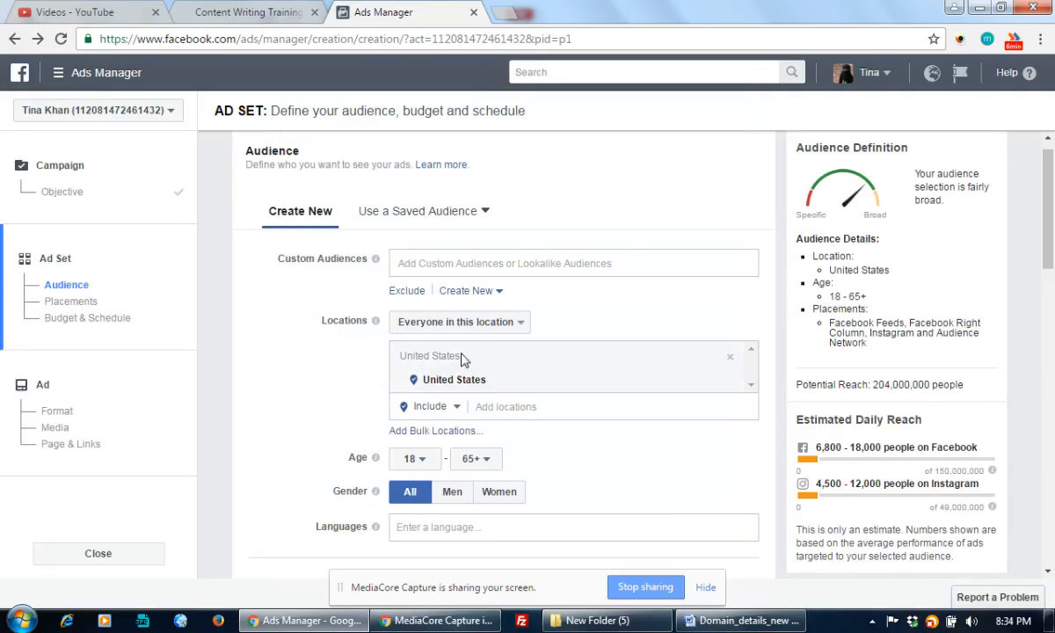
Start a new lookalike audience and browse the Pages available as its source
click(468, 291)
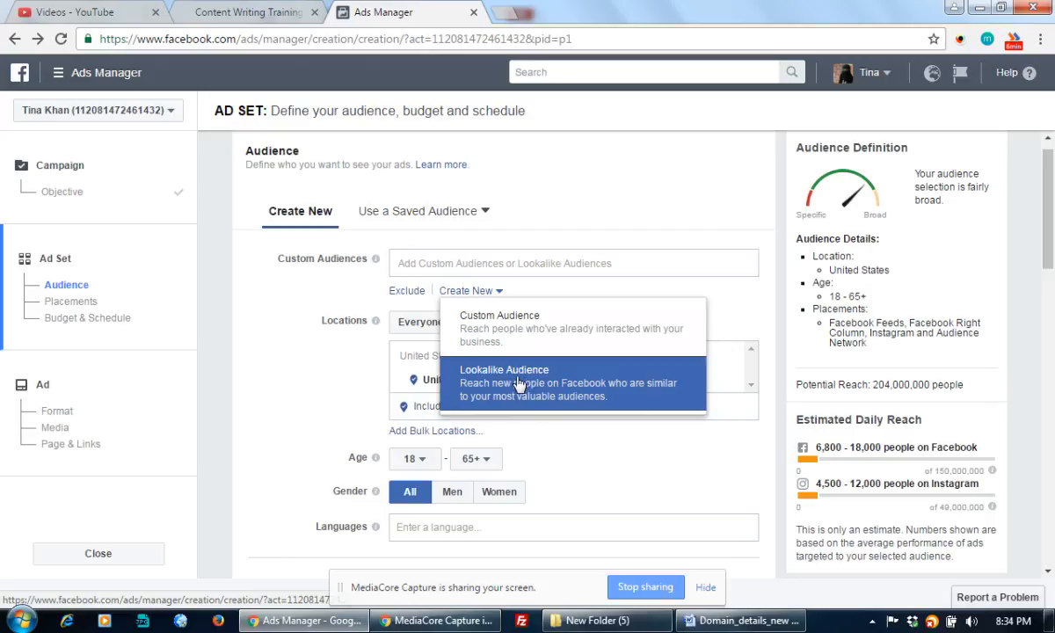
click(489, 380)
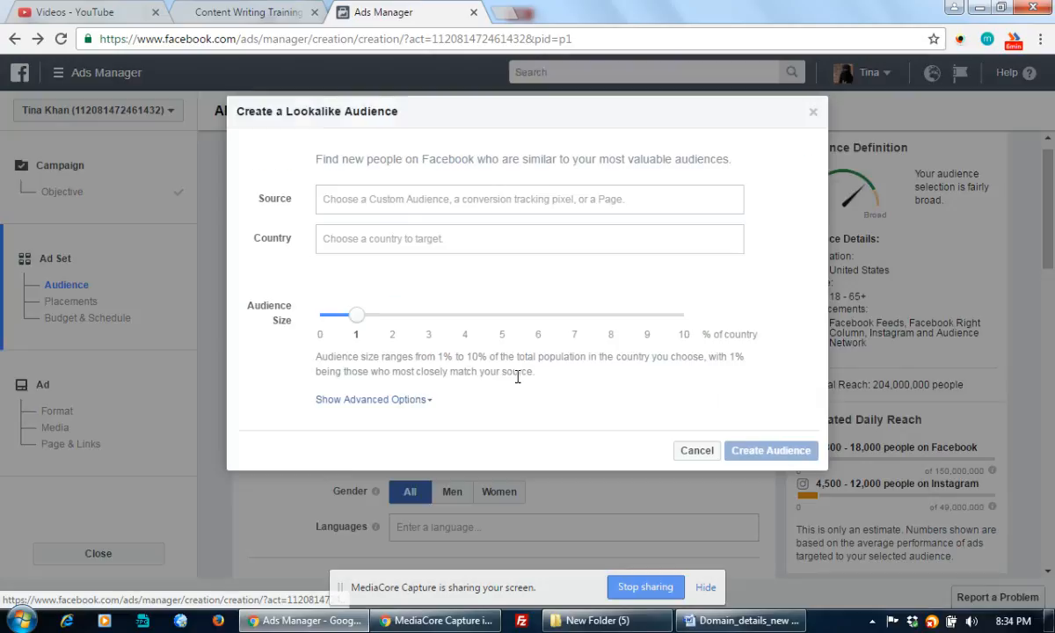
click(370, 203)
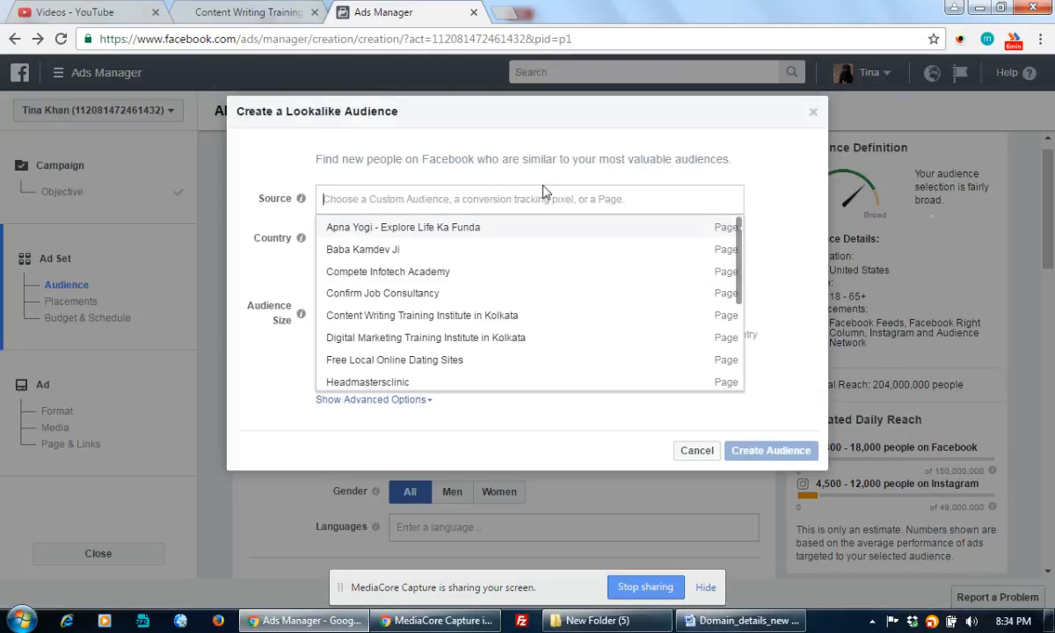
click(475, 182)
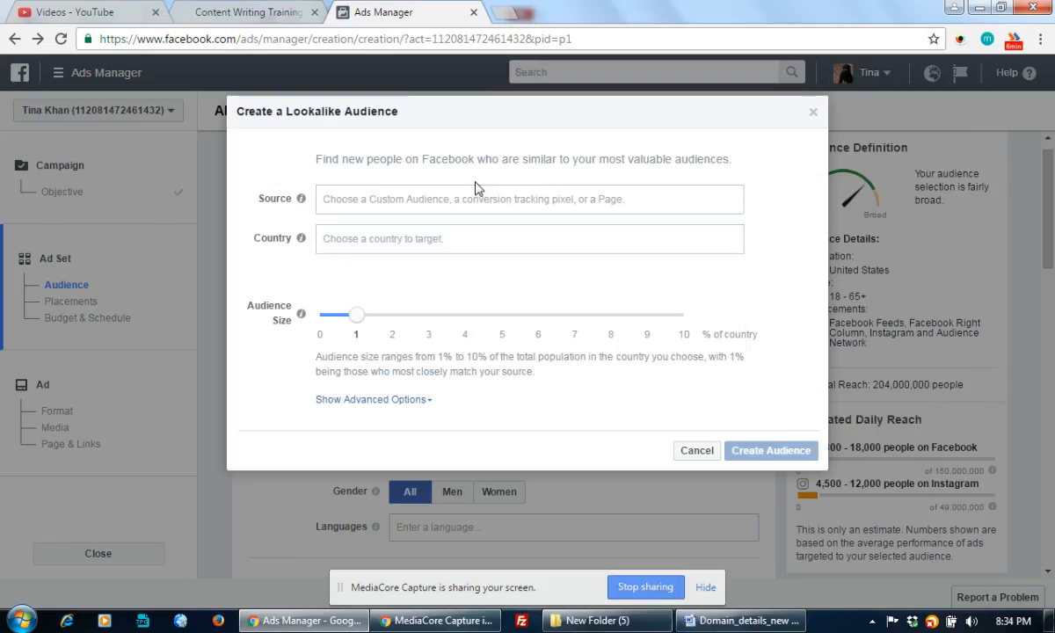
Search the source Pages for 'education' and 'training', then cancel and reshow the new-audience options
click(429, 199)
text(edu)
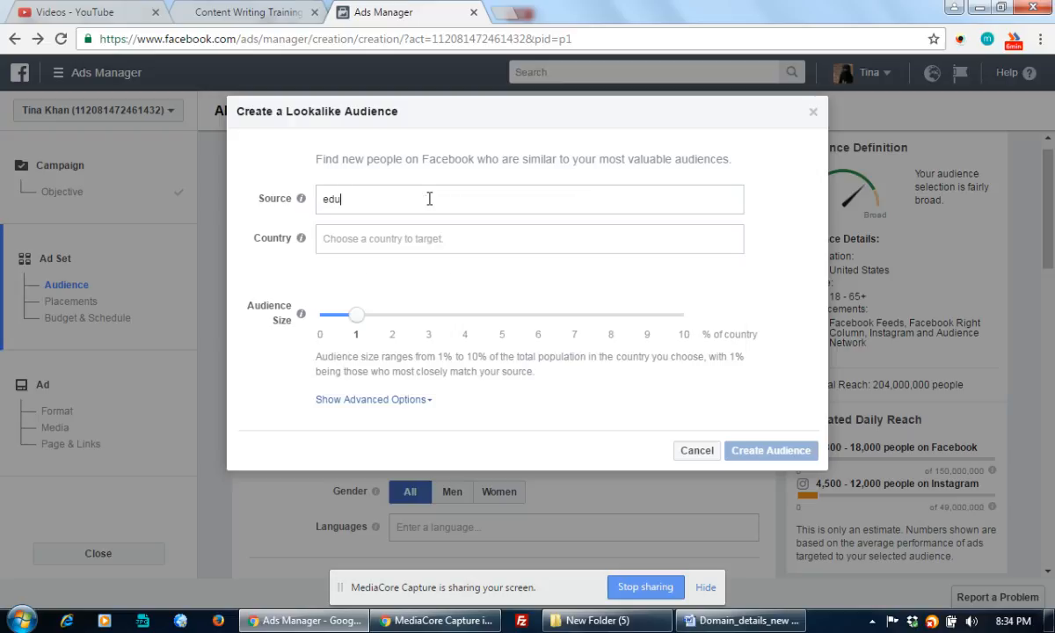
text(cation)
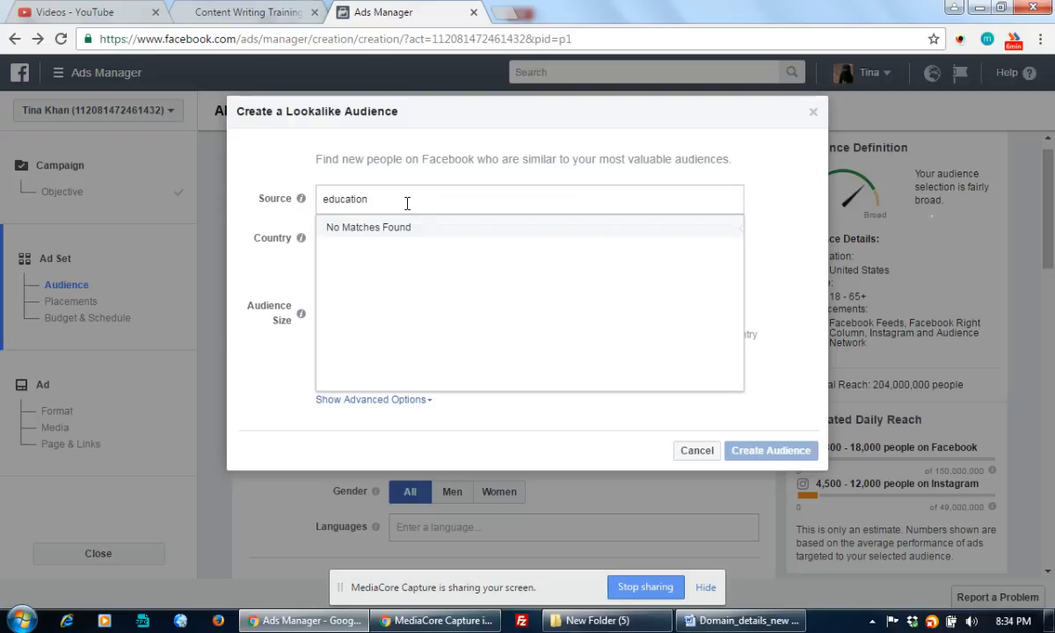
drag(406, 200, 297, 202)
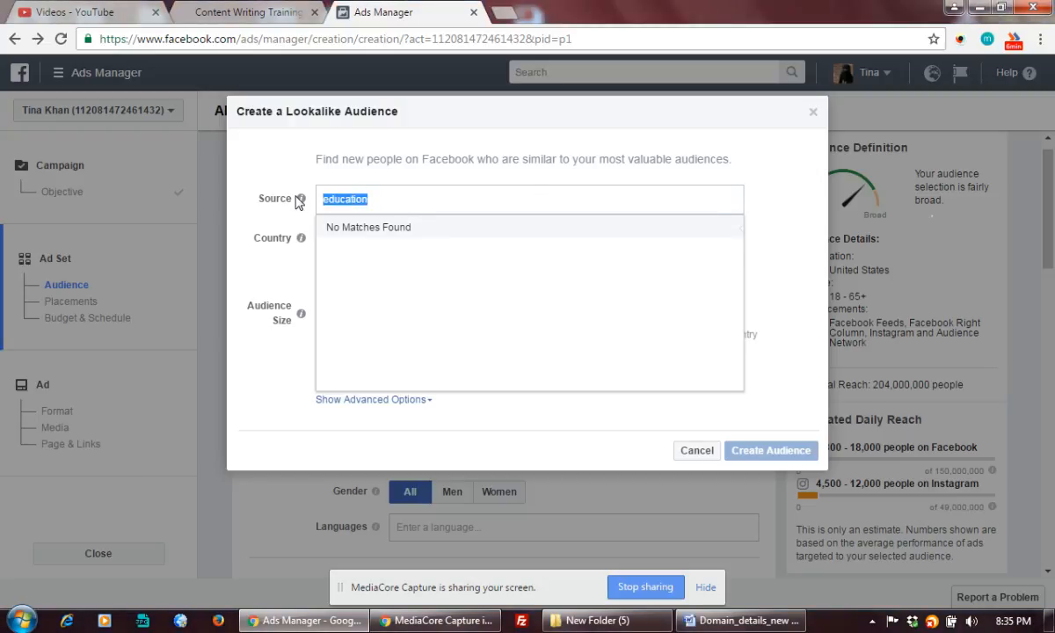
text(training)
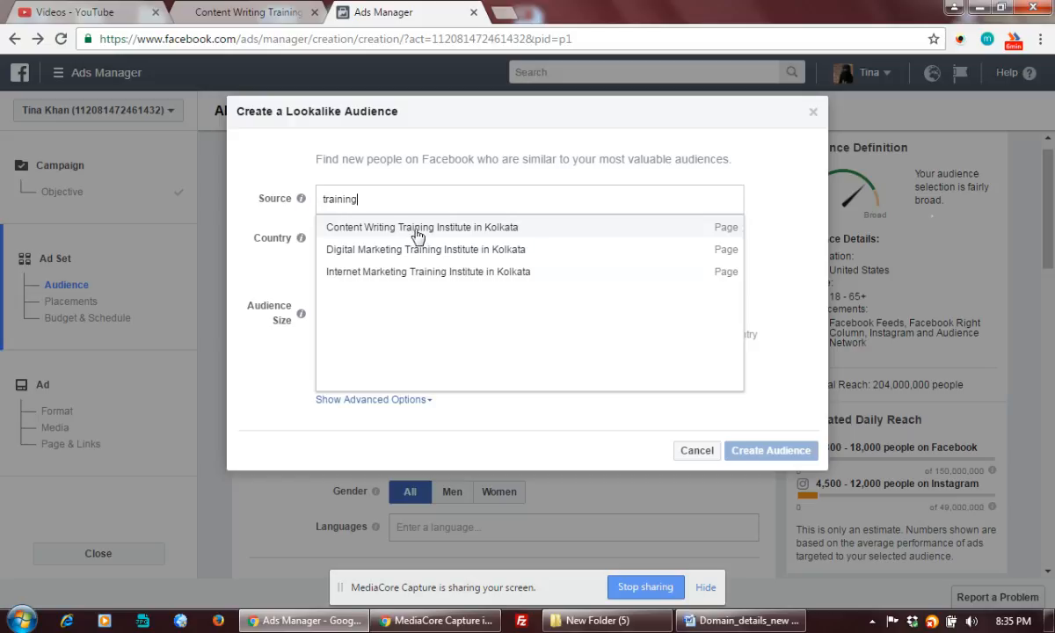
key(BackSpace)
key(BackSpace)
key(BackSpace)
key(BackSpace)
key(BackSpace)
key(BackSpace)
key(BackSpace)
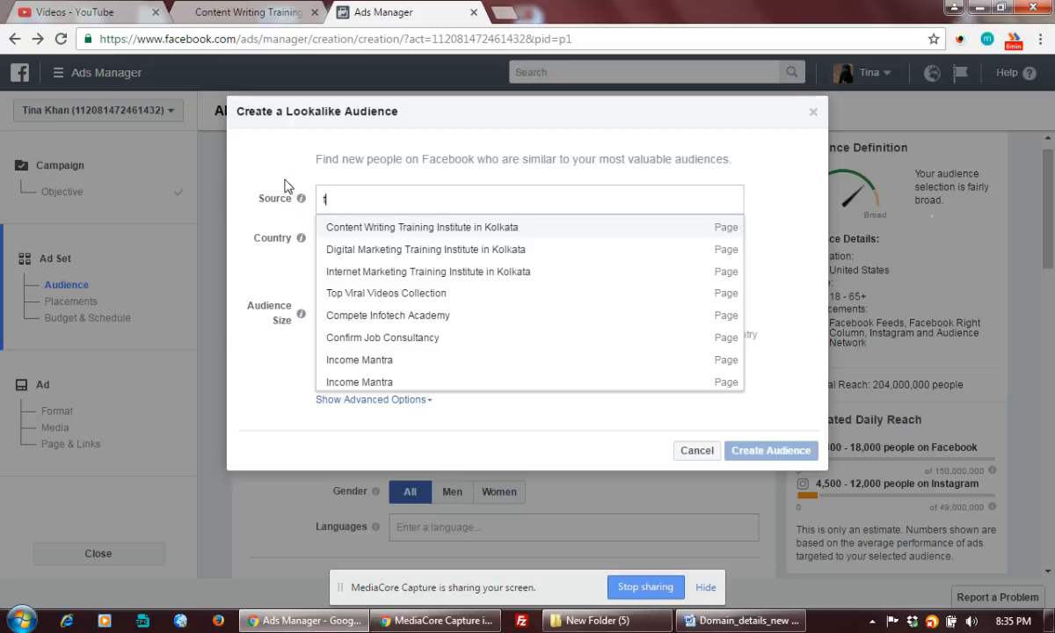
click(695, 451)
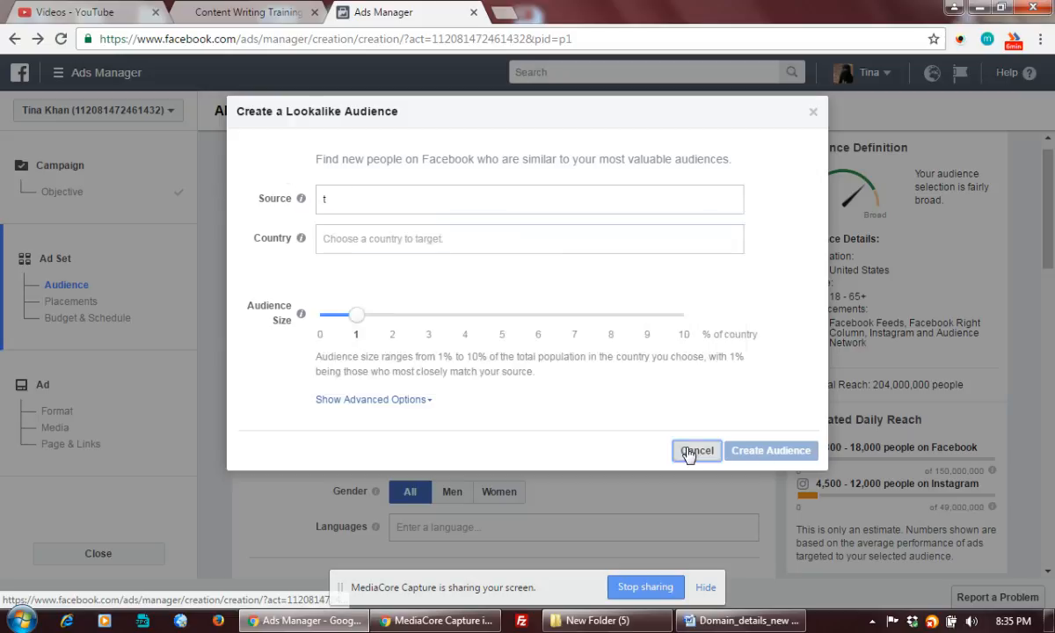
click(491, 291)
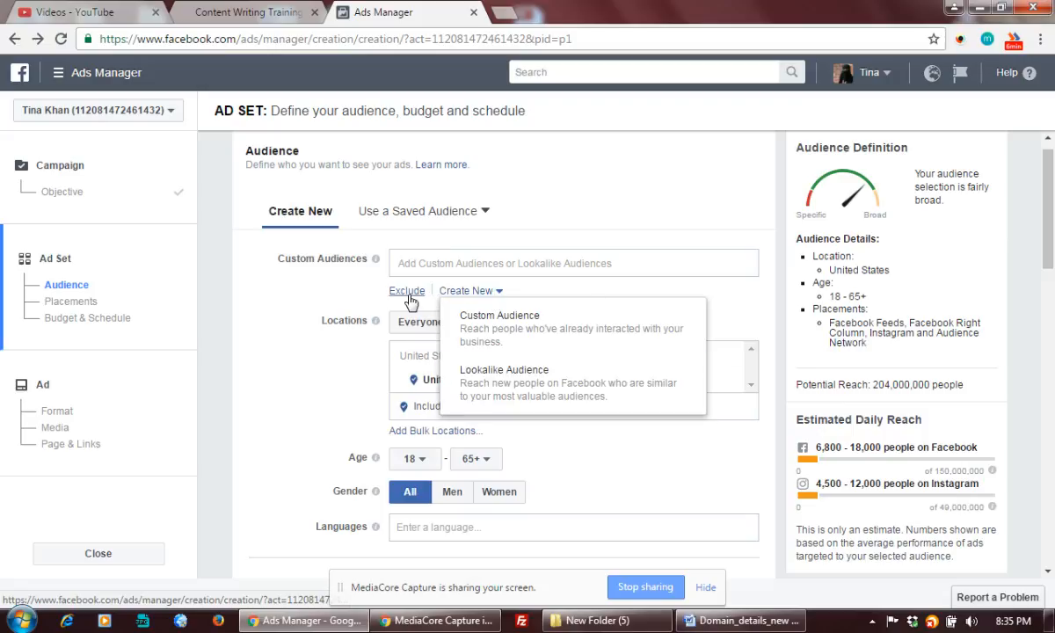
Add the Lookalike (IN, 5%) audience to the ad set's Custom Audiences
click(598, 255)
click(597, 255)
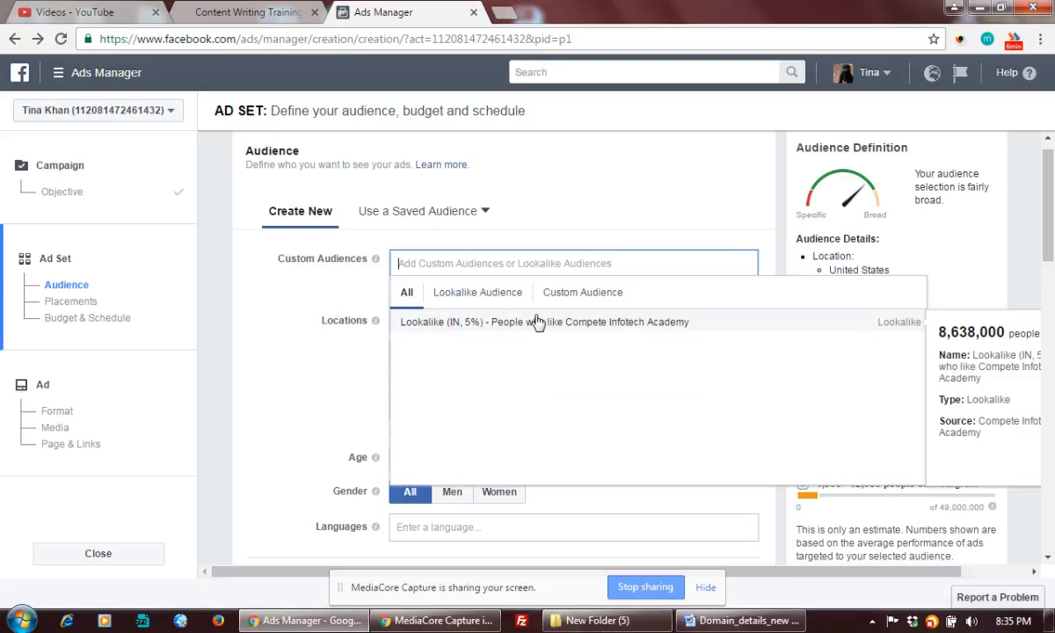
click(606, 323)
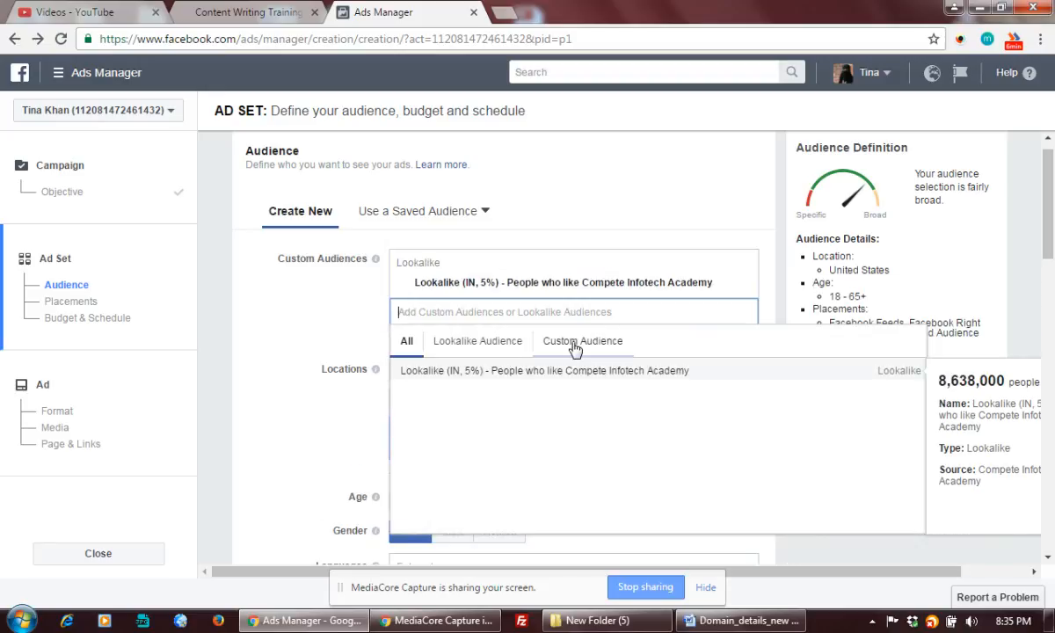
click(605, 176)
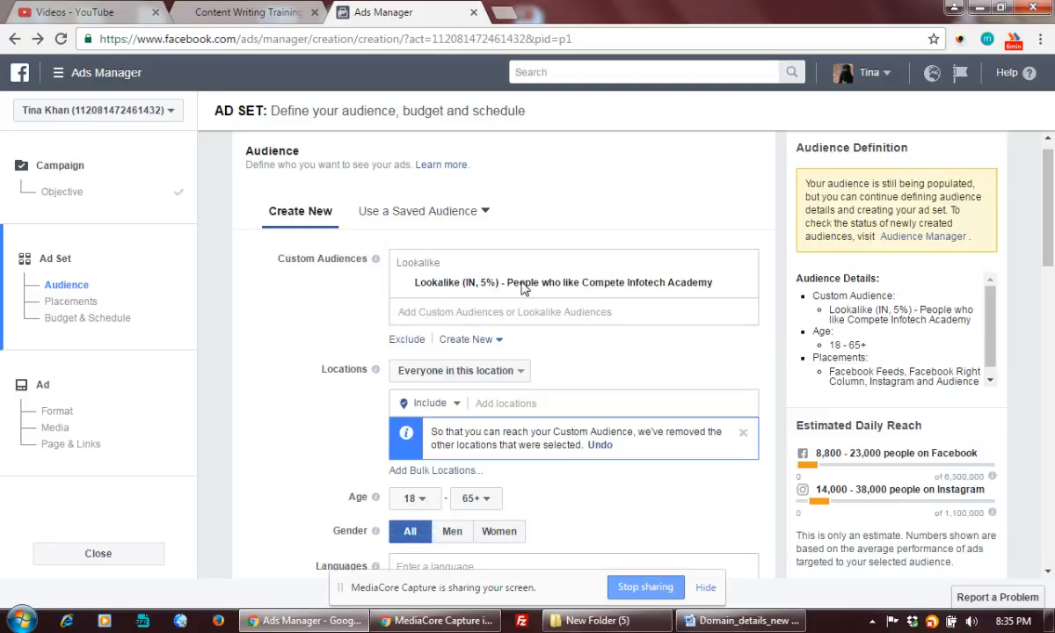
Set the target location to West Bengal, India
click(500, 404)
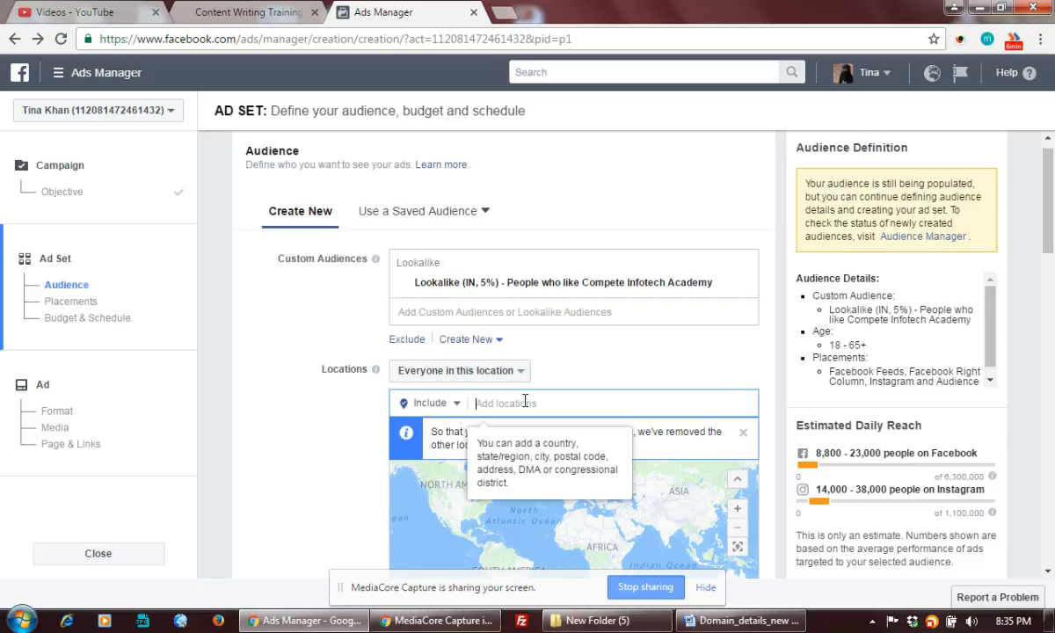
text(West bengal)
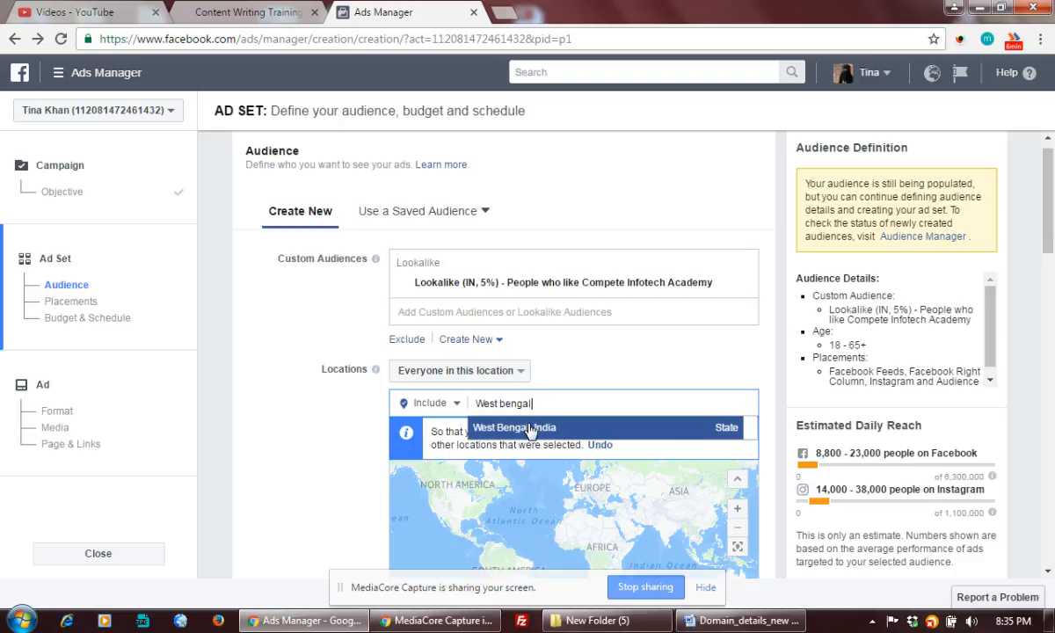
click(519, 429)
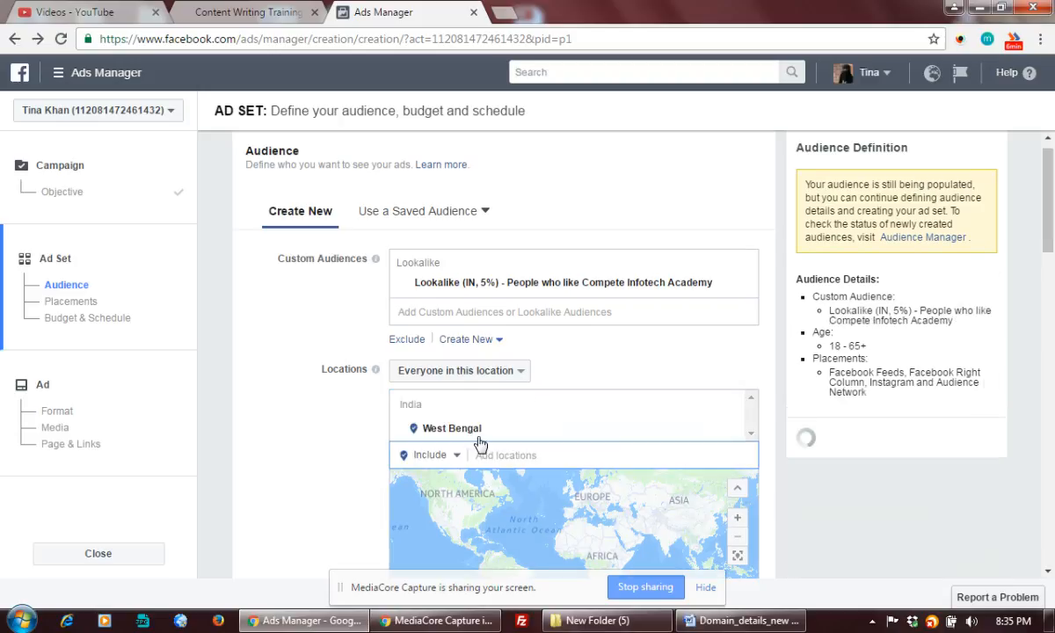
scroll(304, 443, down, 3)
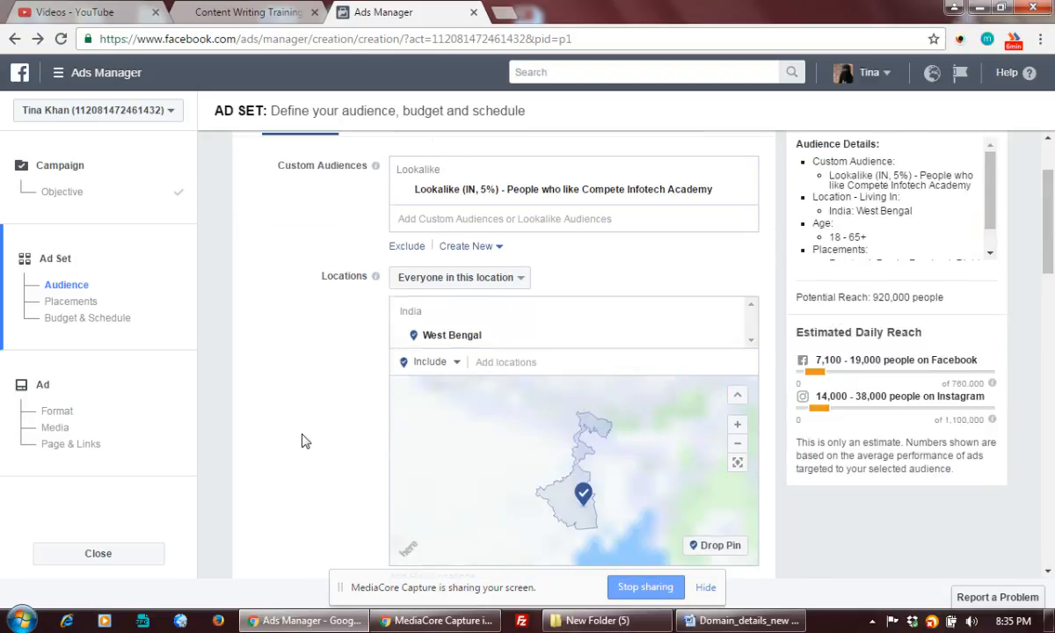
Set the audience age range to a minimum of 22 and a maximum of 45
scroll(301, 439, down, 1)
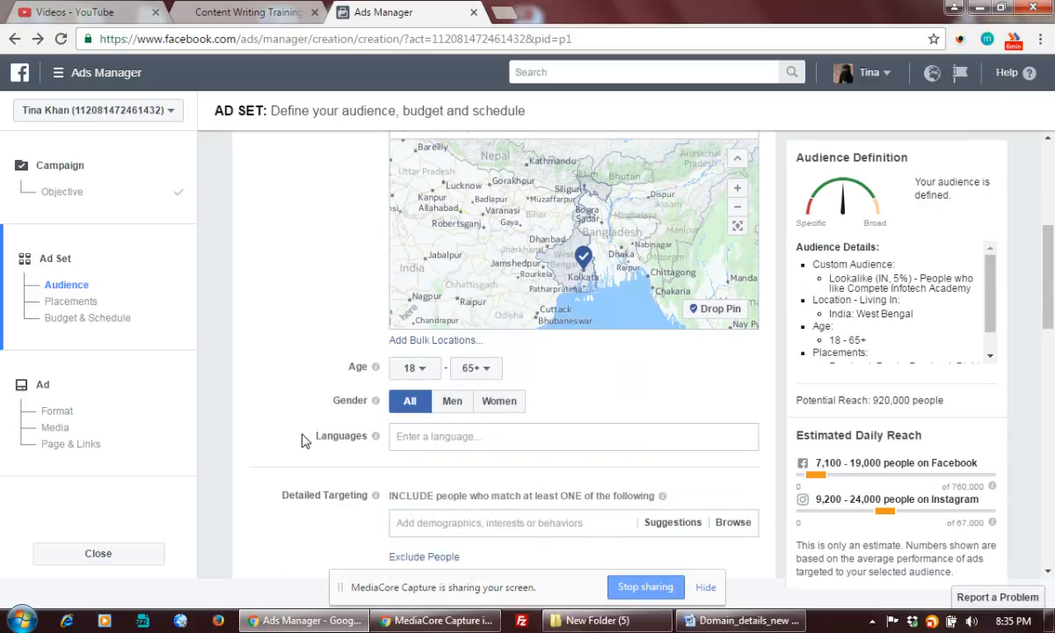
mouse_move(409, 380)
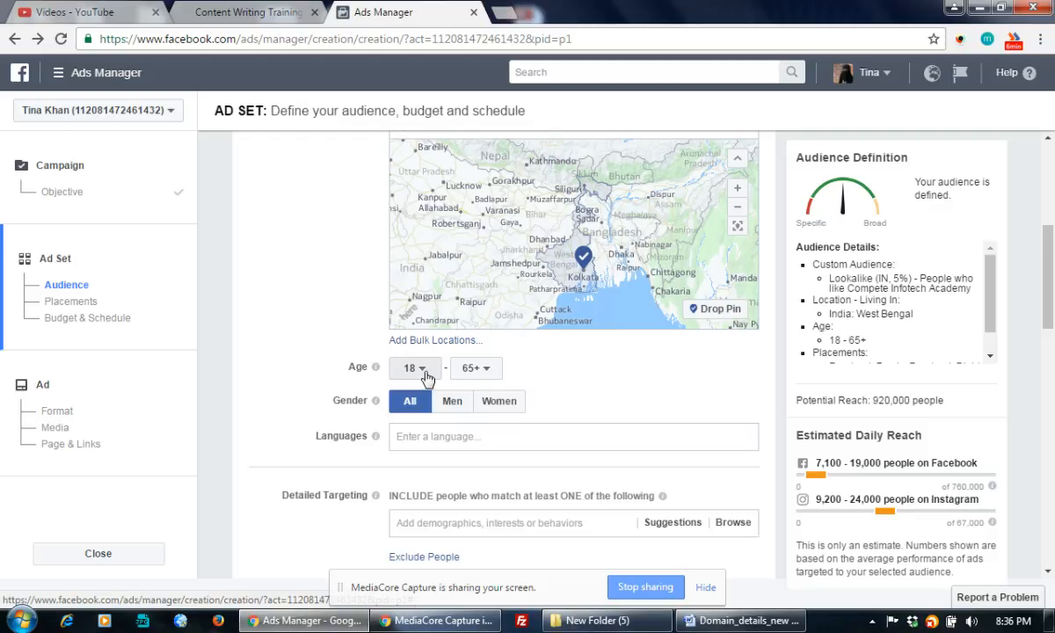
click(490, 376)
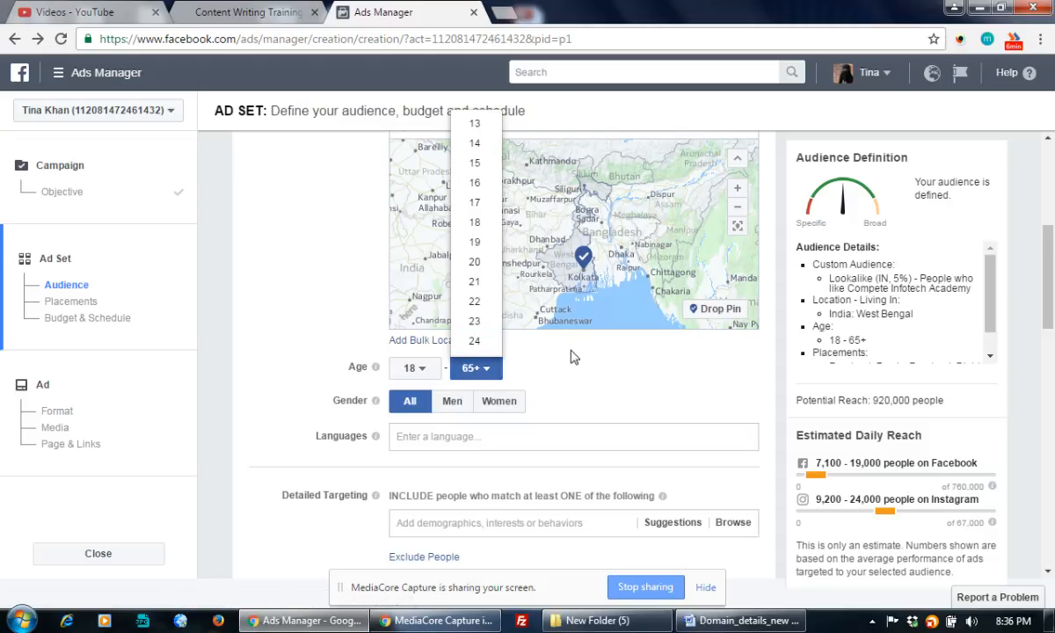
click(410, 368)
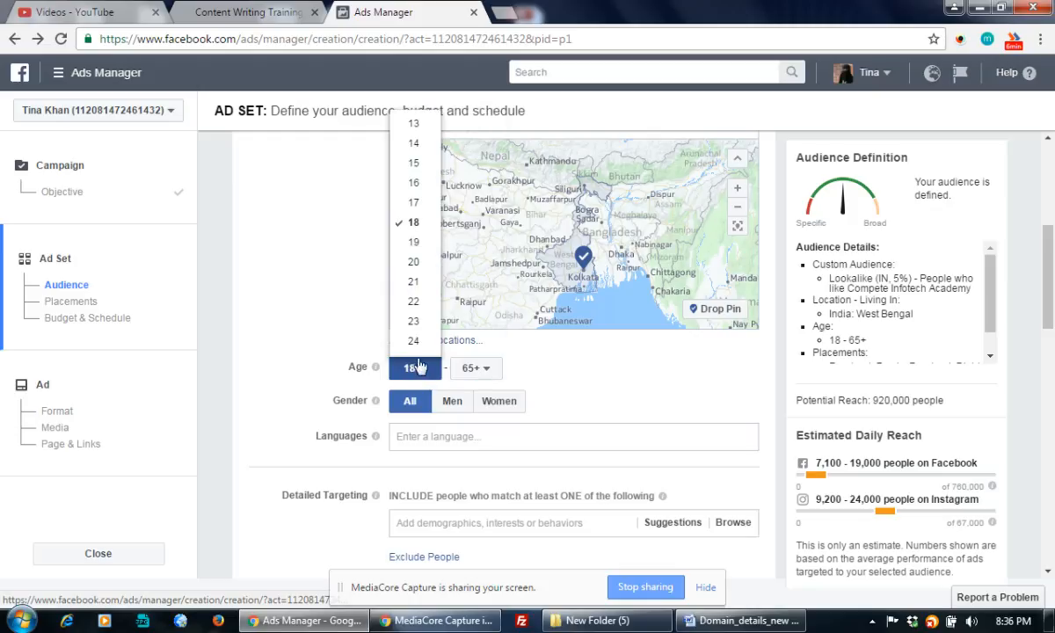
click(480, 374)
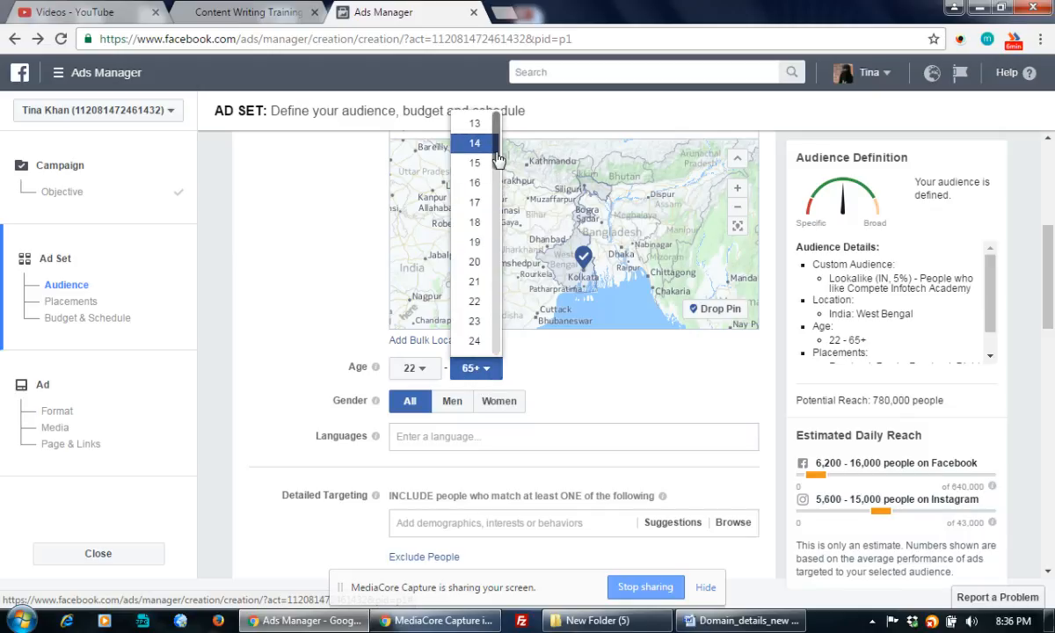
drag(498, 151, 497, 247)
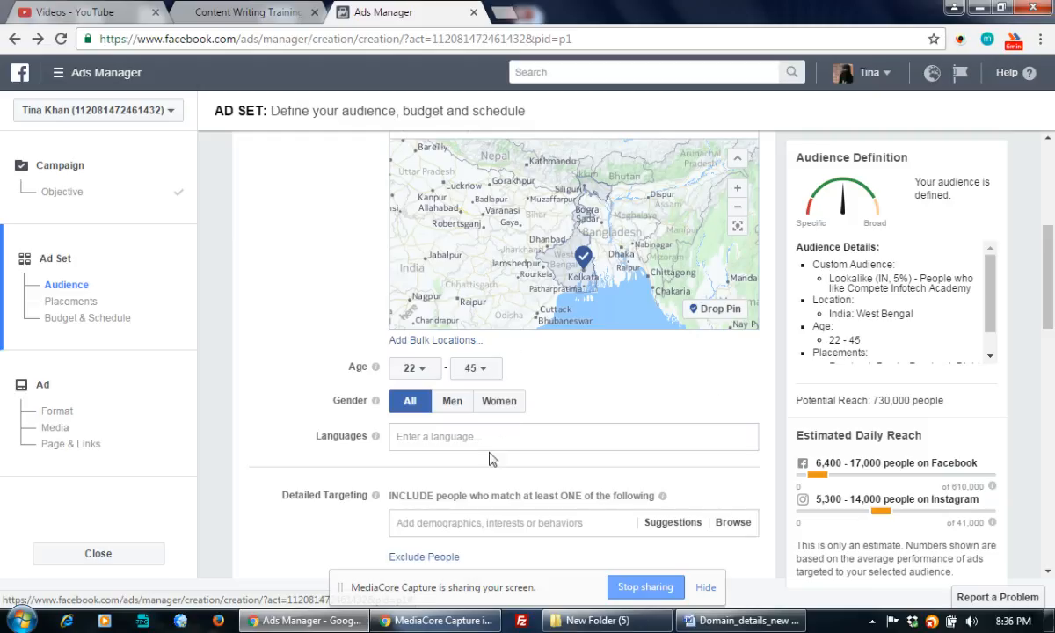
click(464, 437)
Add Bengali, English (All) and Hindi as the ad set's target languages
scroll(690, 393, down, 1)
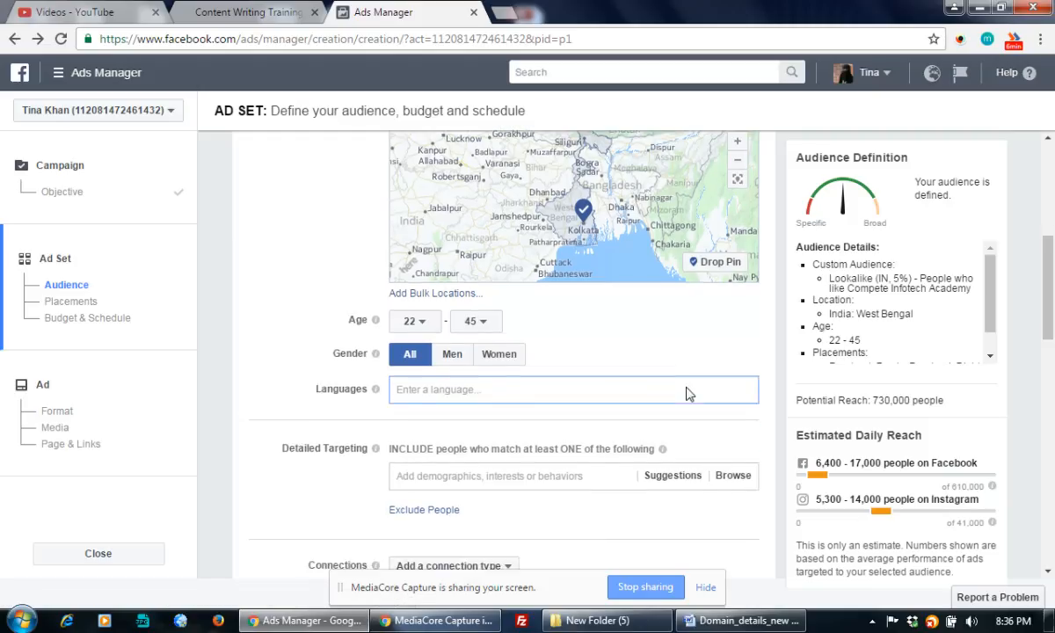
scroll(690, 393, down, 2)
scroll(690, 393, up, 1)
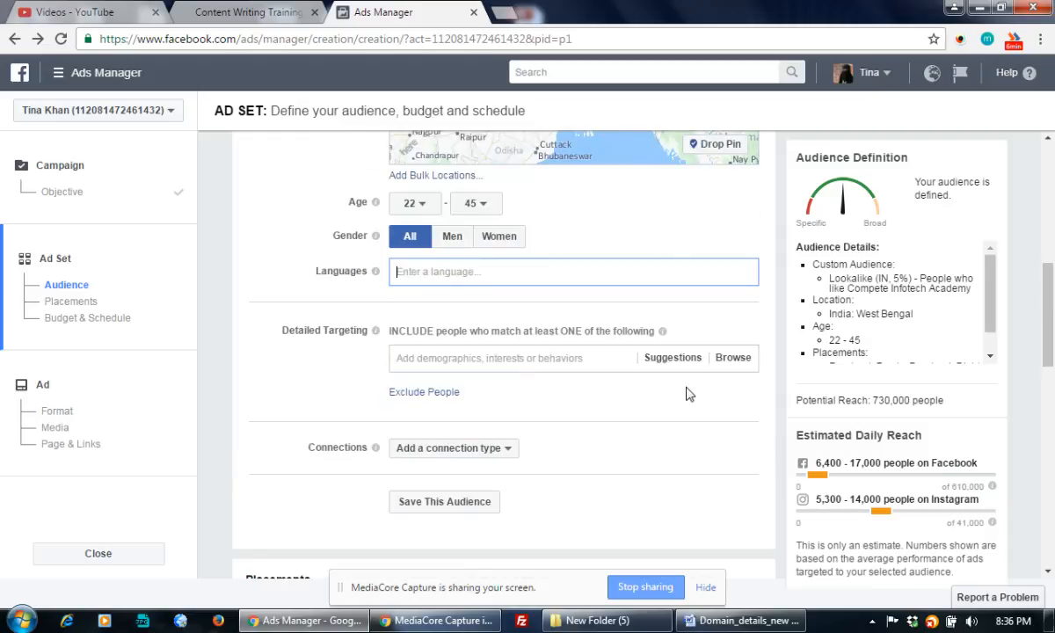
scroll(690, 393, up, 1)
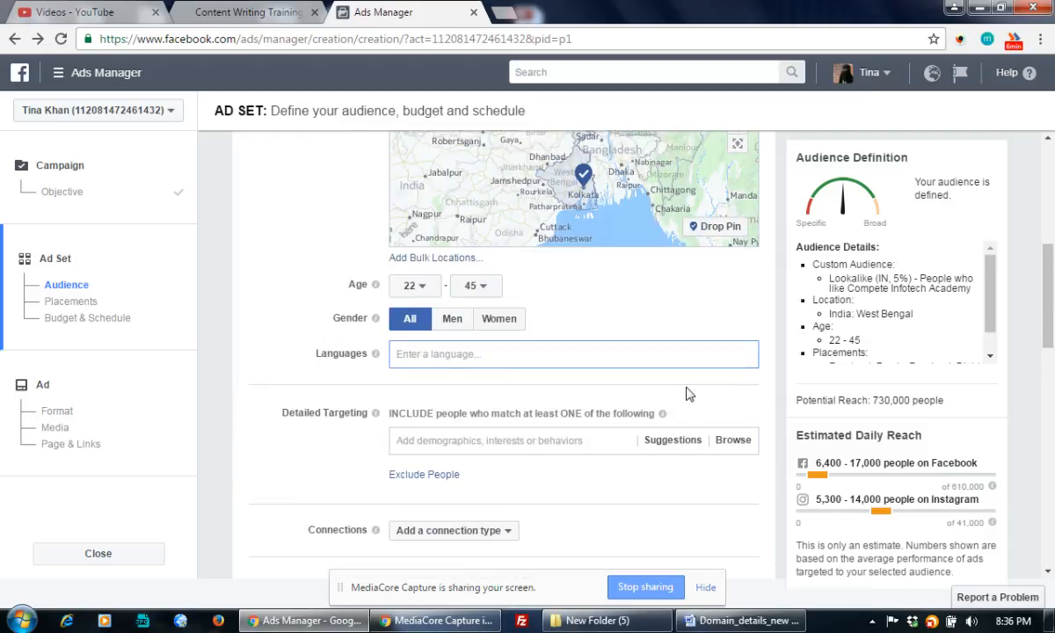
text(Bengali)
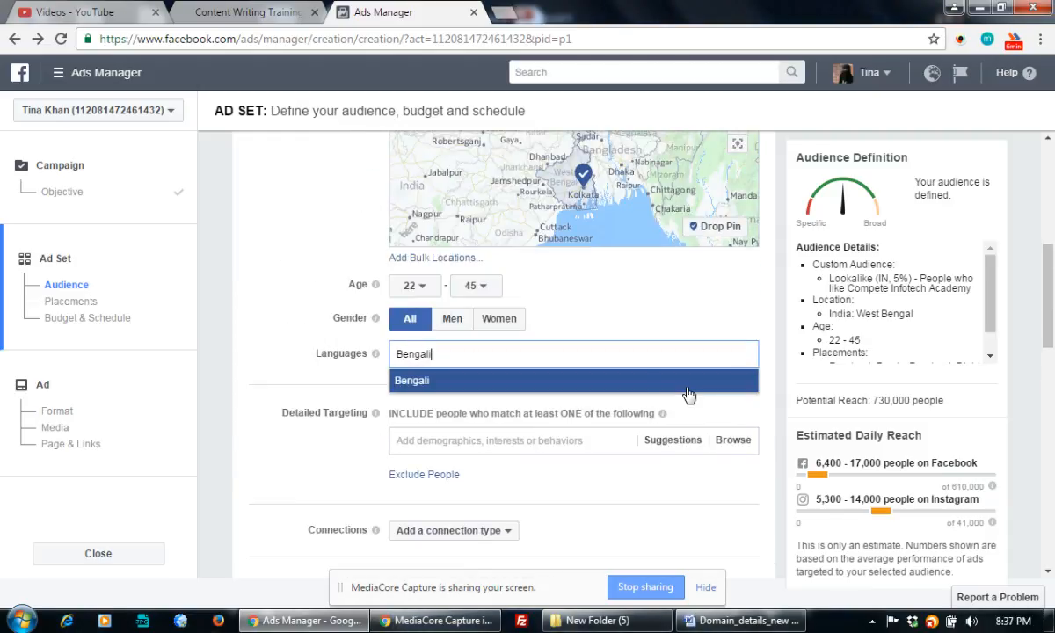
click(480, 381)
text(English)
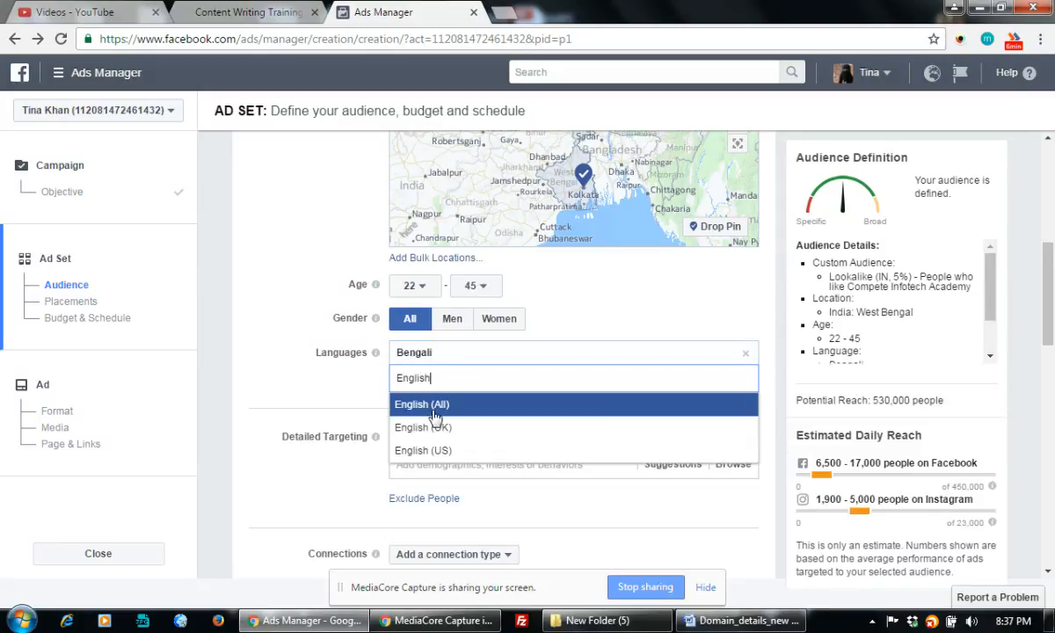
click(435, 411)
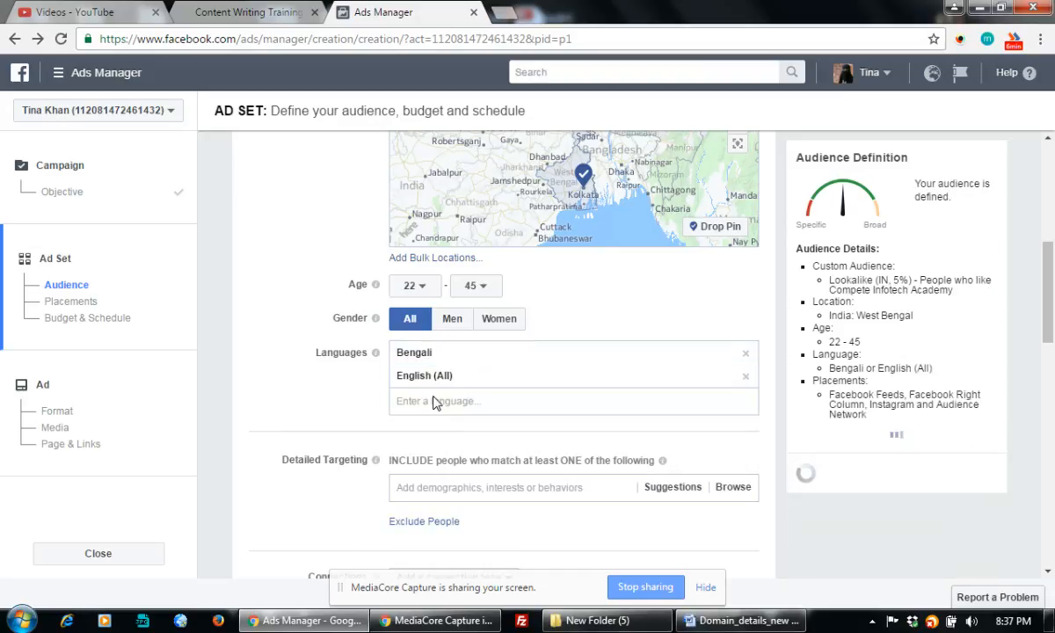
text(hin)
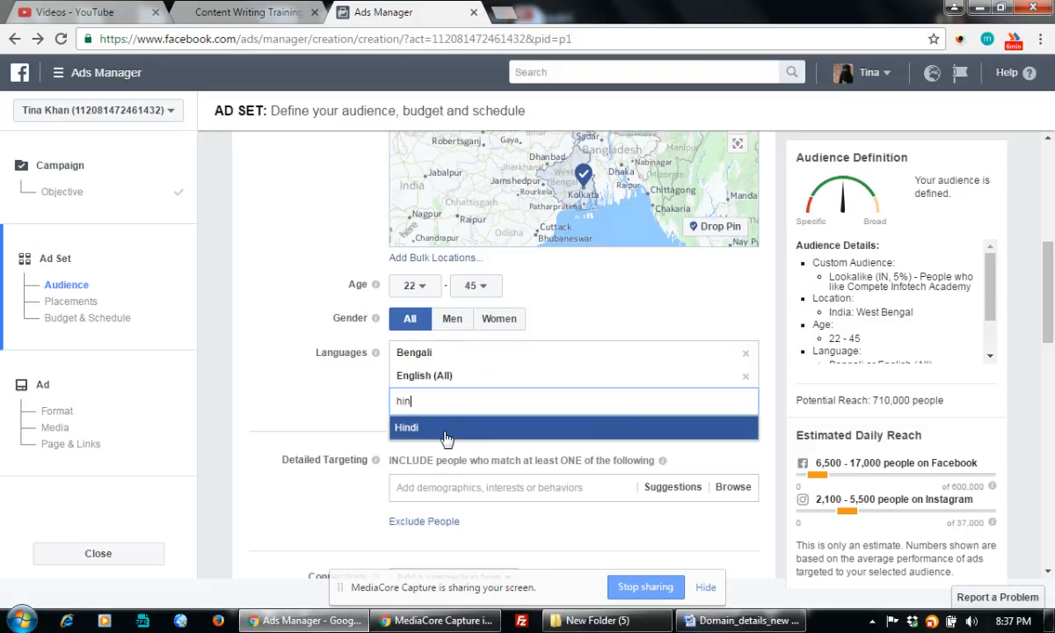
click(446, 429)
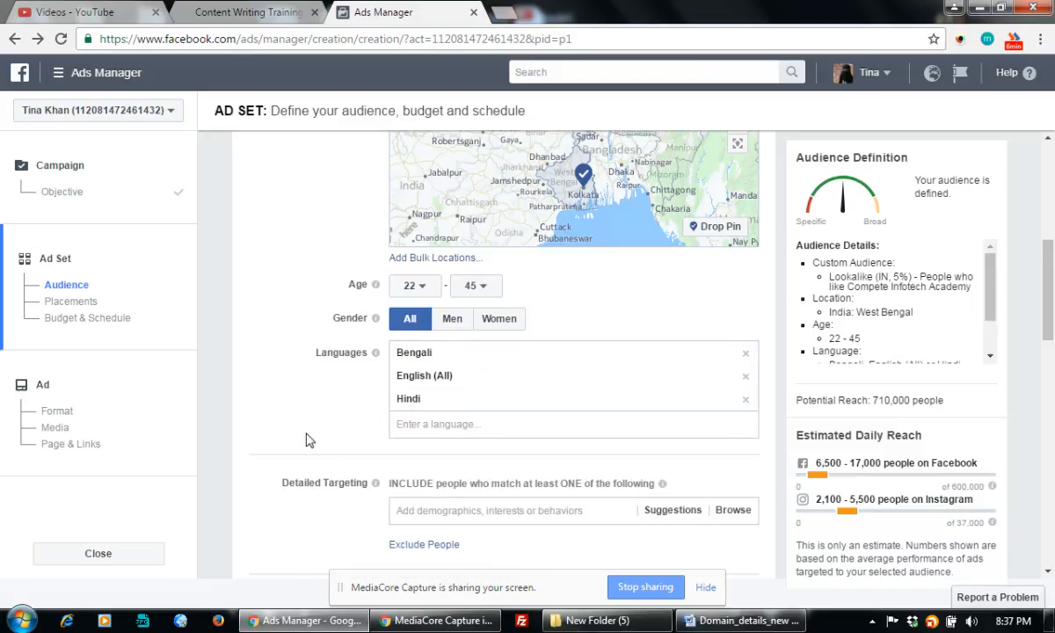
scroll(345, 439, down, 2)
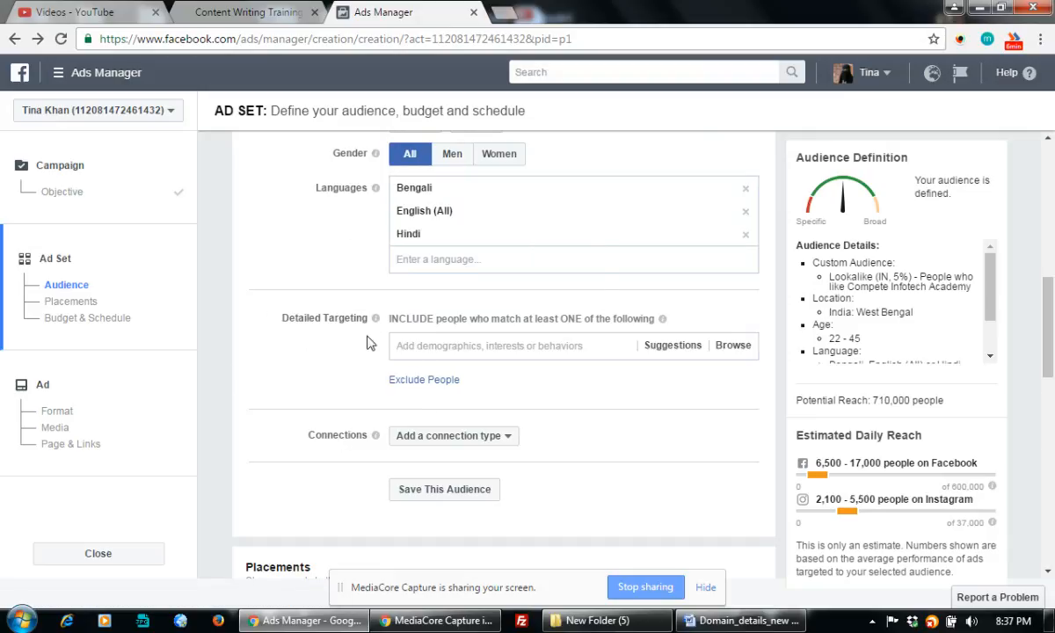
Open the Detailed Targeting suggestions and add Career as an interest
drag(304, 318, 567, 332)
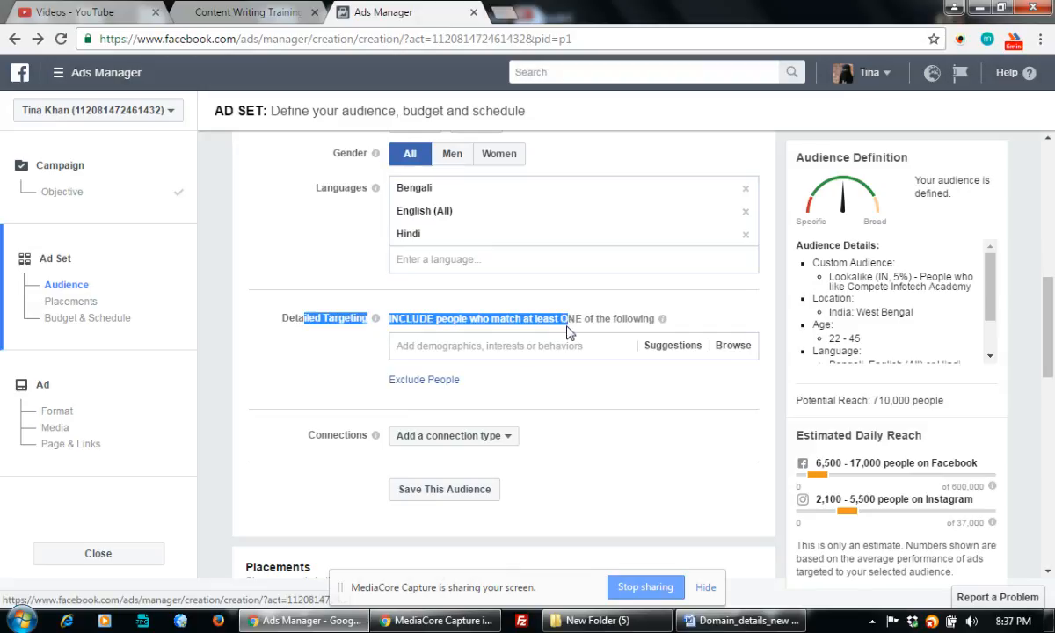
click(517, 352)
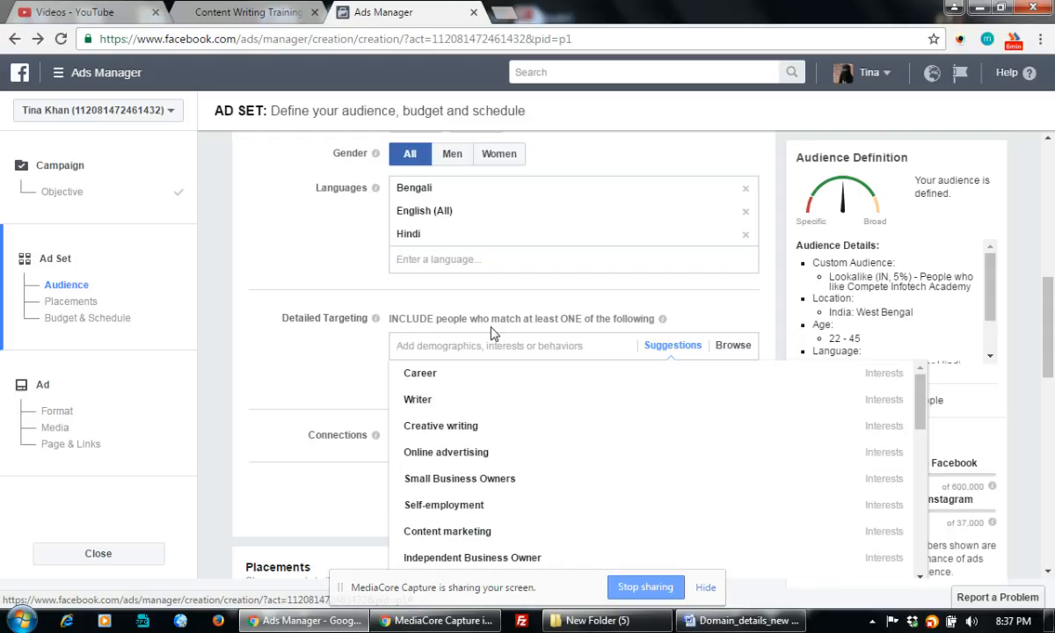
mouse_move(425, 377)
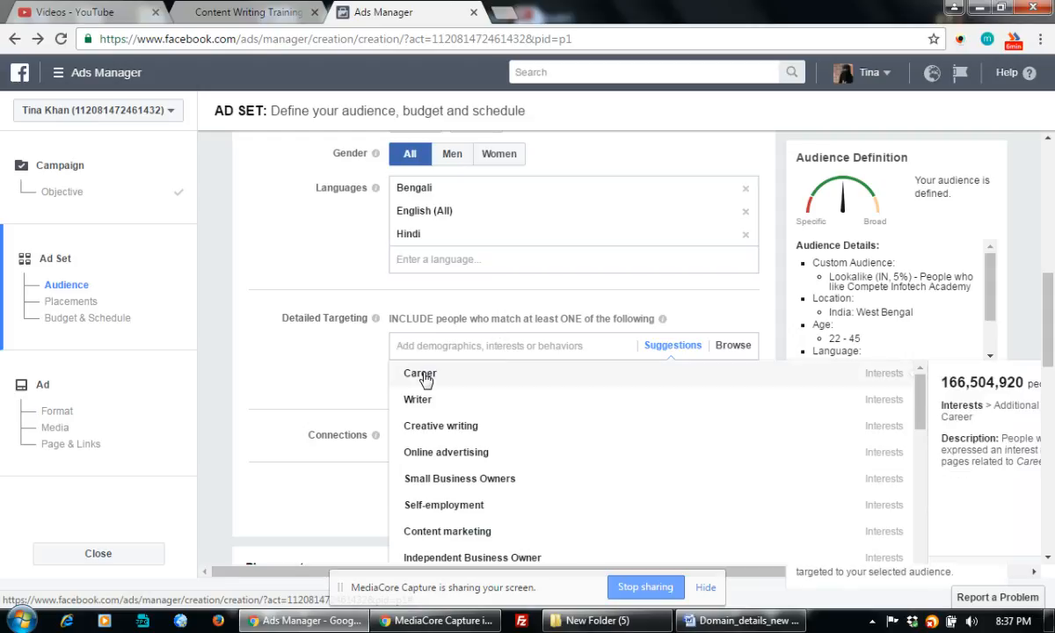
click(426, 377)
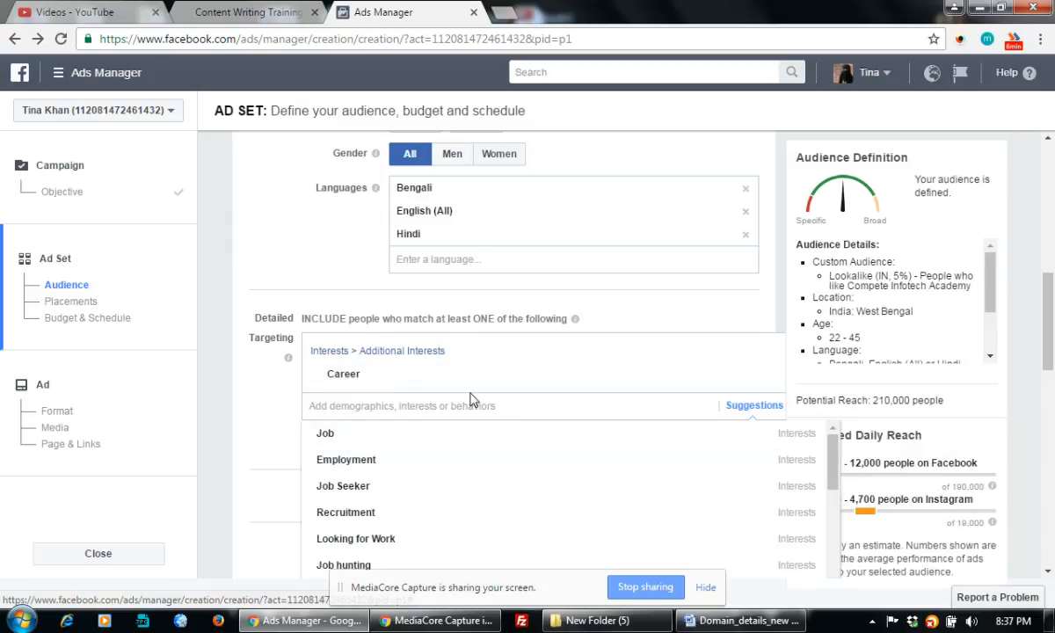
Add Writer to the interests, then browse further down the suggestions
scroll(459, 424, down, 3)
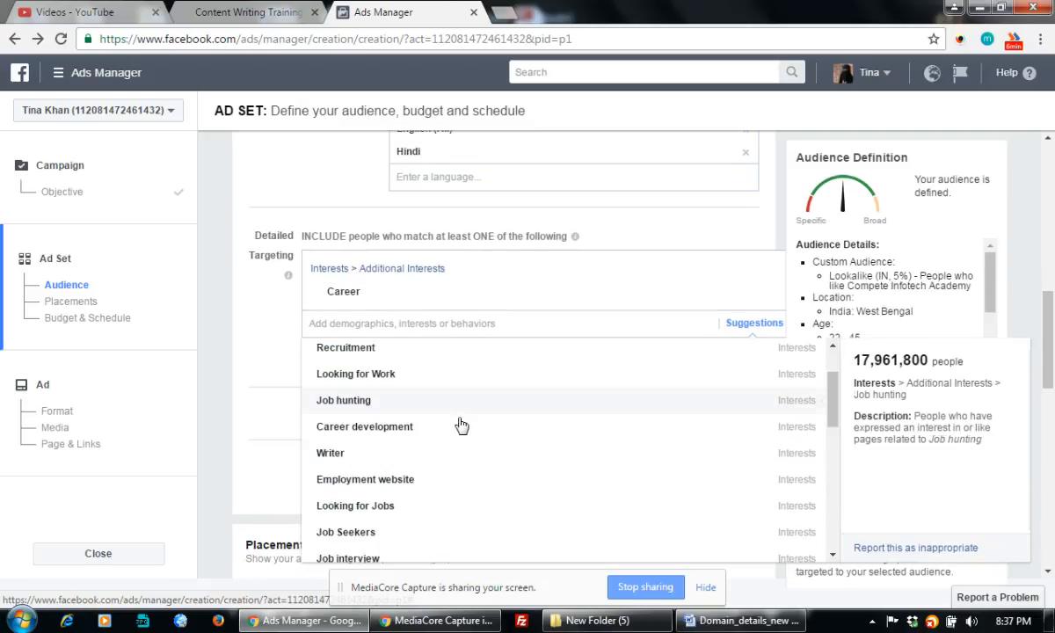
click(336, 455)
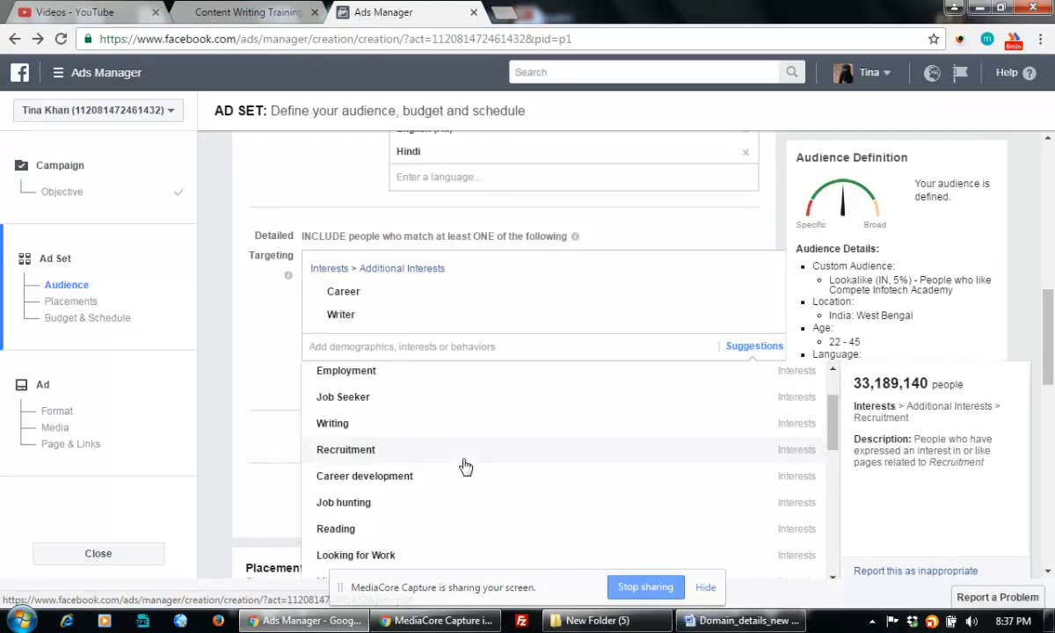
scroll(464, 466, down, 1)
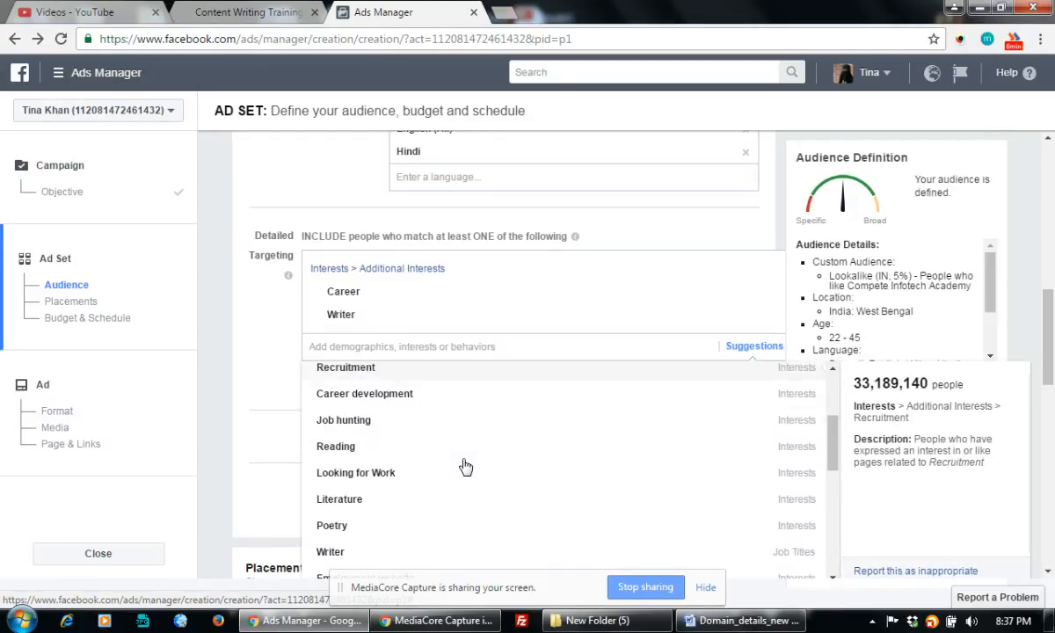
scroll(466, 466, down, 2)
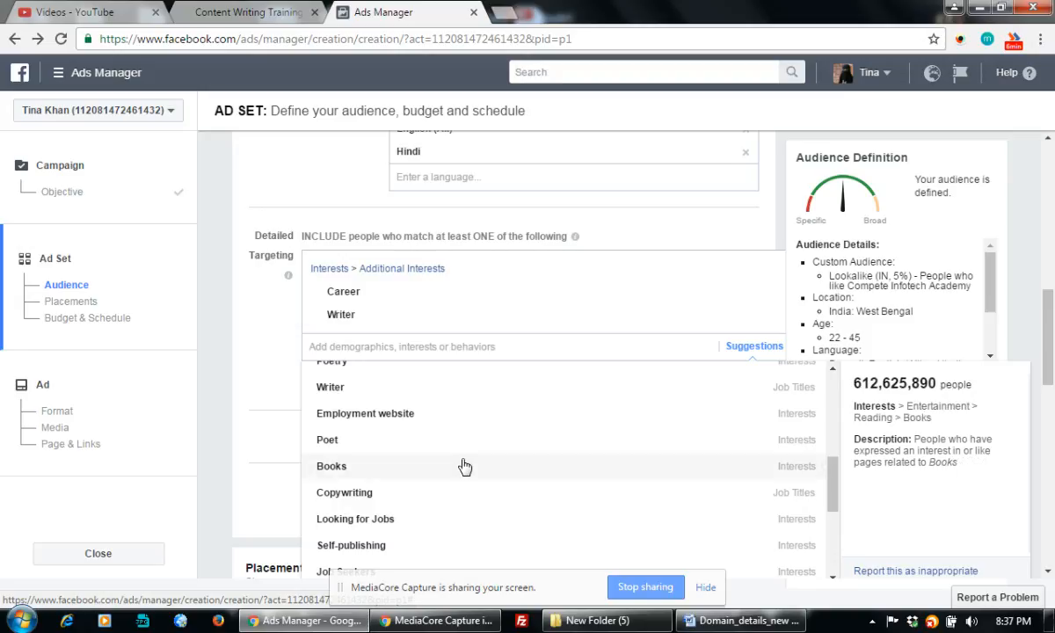
scroll(464, 466, up, 1)
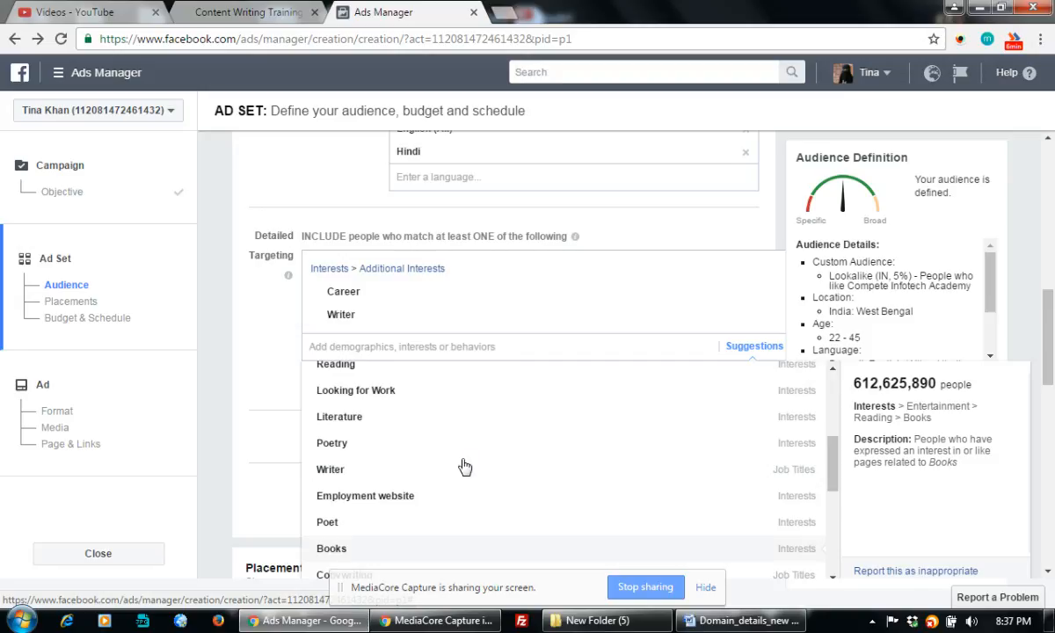
scroll(437, 452, down, 2)
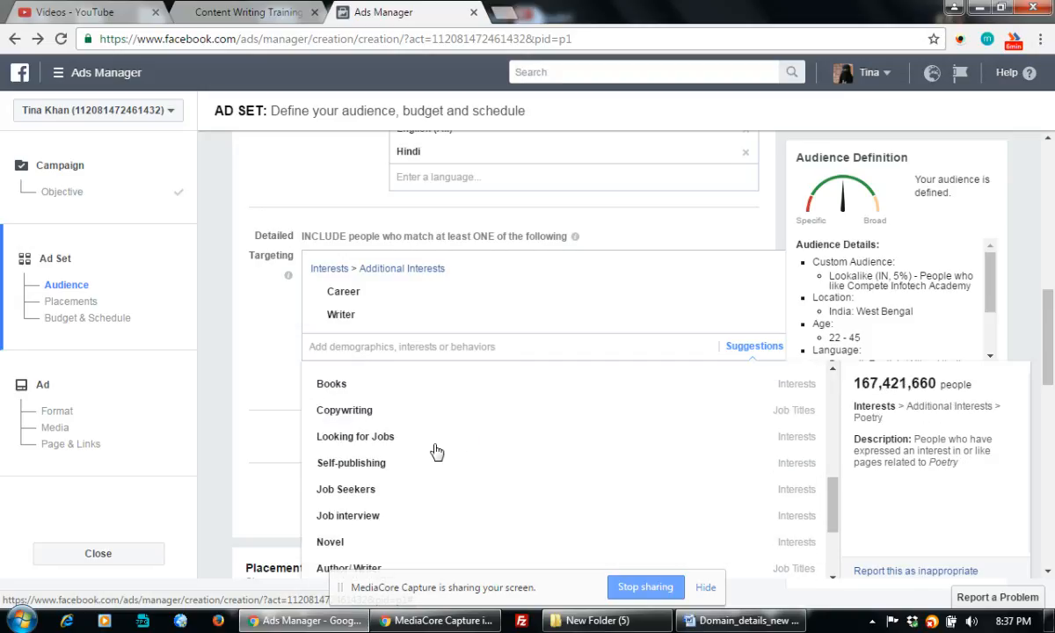
scroll(437, 452, down, 1)
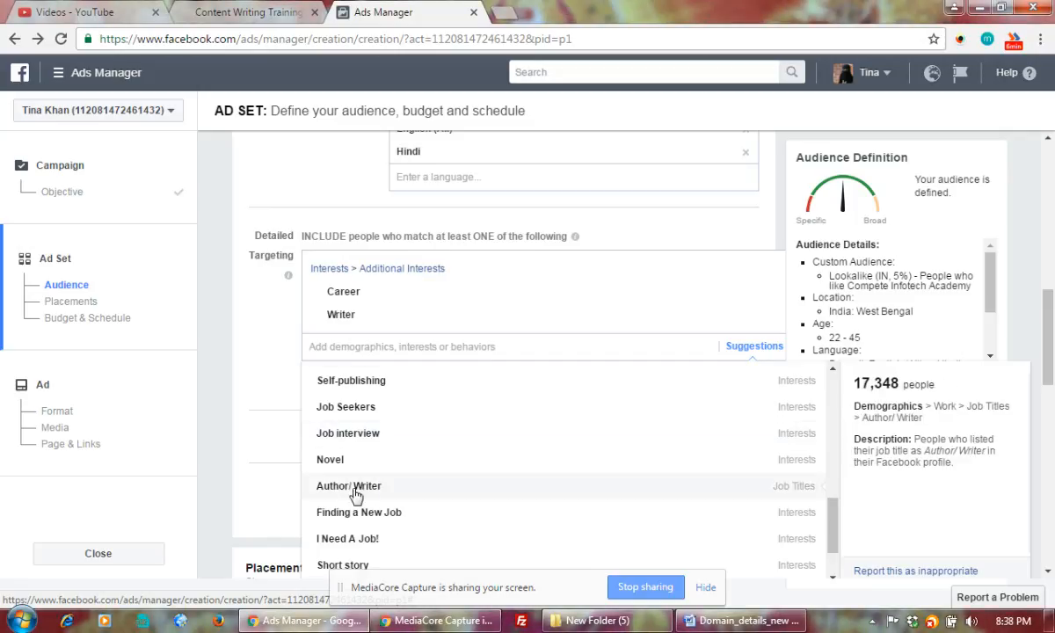
scroll(357, 495, down, 1)
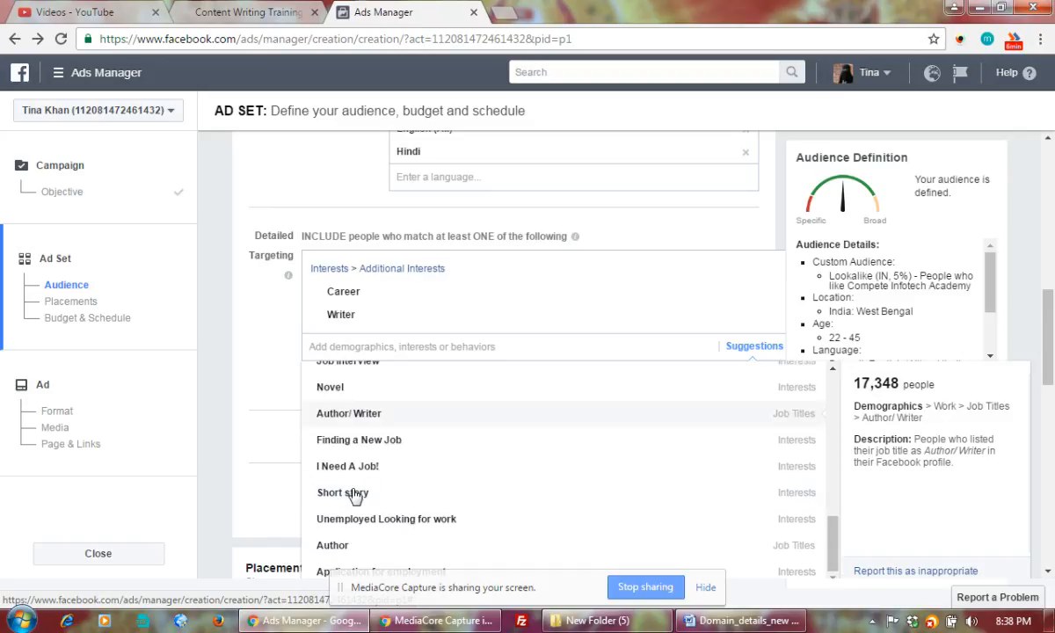
scroll(525, 429, down, 2)
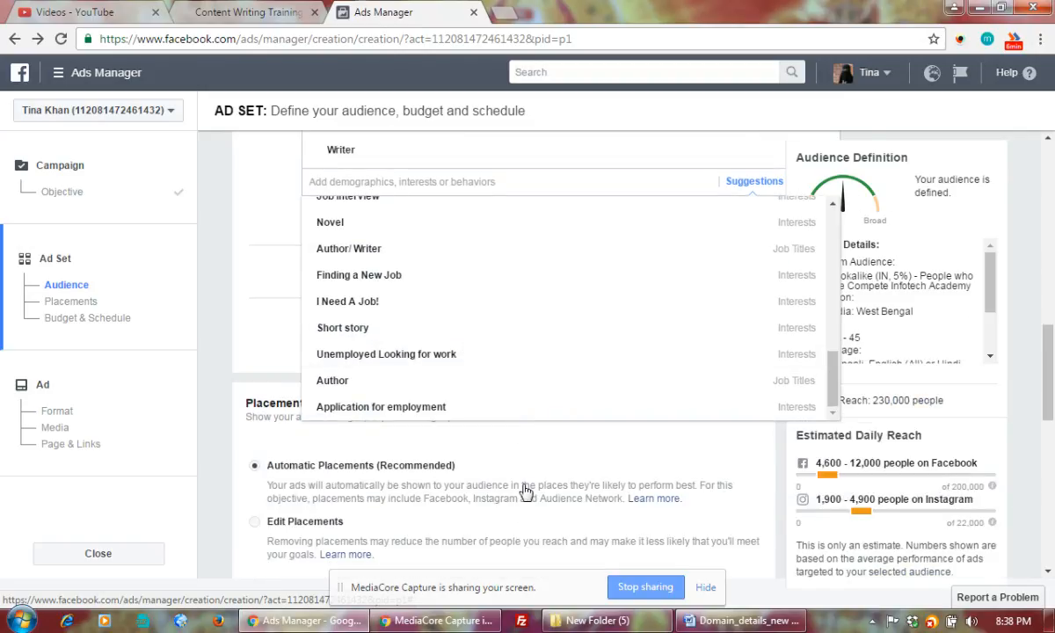
scroll(525, 490, up, 2)
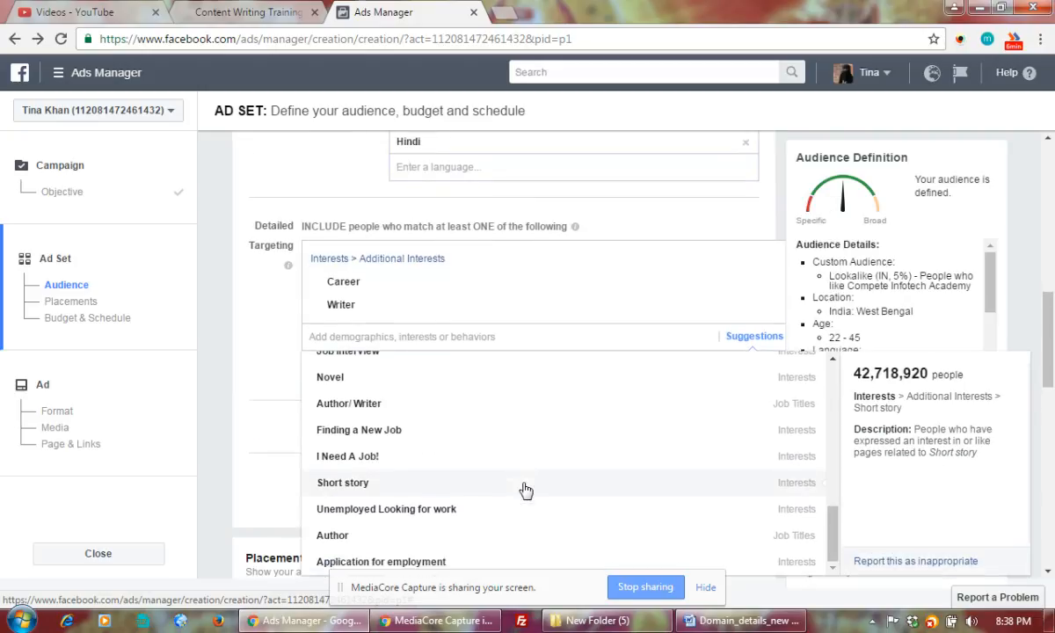
scroll(525, 490, down, 1)
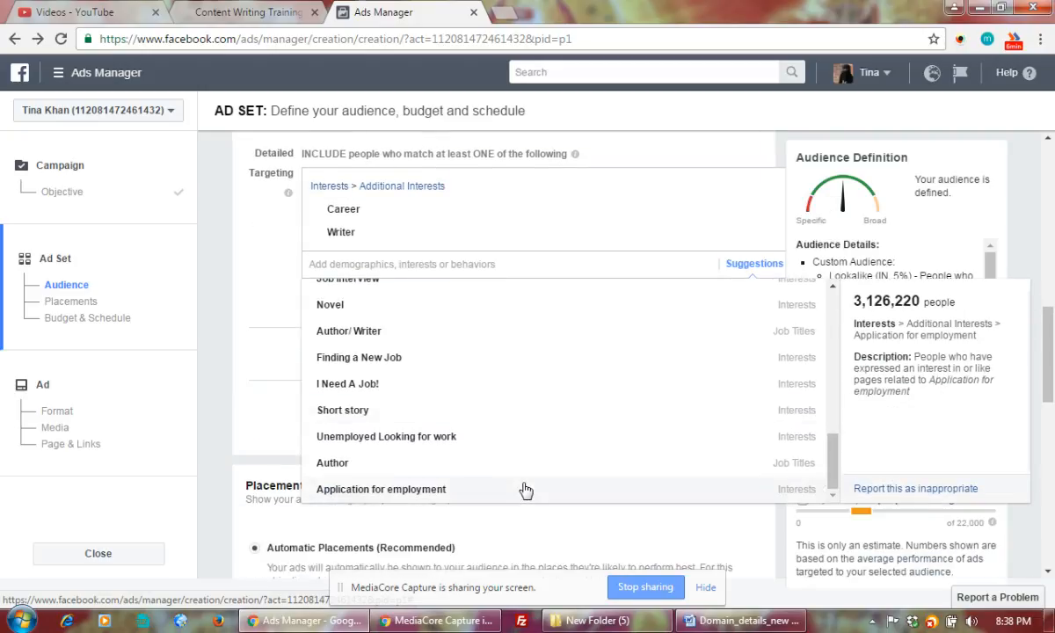
scroll(525, 490, up, 2)
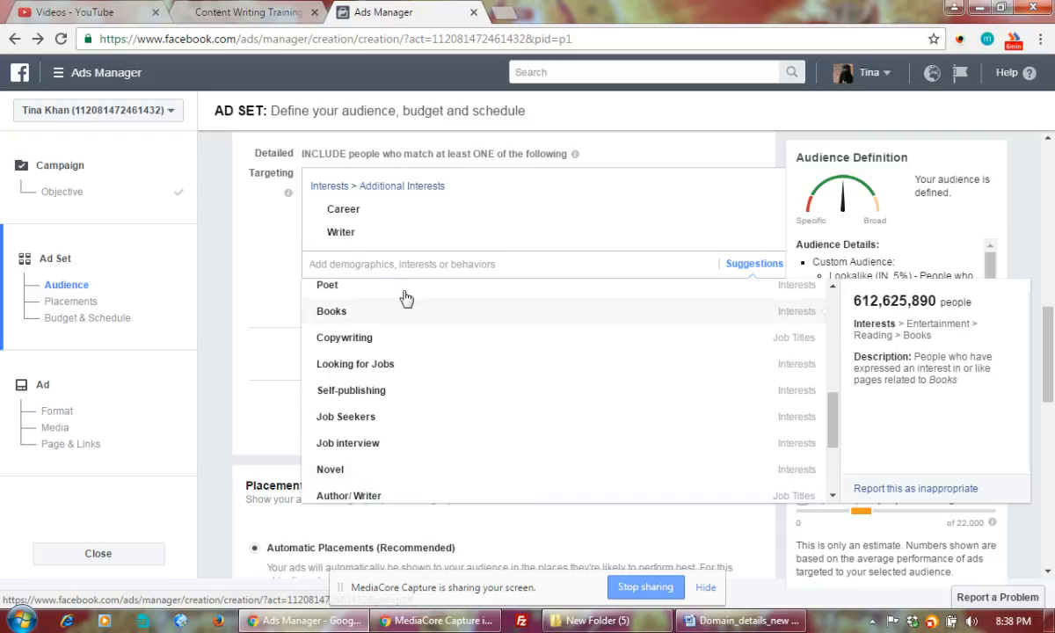
Search 'training' and add the Training, Creative writing and Writing interests
text(training)
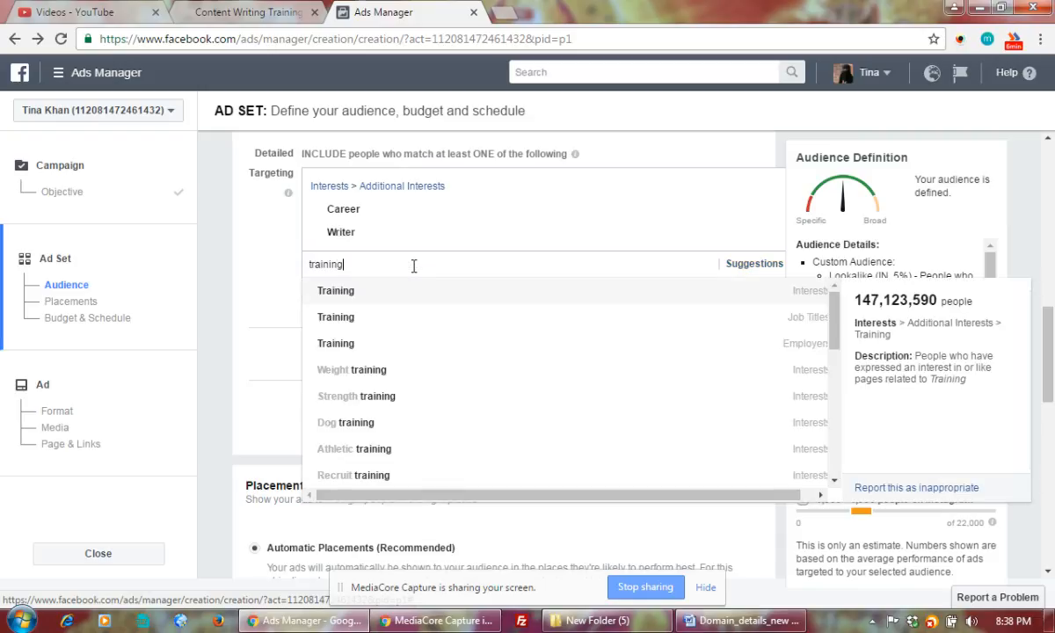
click(333, 292)
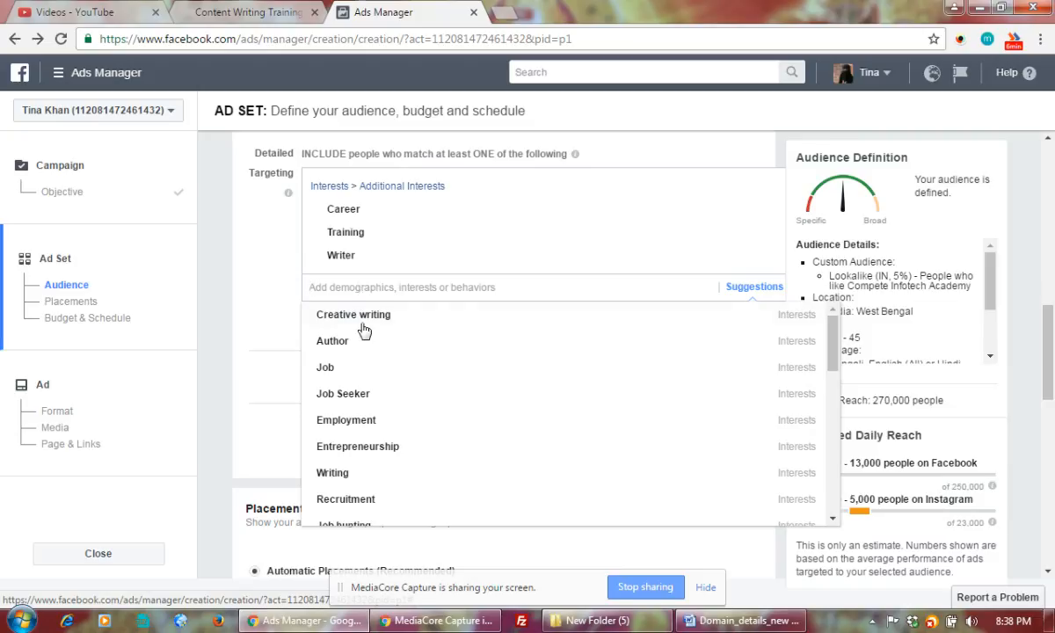
click(369, 318)
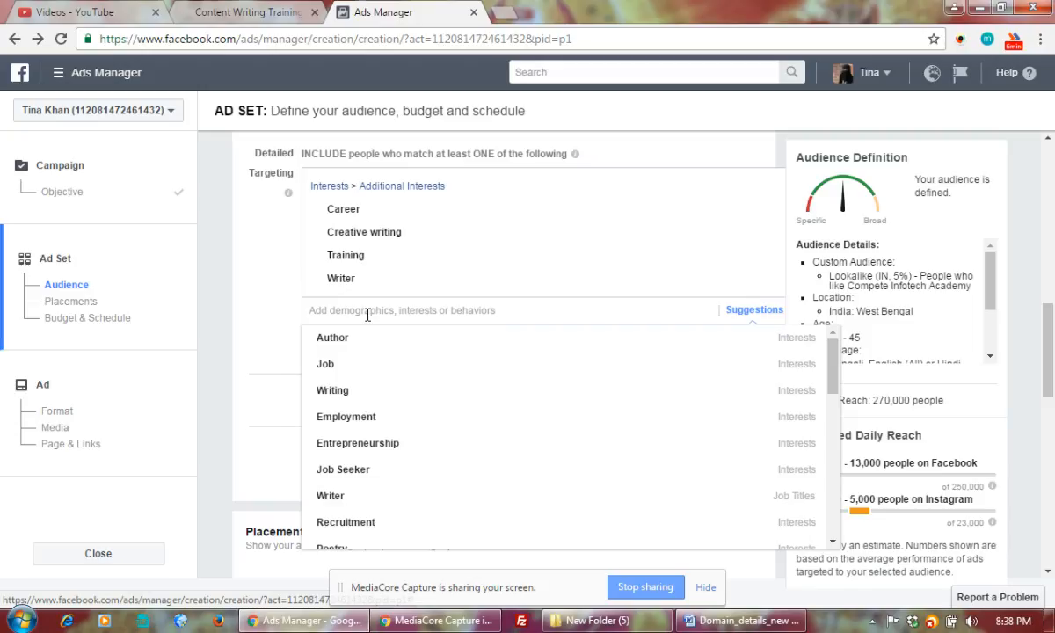
mouse_move(336, 396)
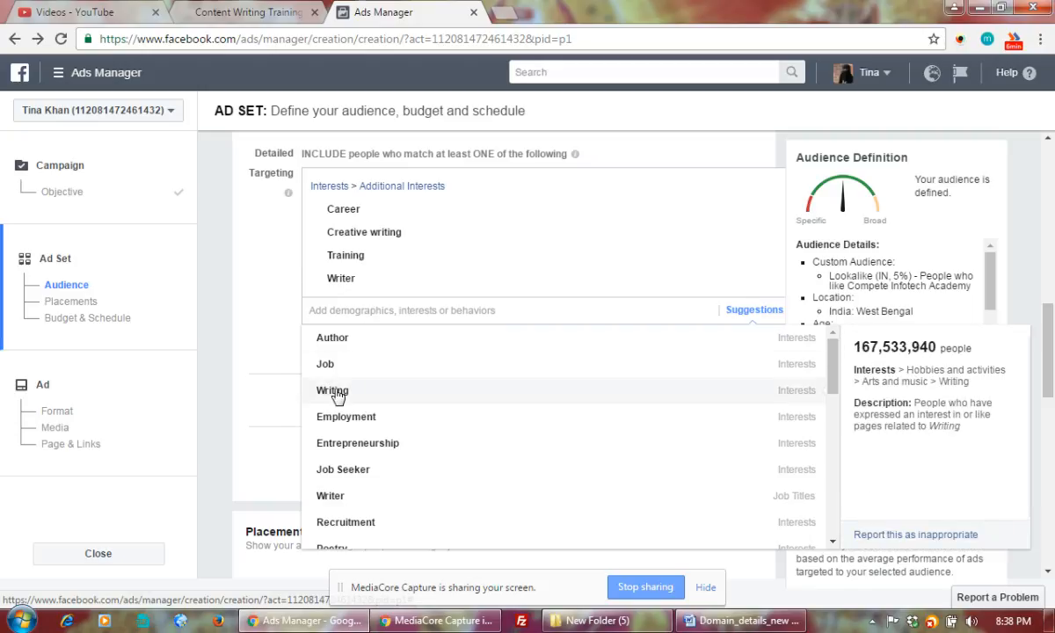
click(336, 395)
mouse_move(459, 436)
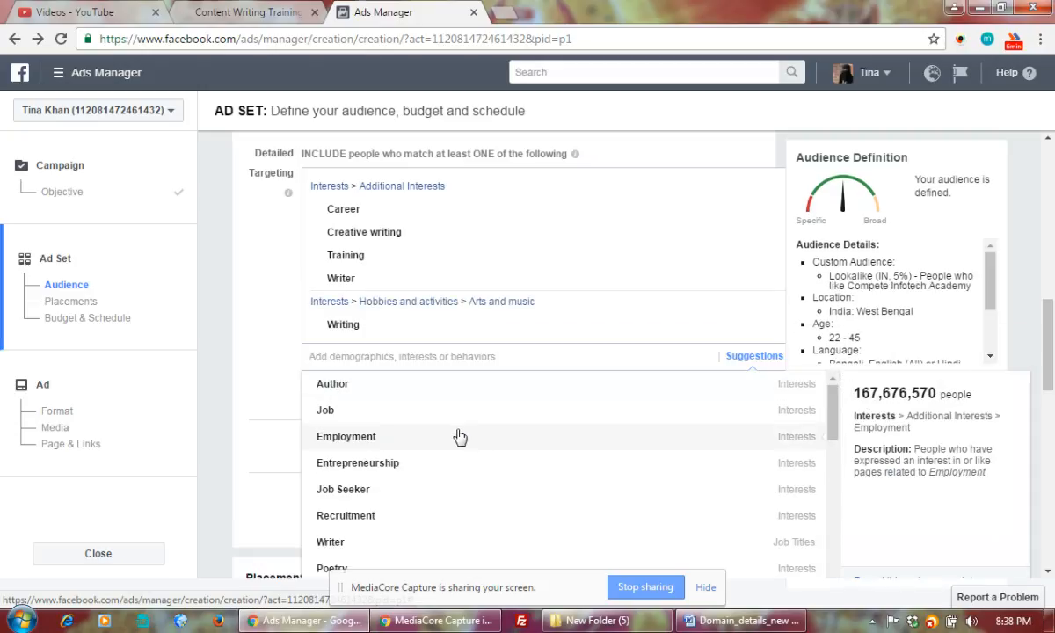
Add Career development, Job Hunting & Careers and Education interests, then close the suggestions list
scroll(459, 436, down, 1)
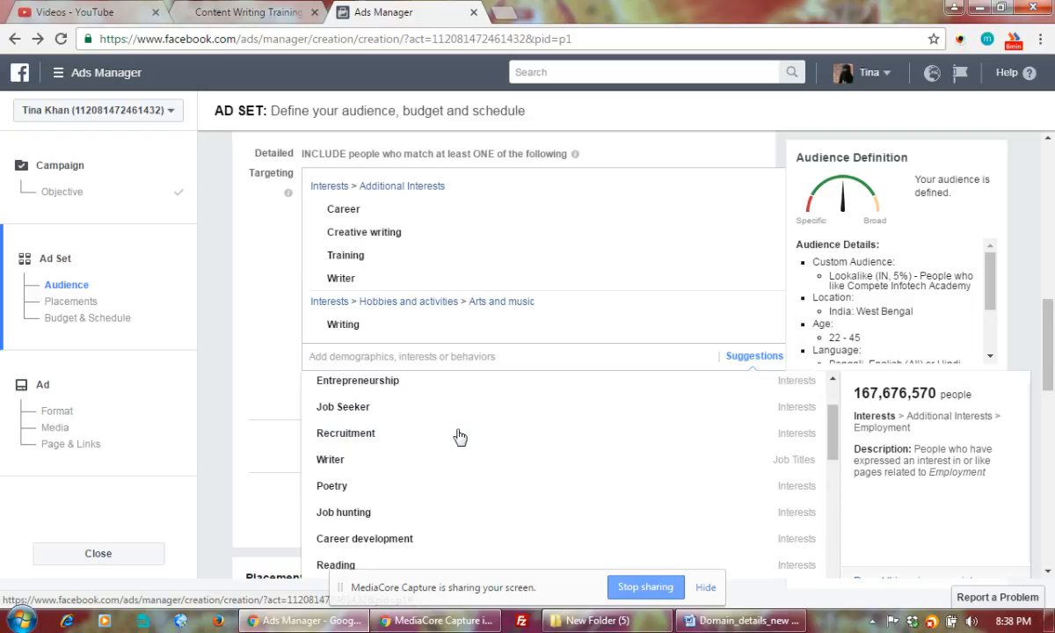
click(383, 540)
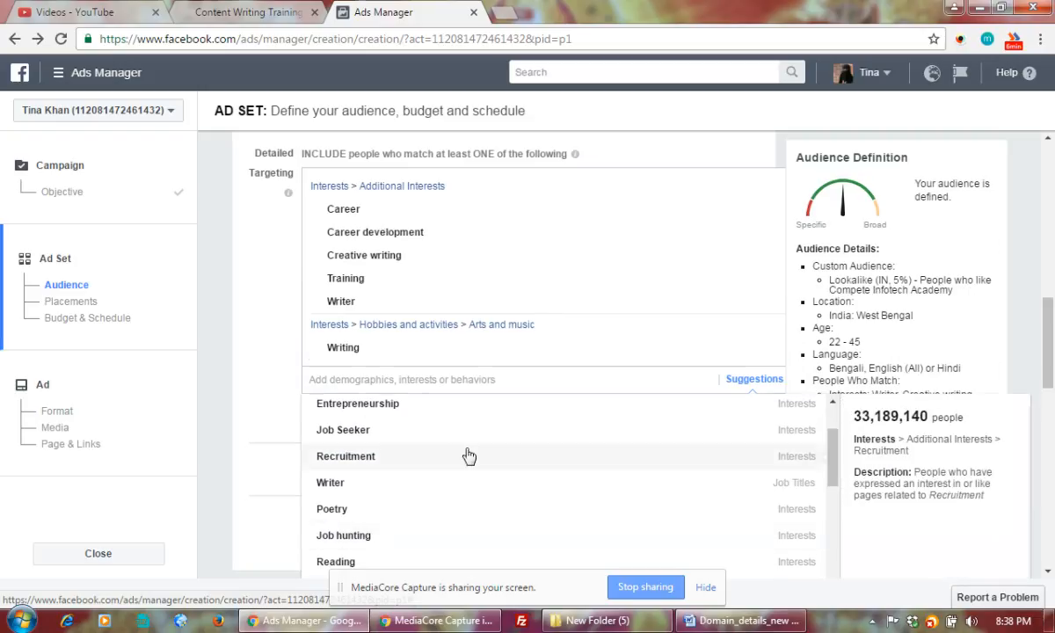
scroll(524, 453, down, 2)
scroll(524, 455, down, 1)
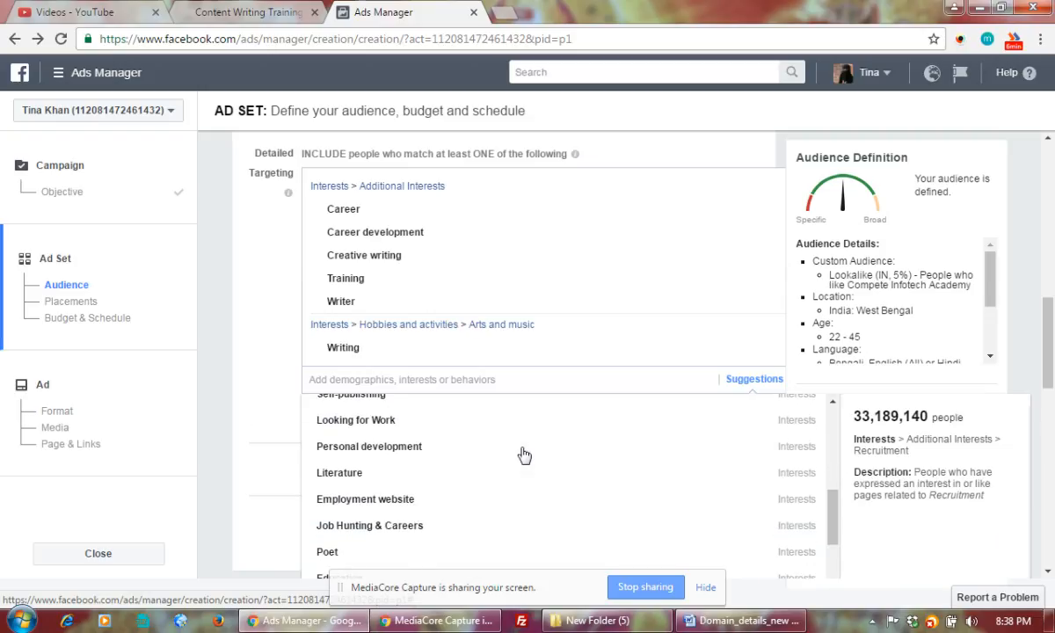
scroll(524, 455, down, 3)
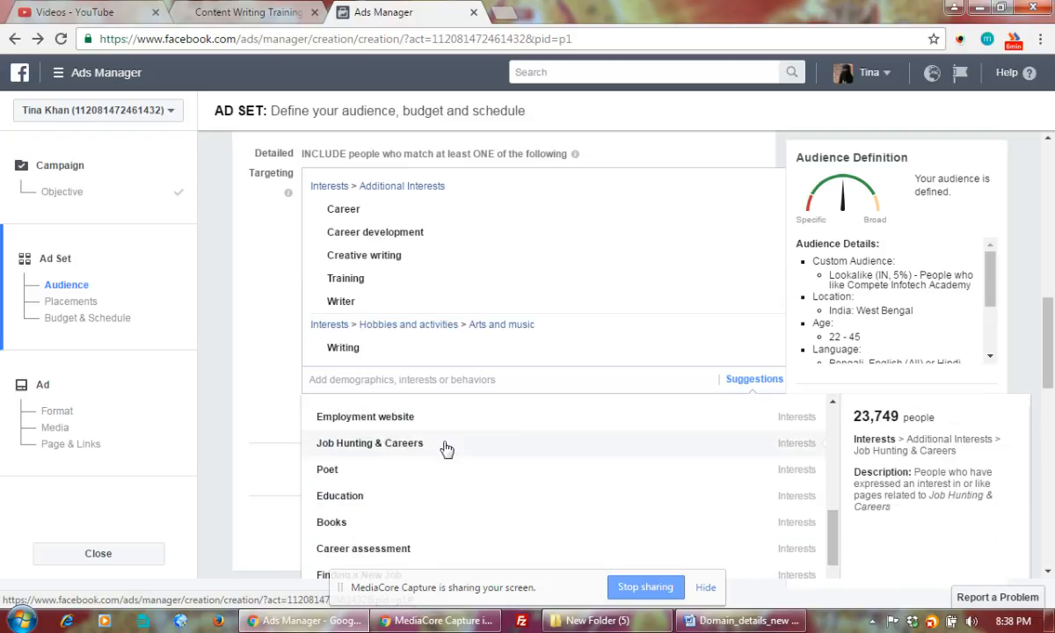
click(548, 433)
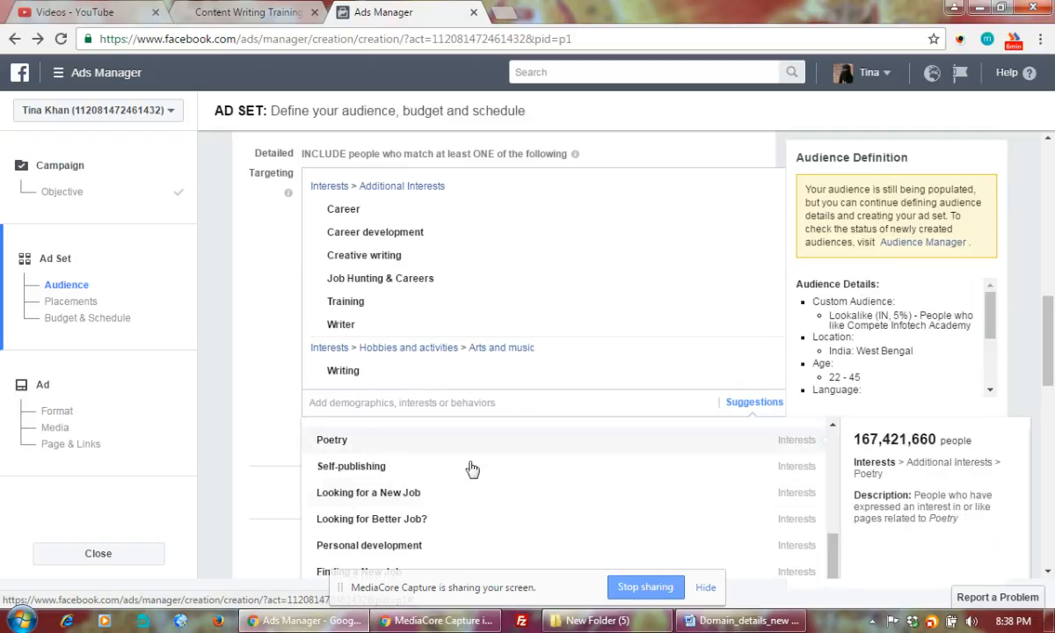
scroll(478, 476, down, 5)
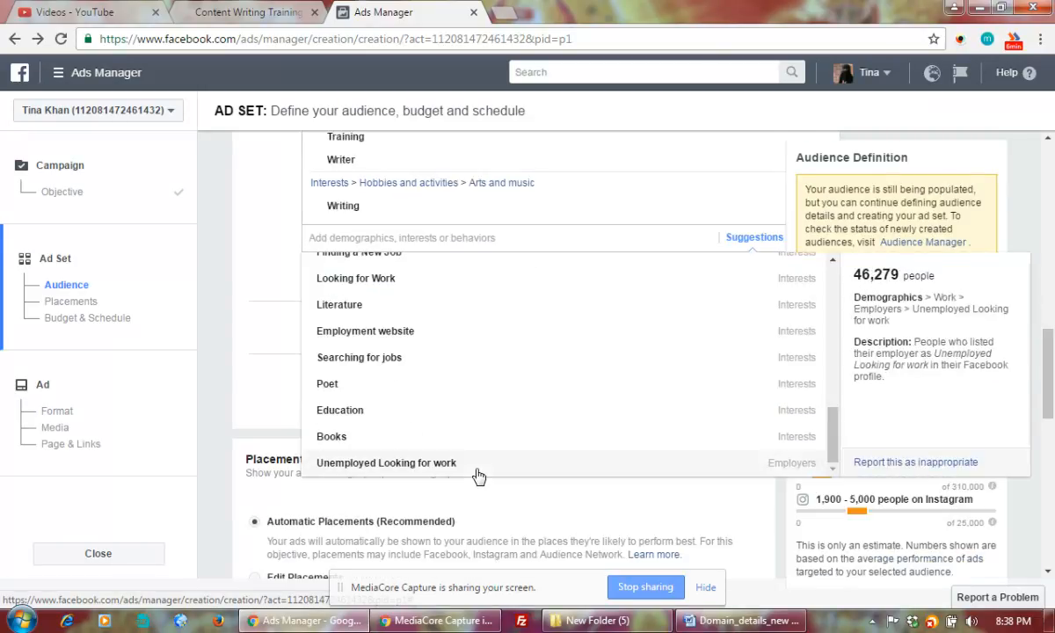
click(344, 413)
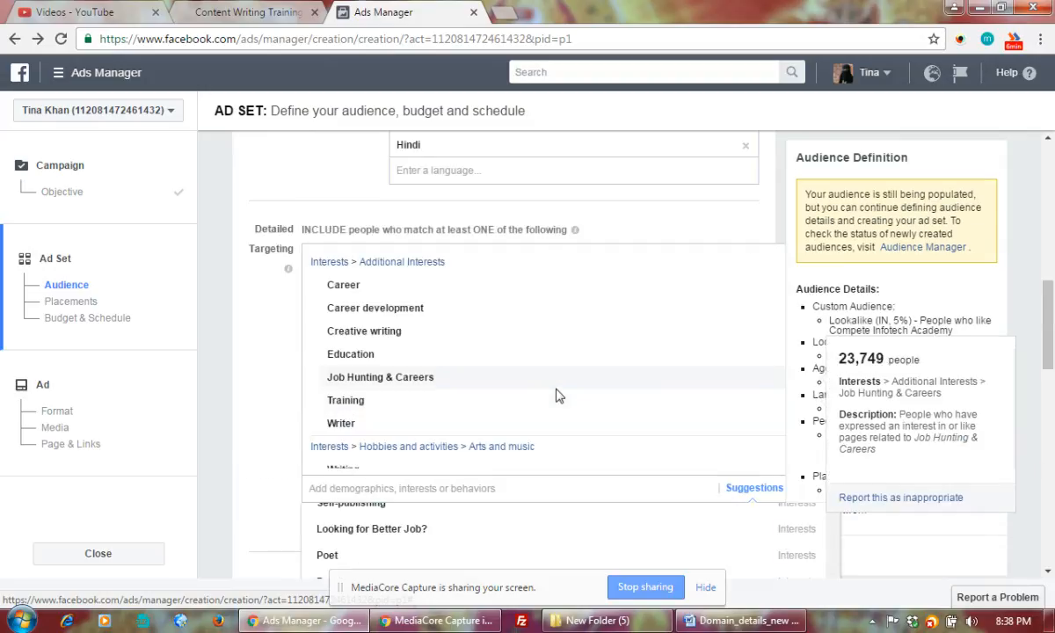
scroll(556, 395, down, 1)
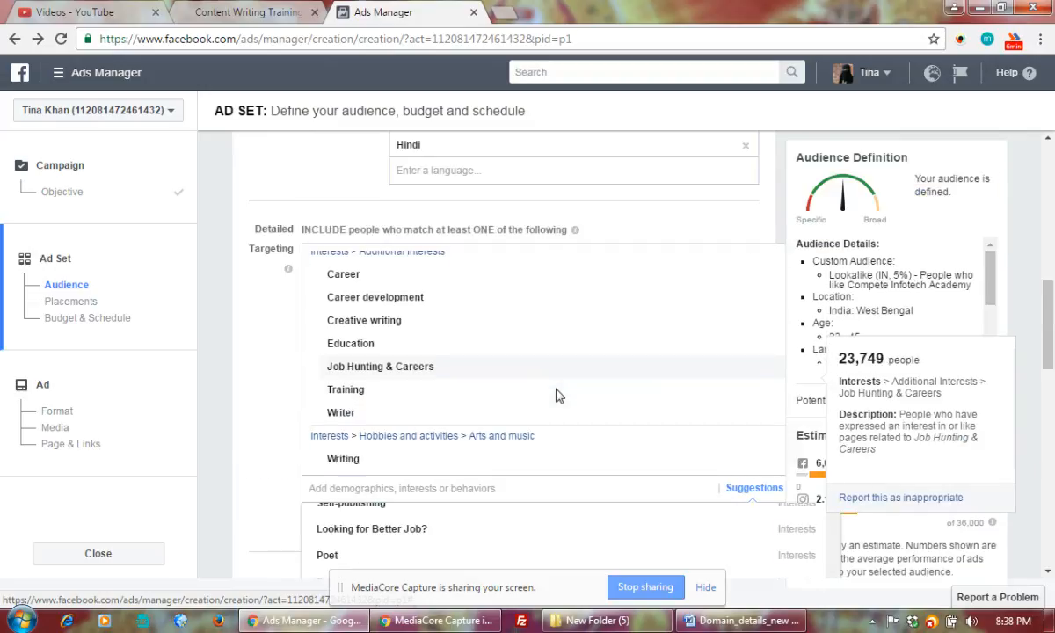
scroll(557, 395, up, 4)
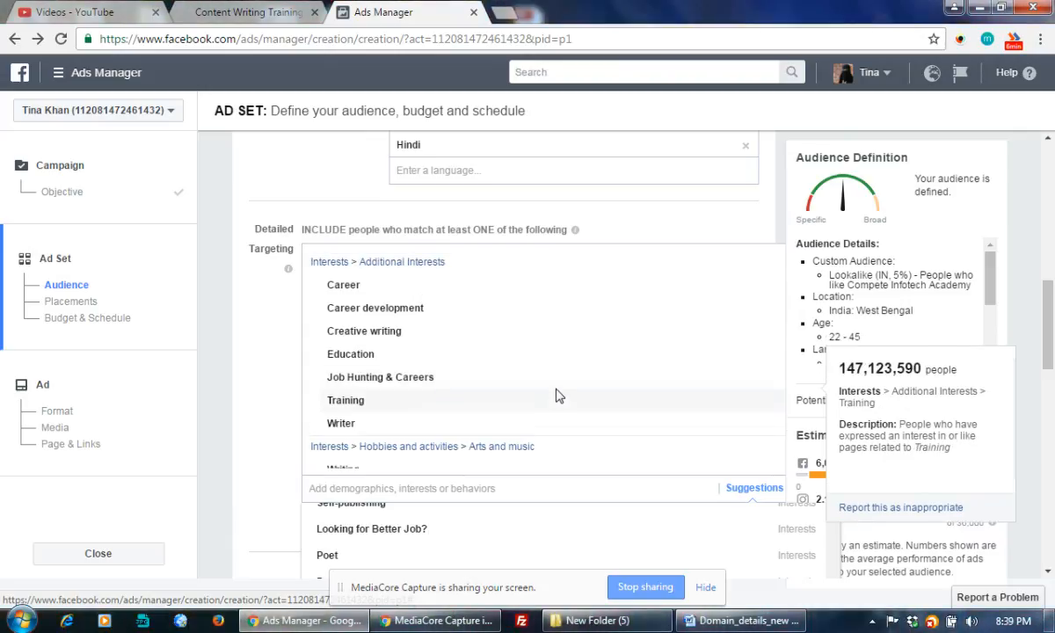
scroll(555, 394, down, 2)
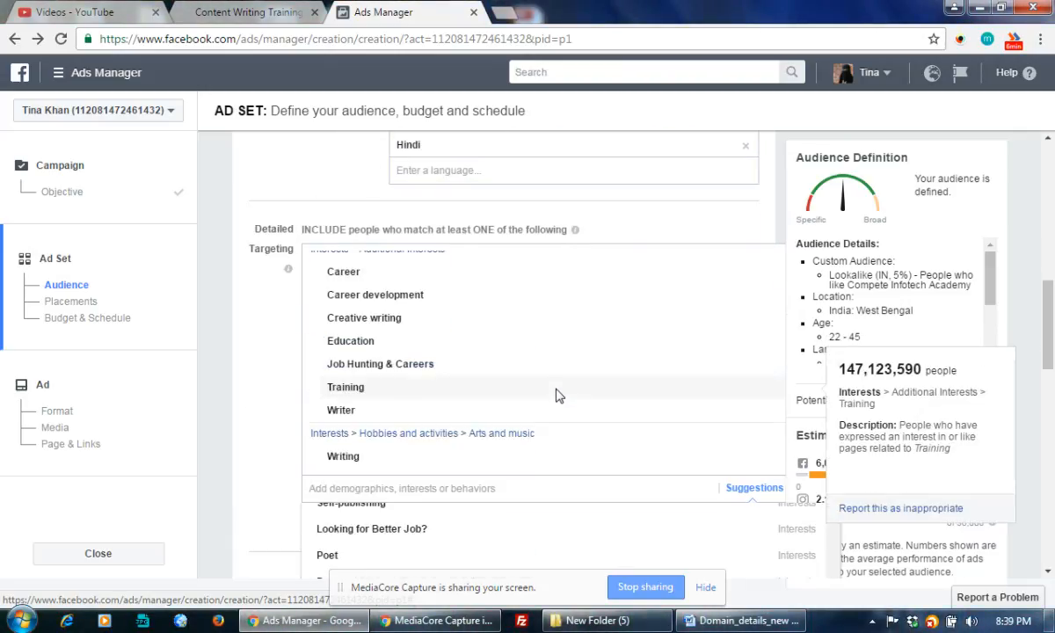
scroll(559, 394, down, 2)
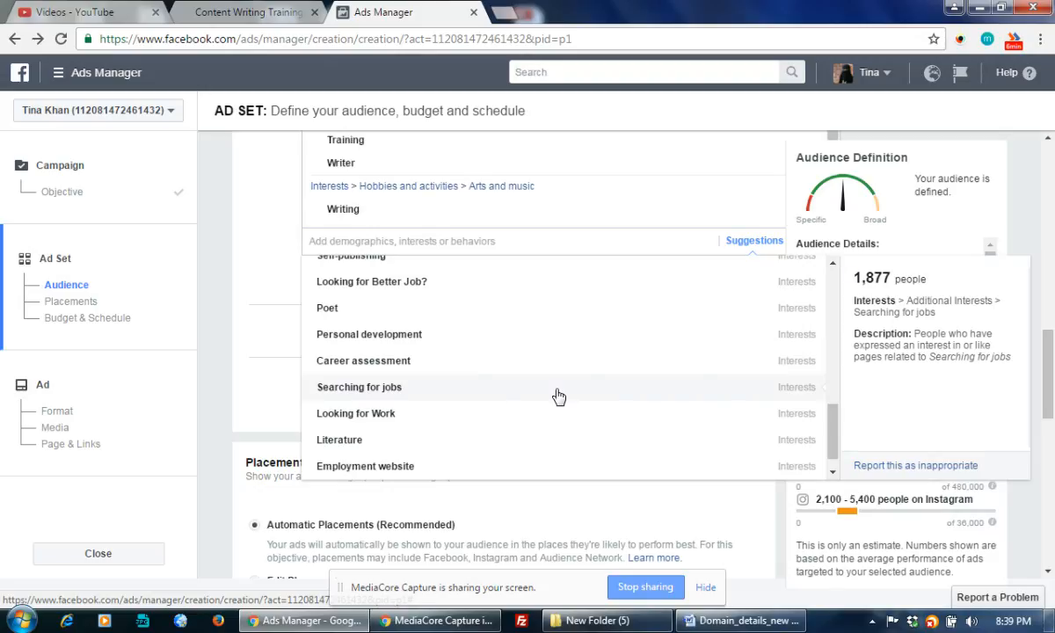
click(252, 350)
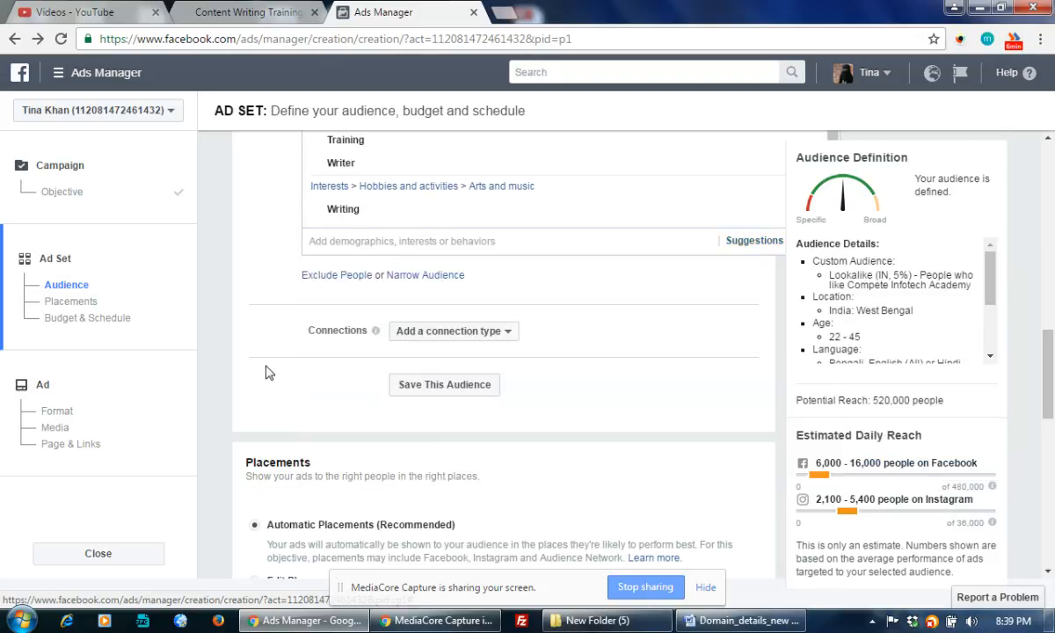
Search 'Home based' and add Home Based Business, then search 'home based' again
scroll(553, 309, up, 1)
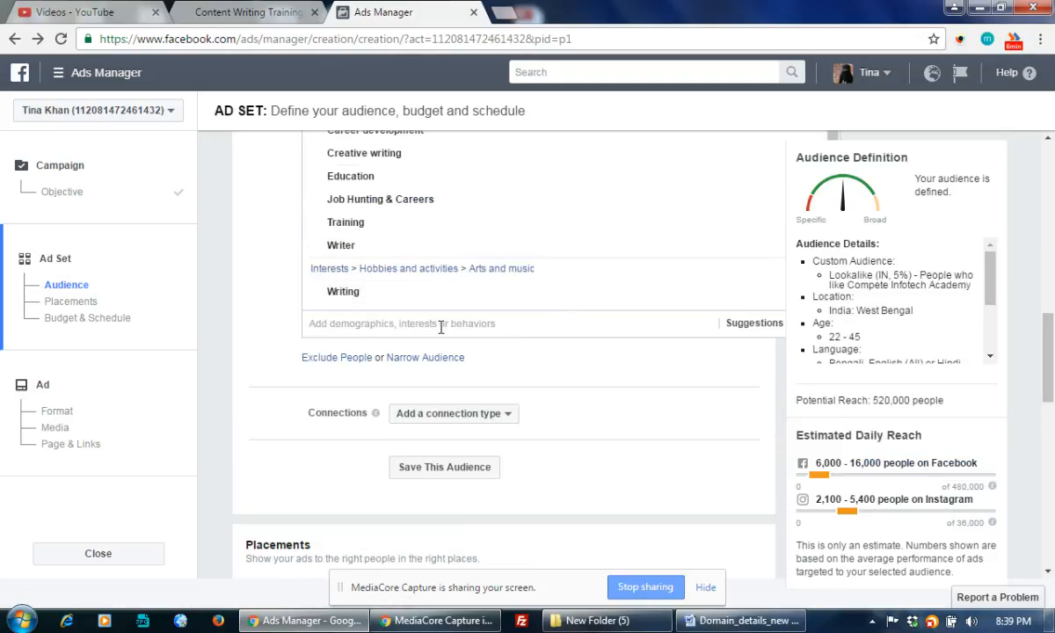
click(433, 324)
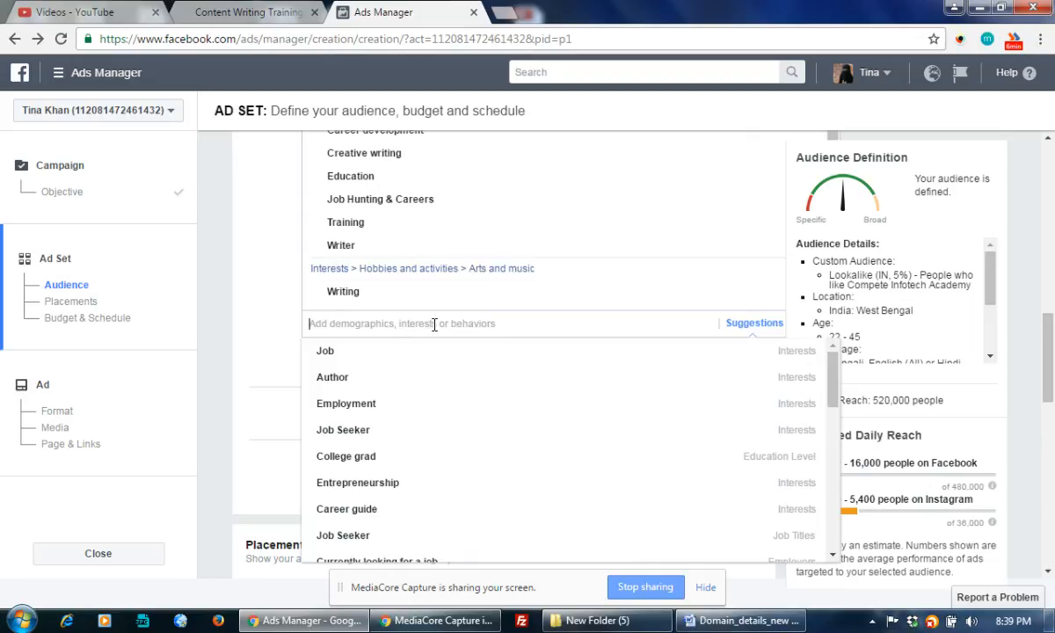
text(Home based)
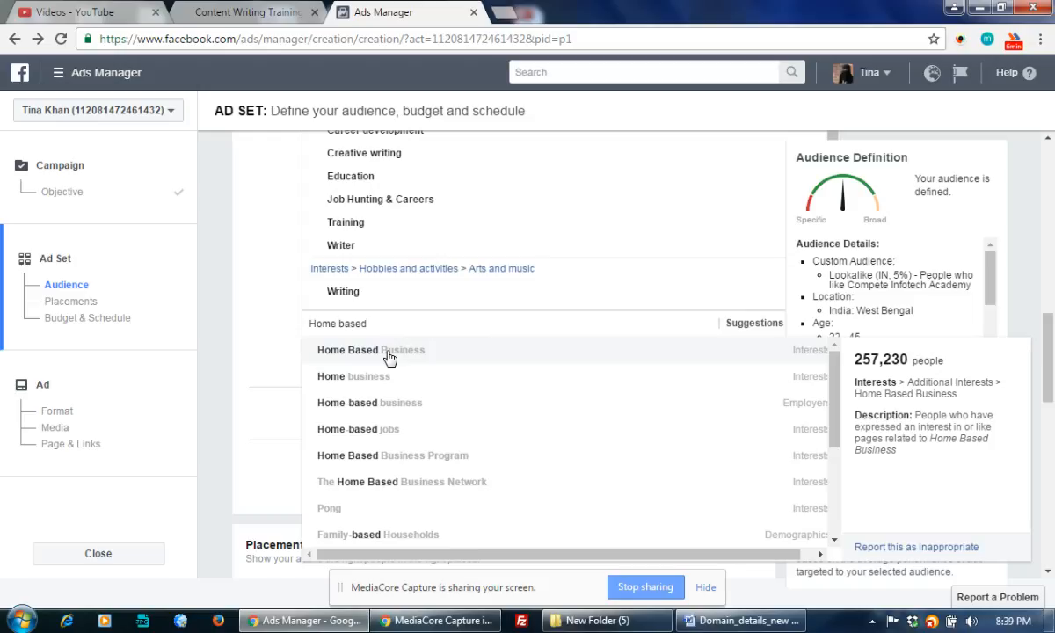
click(439, 355)
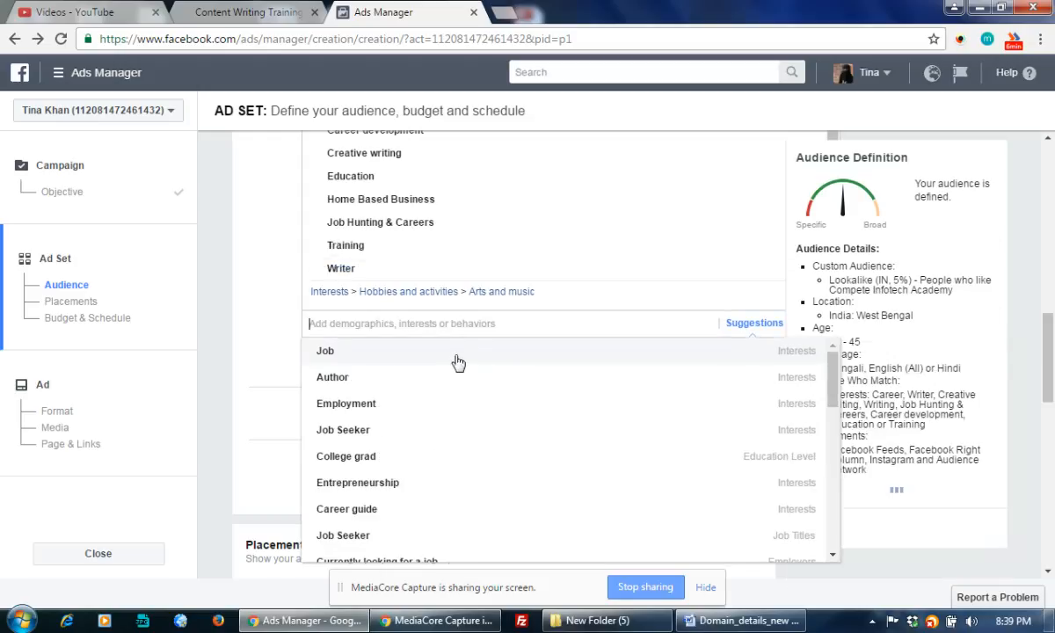
text(home ba)
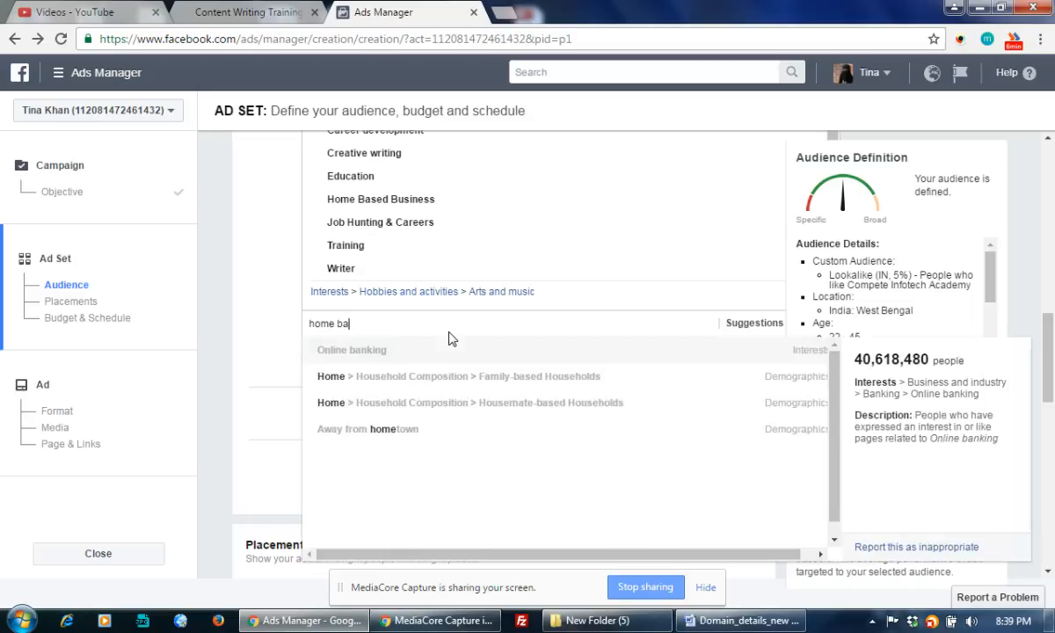
key(BackSpace)
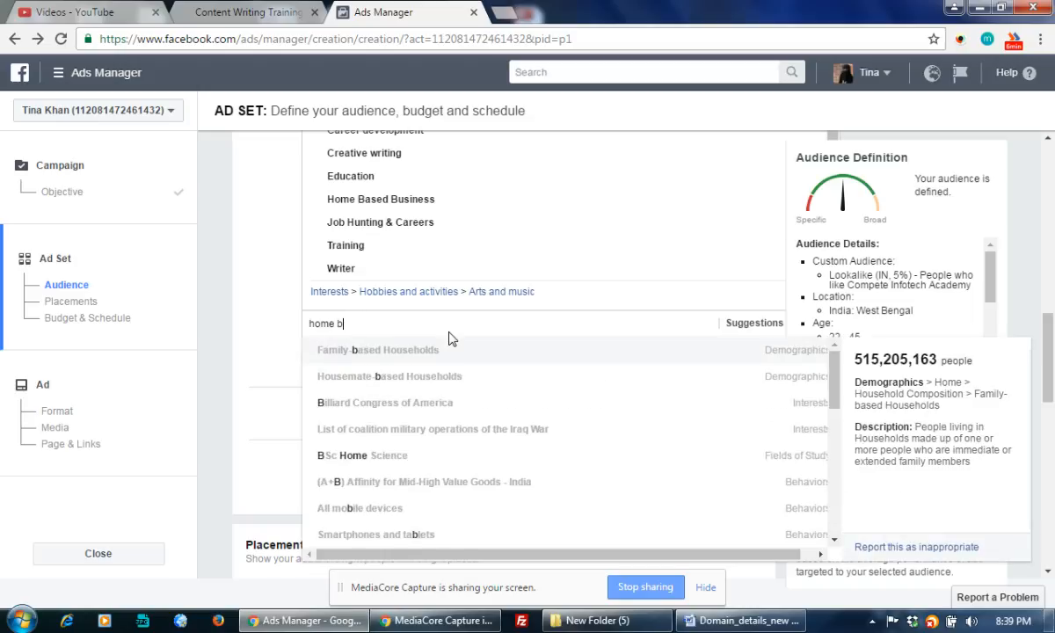
text(ased career)
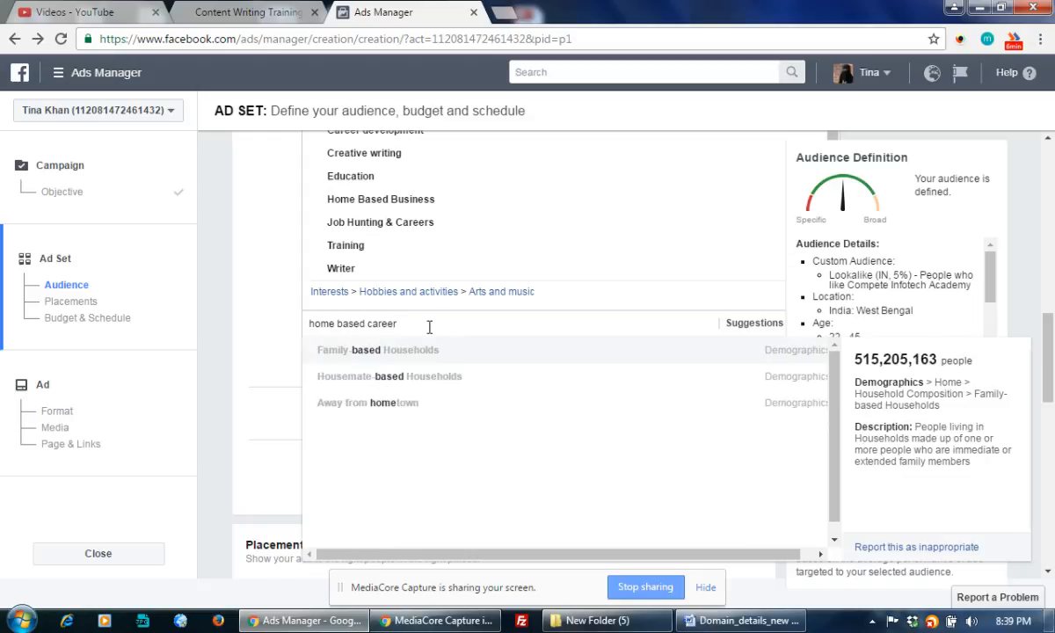
key(BackSpace)
key(BackSpace)
key(BackSpace)
key(BackSpace)
key(BackSpace)
key(BackSpace)
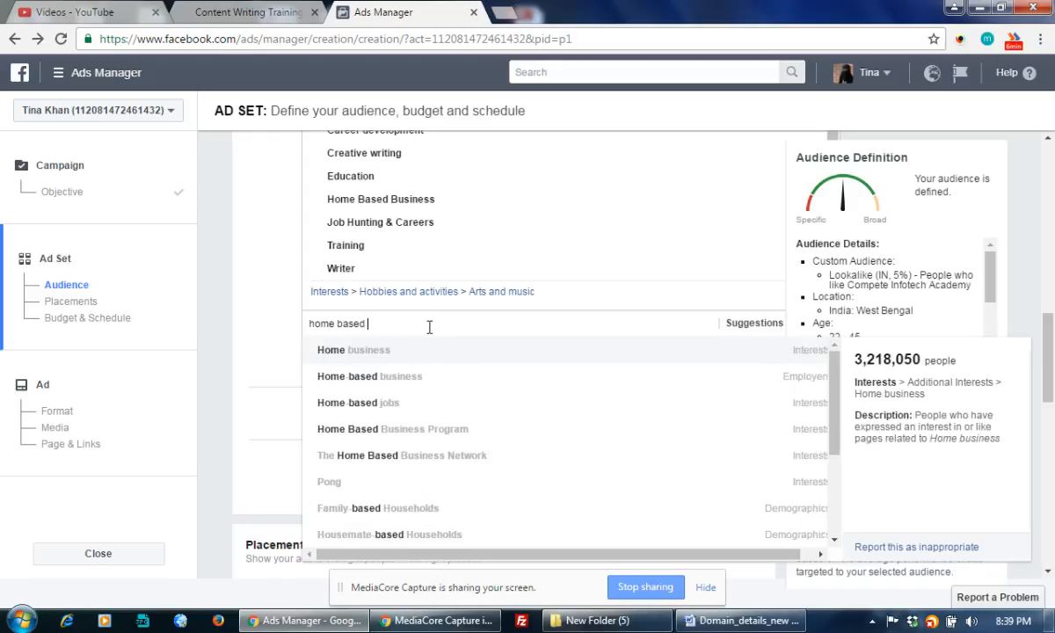
Add Home-based jobs, WORK from HOME Opportunities, Work at Home Moms and Entrepreneurship interests
click(359, 402)
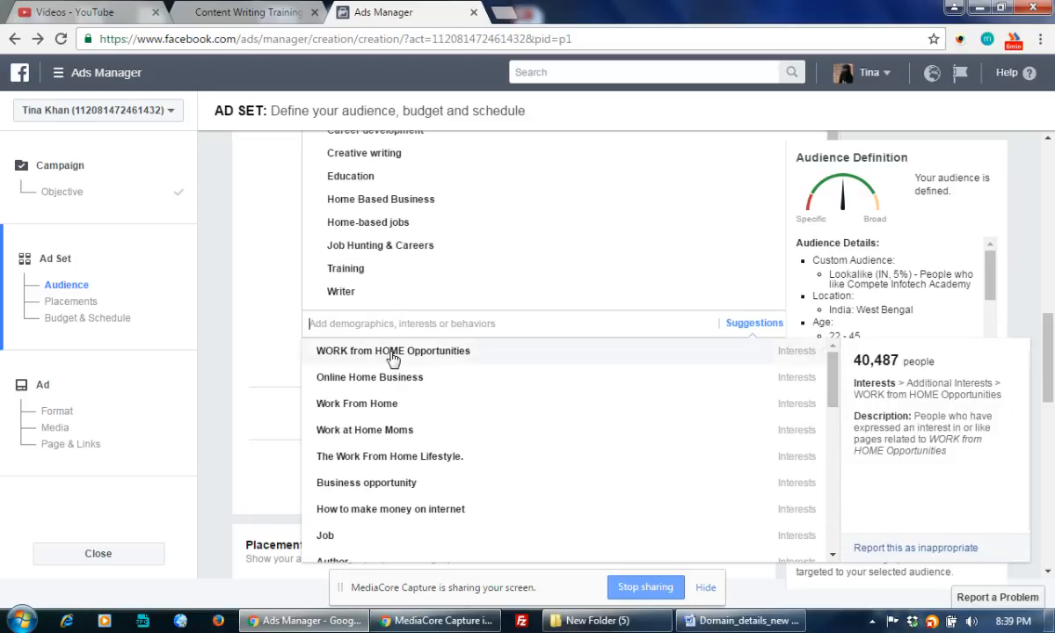
click(393, 352)
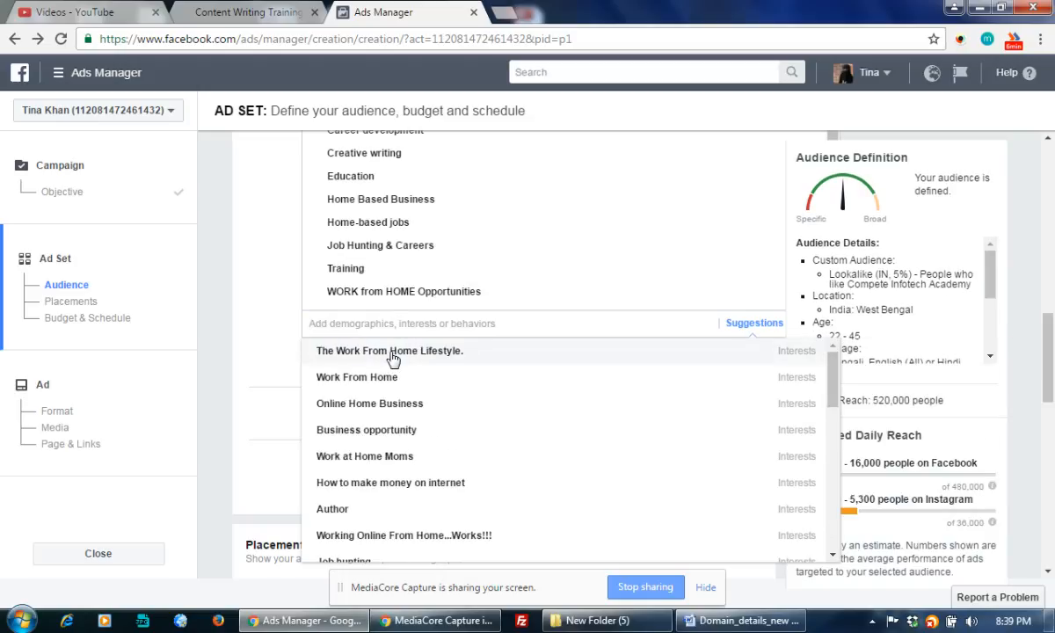
mouse_move(369, 462)
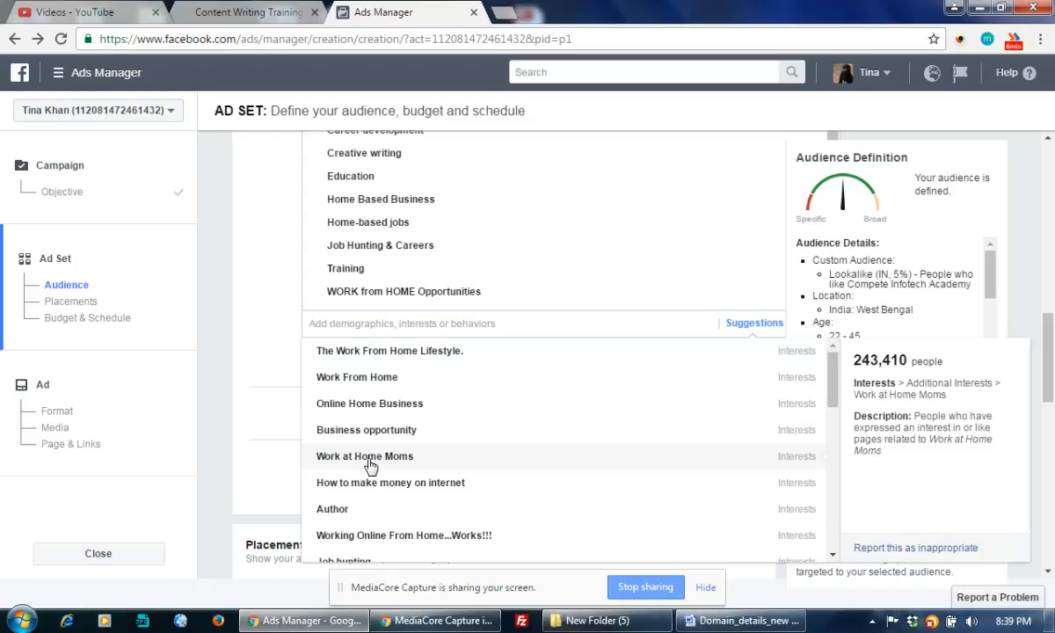
click(369, 457)
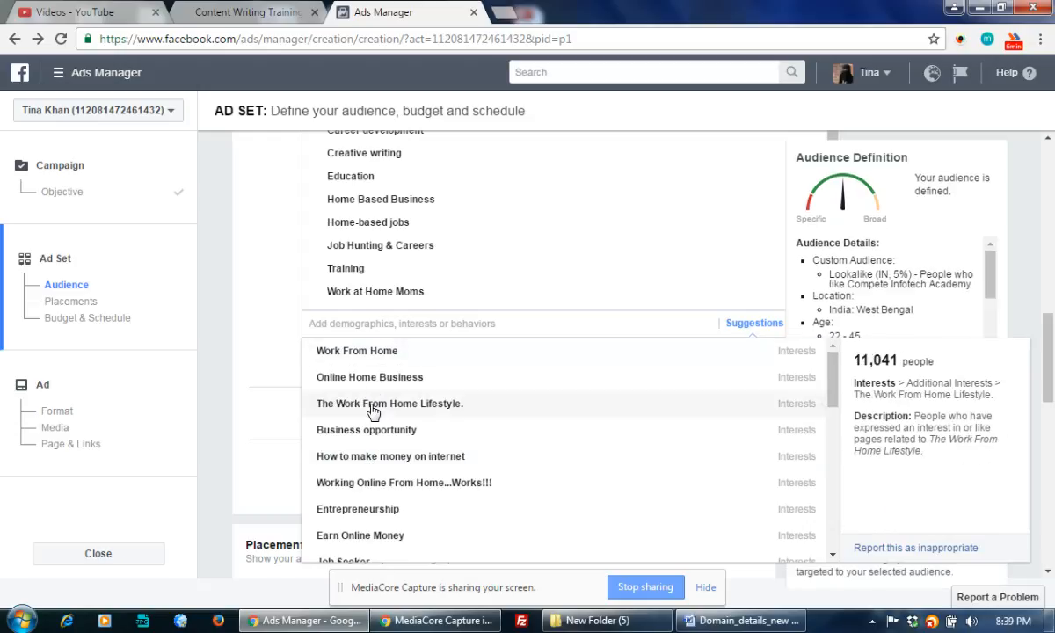
click(385, 510)
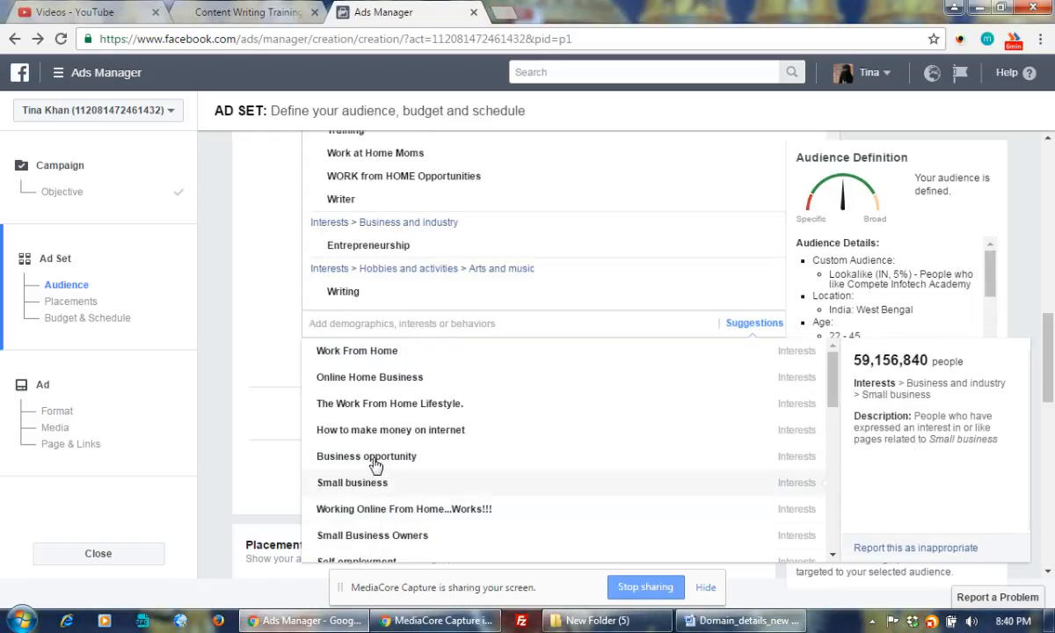
scroll(431, 454, down, 3)
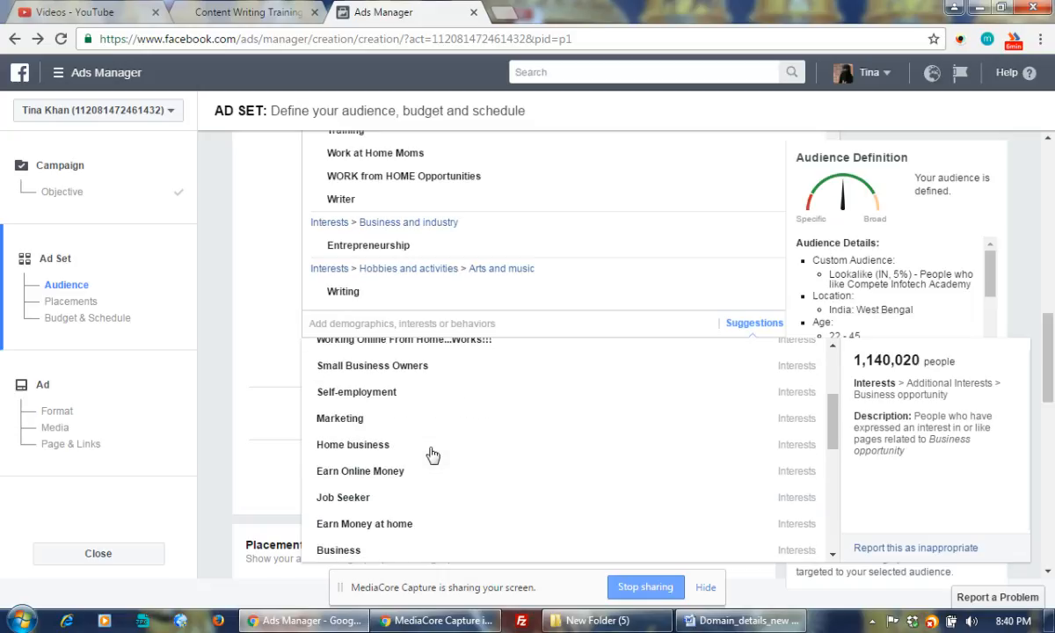
scroll(431, 449, down, 3)
scroll(245, 426, down, 6)
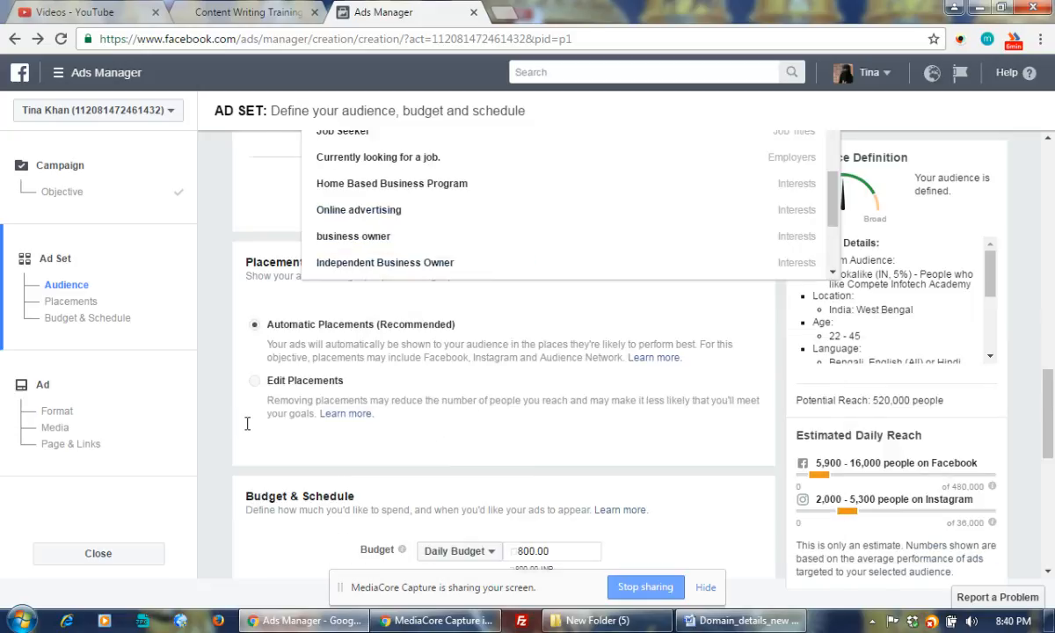
scroll(248, 422, up, 10)
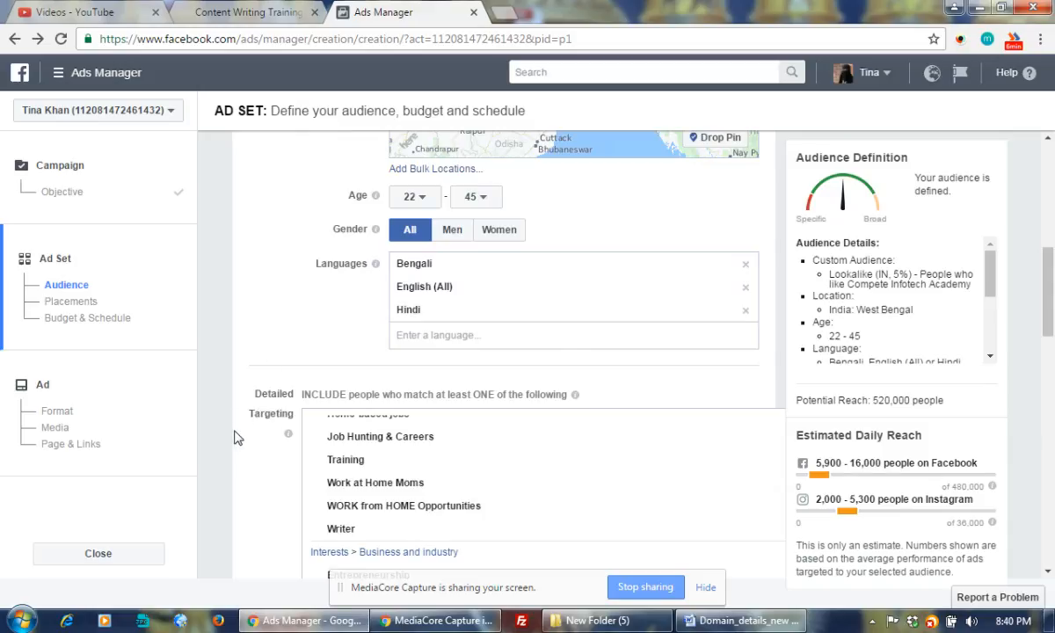
scroll(253, 439, down, 5)
scroll(255, 442, up, 3)
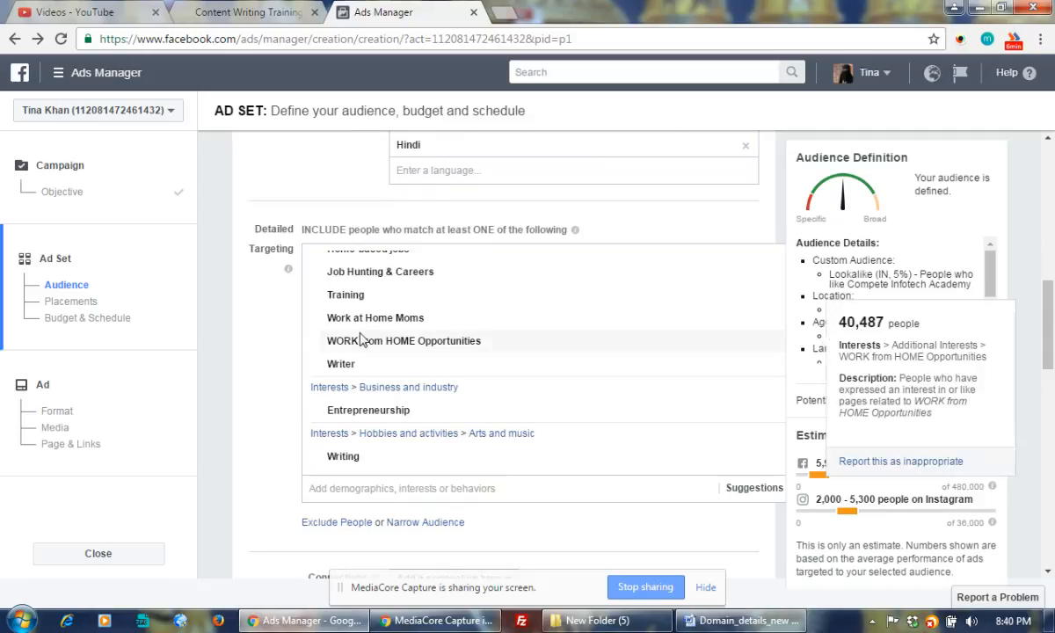
mouse_move(374, 327)
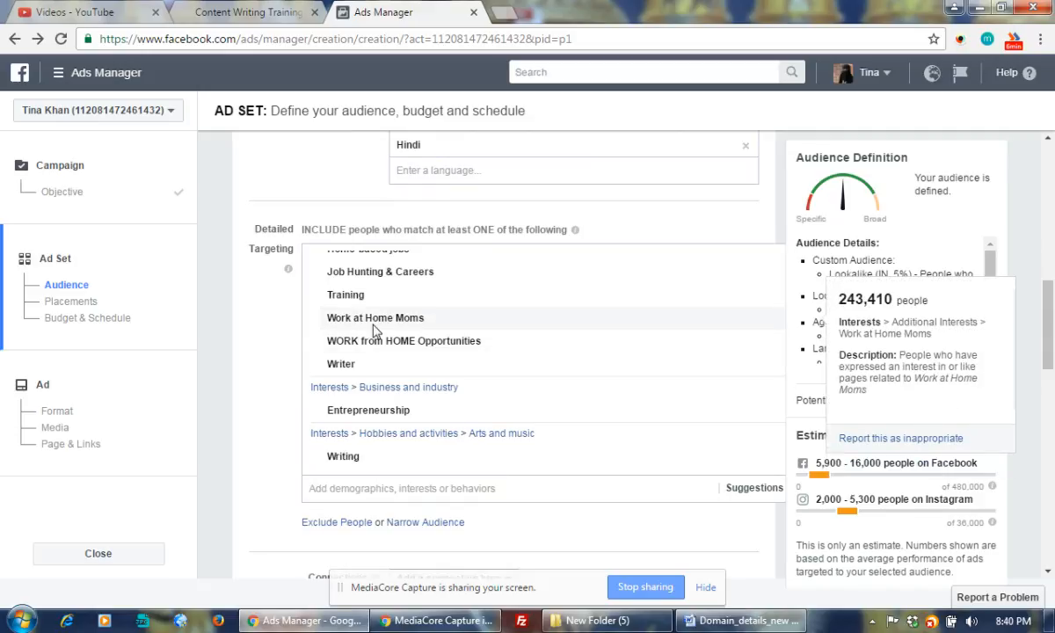
mouse_move(378, 350)
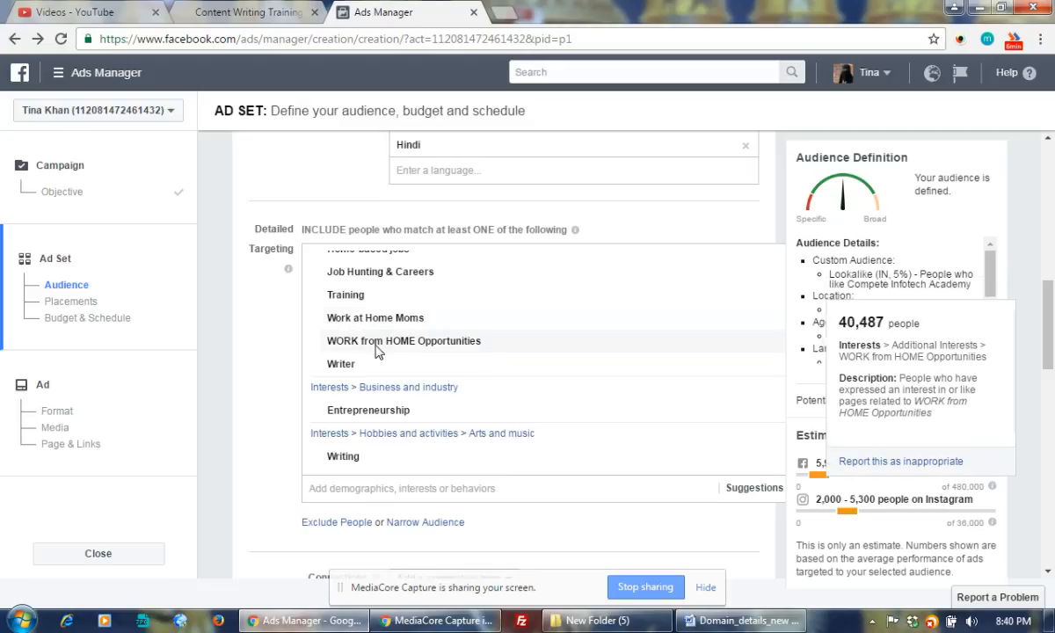
scroll(467, 366, down, 2)
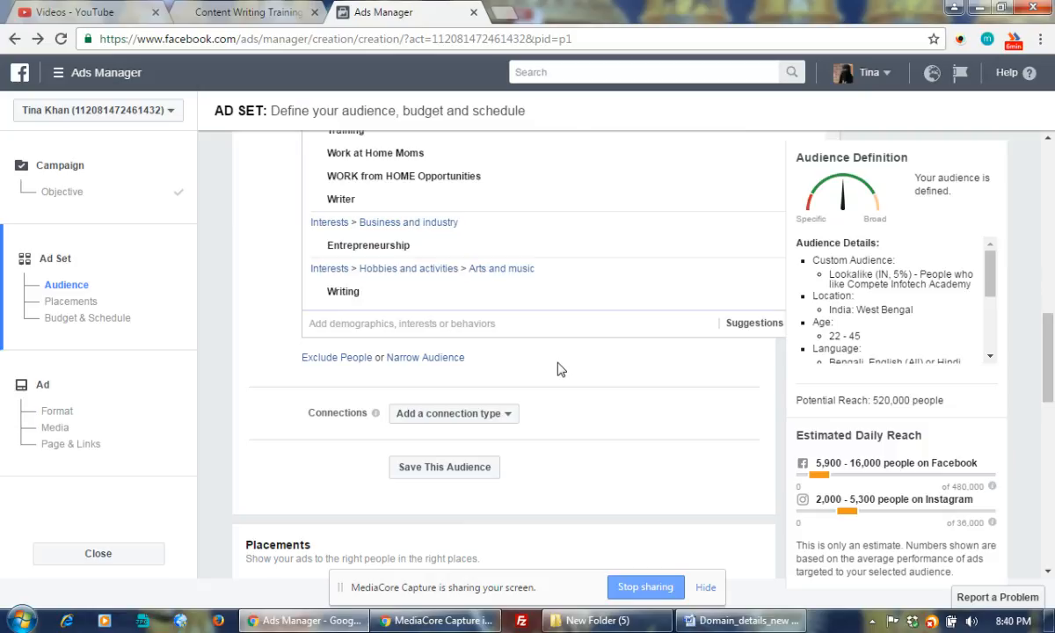
scroll(557, 369, up, 3)
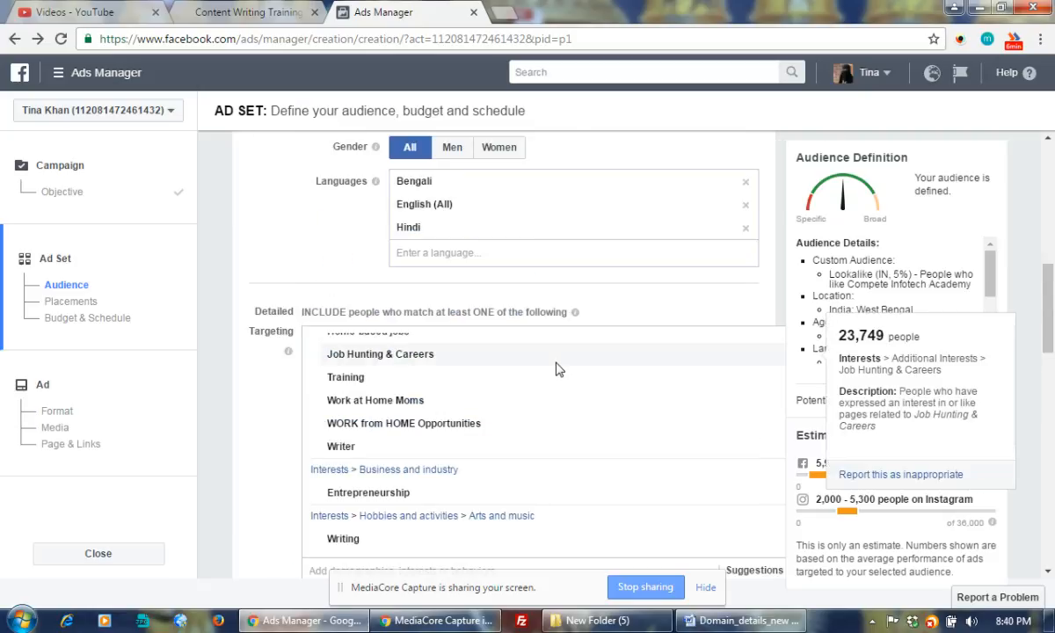
scroll(554, 369, down, 1)
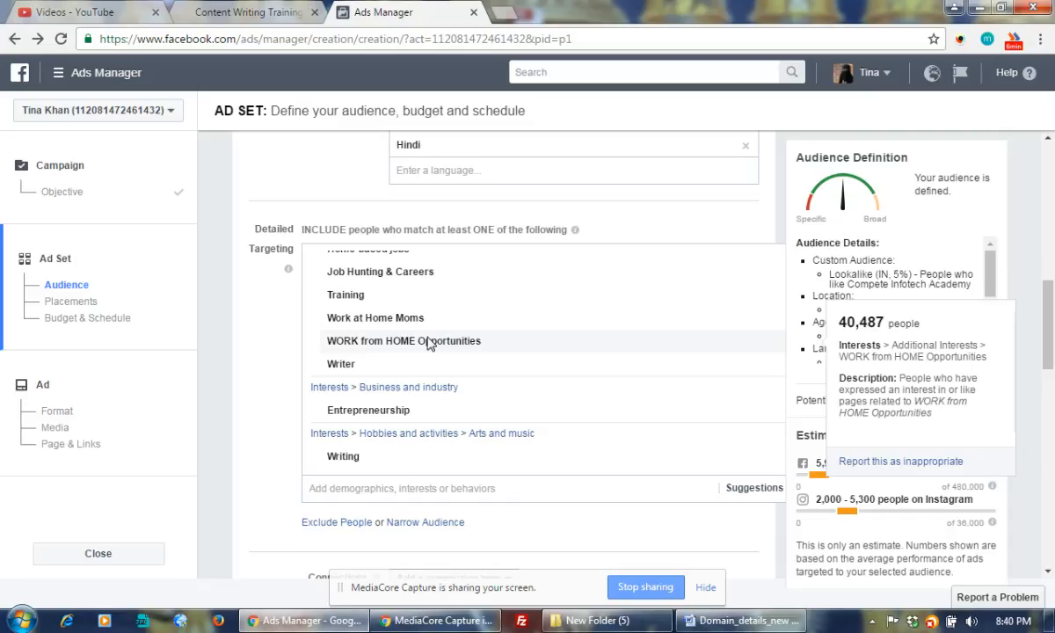
scroll(428, 343, down, 3)
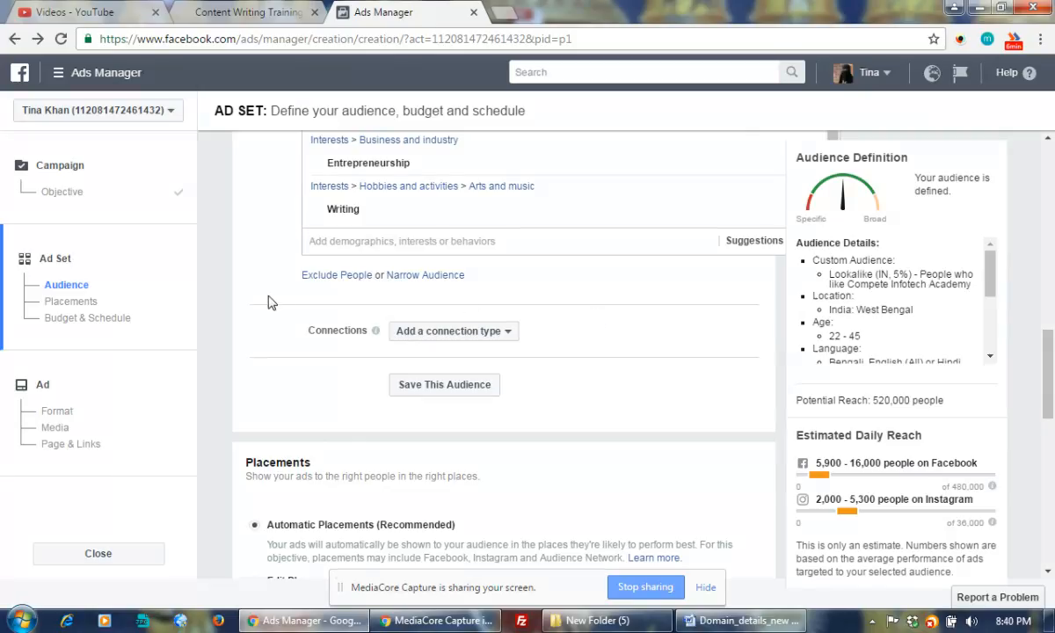
Under Connections, exclude people who like the Compete Infotech Academy Page
click(492, 333)
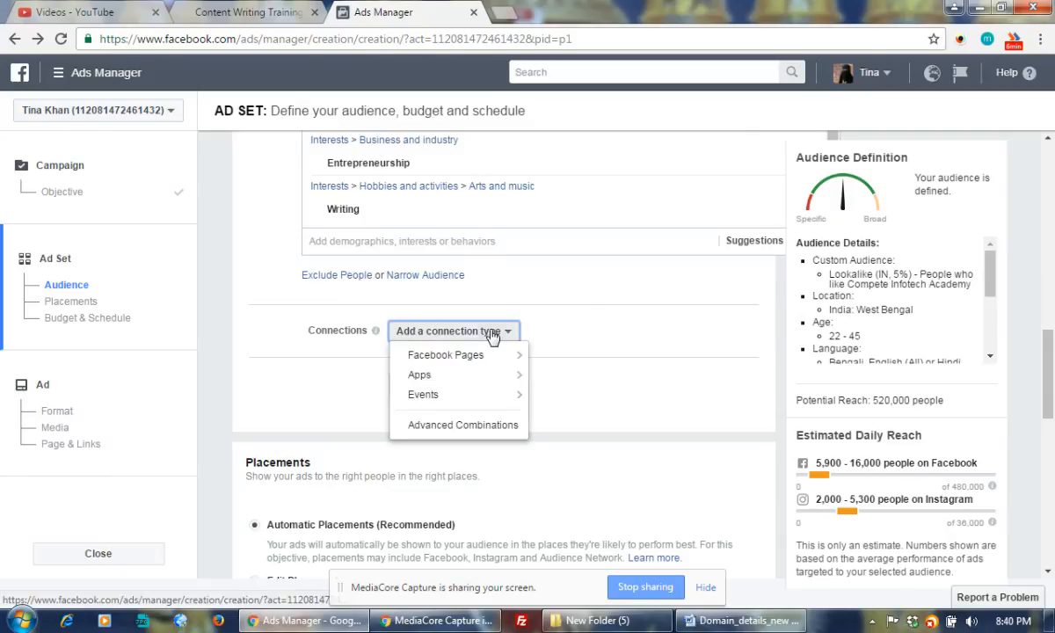
mouse_move(472, 361)
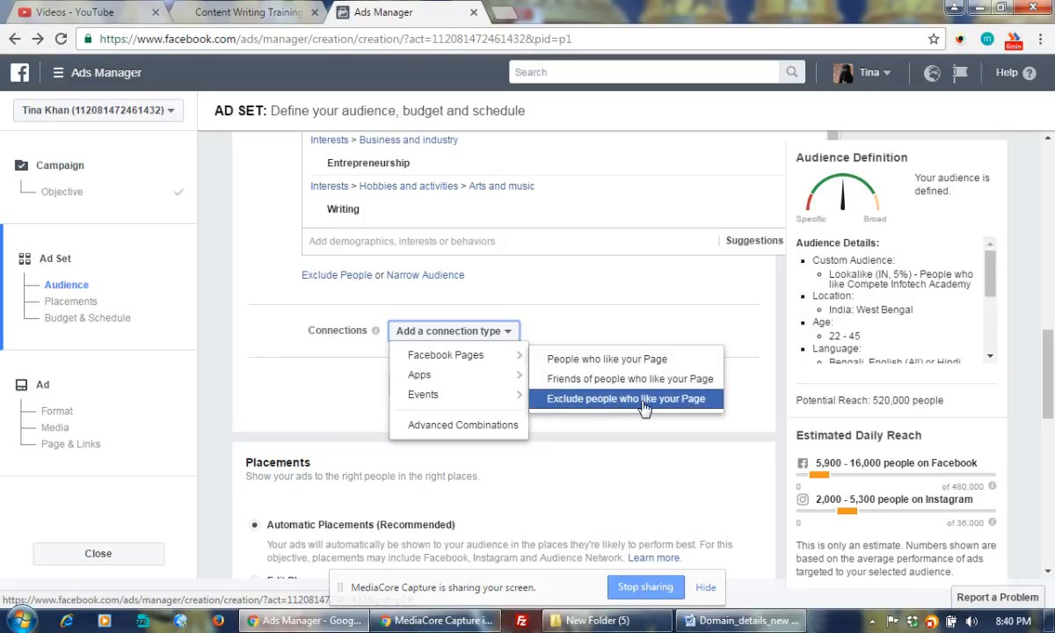
click(605, 401)
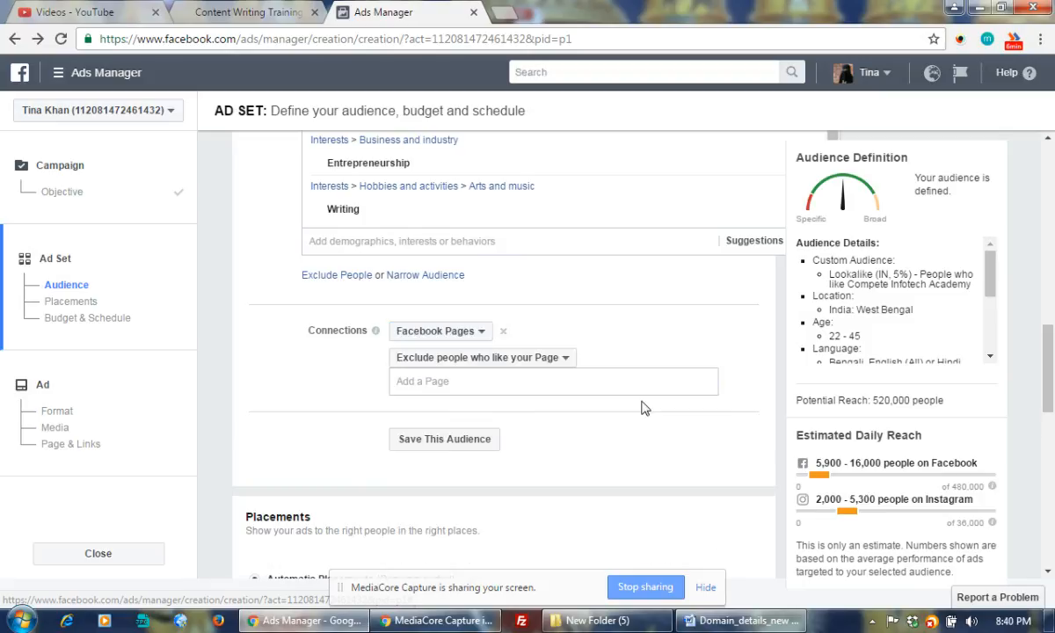
click(528, 385)
text(co)
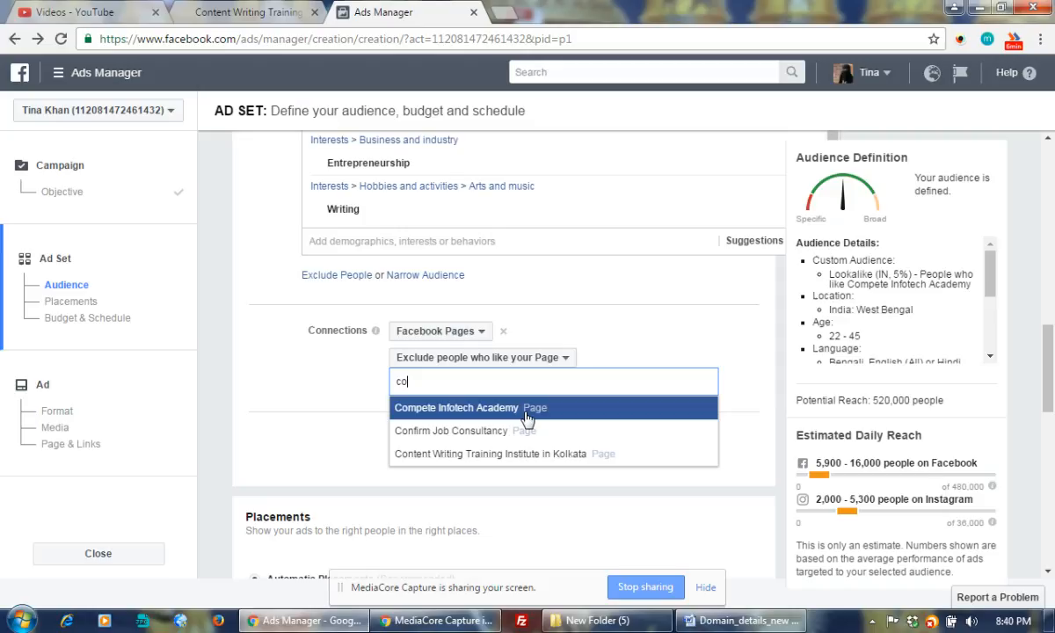
click(528, 408)
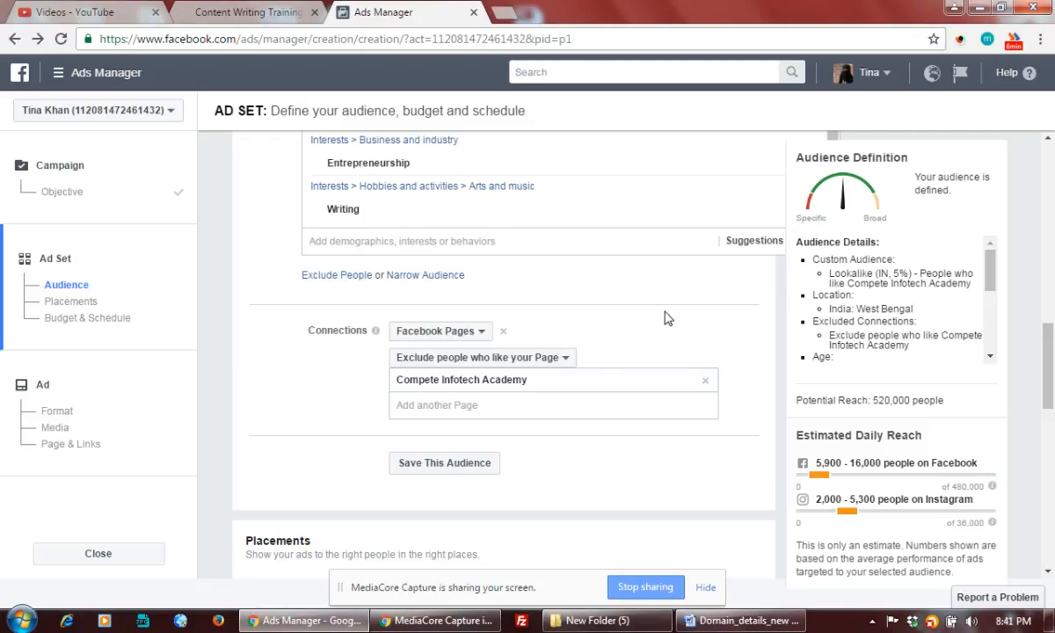
scroll(666, 319, down, 2)
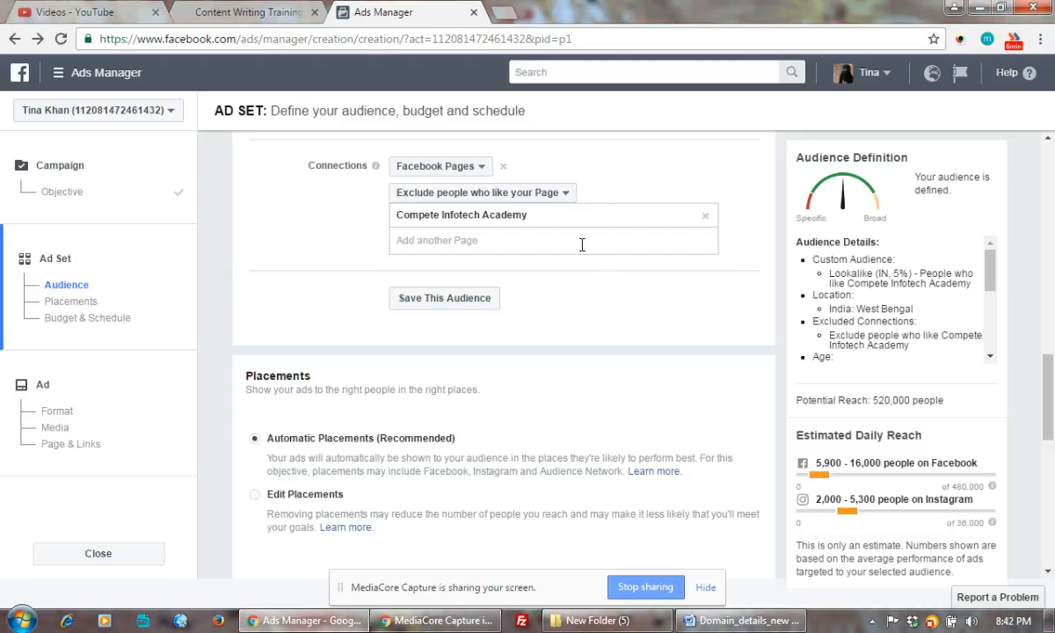
Add Content Writing Training Institute in Kolkata as a second excluded Page
scroll(537, 295, down, 3)
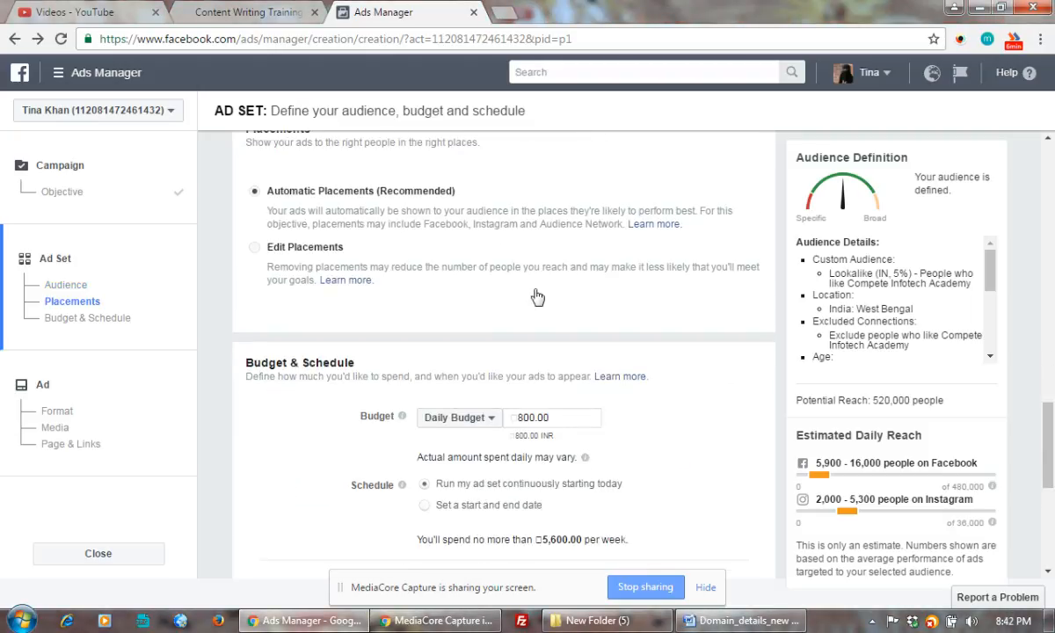
scroll(404, 254, up, 1)
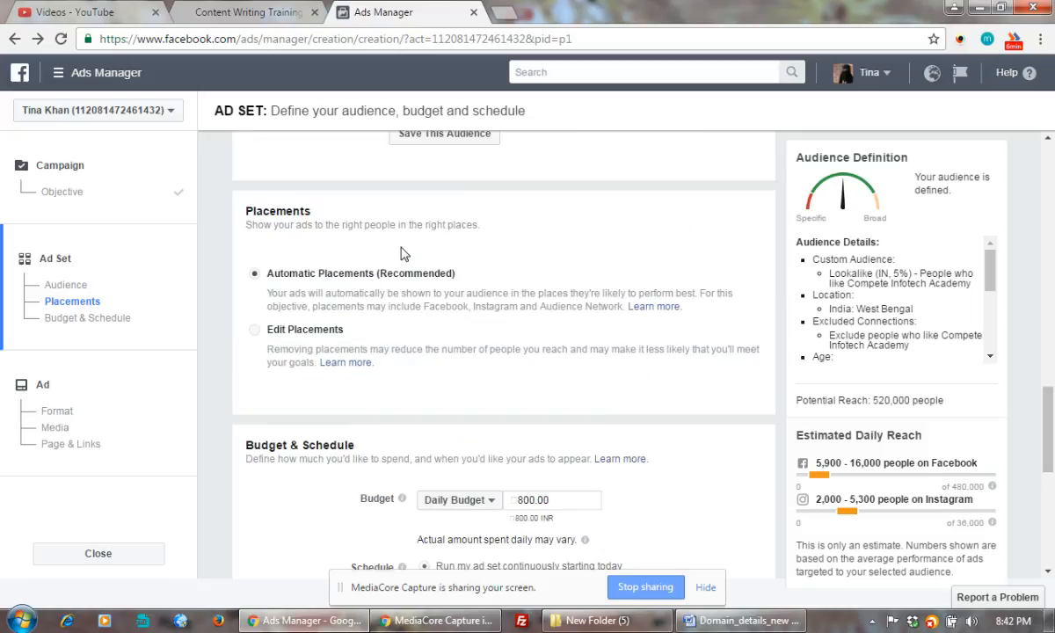
scroll(579, 243, up, 2)
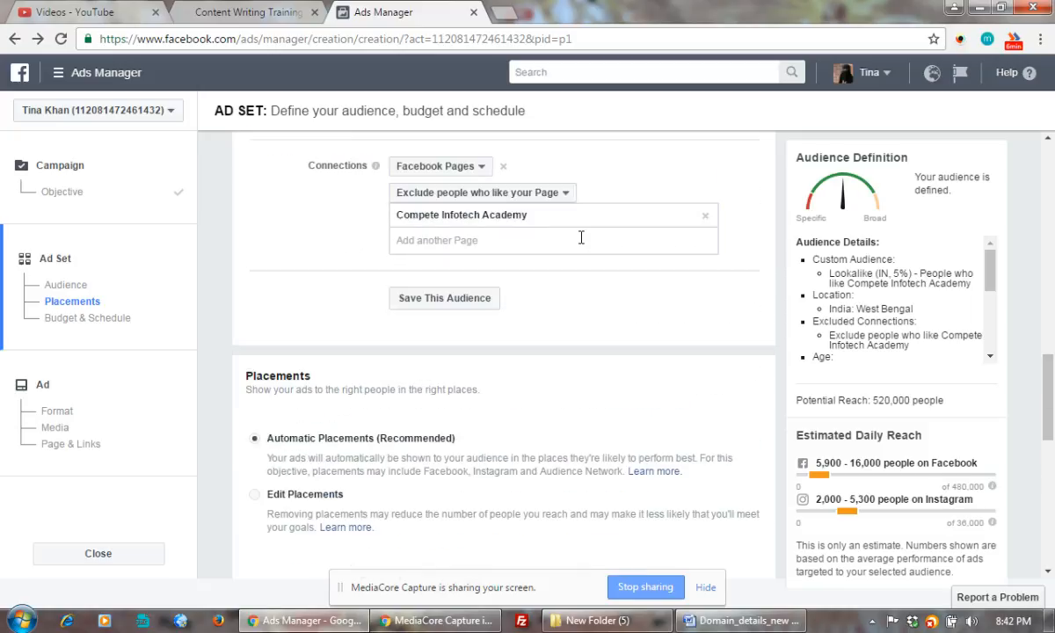
click(513, 231)
click(456, 230)
text(co)
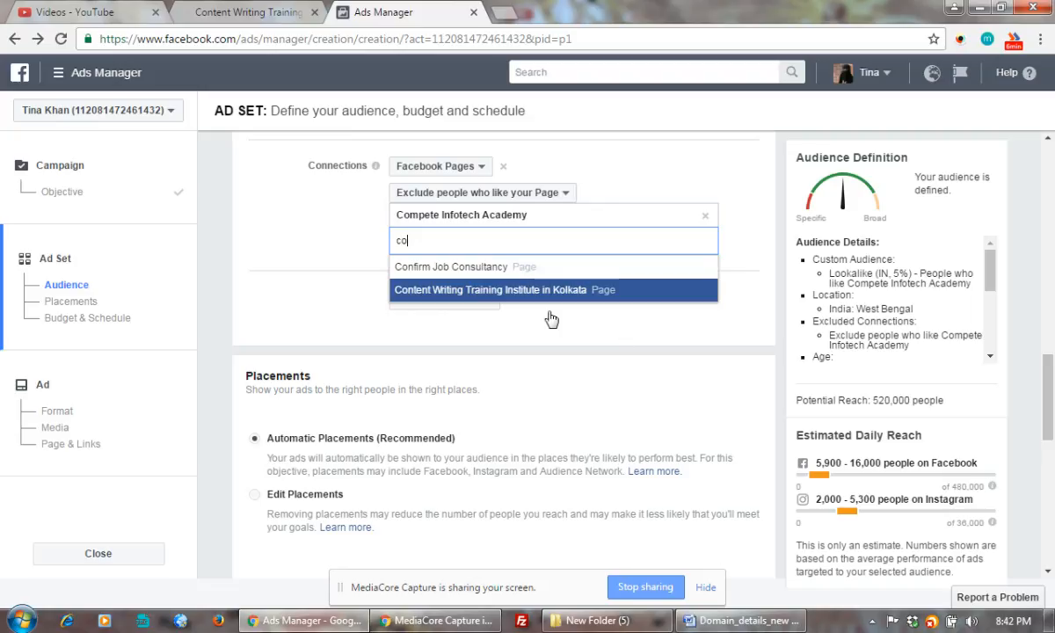
key(Return)
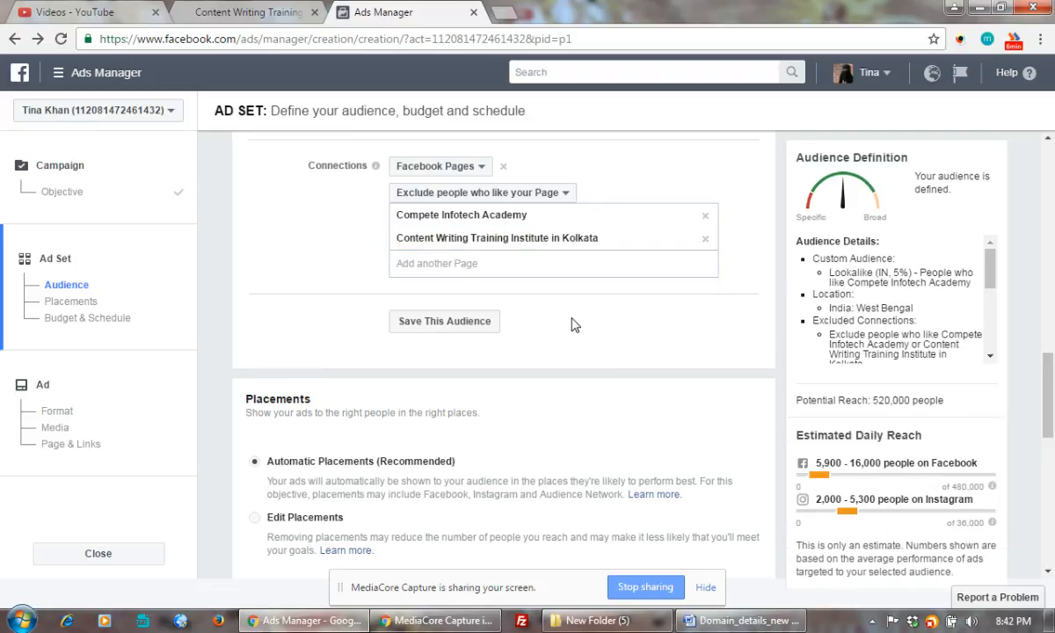
scroll(570, 310, down, 2)
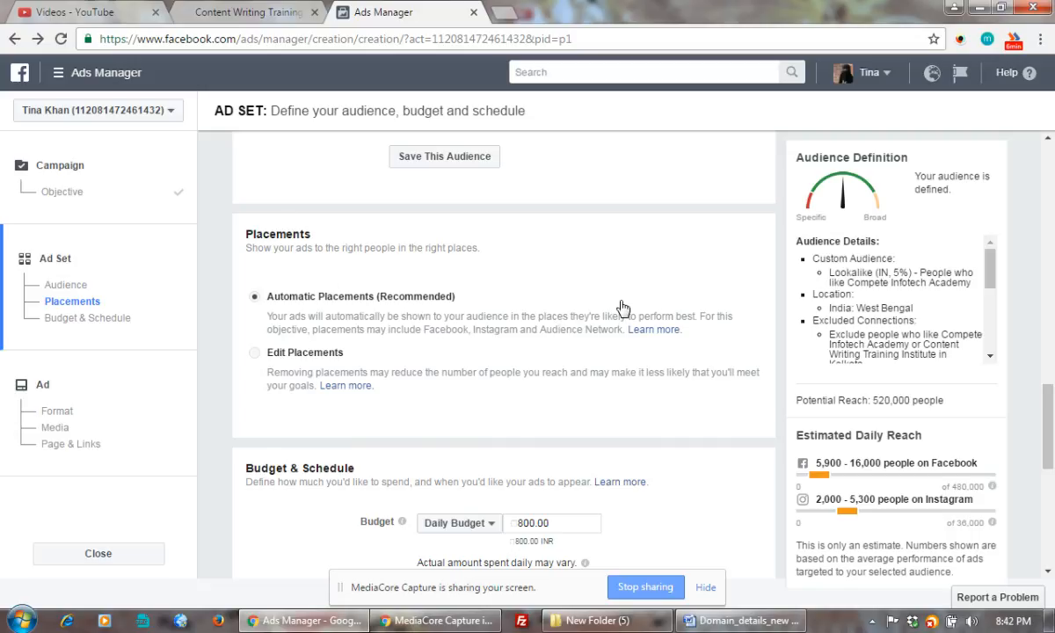
scroll(621, 307, down, 1)
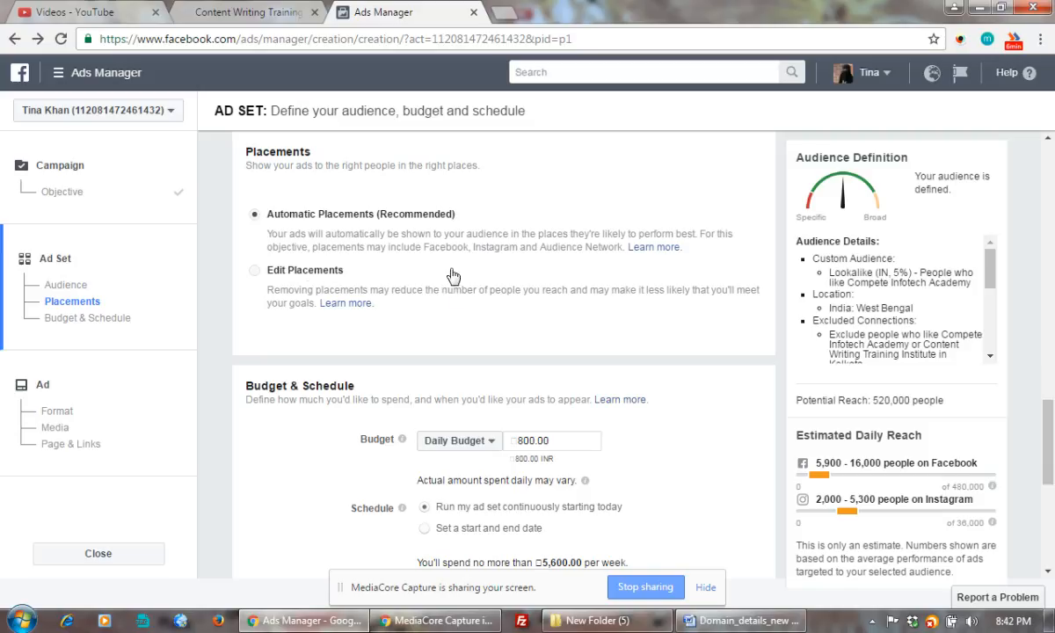
scroll(524, 371, down, 1)
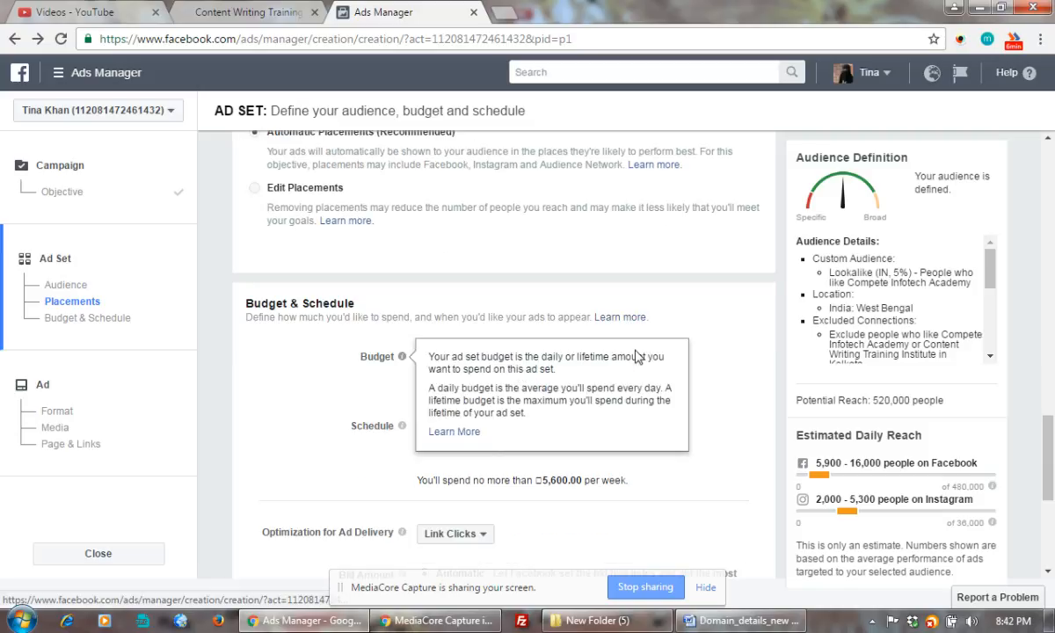
Change the daily budget from 800 to 100.00 INR, leaving Link Clicks optimization unchanged
drag(517, 359, 525, 362)
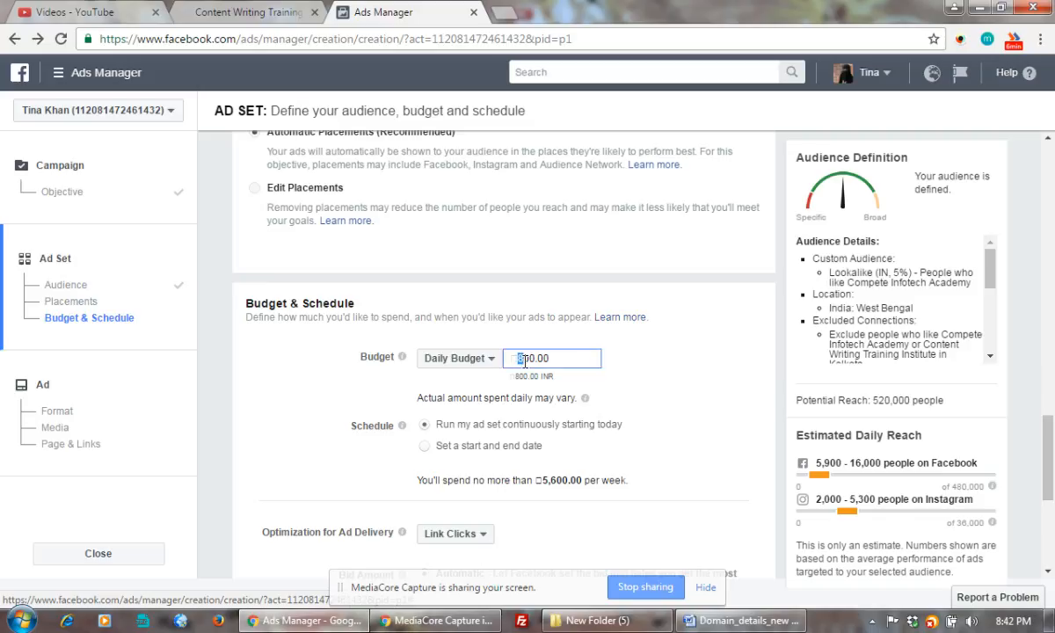
text(1)
click(711, 360)
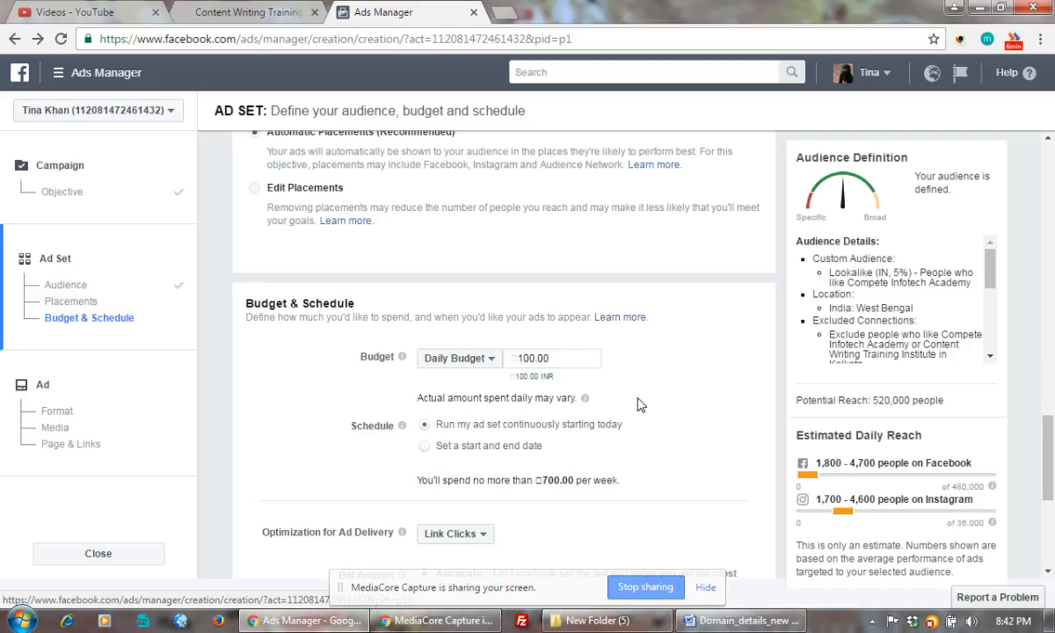
scroll(640, 405, down, 1)
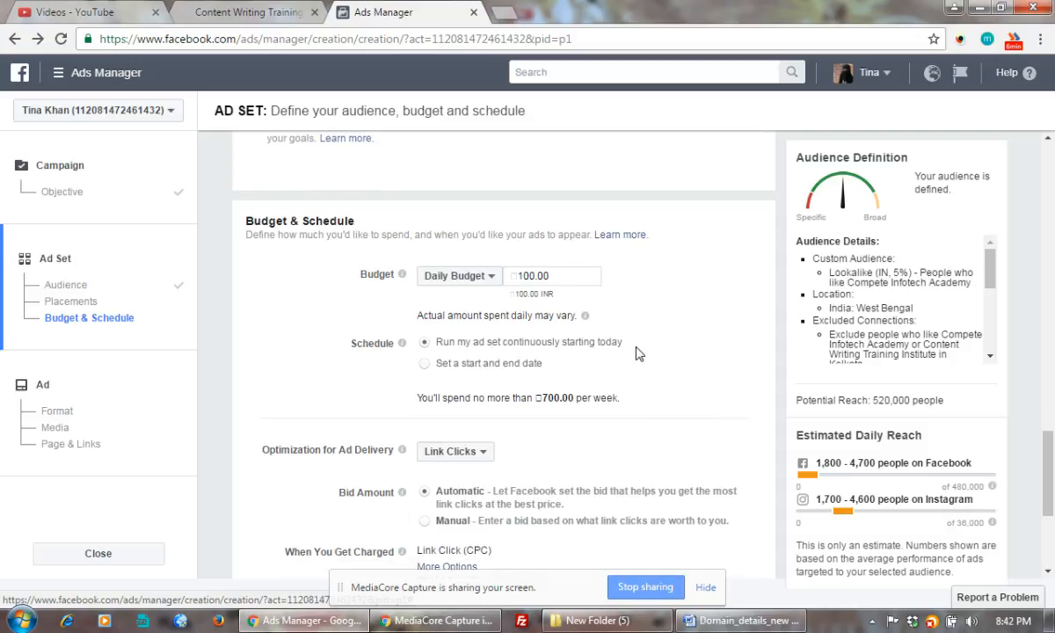
scroll(682, 347, down, 1)
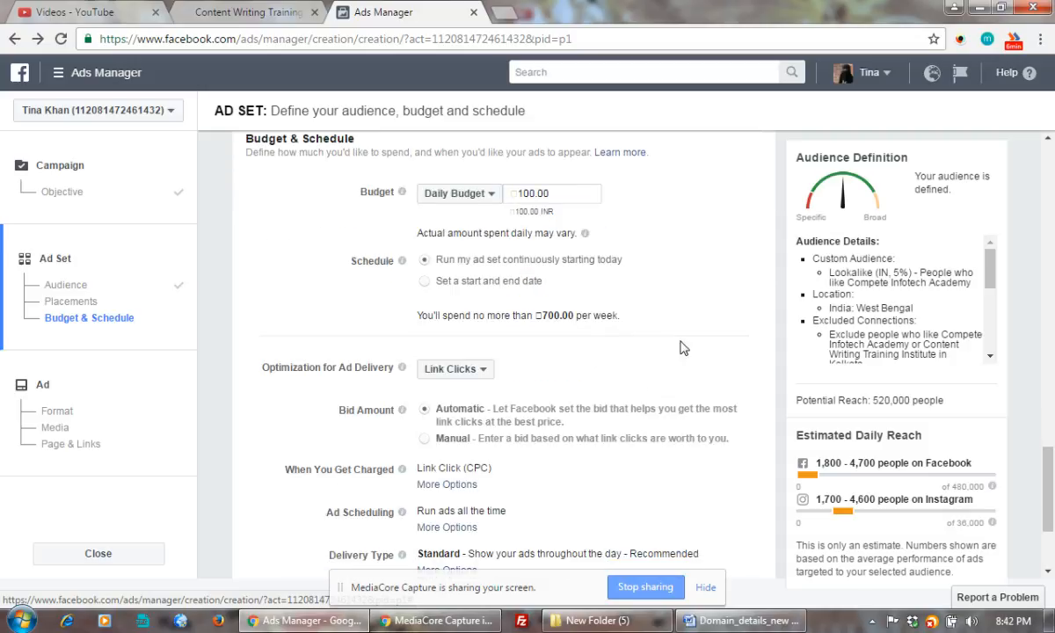
click(472, 377)
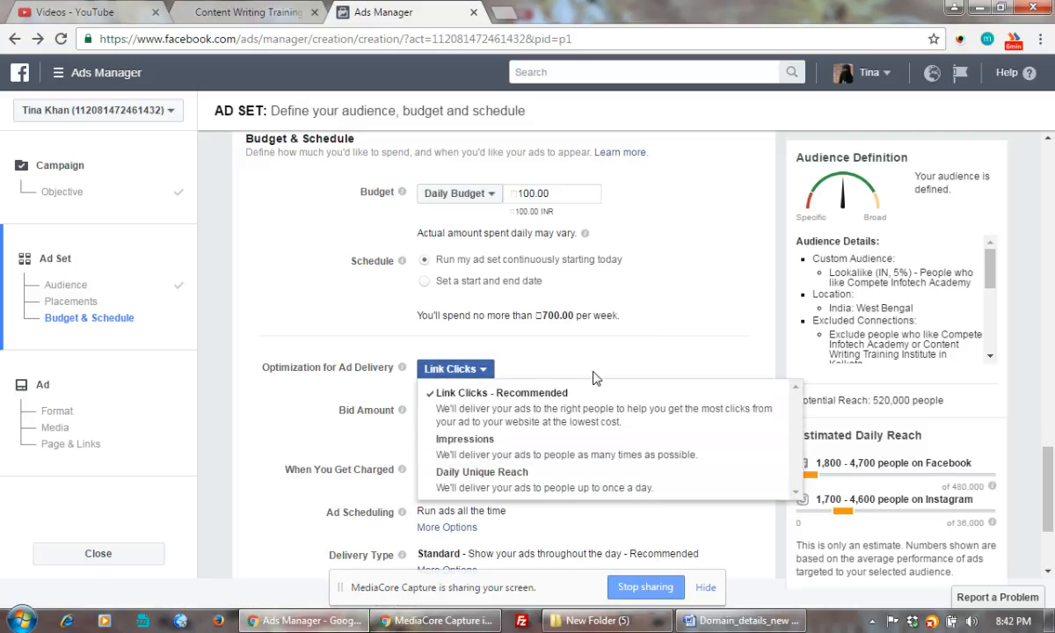
click(640, 363)
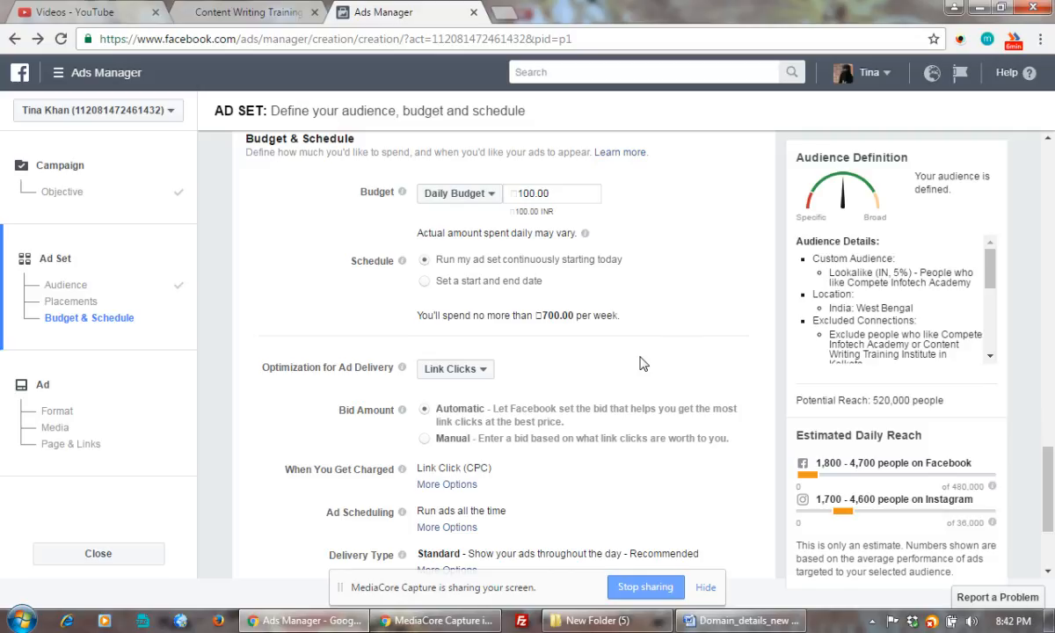
Replace the 3.78 bid with a manual bid of 2.00 per link click
scroll(640, 363, down, 2)
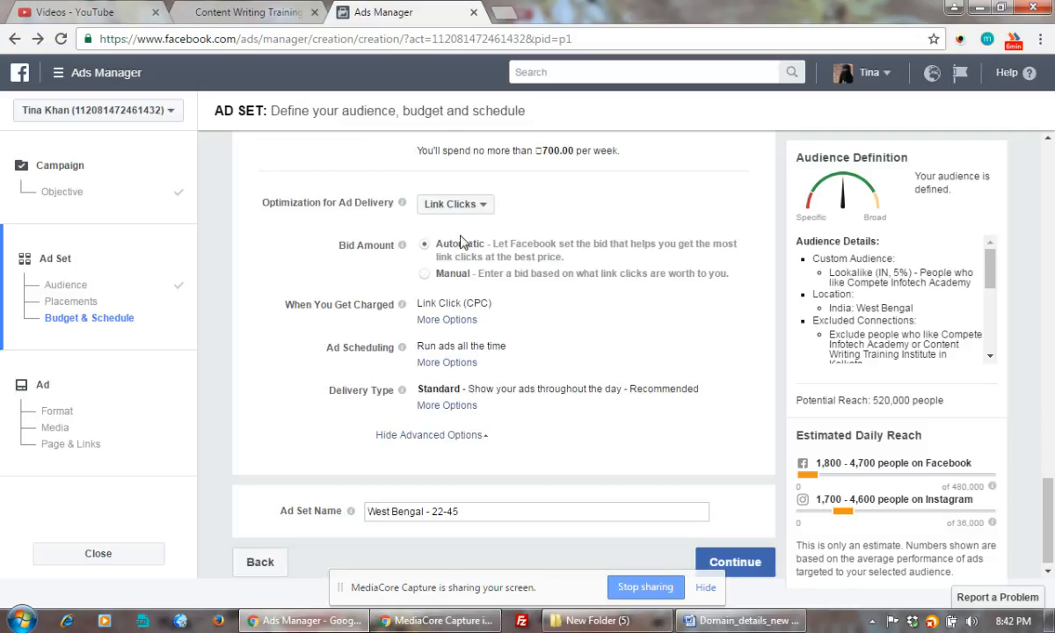
mouse_move(402, 244)
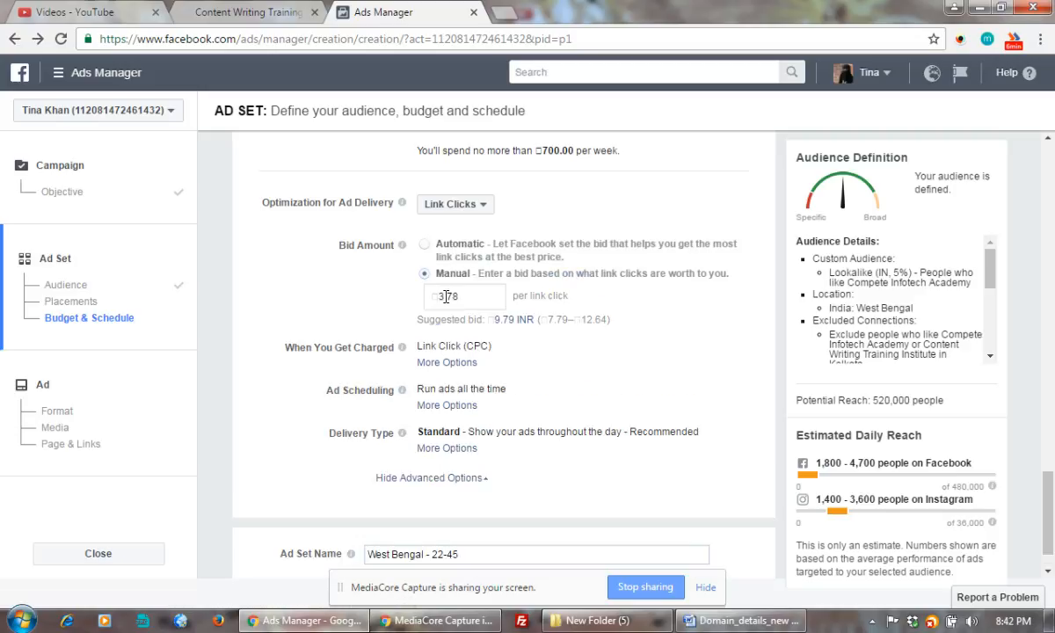
click(446, 297)
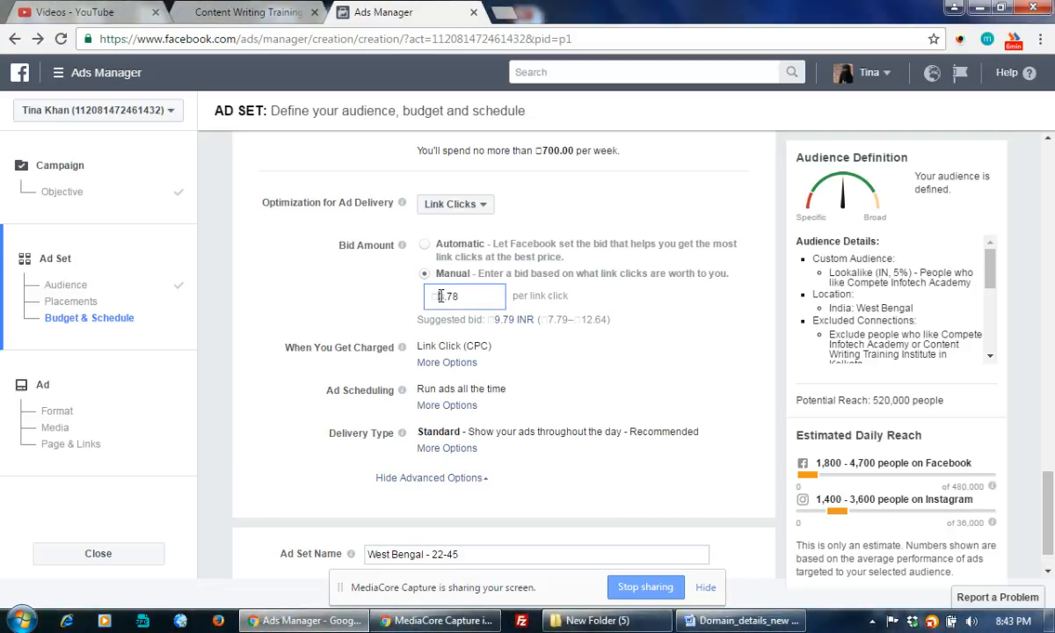
drag(439, 297, 462, 298)
text(2)
click(690, 329)
scroll(690, 329, down, 1)
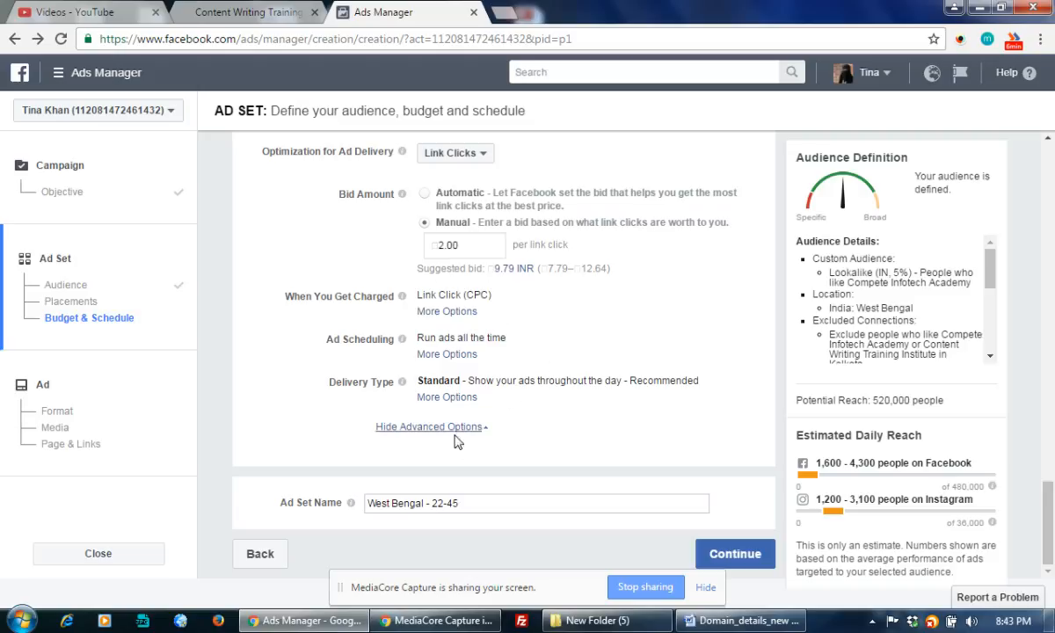
click(475, 505)
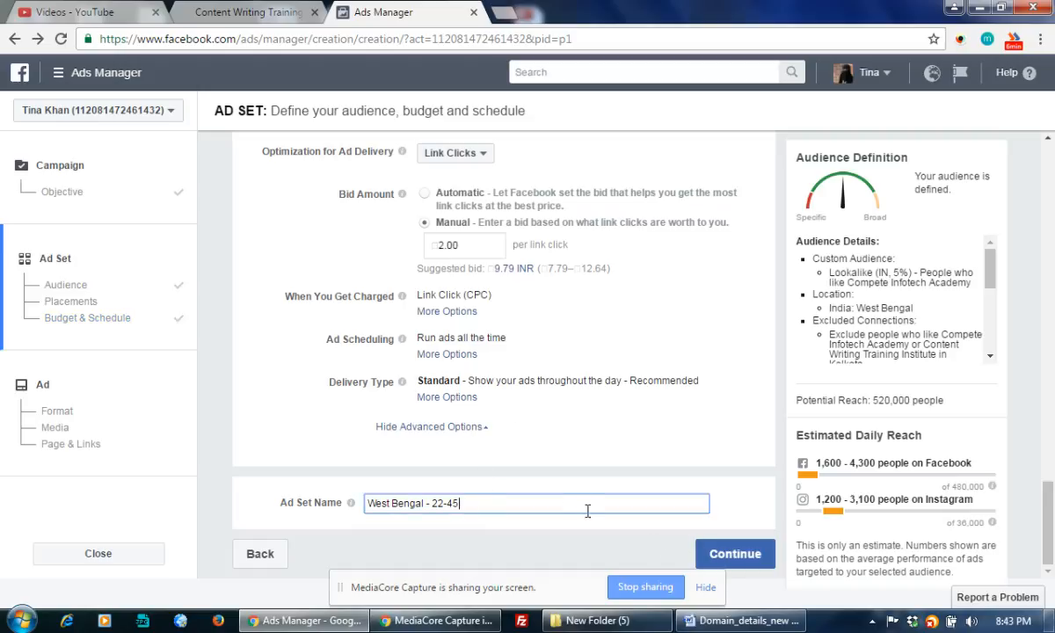
text(- Content Writing-)
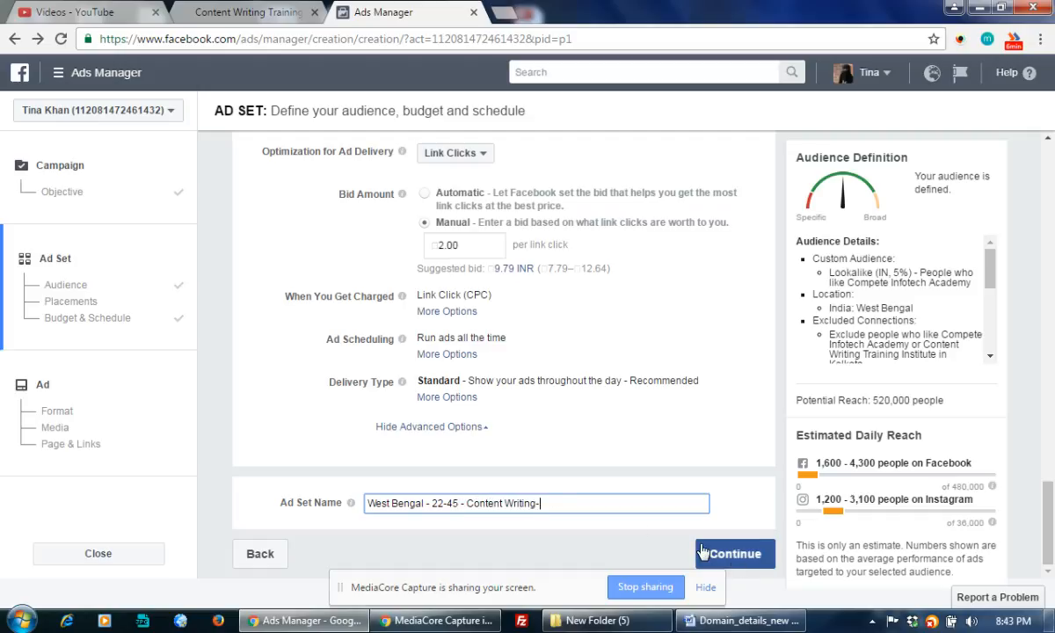
text( West Bengal)
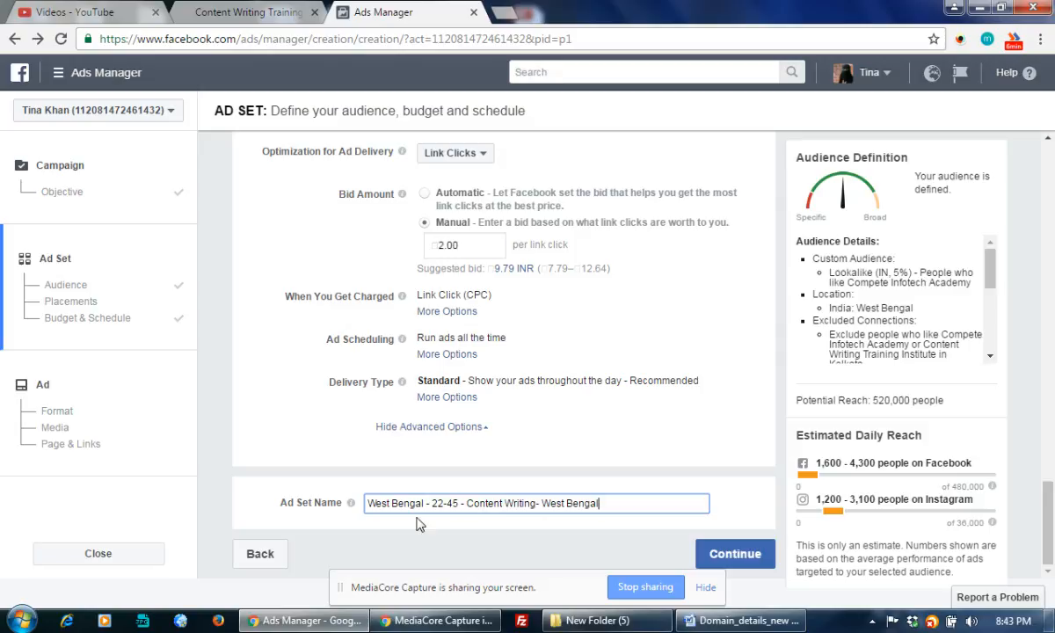
scroll(580, 392, up, 5)
scroll(590, 390, down, 5)
scroll(670, 452, up, 3)
scroll(640, 479, down, 3)
scroll(466, 337, up, 5)
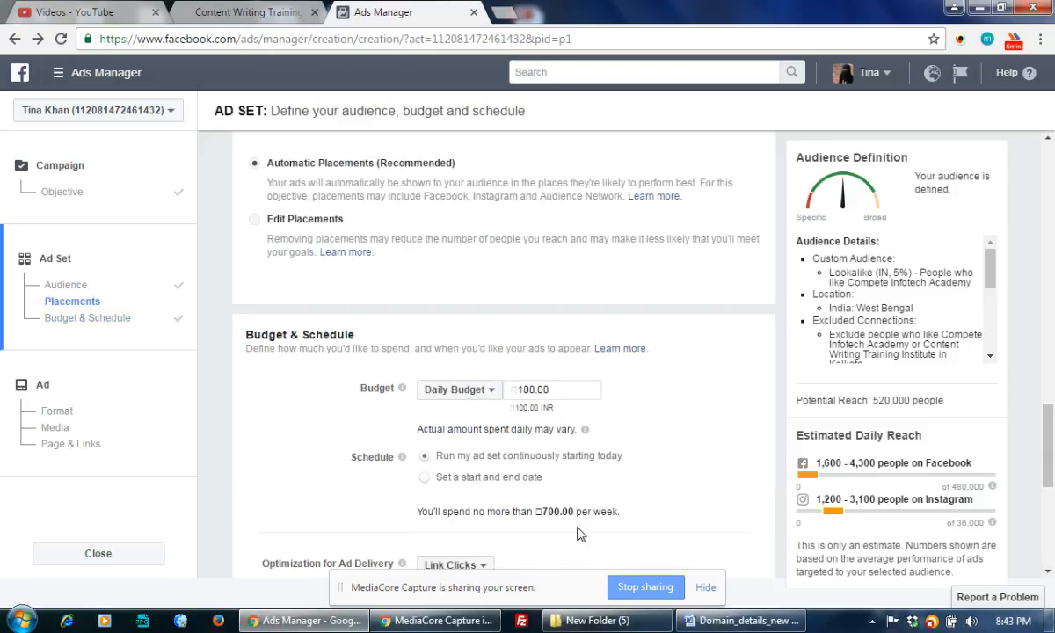
scroll(659, 471, up, 4)
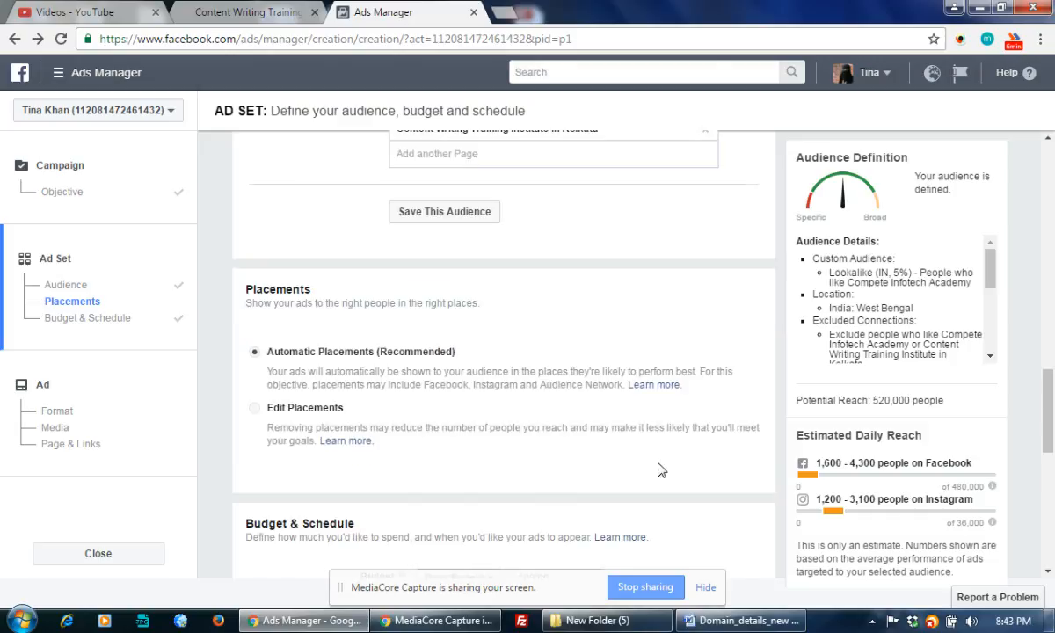
scroll(532, 369, up, 5)
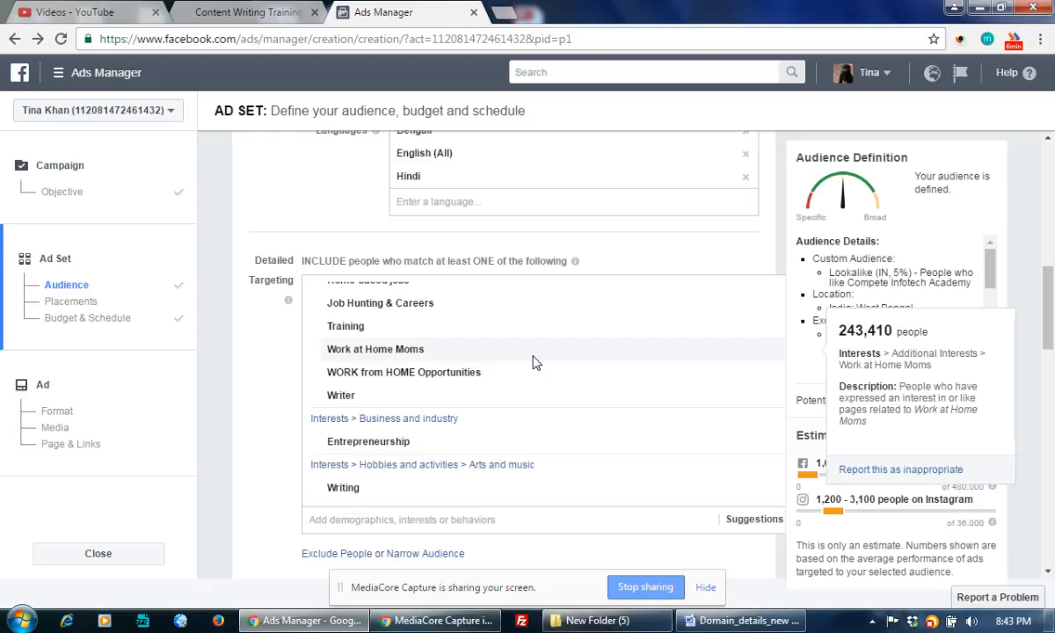
scroll(780, 501, down, 15)
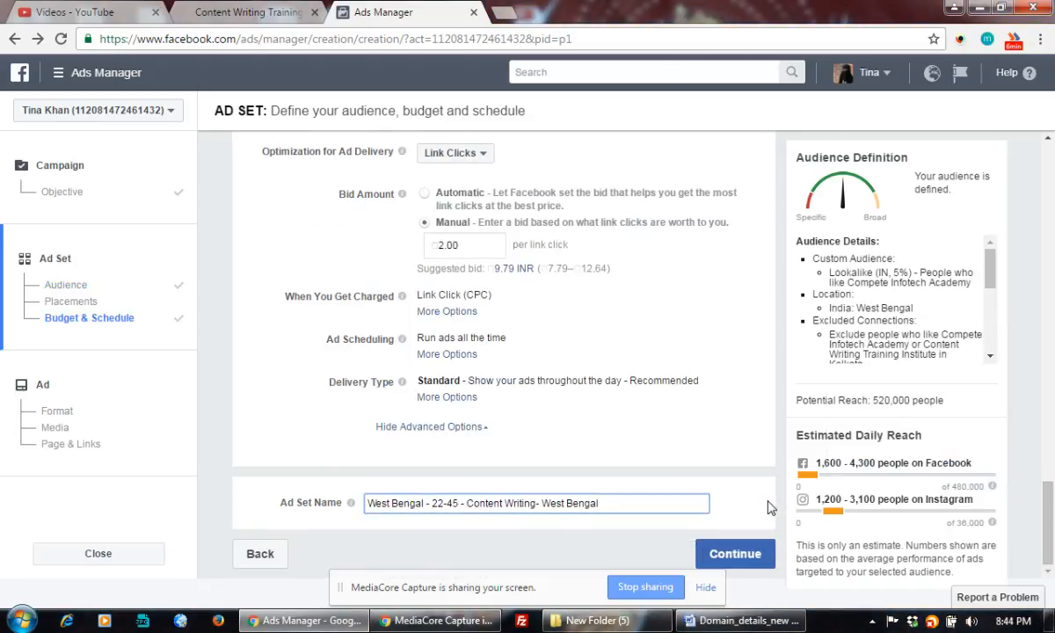
Continue to the ad step, try the Slideshow format, then revert to Single Image
click(736, 554)
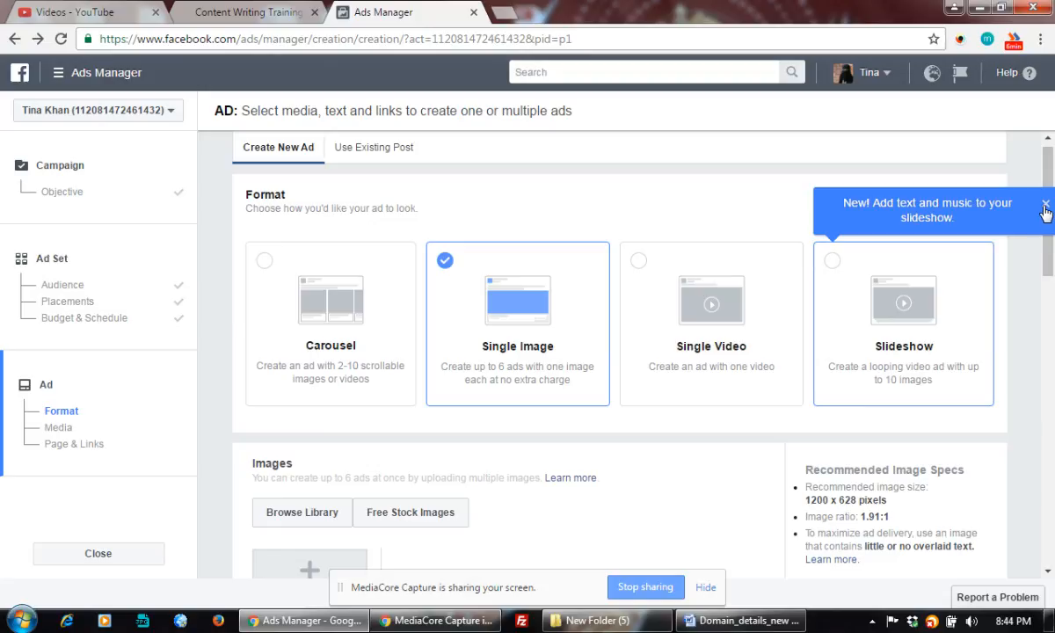
click(959, 260)
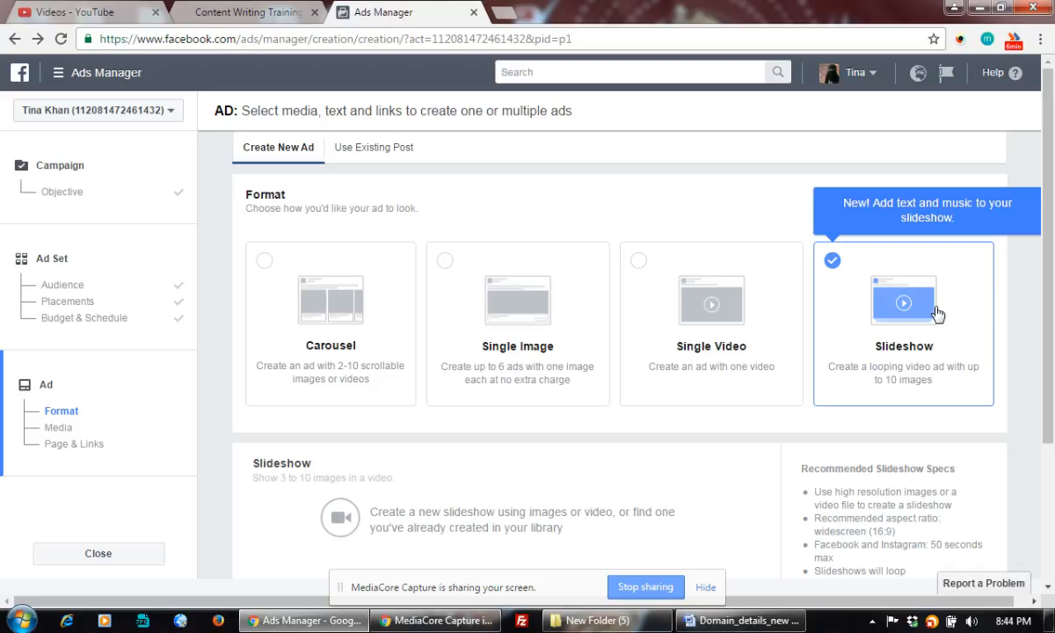
scroll(801, 353, down, 5)
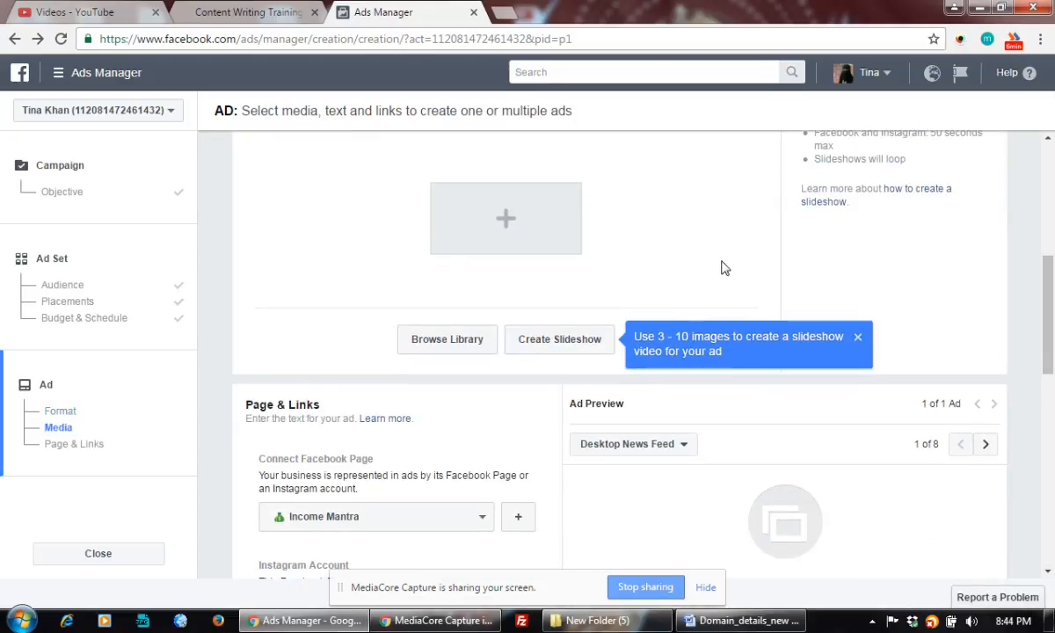
drag(1051, 290, 1049, 239)
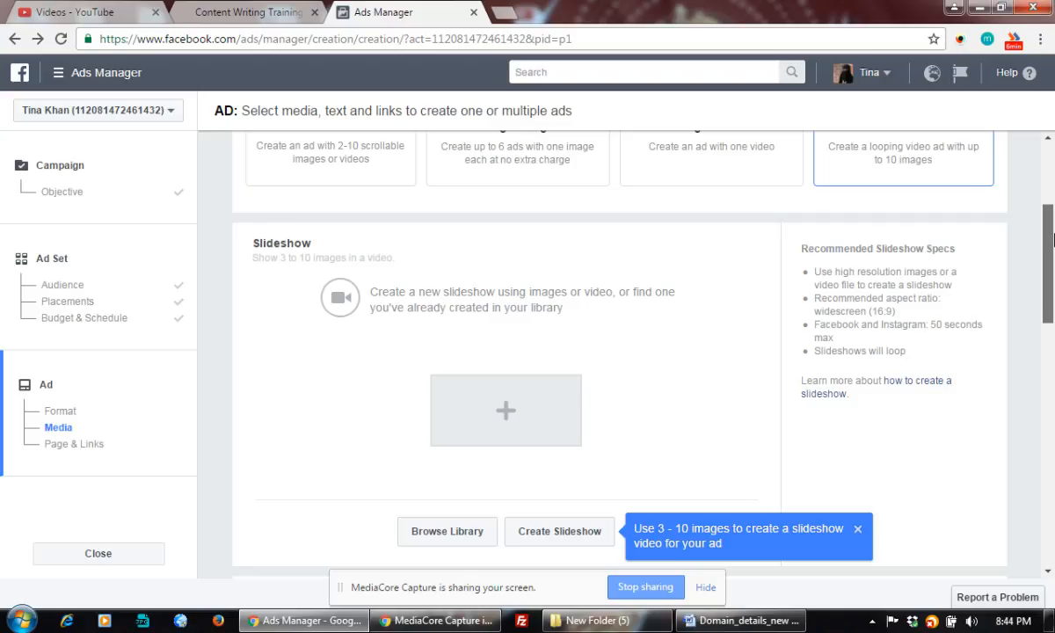
mouse_move(1051, 239)
mouse_down()
mouse_move(1052, 315)
mouse_move(1051, 223)
mouse_up()
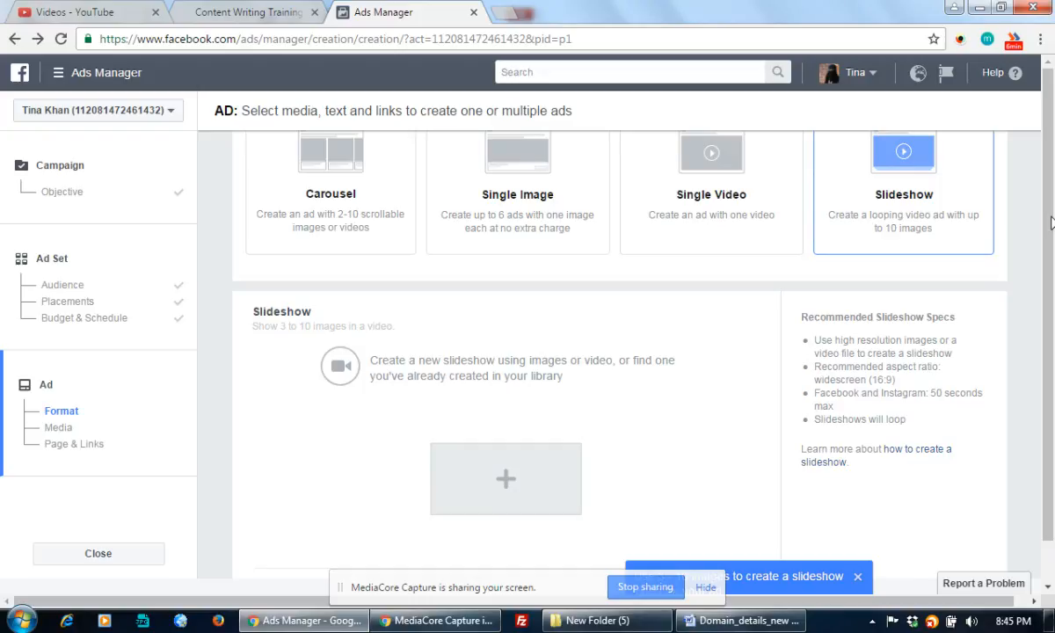
mouse_move(1051, 223)
mouse_down()
mouse_move(1051, 299)
mouse_move(1052, 217)
mouse_up()
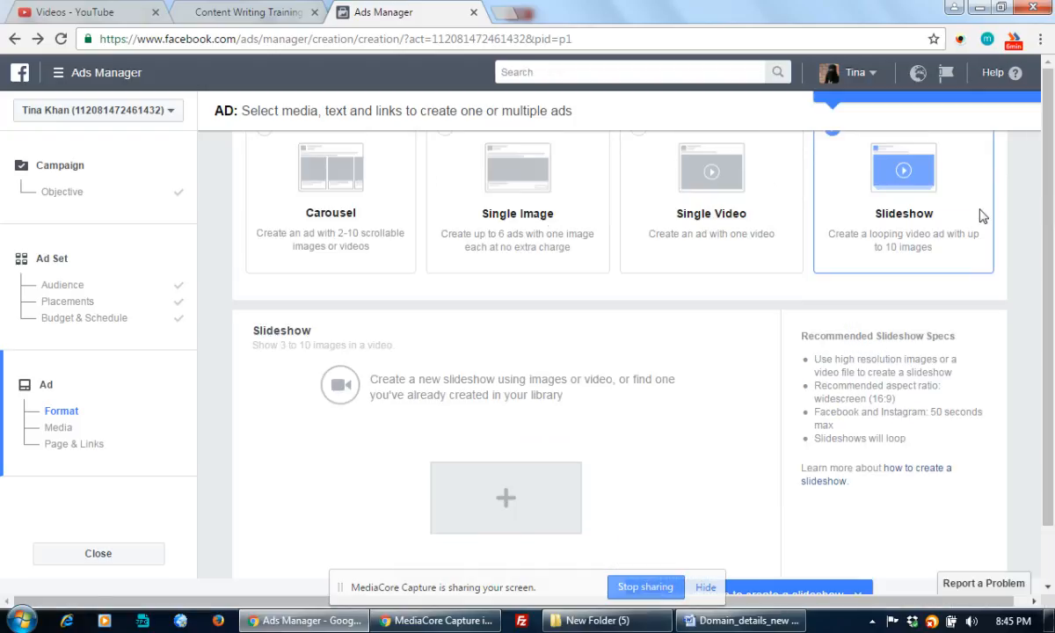
click(492, 201)
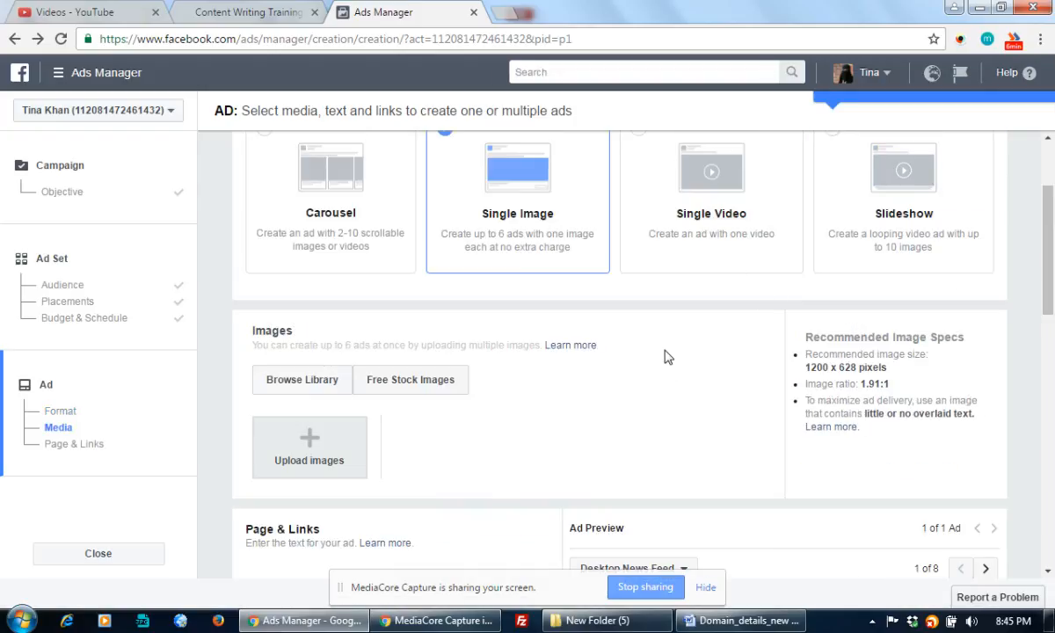
Open the file picker from the Upload images box in the Images section
scroll(554, 405, down, 2)
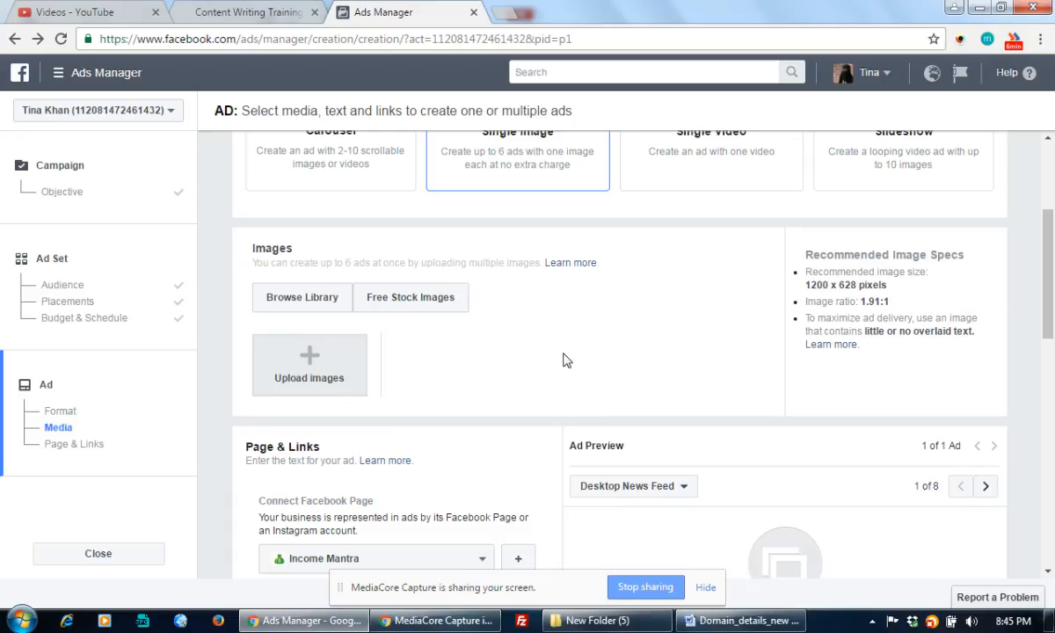
click(309, 359)
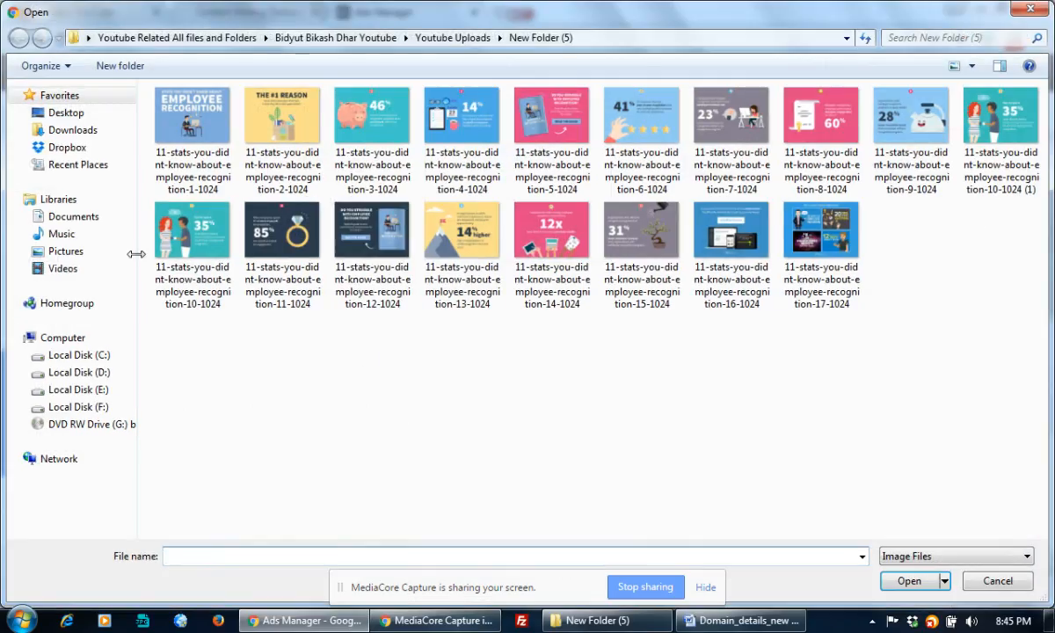
Pick Content Writing Training Banner 300x250 from F:\All CIA Banners upto 07.05.2015\Content Writing\Liklei lakhpati
click(85, 408)
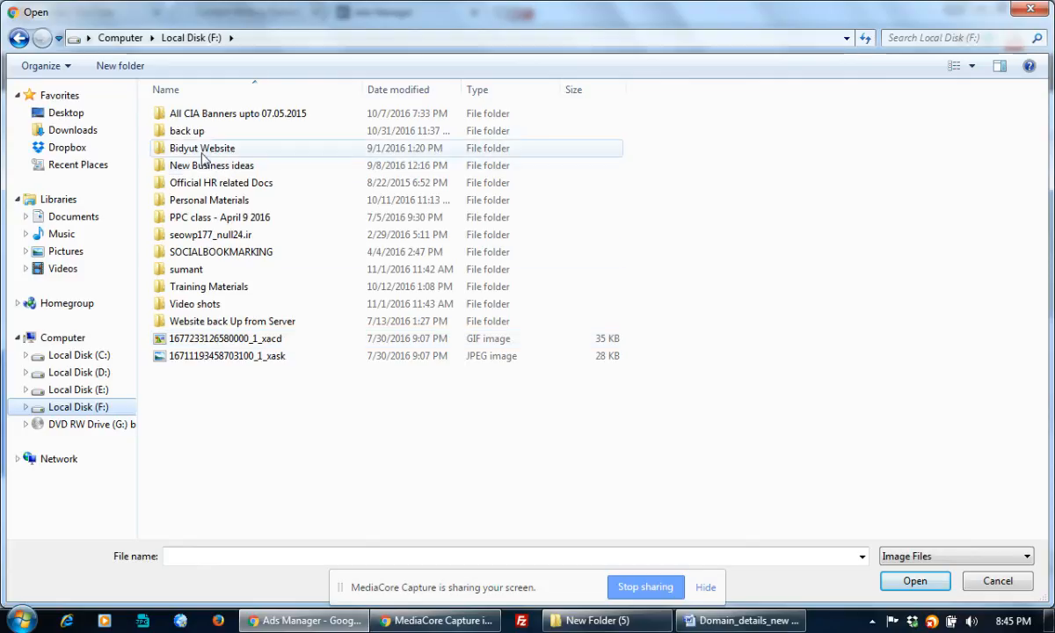
double_click(204, 114)
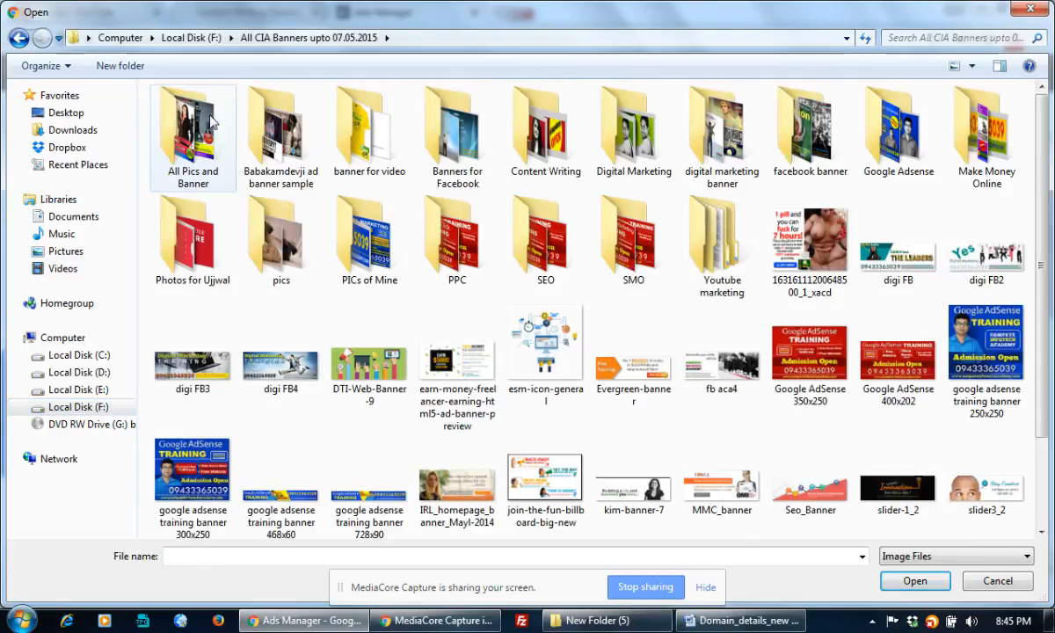
click(177, 234)
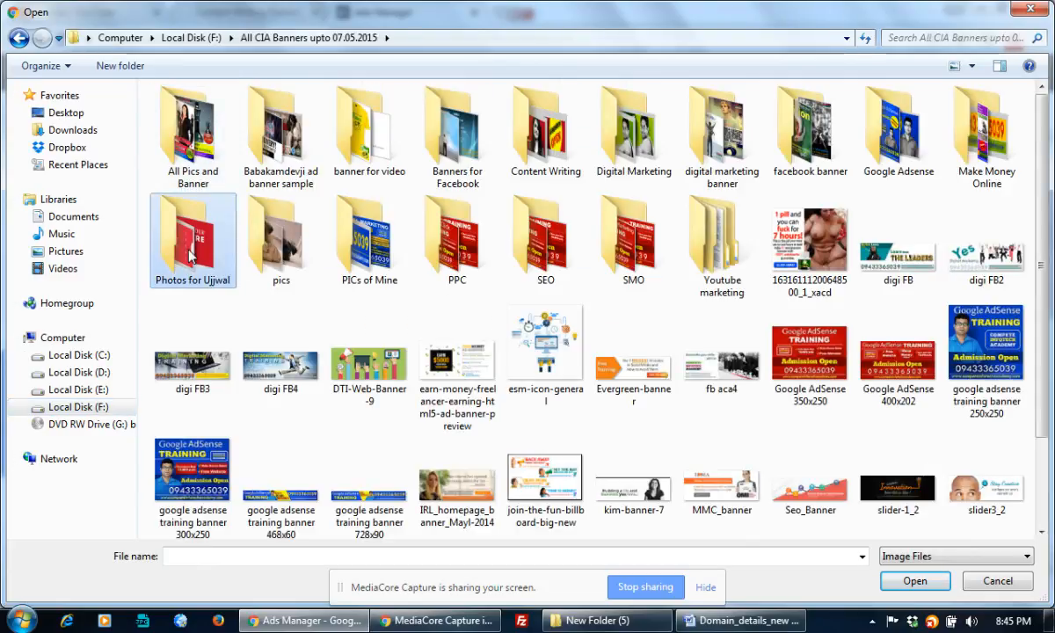
click(350, 246)
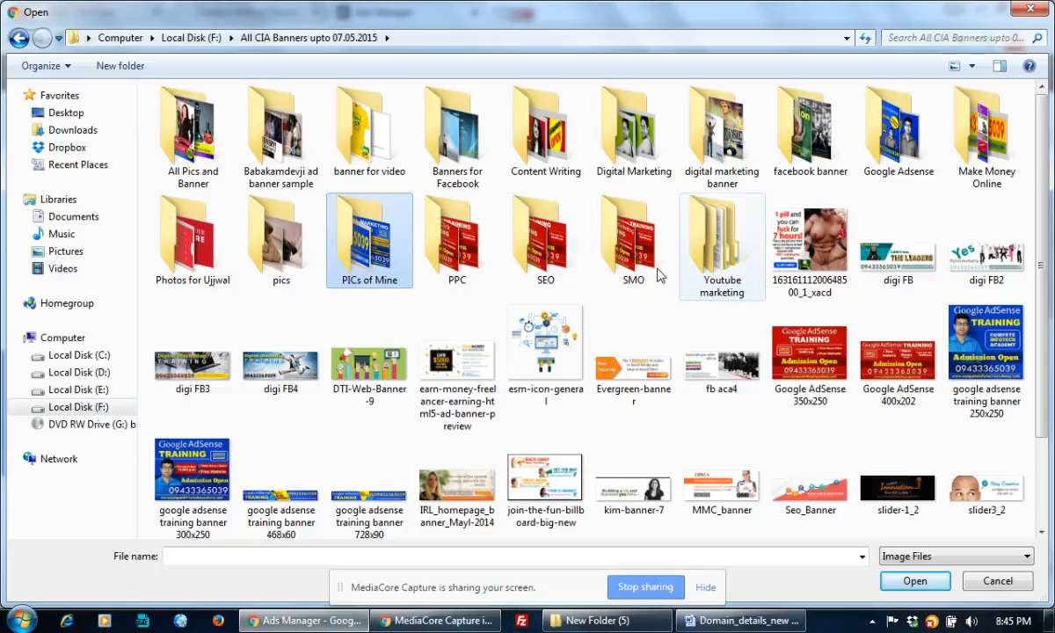
click(673, 145)
click(607, 158)
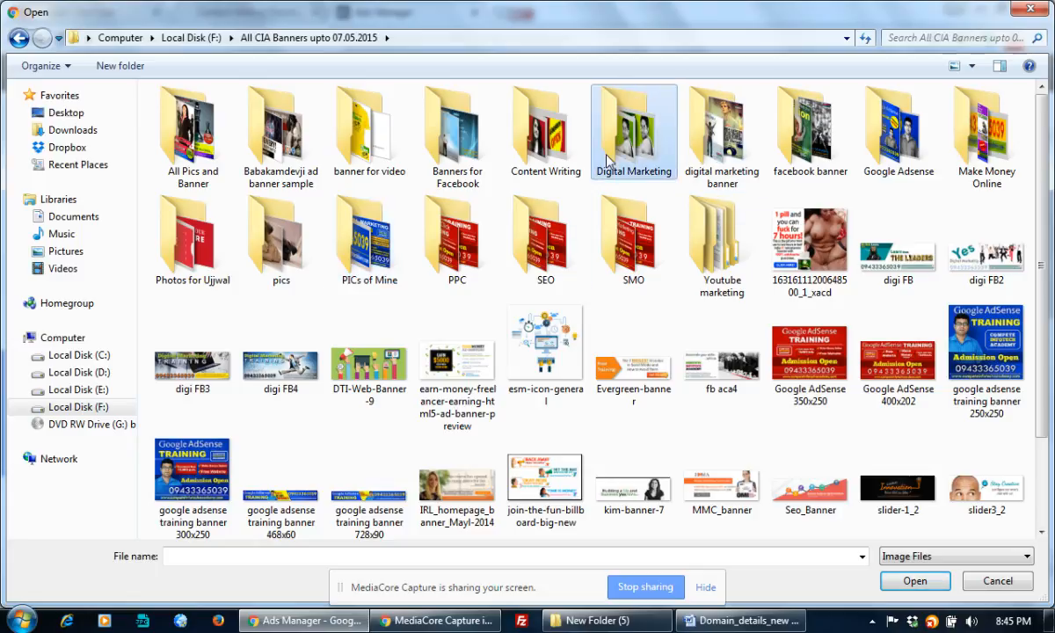
double_click(539, 146)
double_click(192, 145)
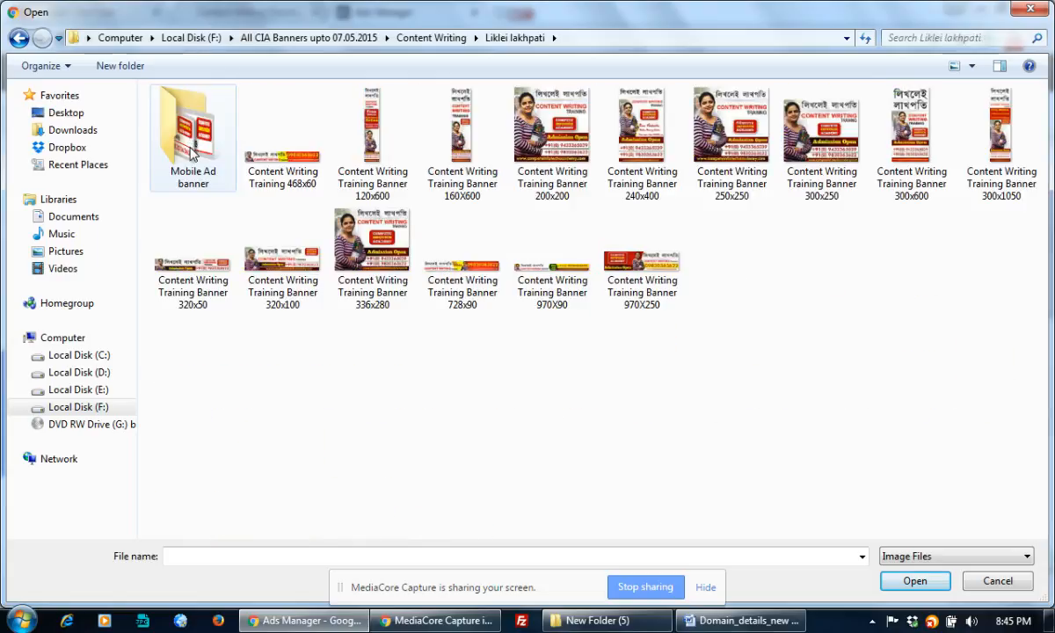
click(832, 146)
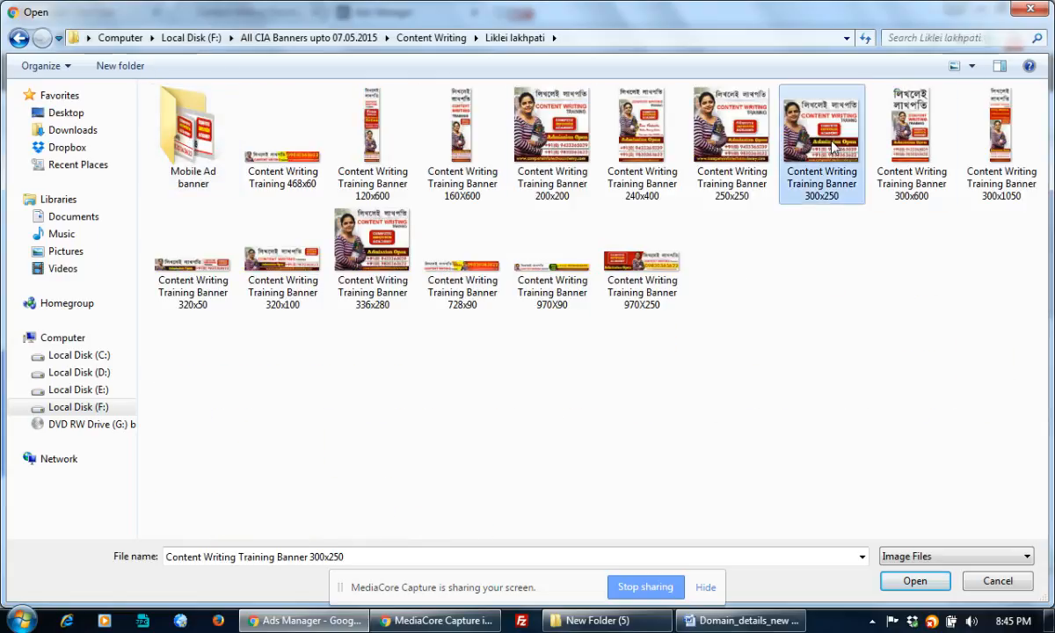
double_click(832, 146)
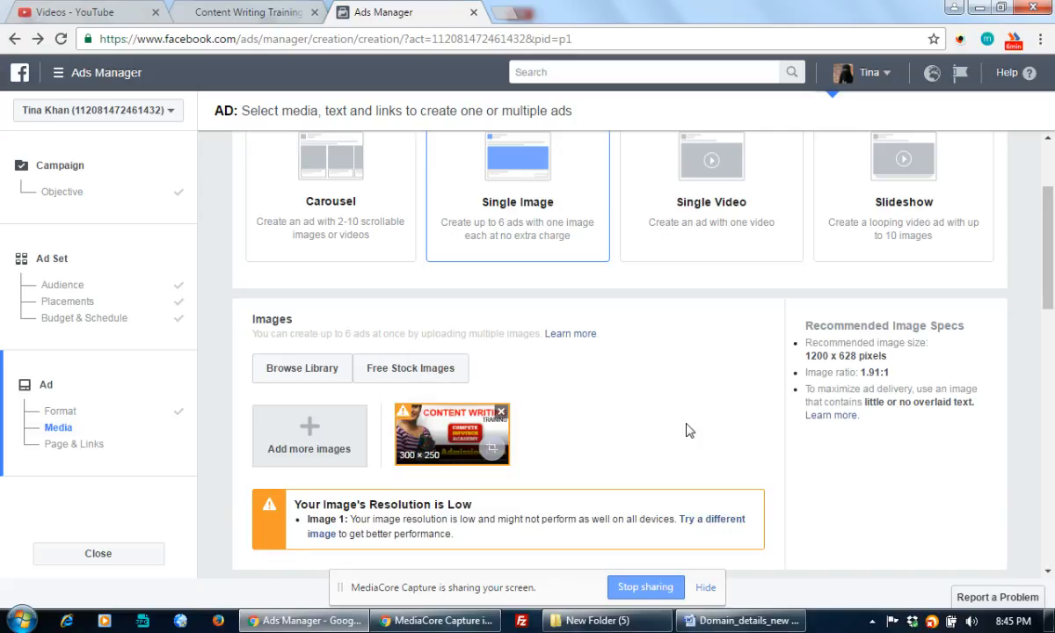
Once the 300x250 banner finishes uploading to the ad, start a new Chrome tab
scroll(690, 431, down, 1)
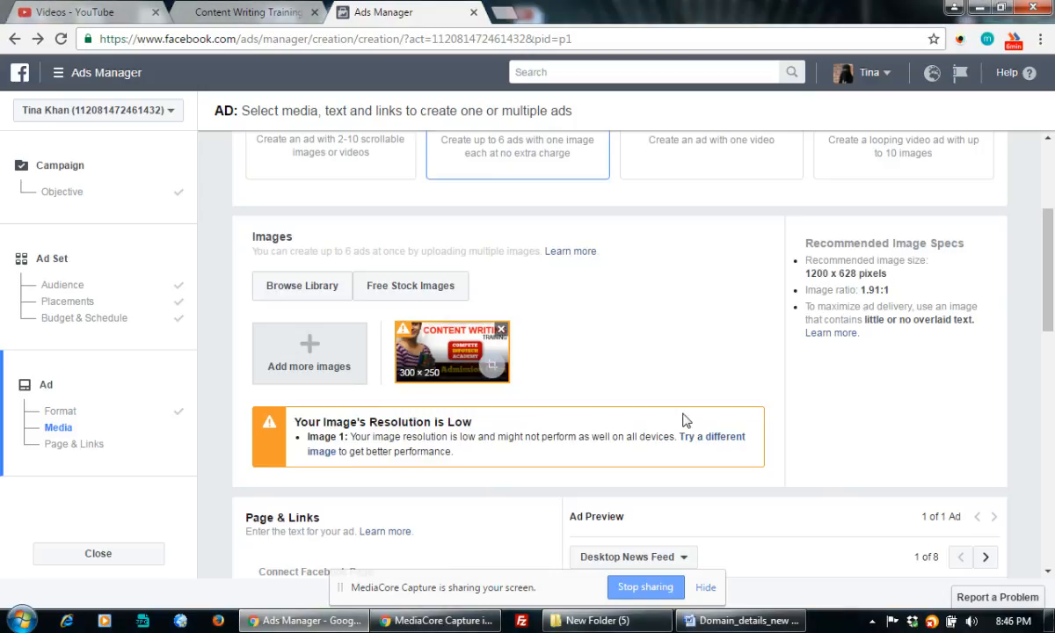
click(513, 14)
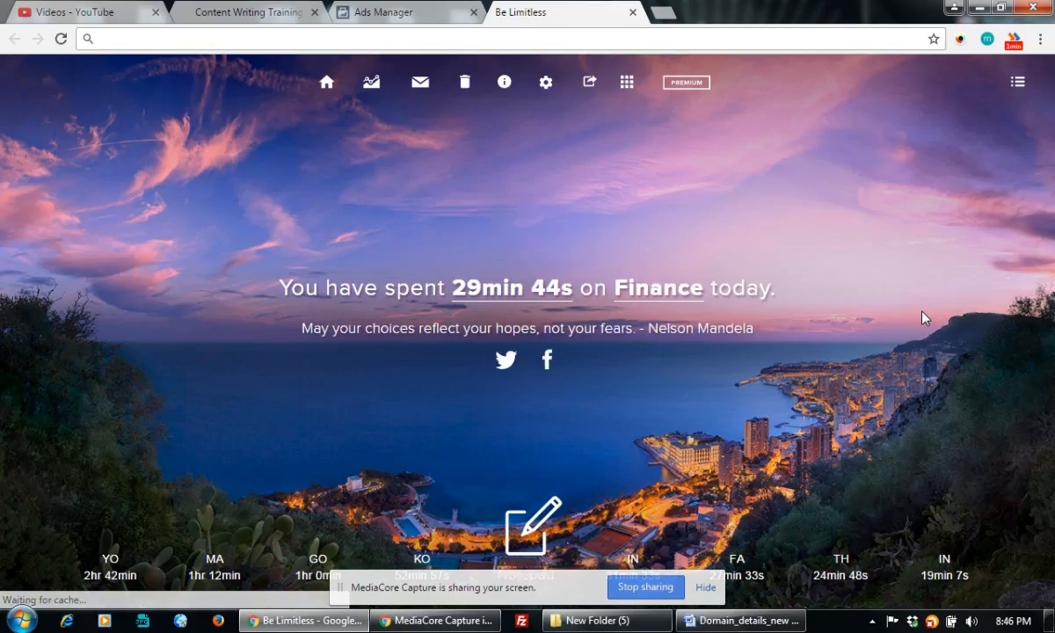
Search Google for 'content writing' and show the image results
text(content )
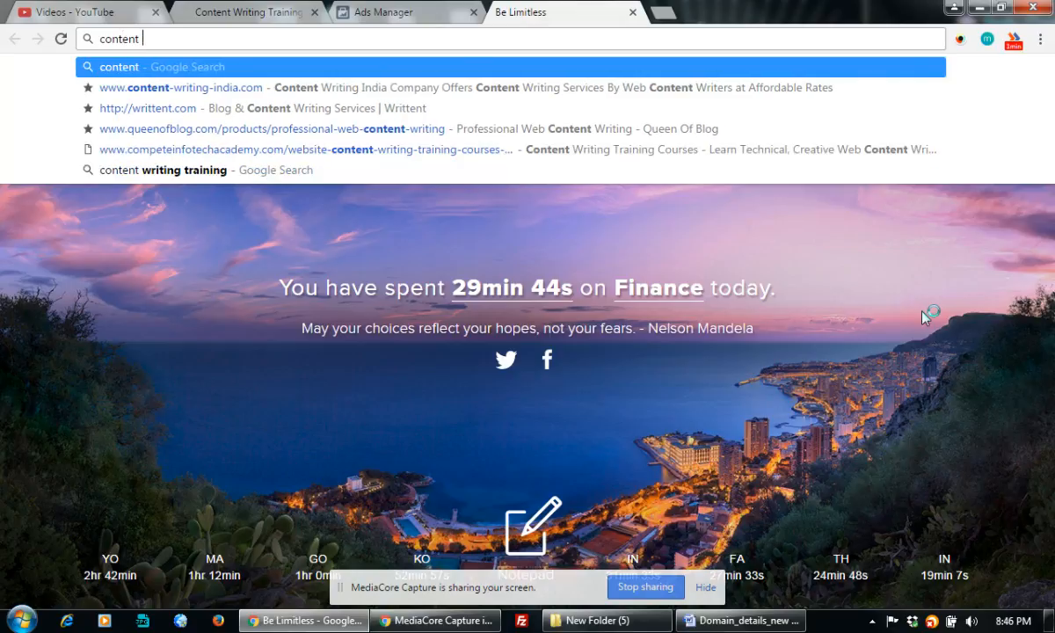
text(writing)
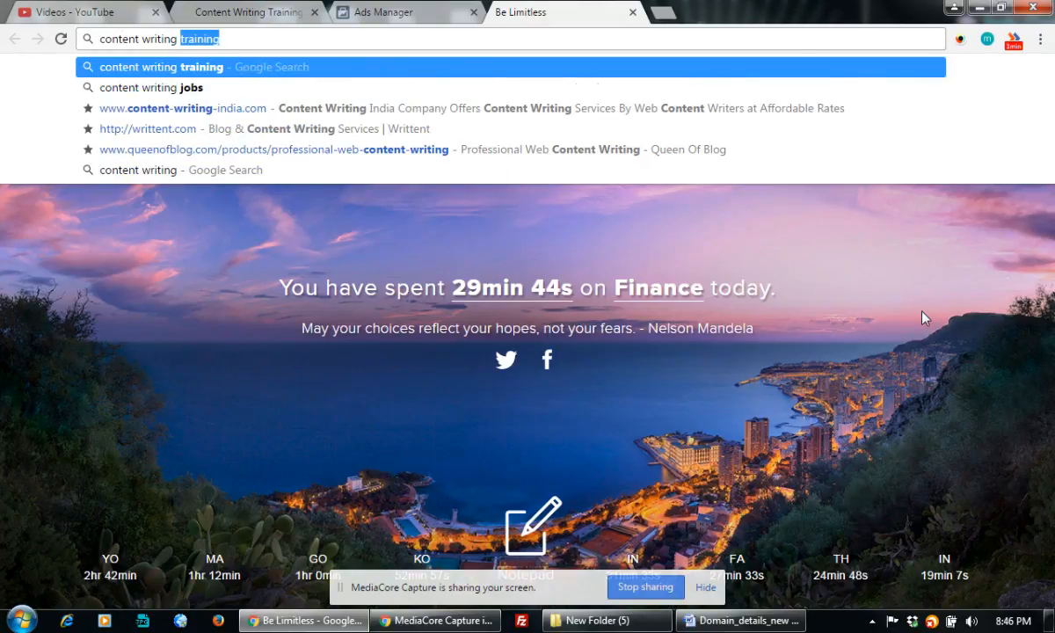
key(Return)
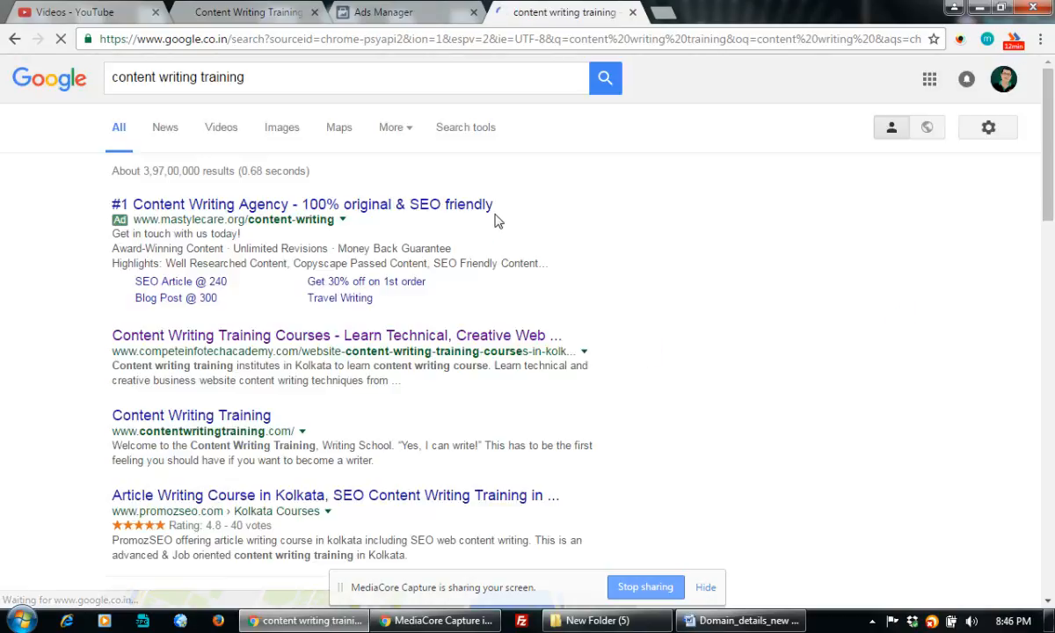
click(283, 127)
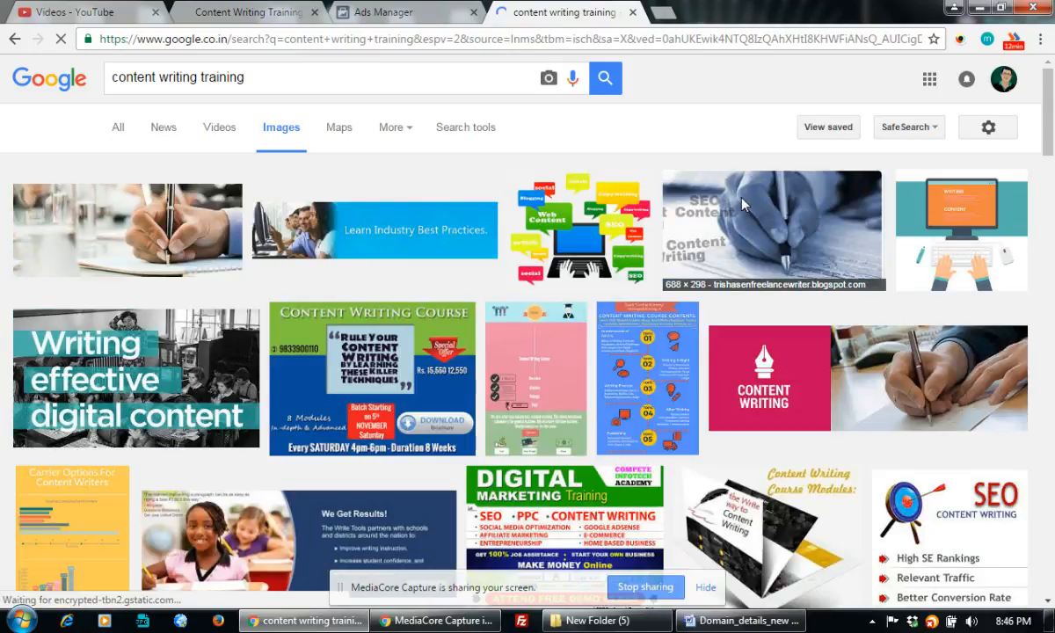
Open the black Content Writing banner image result in a background tab
scroll(566, 349, down, 2)
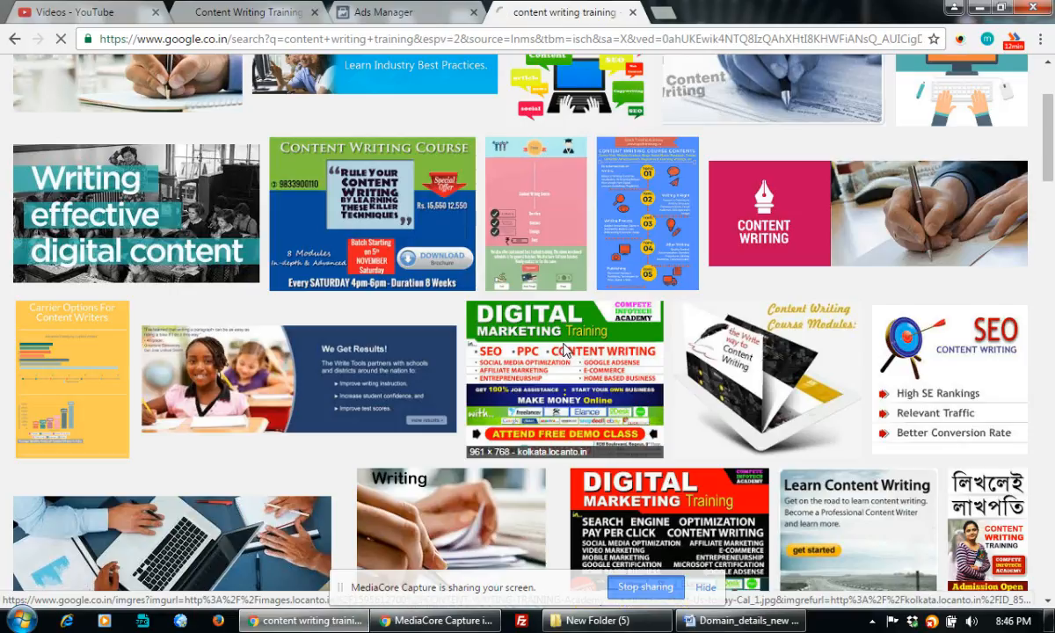
scroll(565, 349, down, 5)
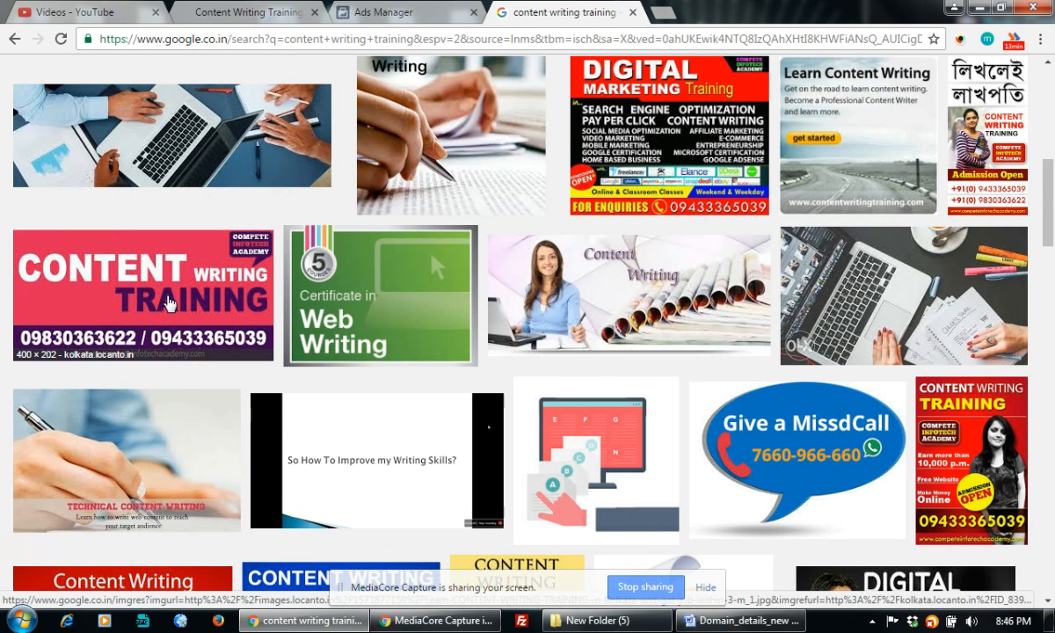
scroll(170, 303, down, 3)
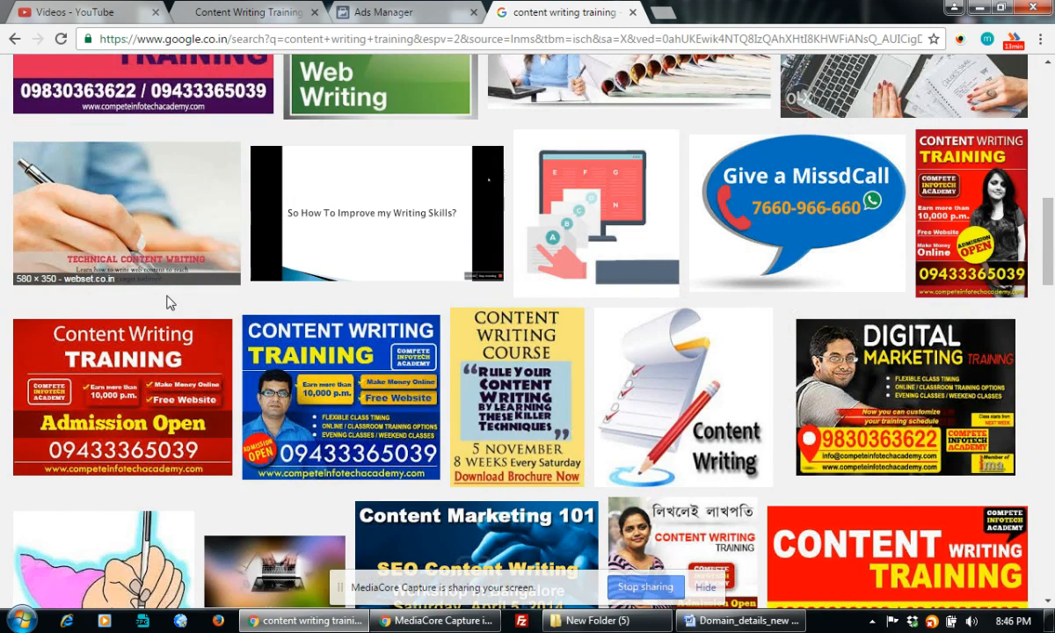
scroll(170, 303, down, 2)
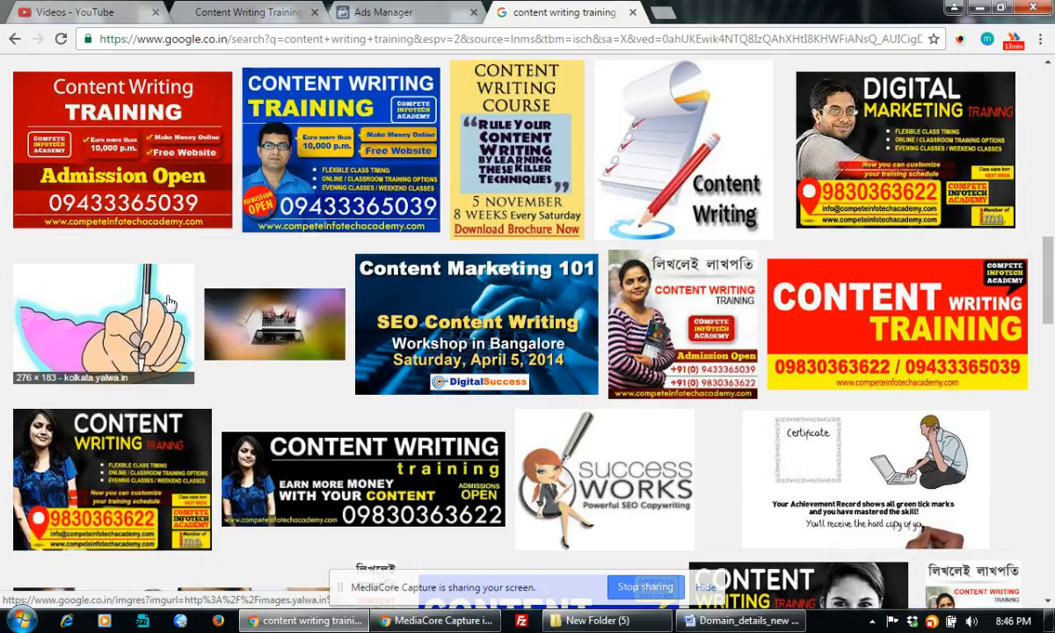
scroll(169, 303, down, 2)
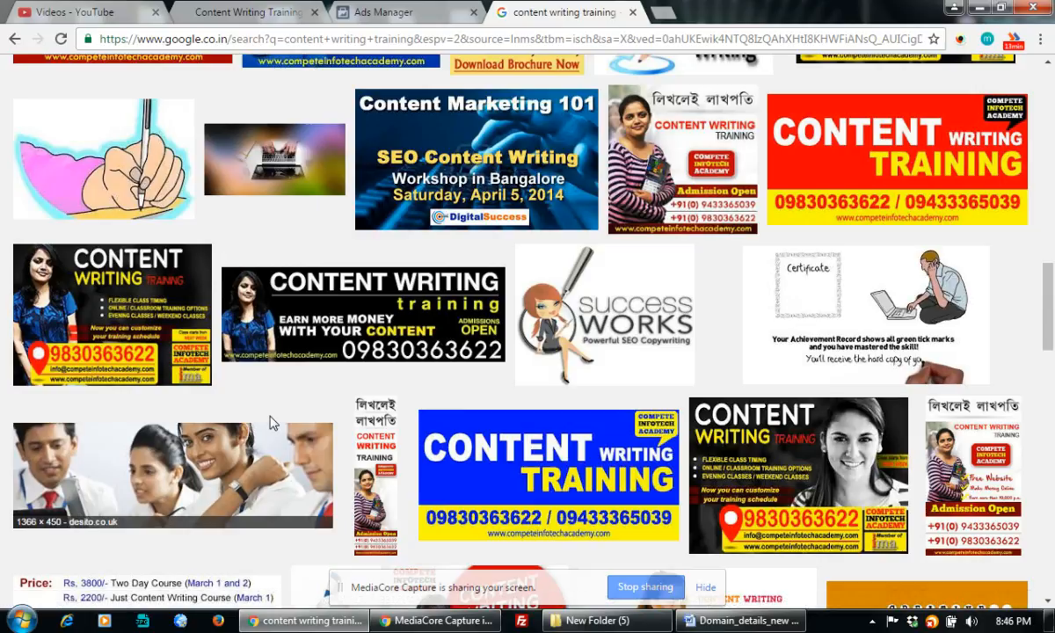
right_click(407, 303)
click(449, 315)
Open the Knowledge Growth Money image result in a background tab
scroll(448, 315, down, 4)
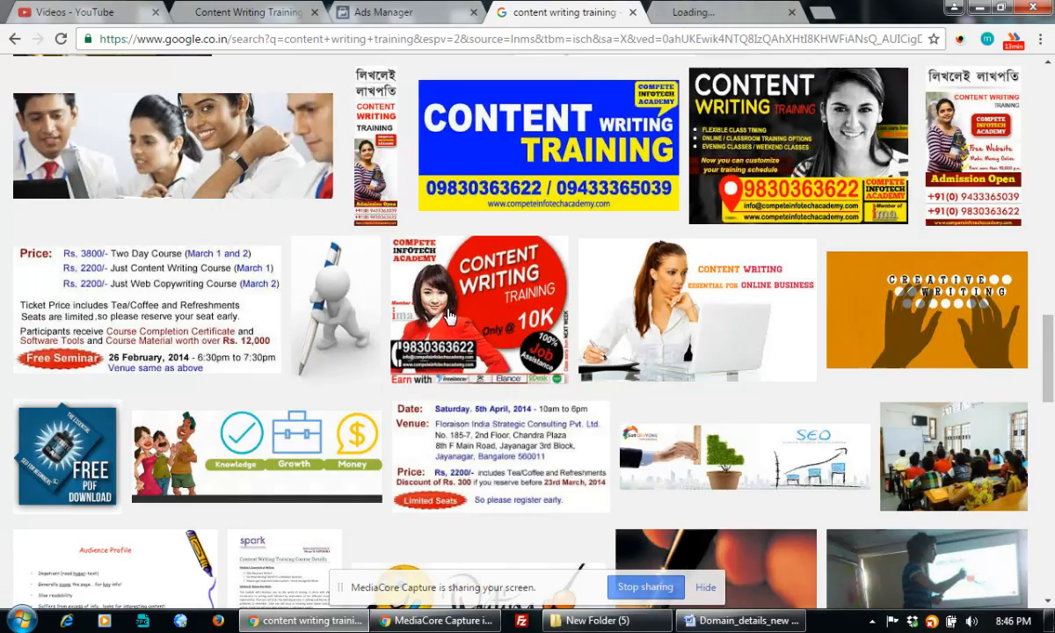
scroll(448, 315, down, 1)
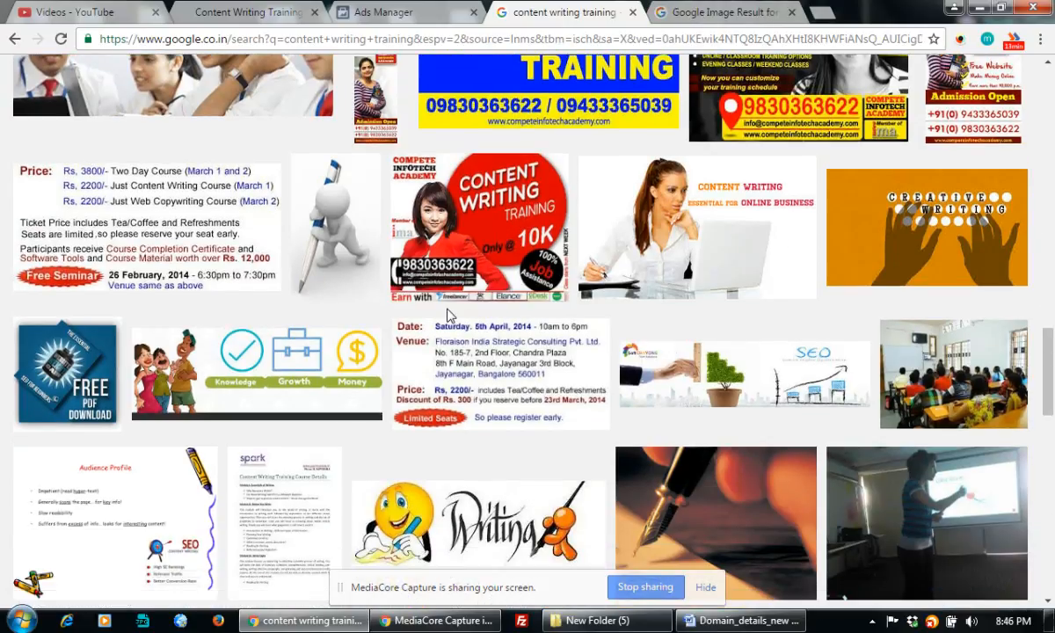
scroll(448, 315, down, 1)
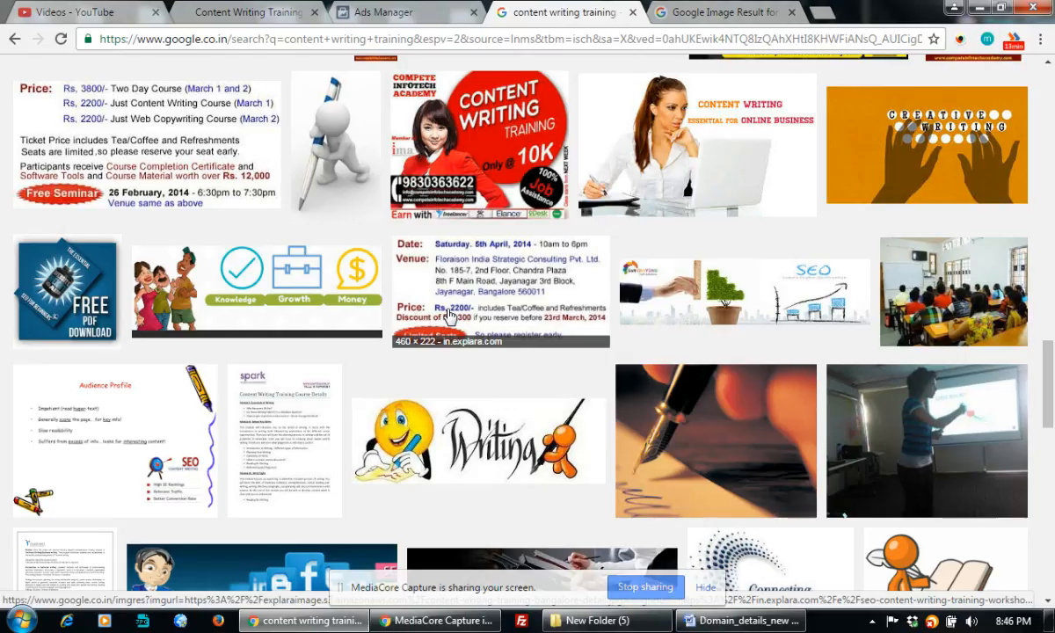
right_click(273, 283)
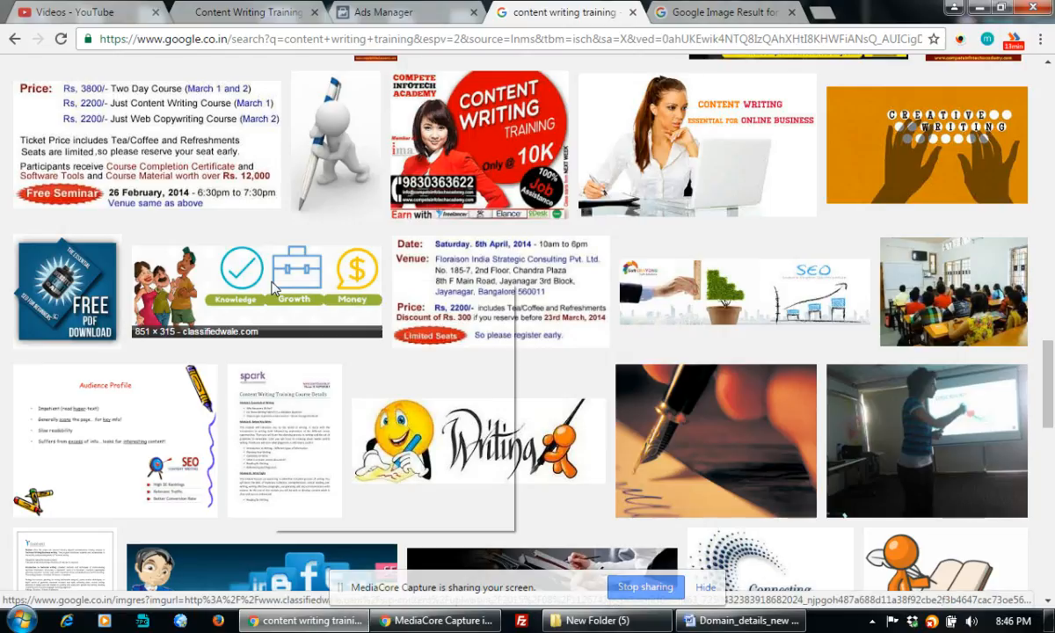
click(343, 297)
Filter the Google Images results to large images only
scroll(466, 303, down, 4)
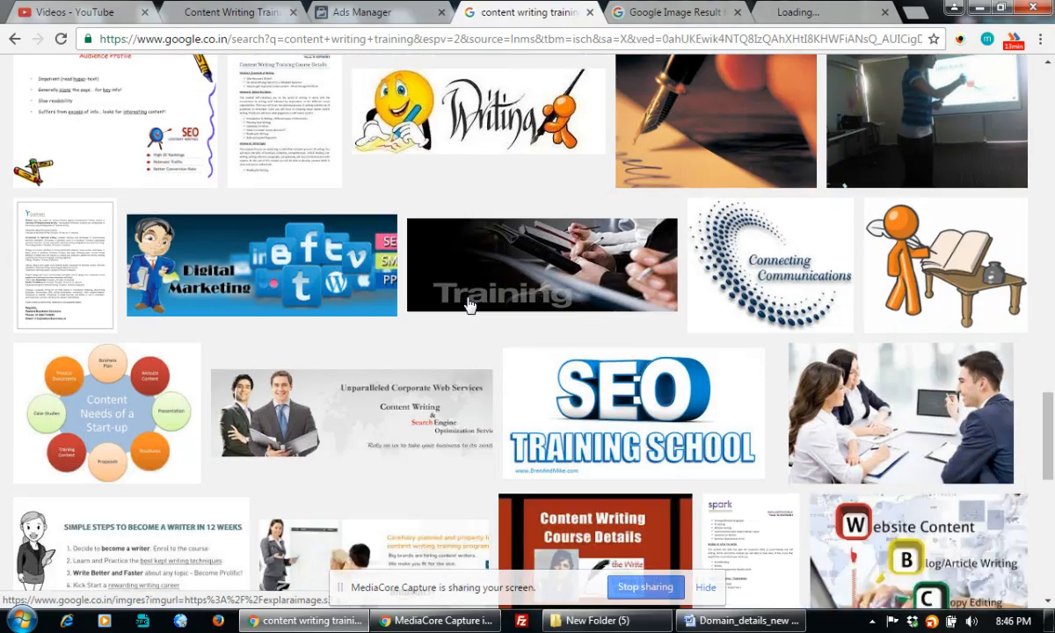
scroll(468, 305, down, 6)
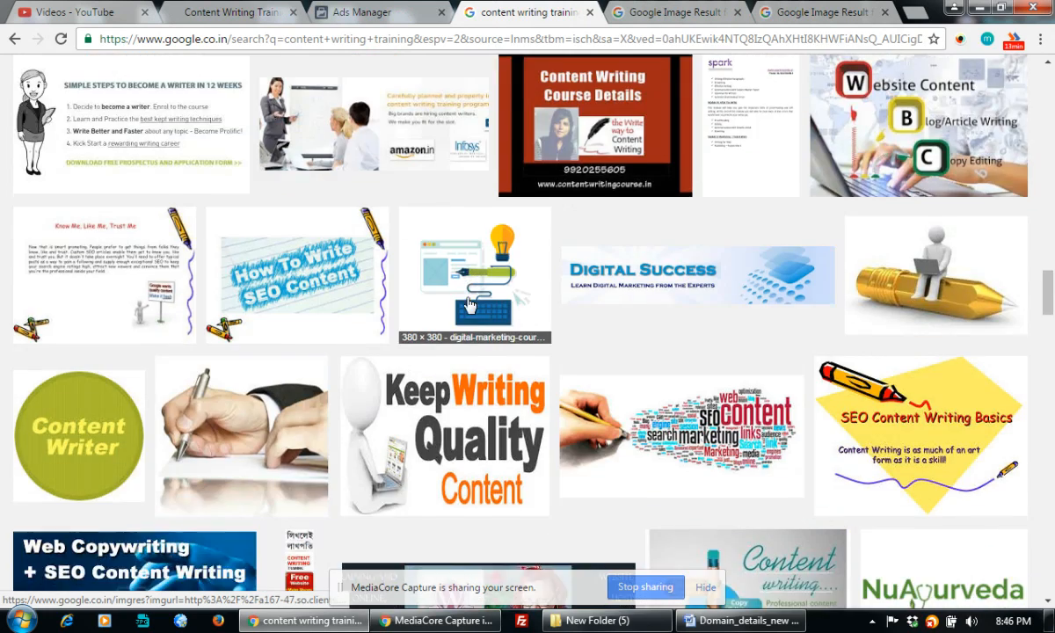
scroll(470, 305, down, 1)
scroll(469, 305, down, 3)
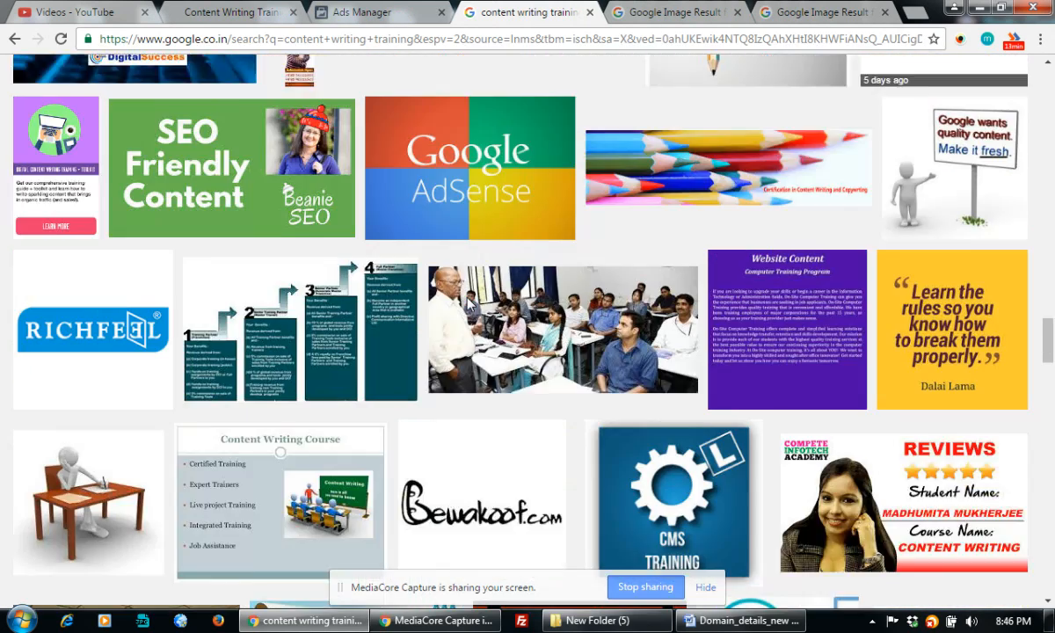
scroll(469, 305, down, 10)
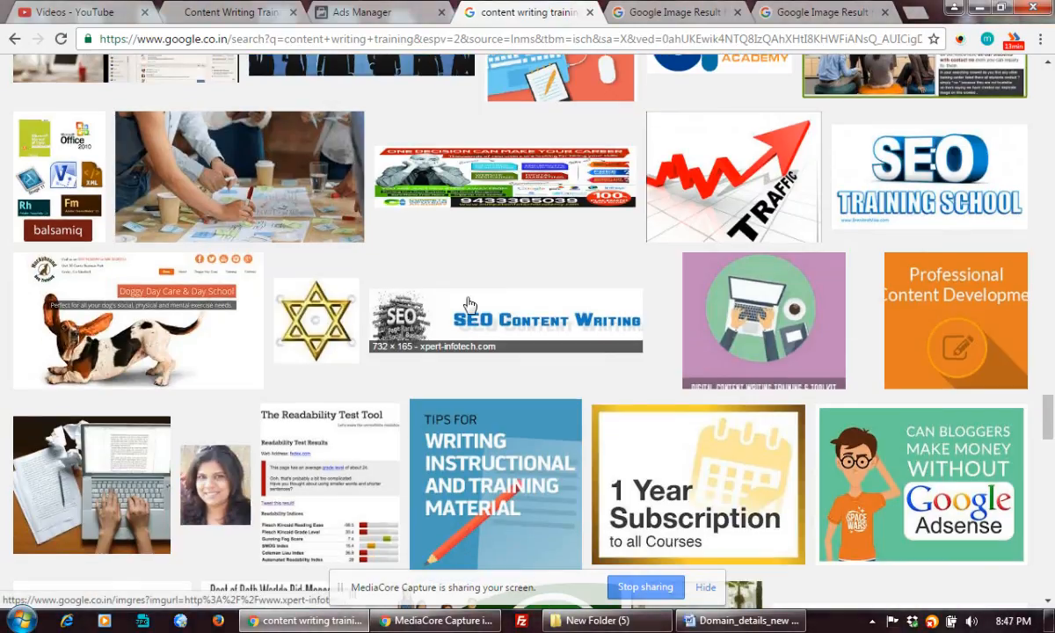
scroll(469, 305, down, 5)
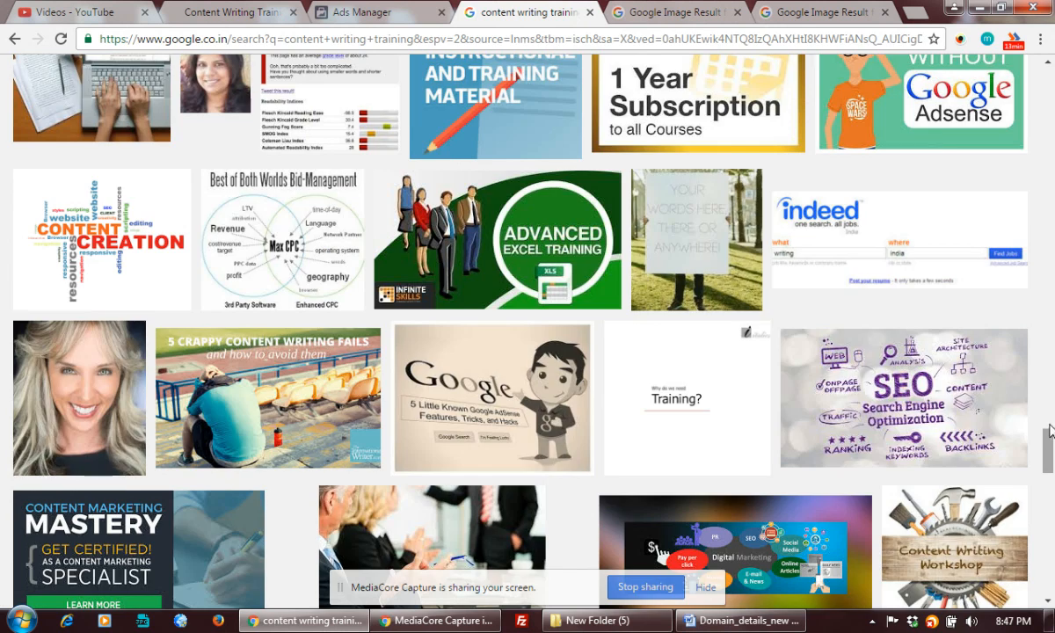
scroll(1049, 431, up, 3)
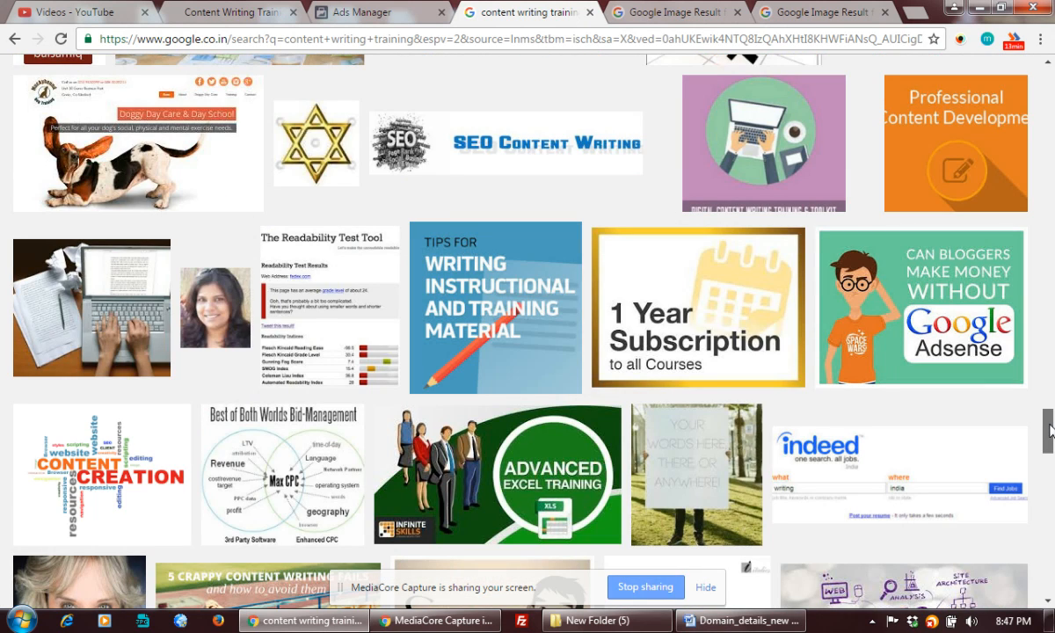
scroll(1049, 431, down, 15)
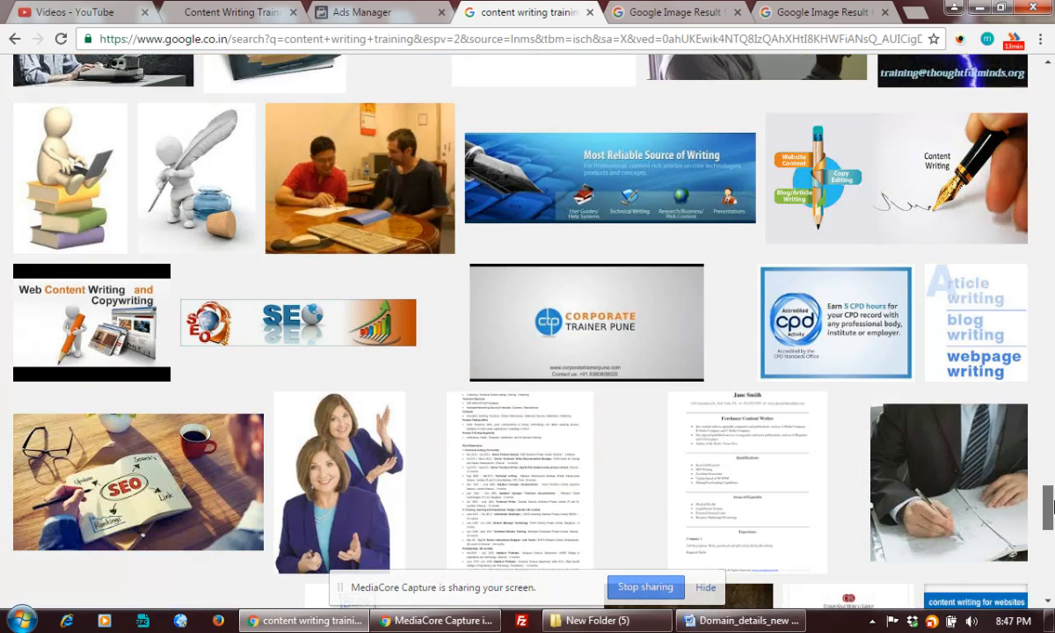
scroll(1049, 549, down, 10)
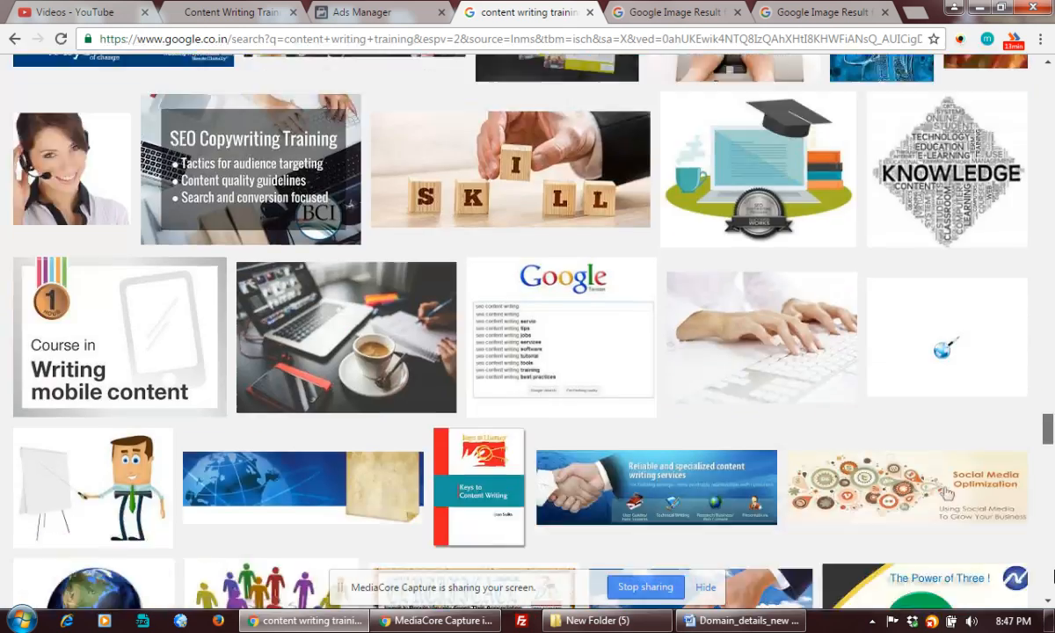
scroll(947, 137, up, 20)
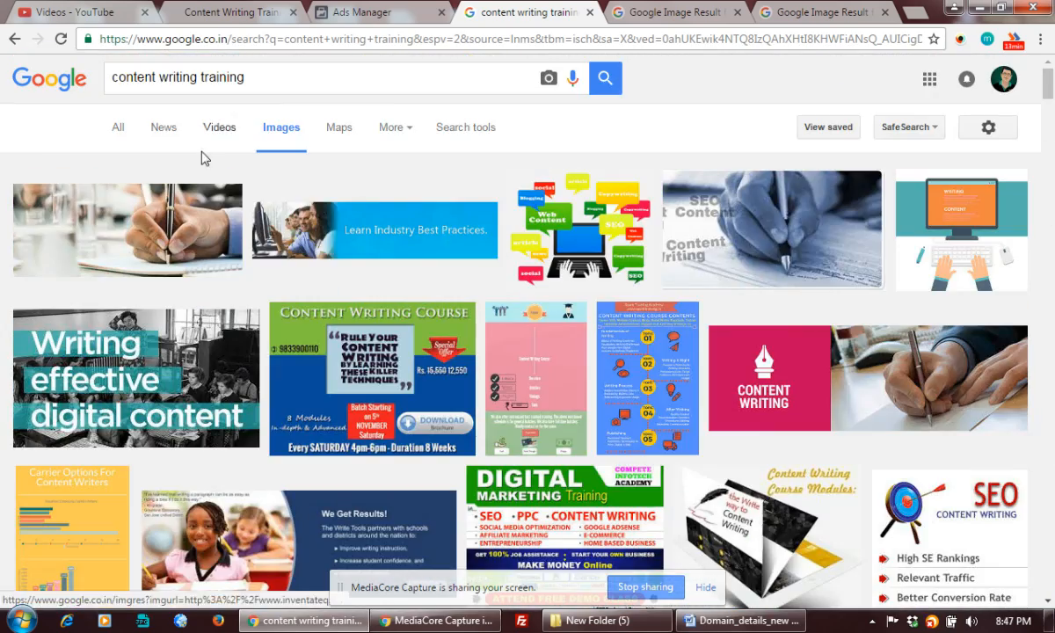
click(463, 130)
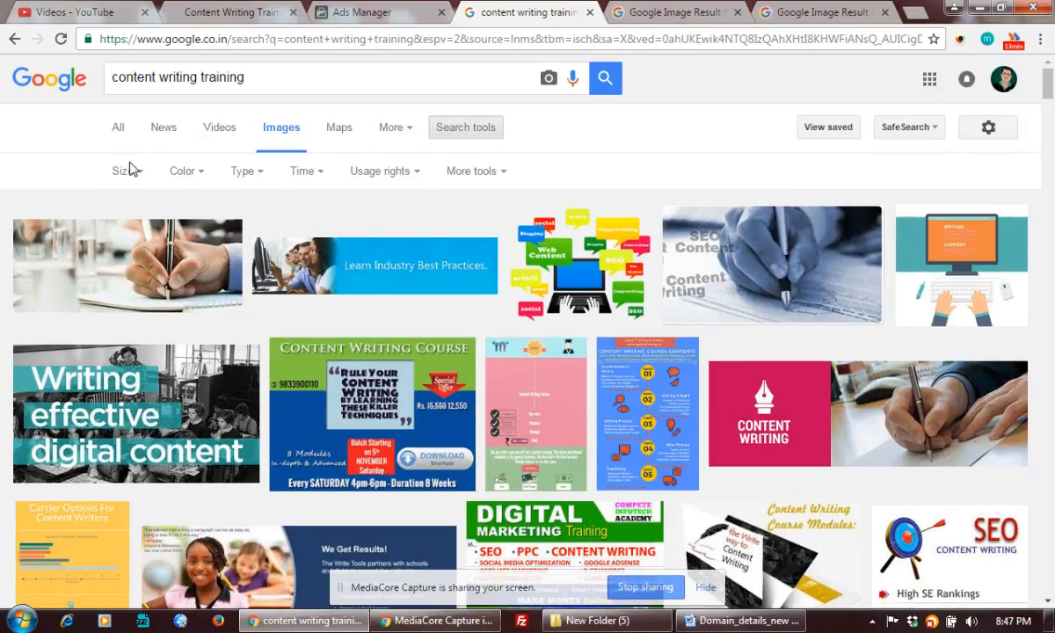
click(123, 170)
click(130, 225)
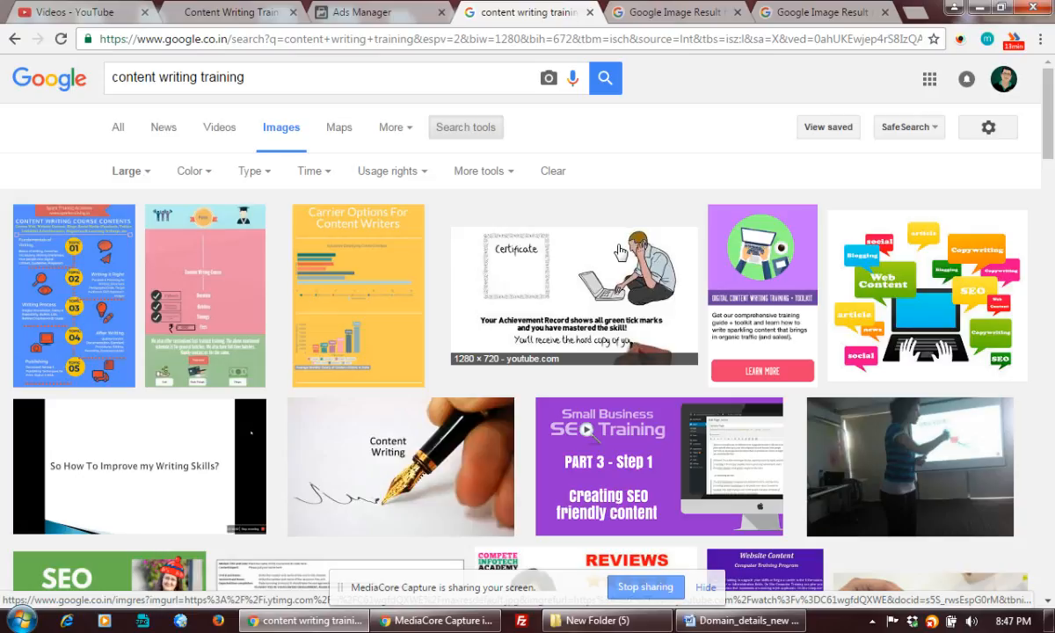
Open the IT'S ALL ABOUT CONTENT image result in a background tab
scroll(300, 324, down, 2)
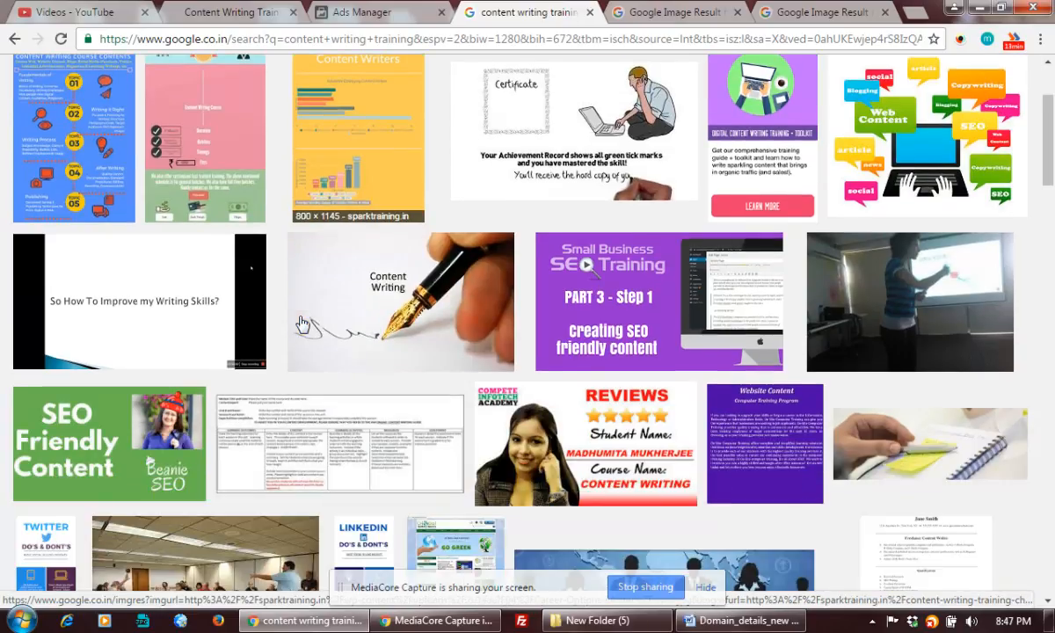
scroll(300, 325, down, 4)
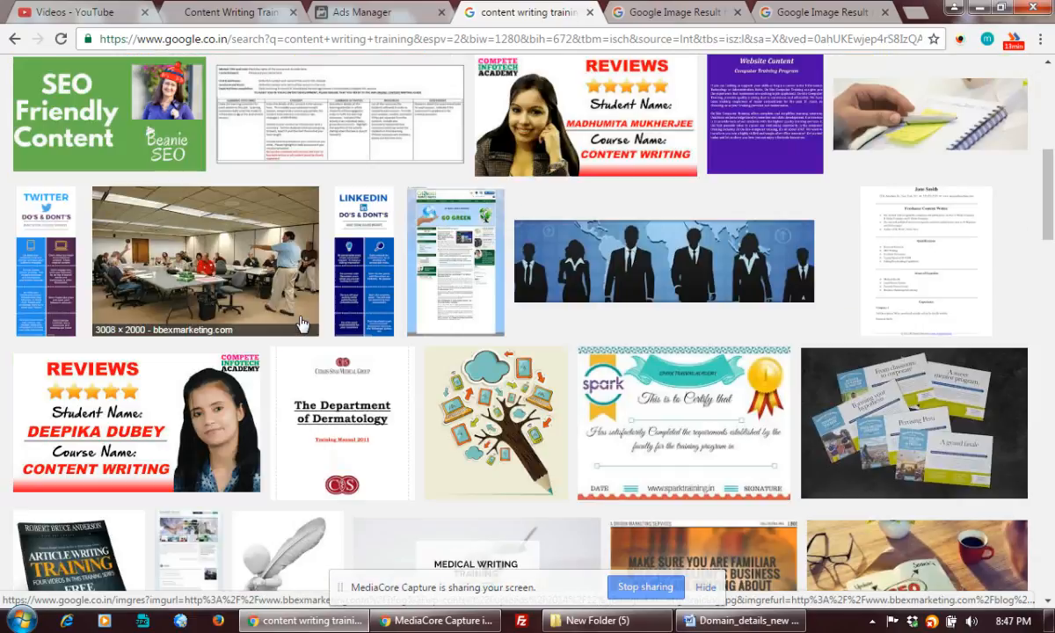
scroll(300, 325, down, 4)
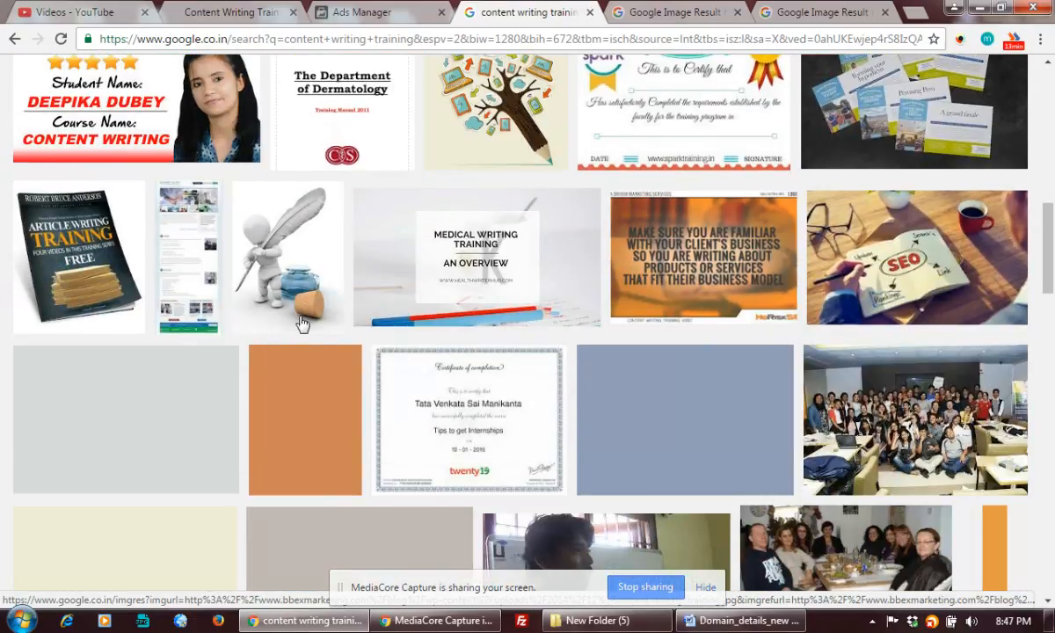
scroll(301, 324, down, 1)
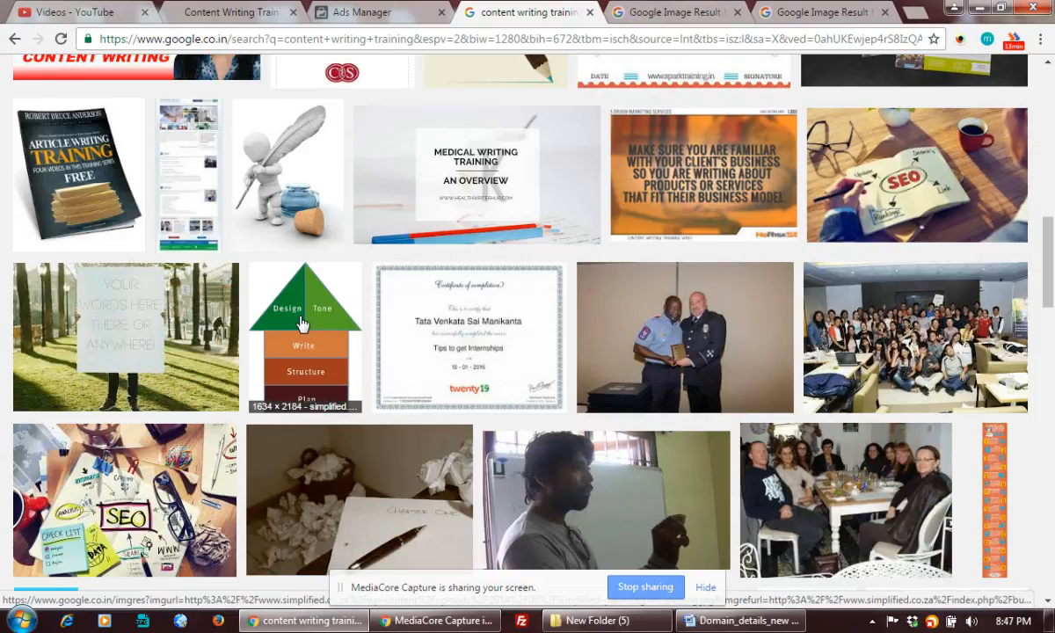
scroll(300, 324, down, 2)
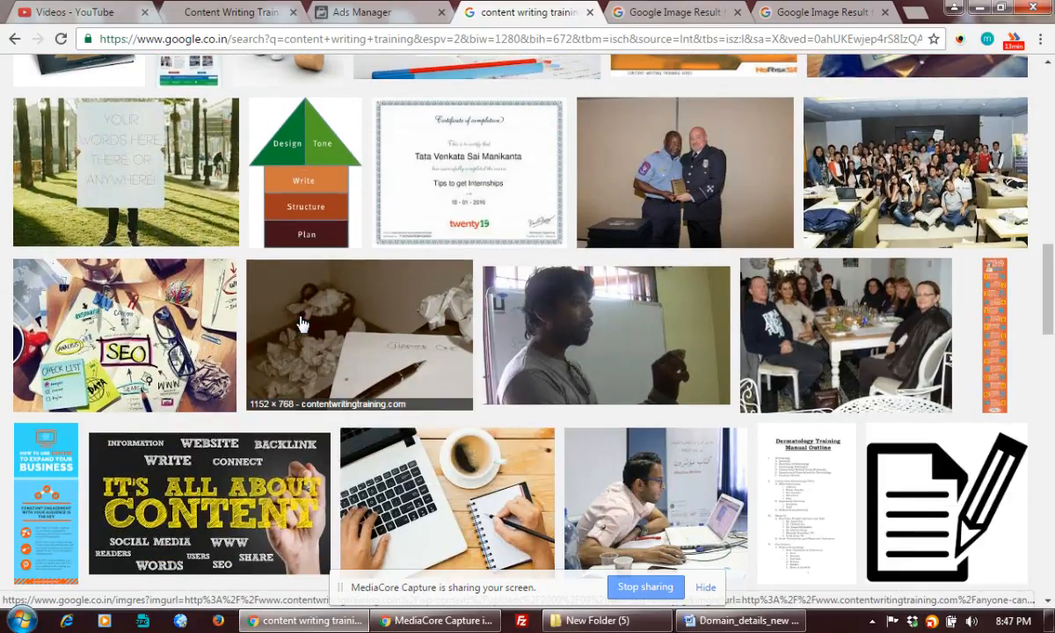
scroll(301, 324, down, 1)
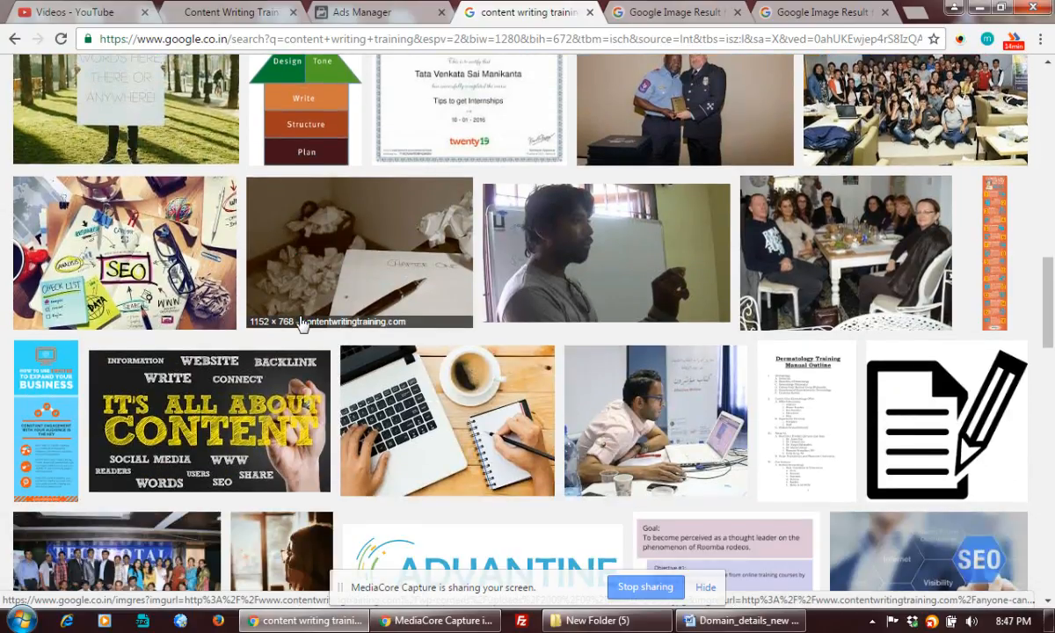
scroll(300, 324, down, 1)
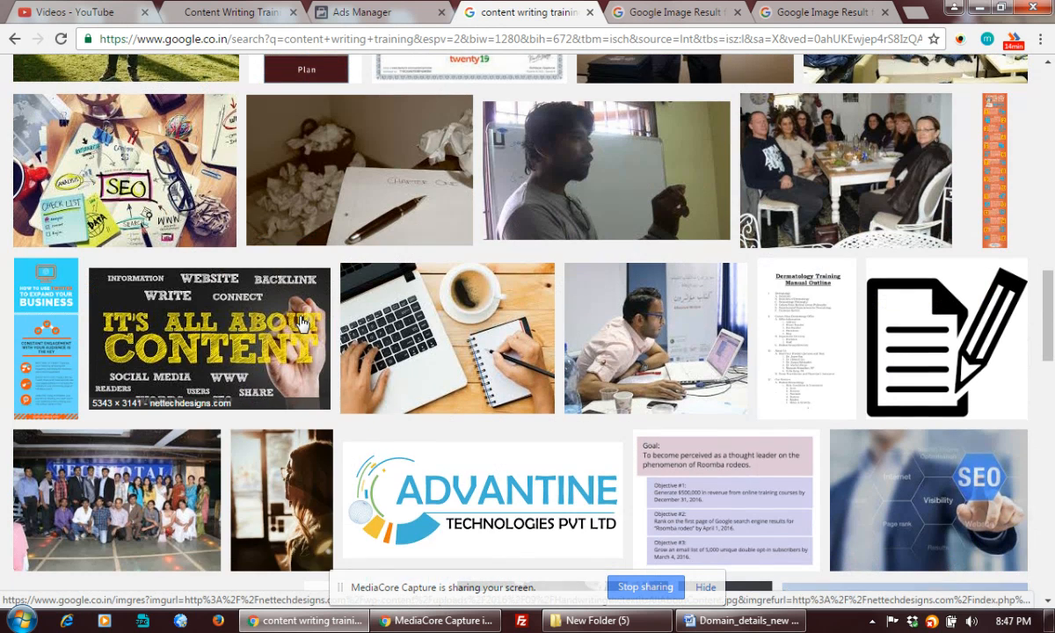
right_click(200, 338)
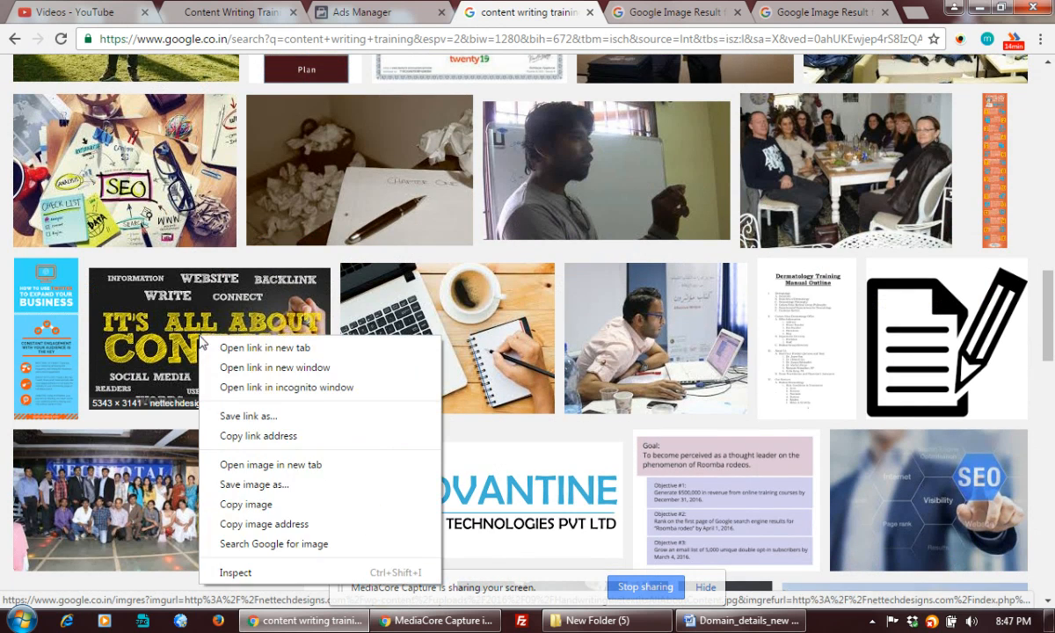
click(250, 348)
Open the mypmllc.com image result in a new tab
scroll(252, 356, down, 6)
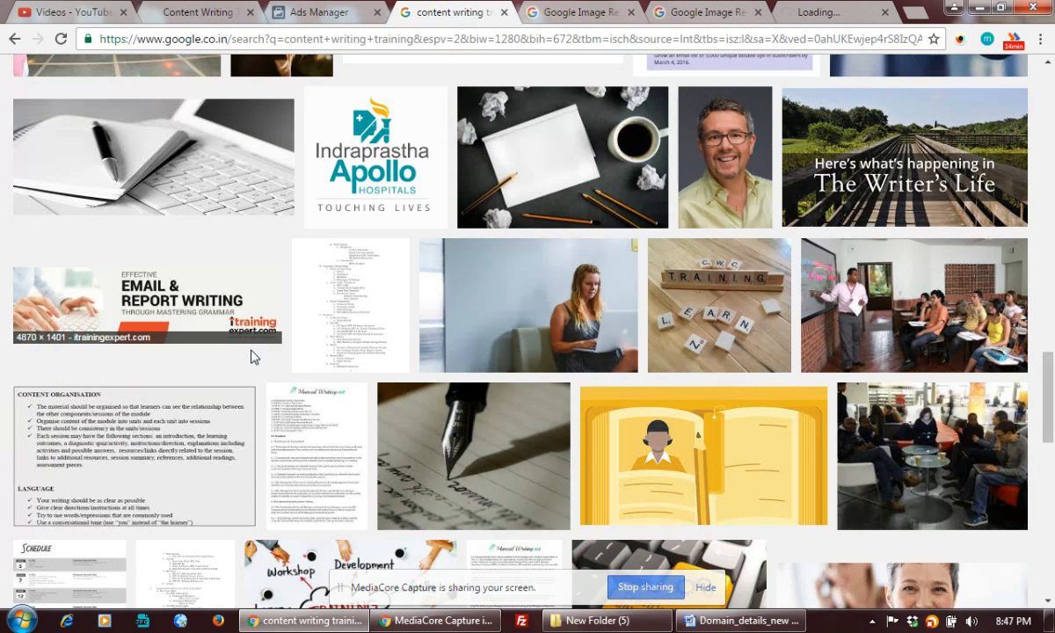
scroll(251, 356, down, 4)
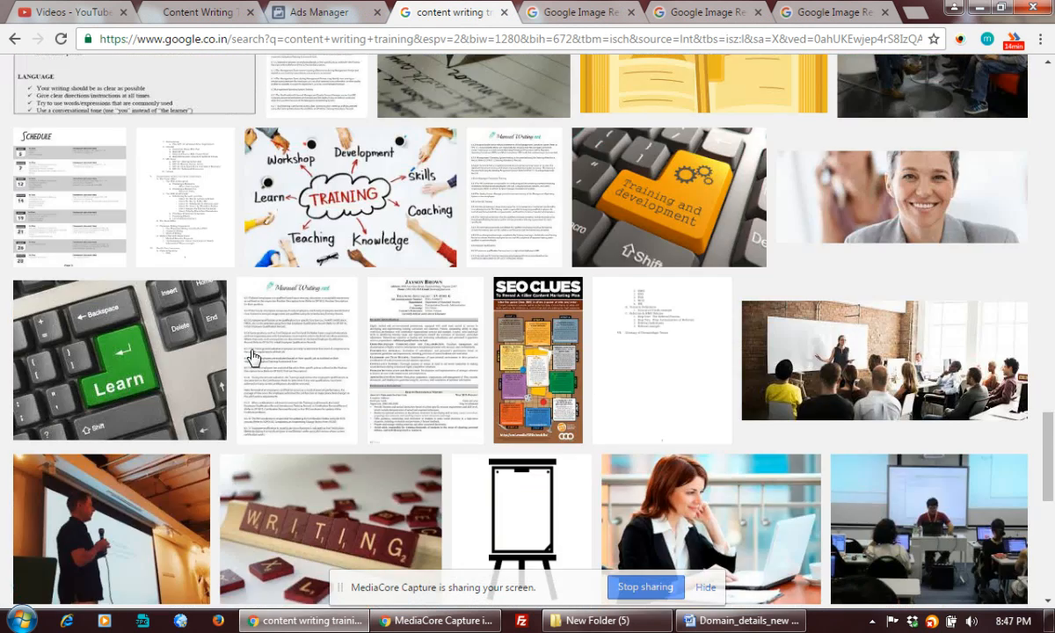
scroll(251, 357, down, 3)
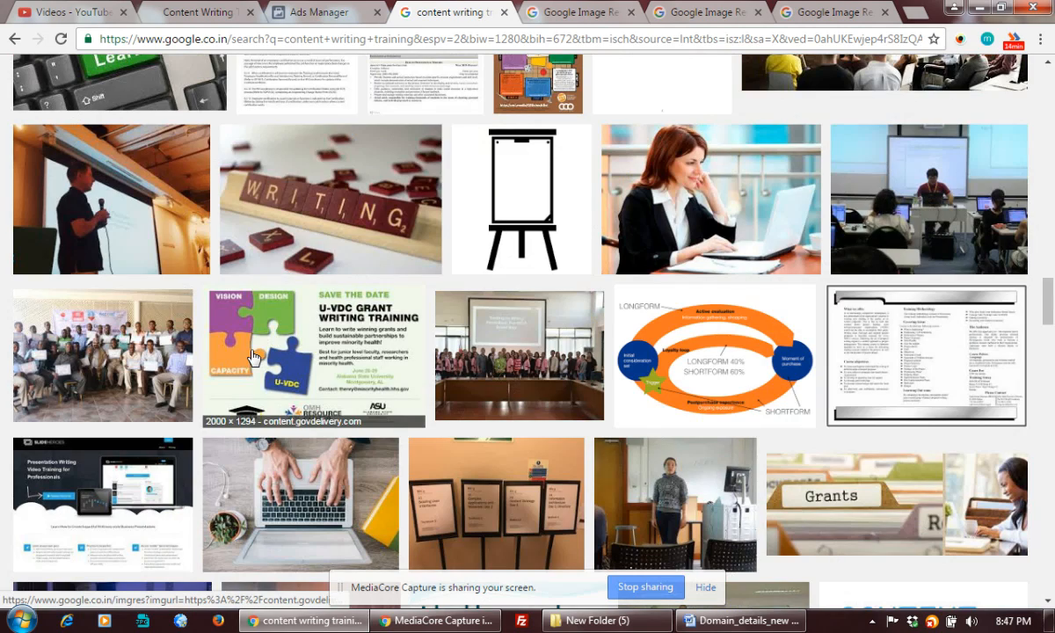
scroll(253, 356, down, 4)
scroll(252, 356, down, 3)
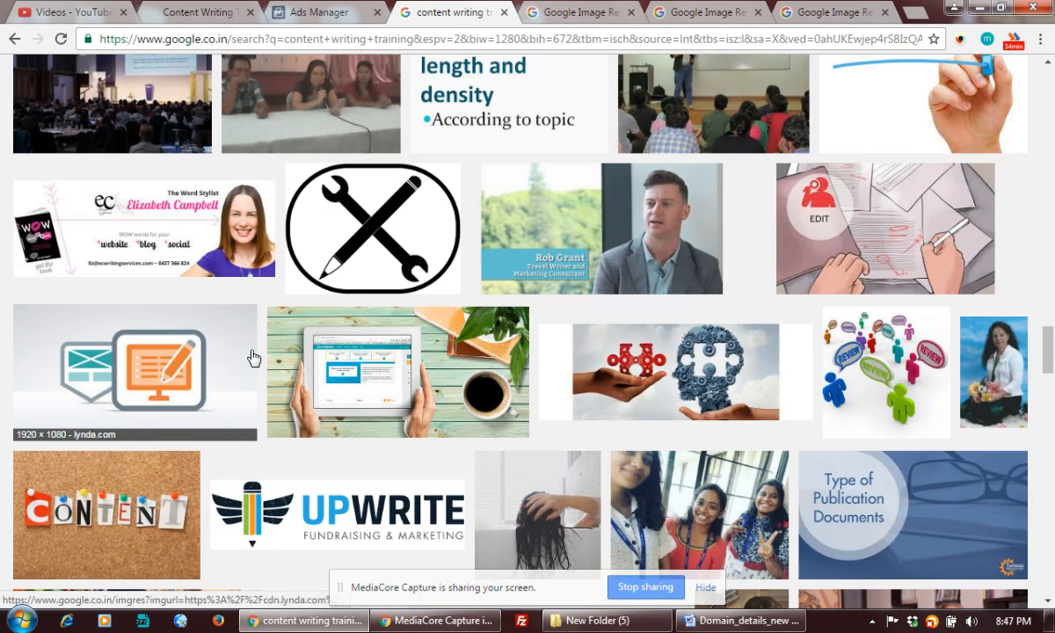
scroll(252, 356, down, 3)
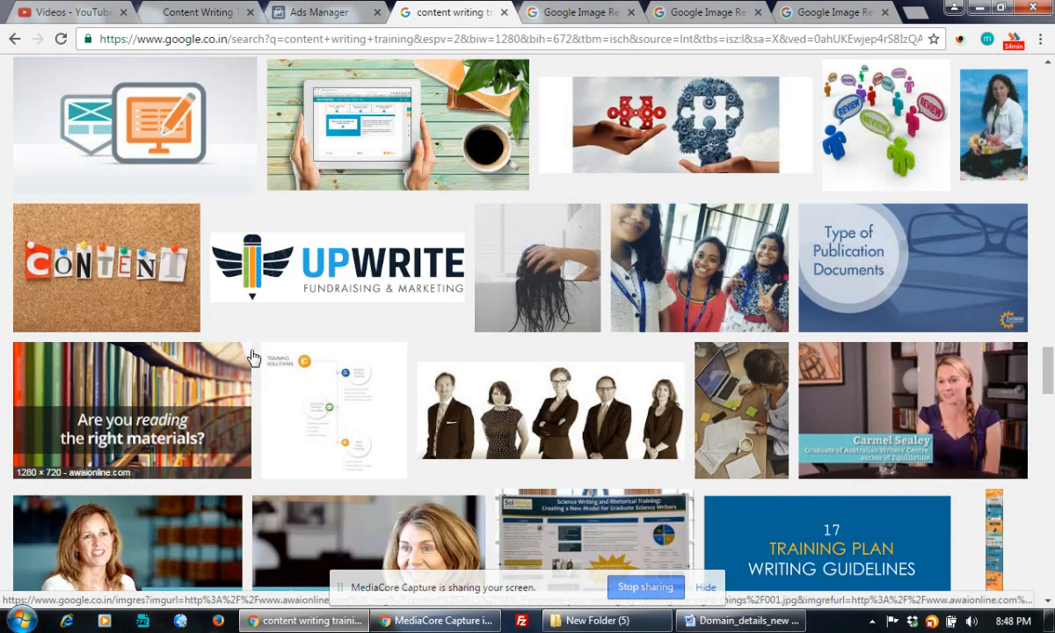
scroll(252, 356, down, 4)
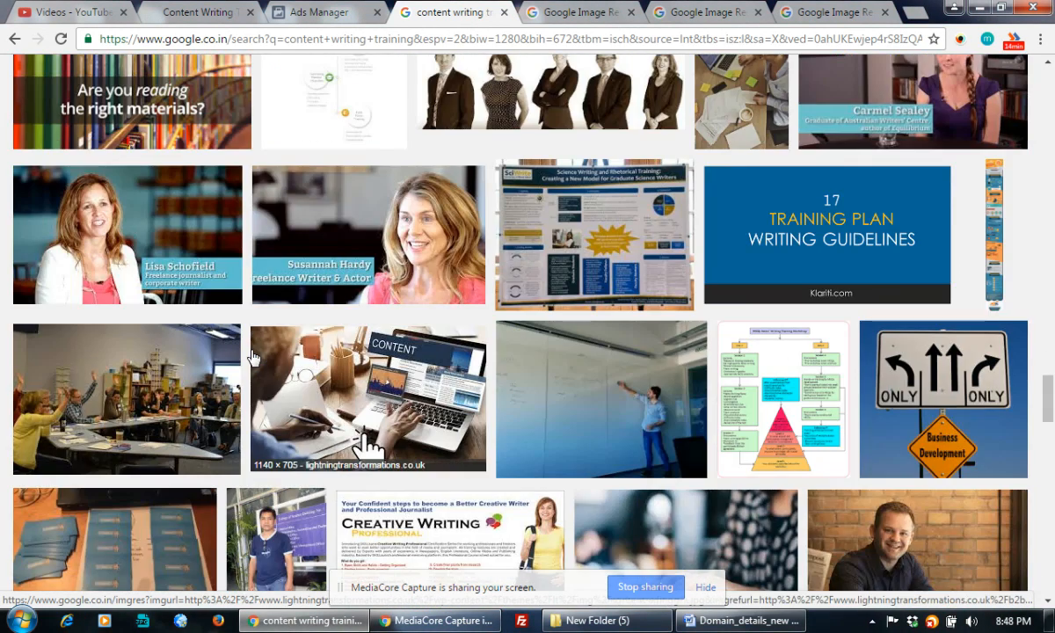
scroll(253, 357, down, 1)
scroll(253, 356, down, 3)
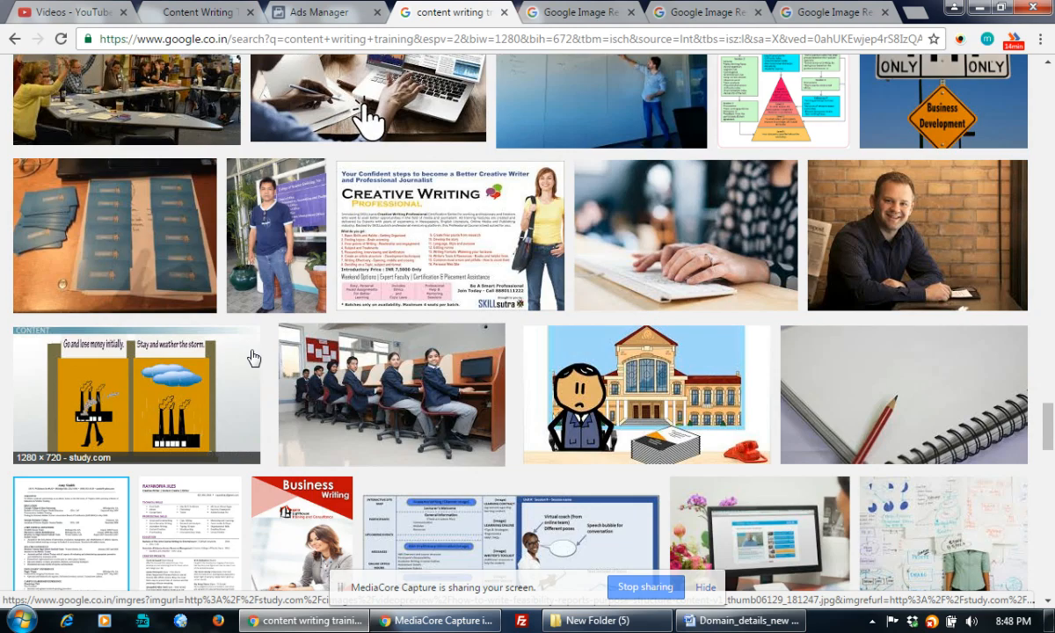
scroll(252, 356, down, 14)
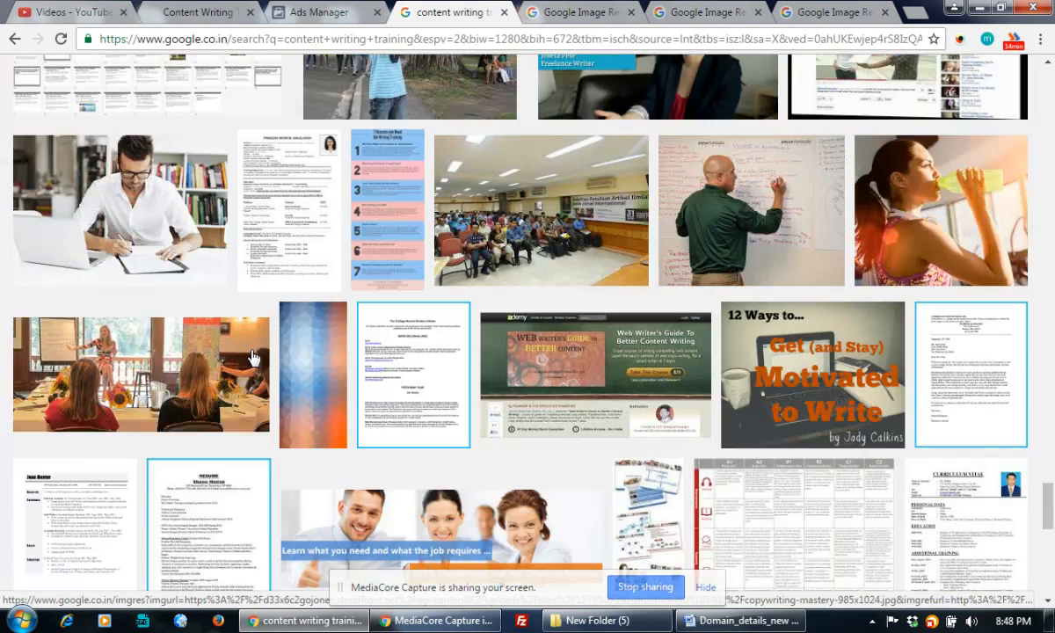
scroll(252, 356, up, 4)
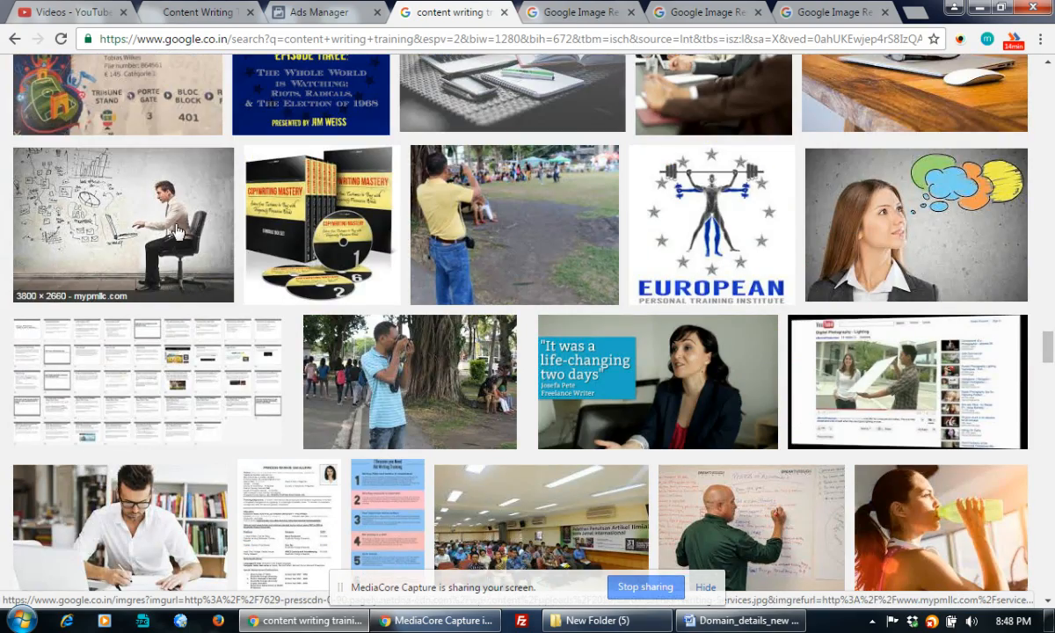
right_click(177, 228)
click(248, 237)
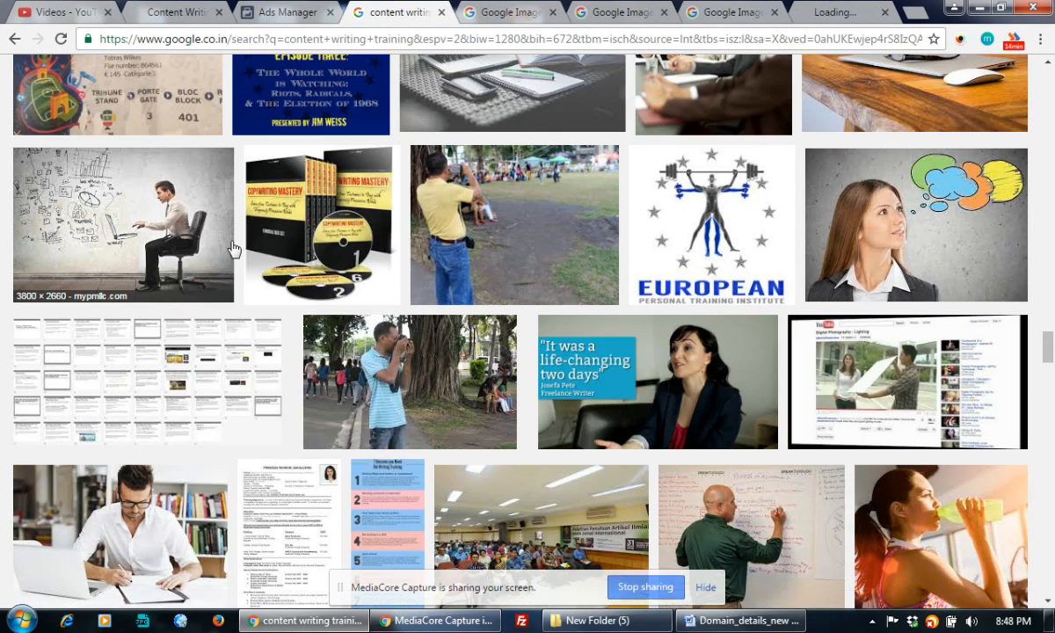
scroll(233, 250, down, 10)
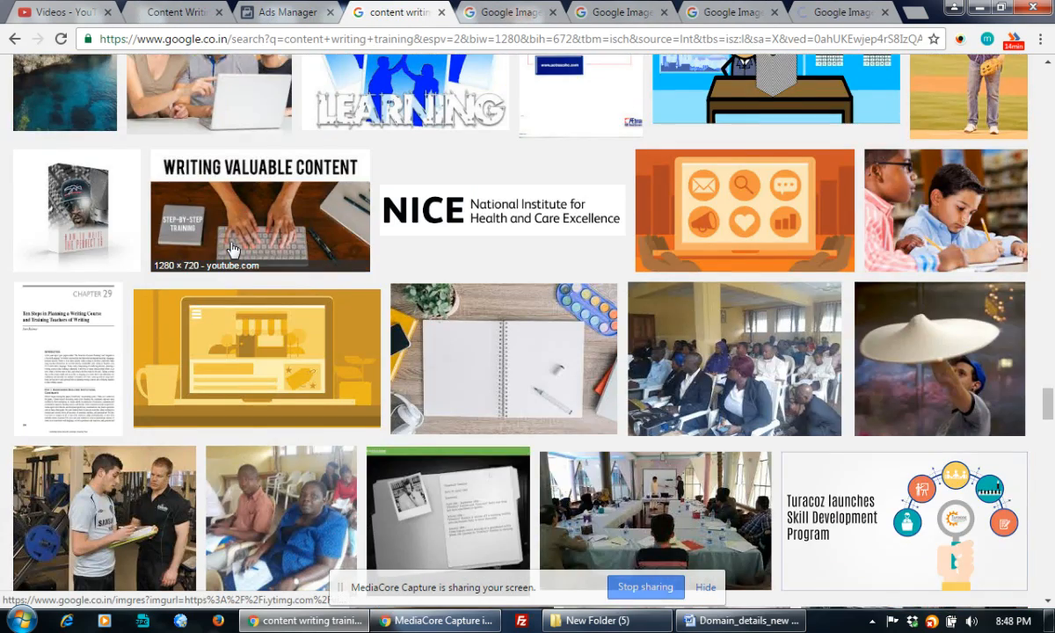
scroll(233, 250, down, 5)
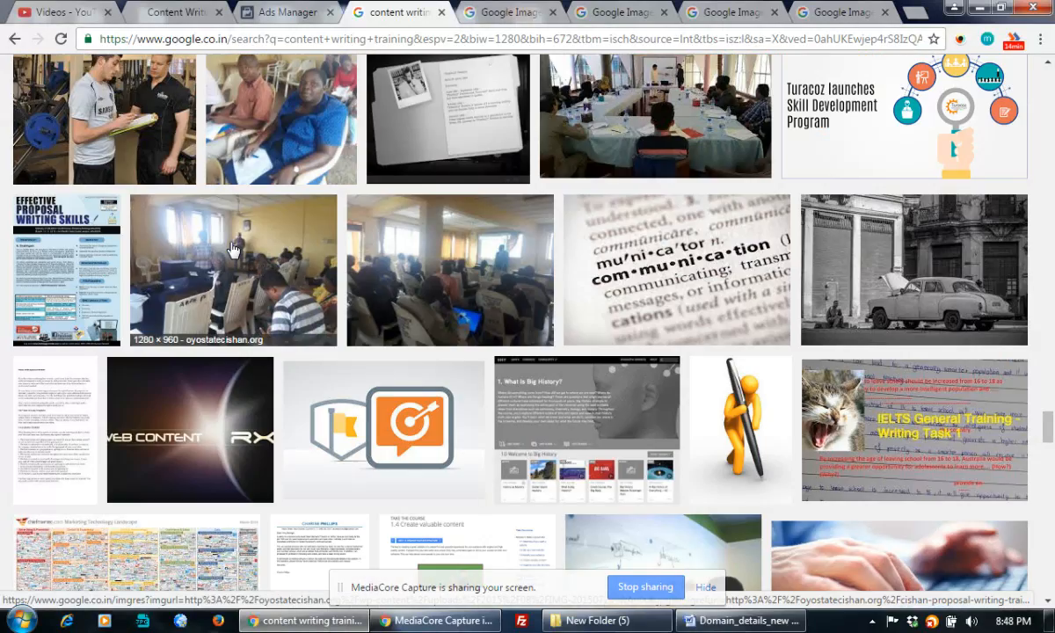
scroll(233, 250, down, 5)
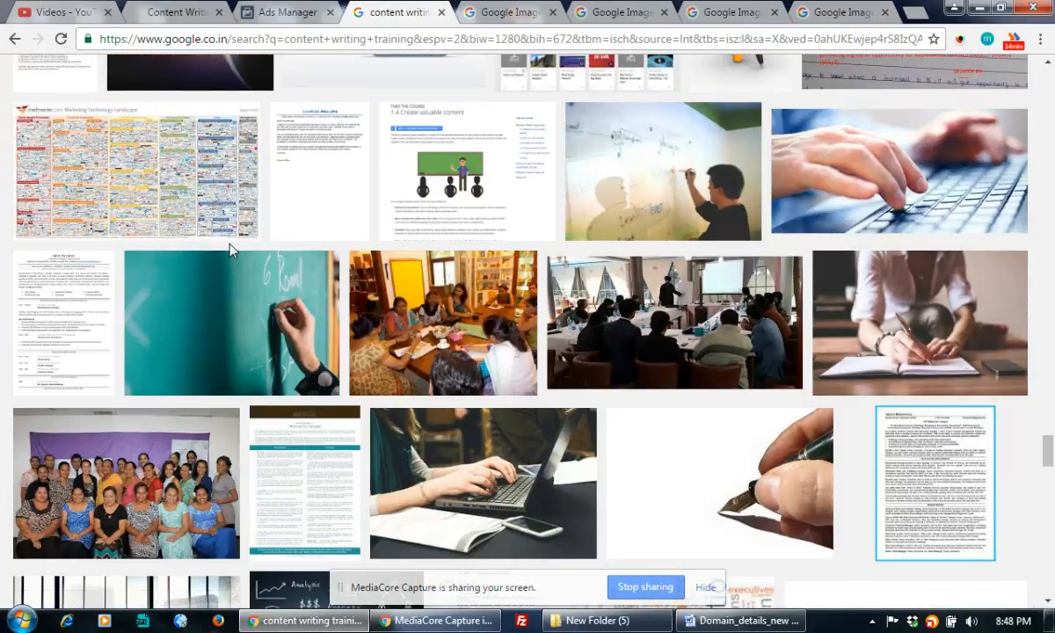
scroll(228, 245, down, 1)
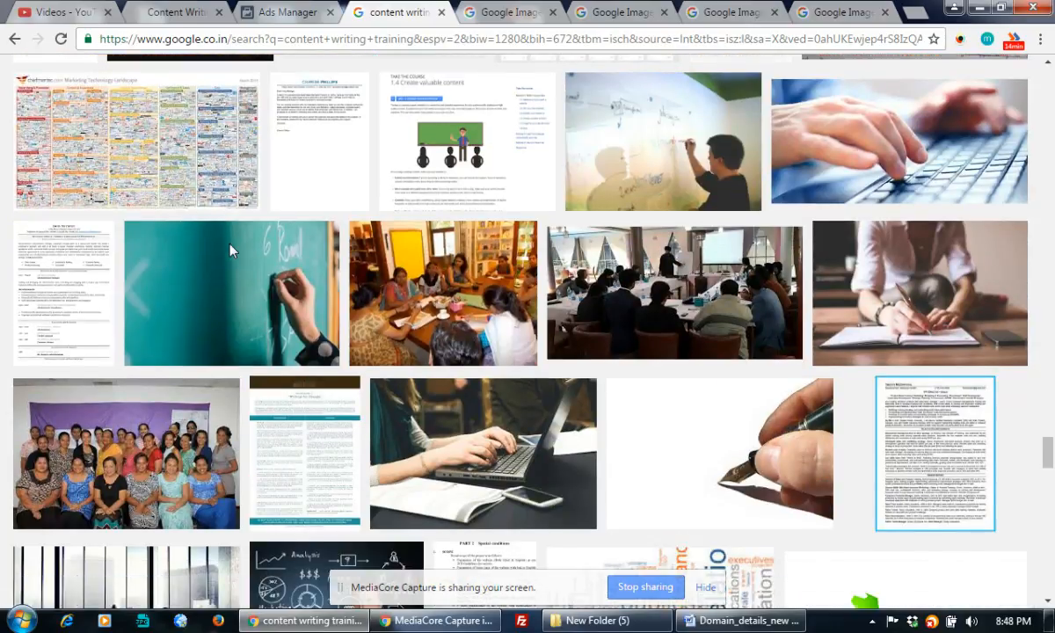
scroll(231, 253, down, 5)
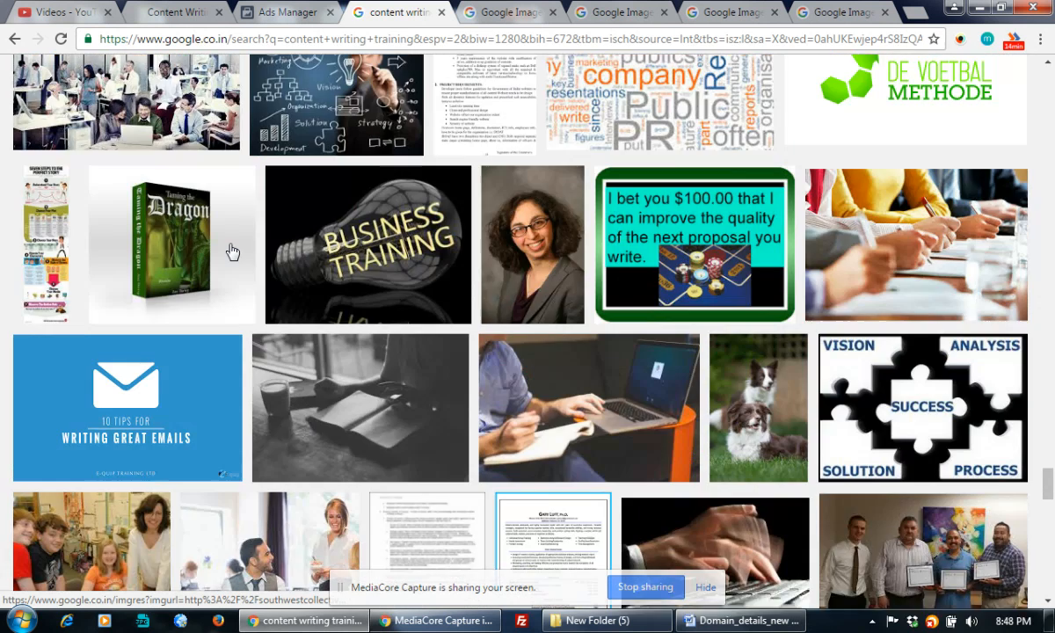
scroll(232, 252, down, 4)
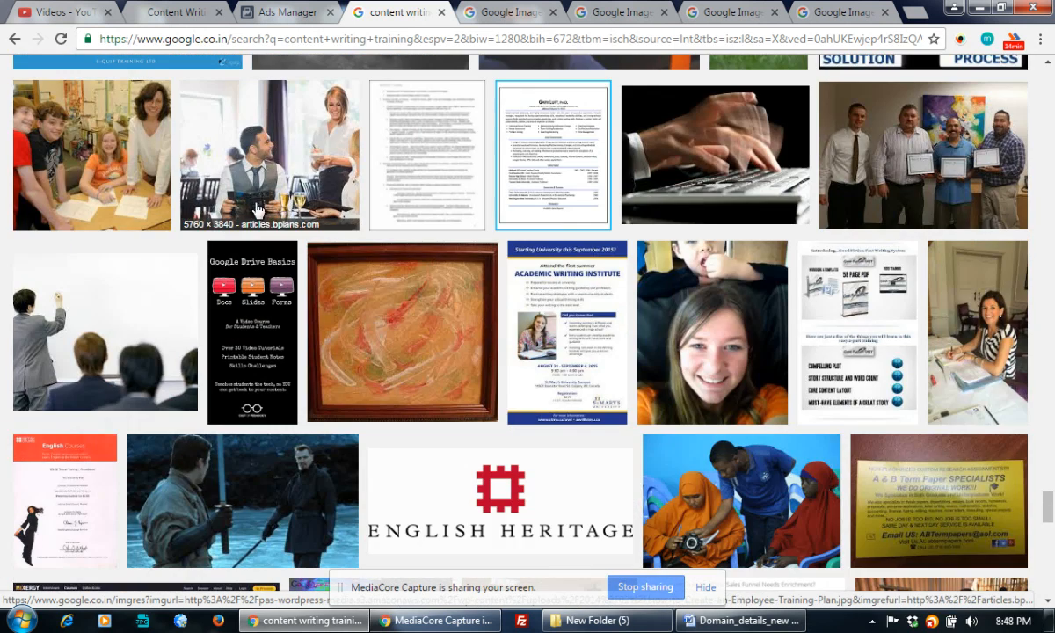
Open full-size versions of the Content Writing training banner and Knowledge Growth Money image
click(481, 12)
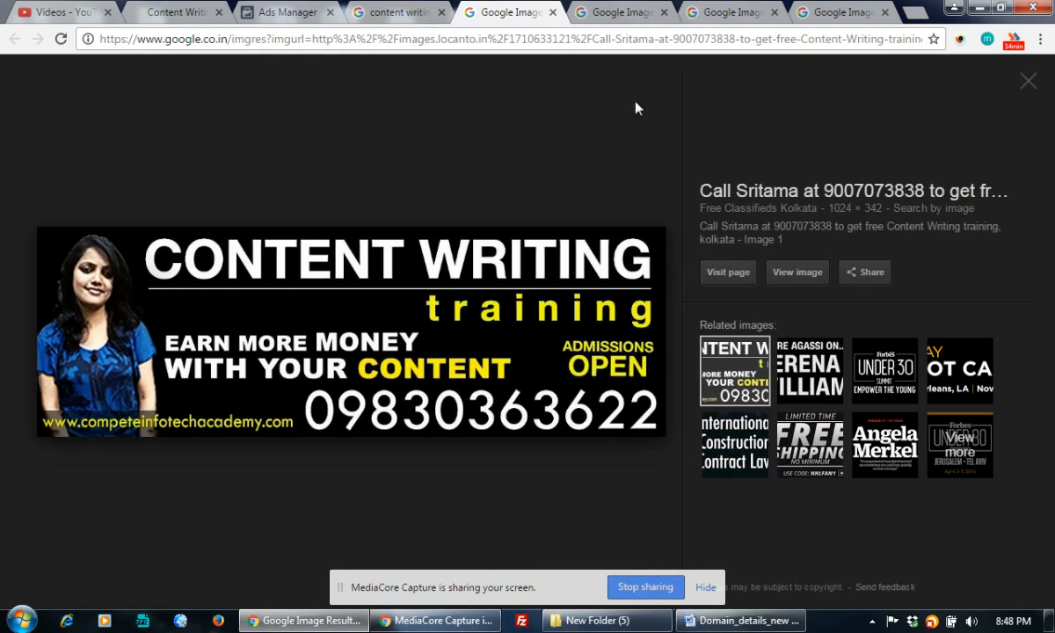
click(808, 274)
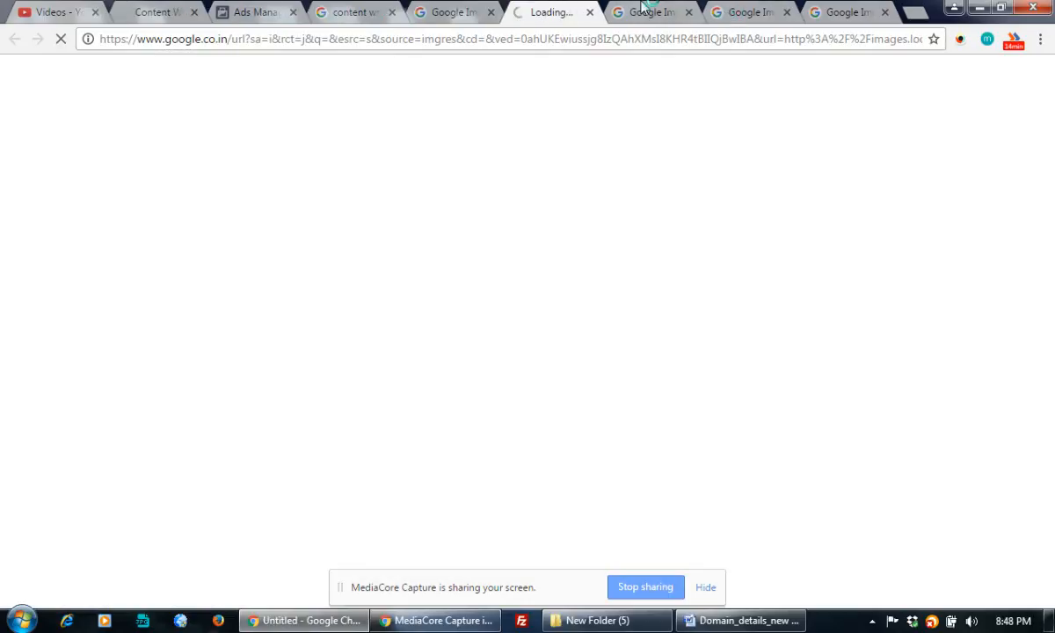
click(648, 10)
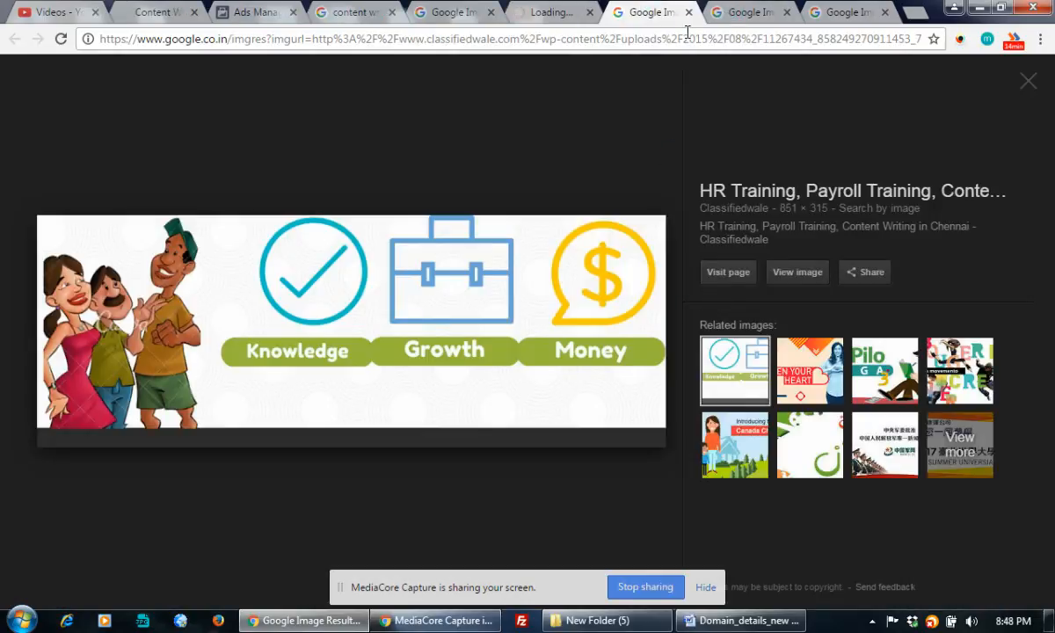
click(798, 272)
Close the classifiedwale viewer and open the full-size It's All About Content image
click(598, 12)
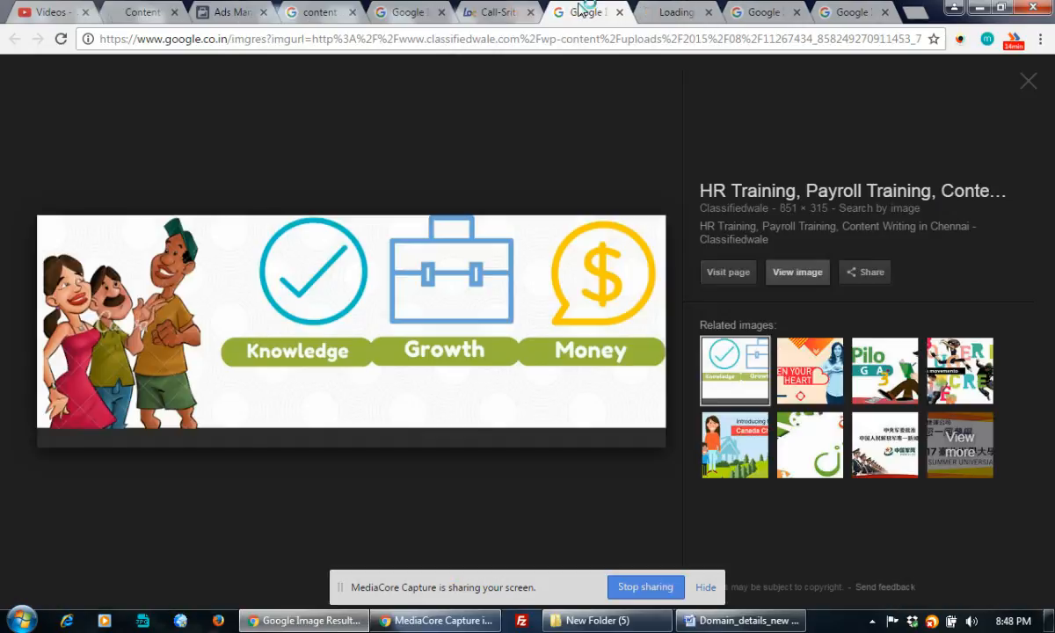
click(620, 13)
click(660, 12)
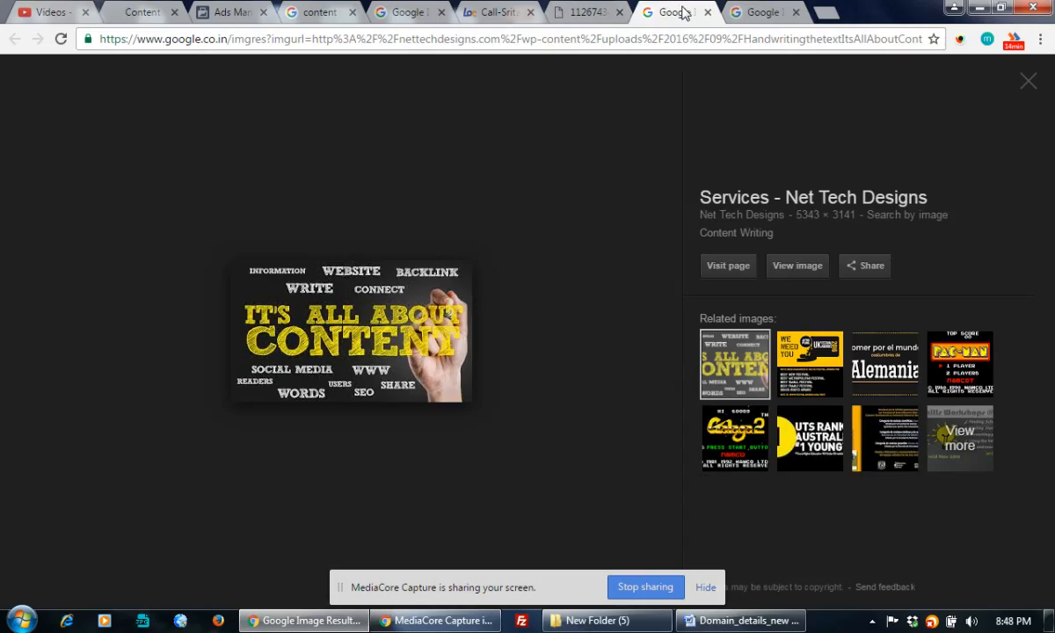
click(797, 273)
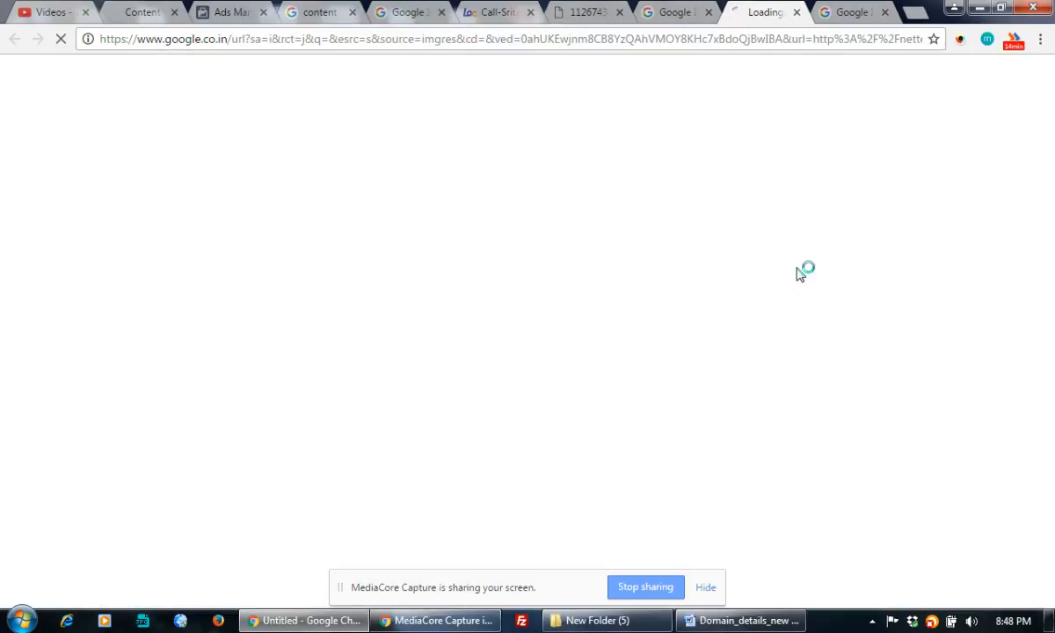
Close the Net Tech Designs viewer, open the full-size MyPM proposal image, then return to the Content Writing banner
click(686, 14)
click(709, 13)
click(757, 18)
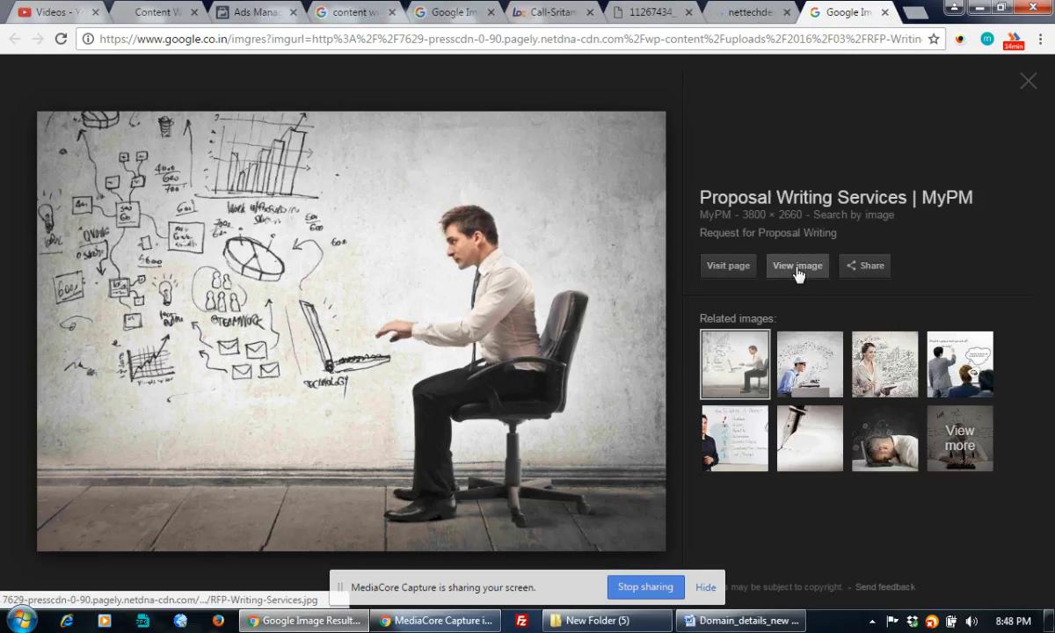
click(798, 274)
click(495, 11)
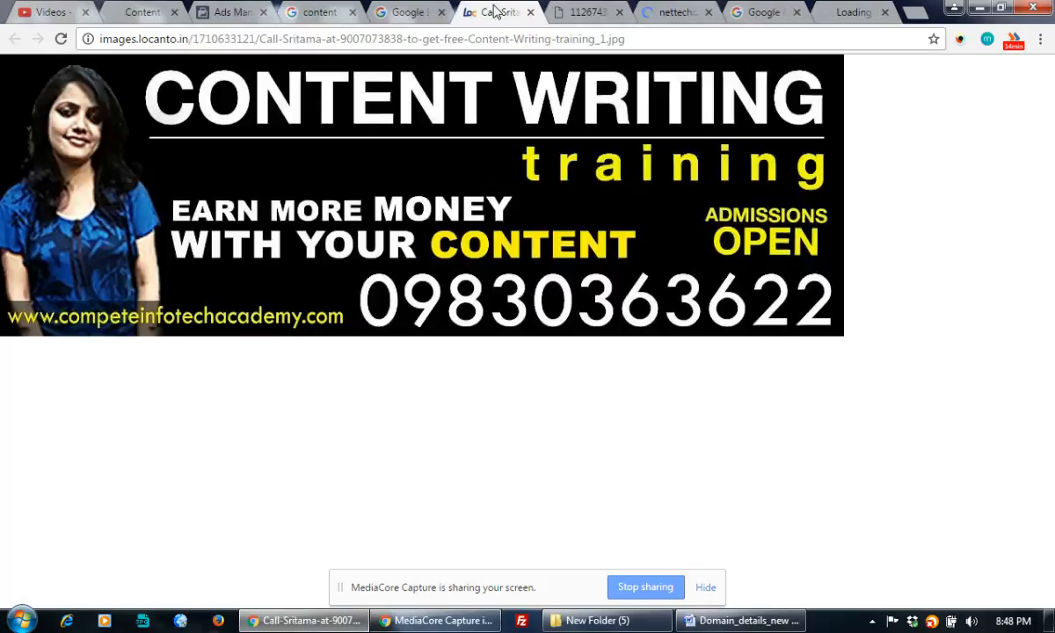
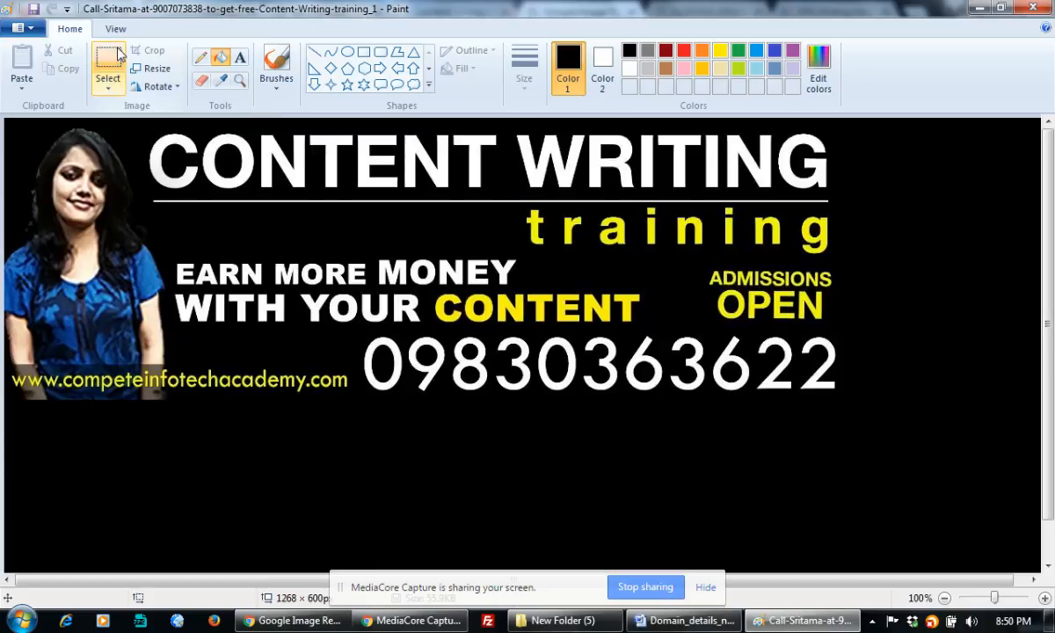
Move the whole banner down-right on the canvas and fill the leftover white area with black
drag(7, 124, 849, 400)
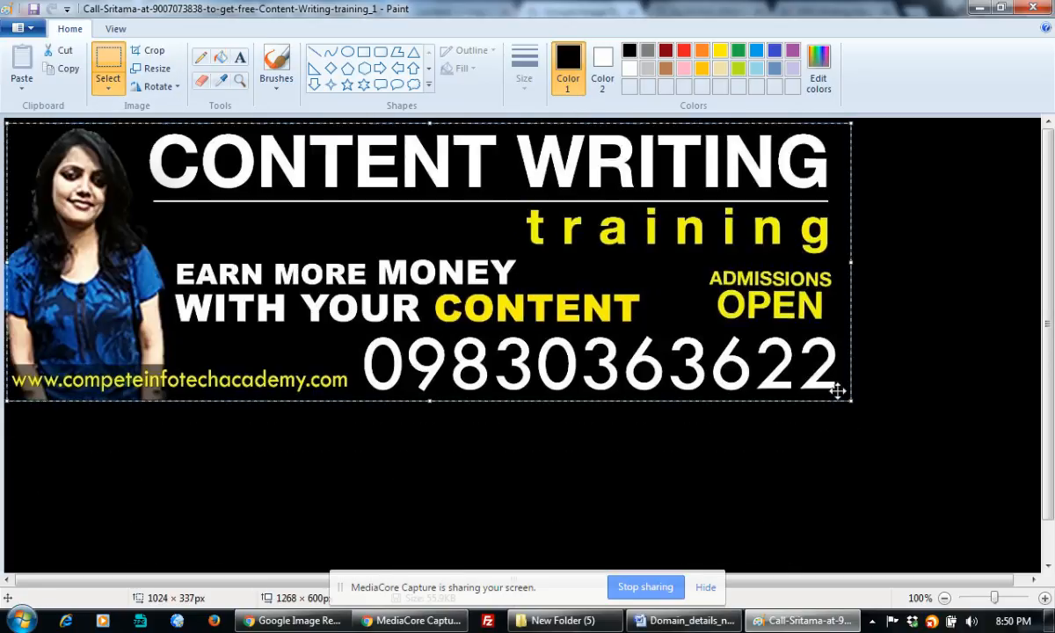
drag(534, 264, 622, 378)
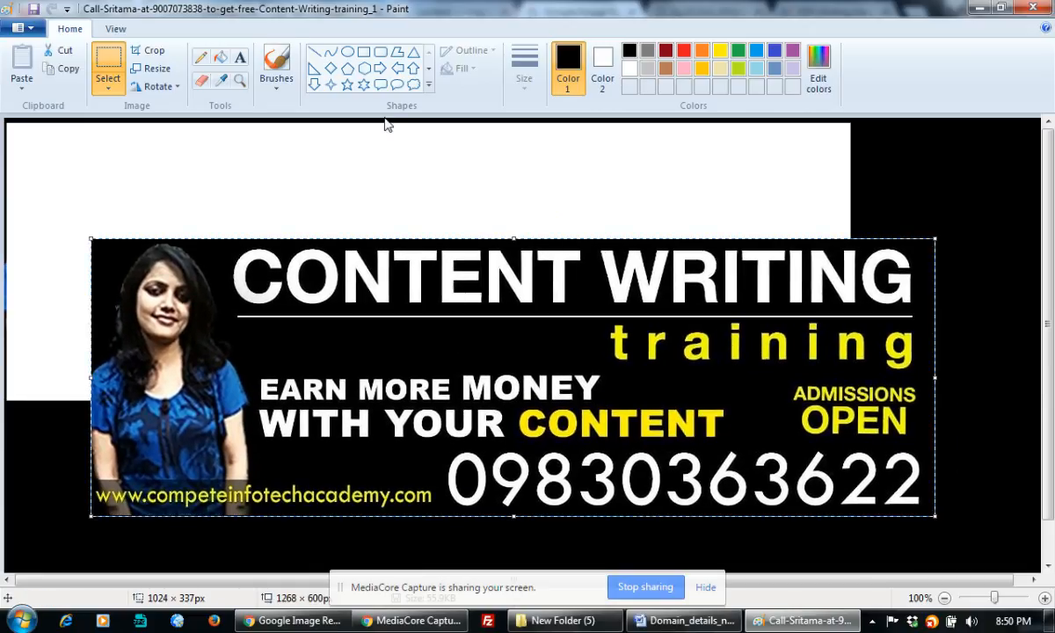
click(220, 57)
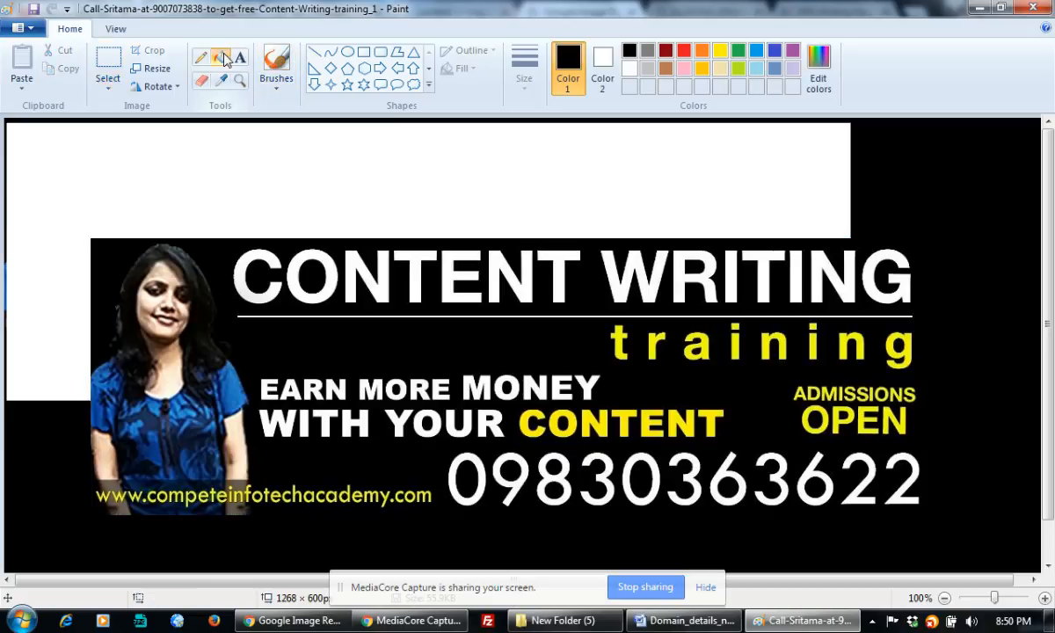
click(263, 148)
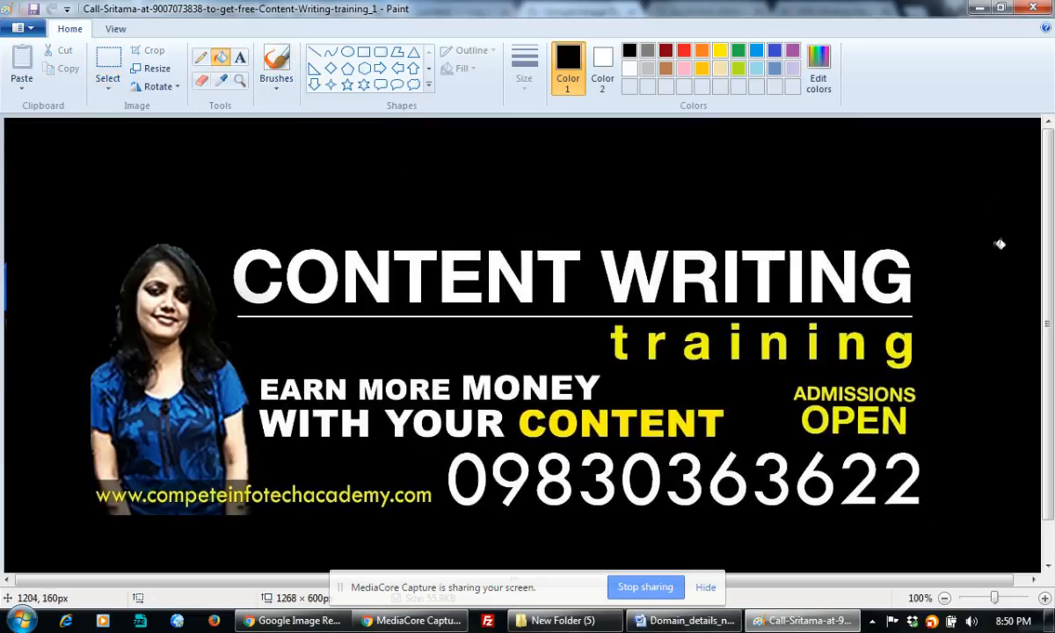
Save the edited banner image and close Paint
drag(1048, 338, 1053, 378)
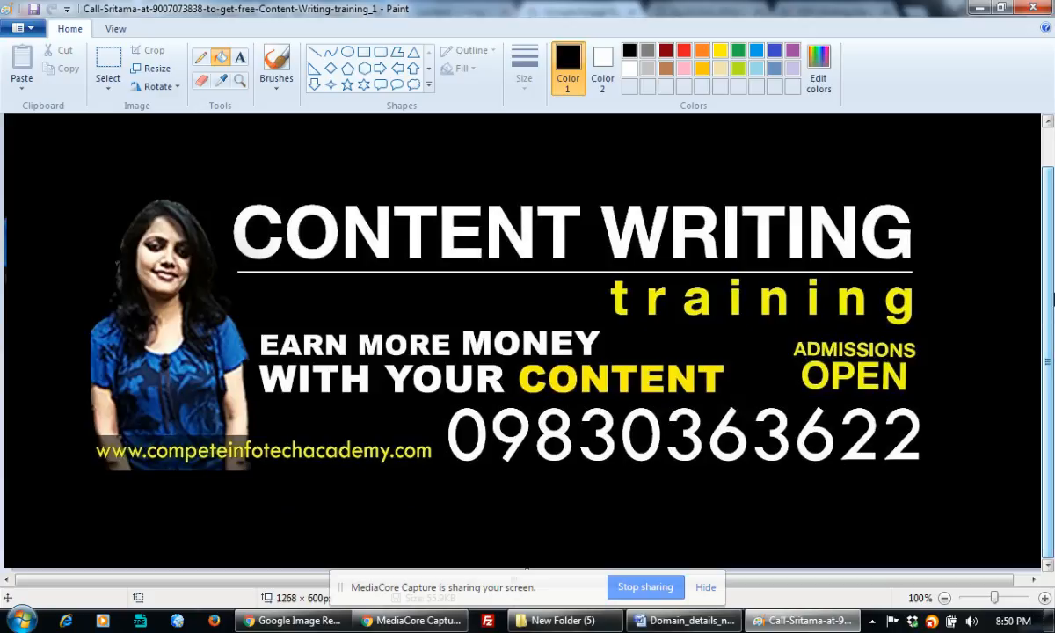
click(33, 10)
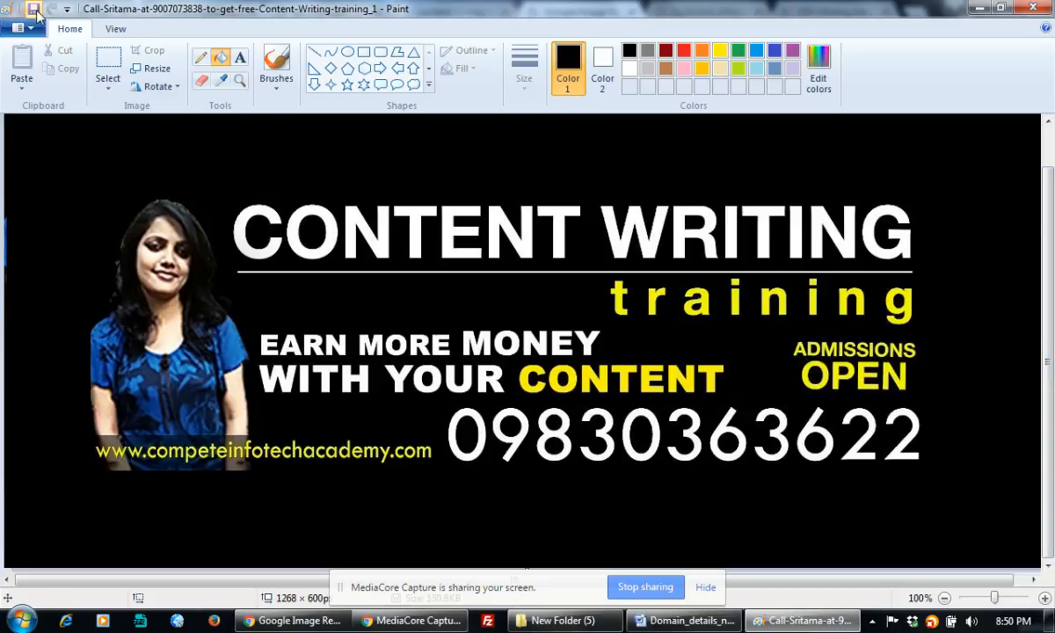
click(1033, 8)
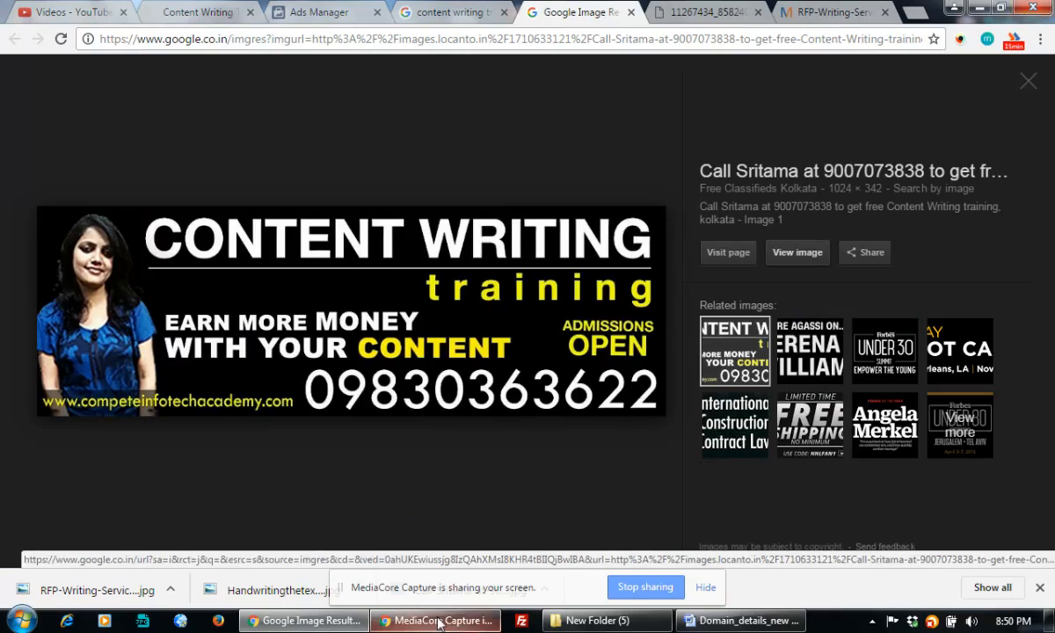
Remove the 300×250 ad image and upload the 1268×600 Content Writing training banner JPEG
click(332, 13)
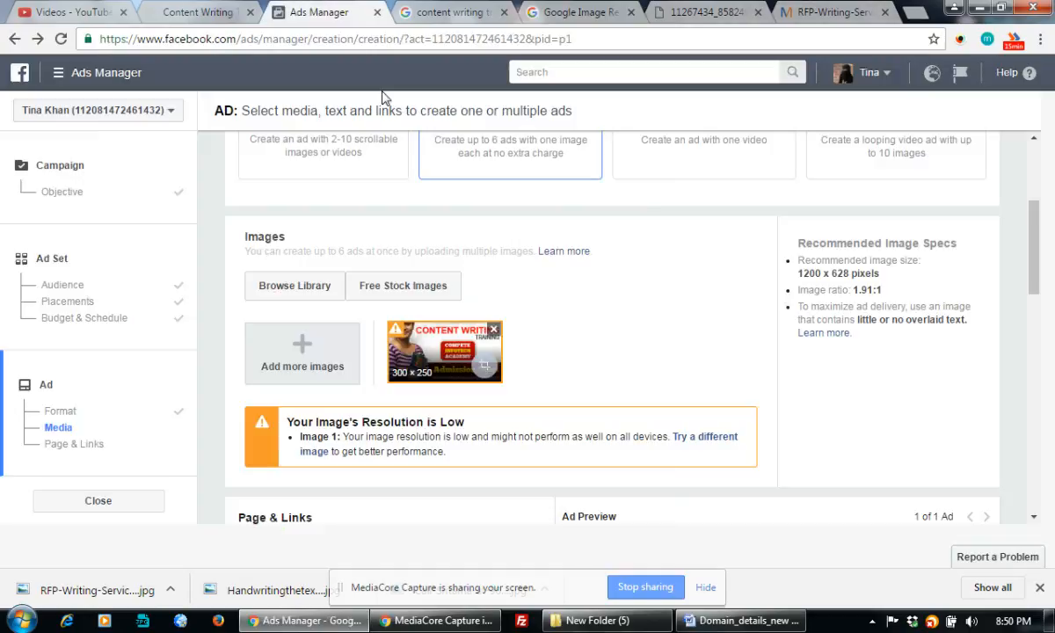
click(494, 330)
click(301, 343)
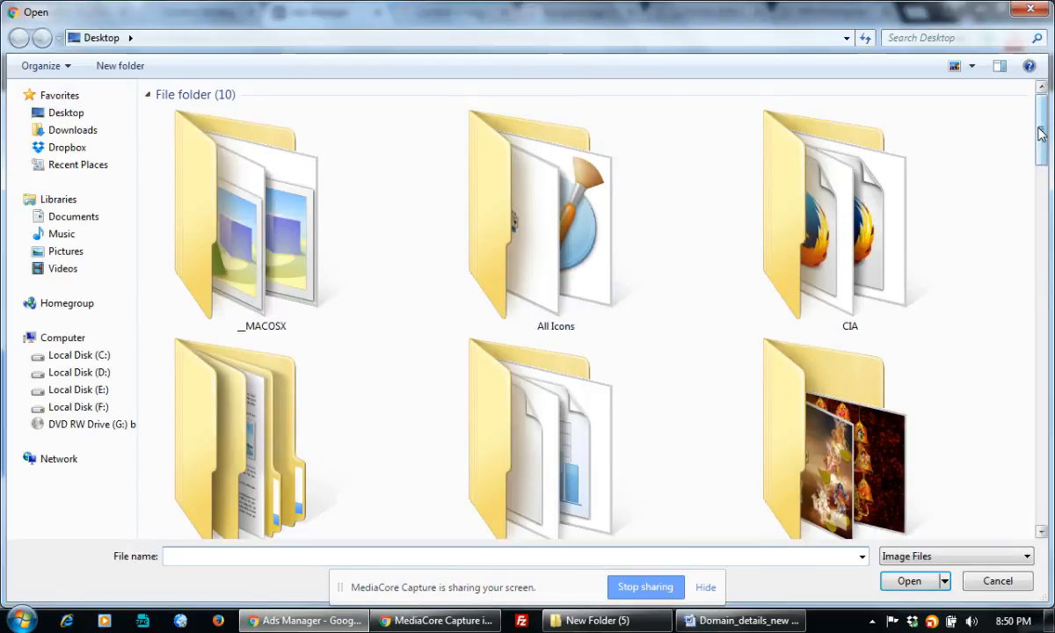
drag(1040, 129, 1043, 291)
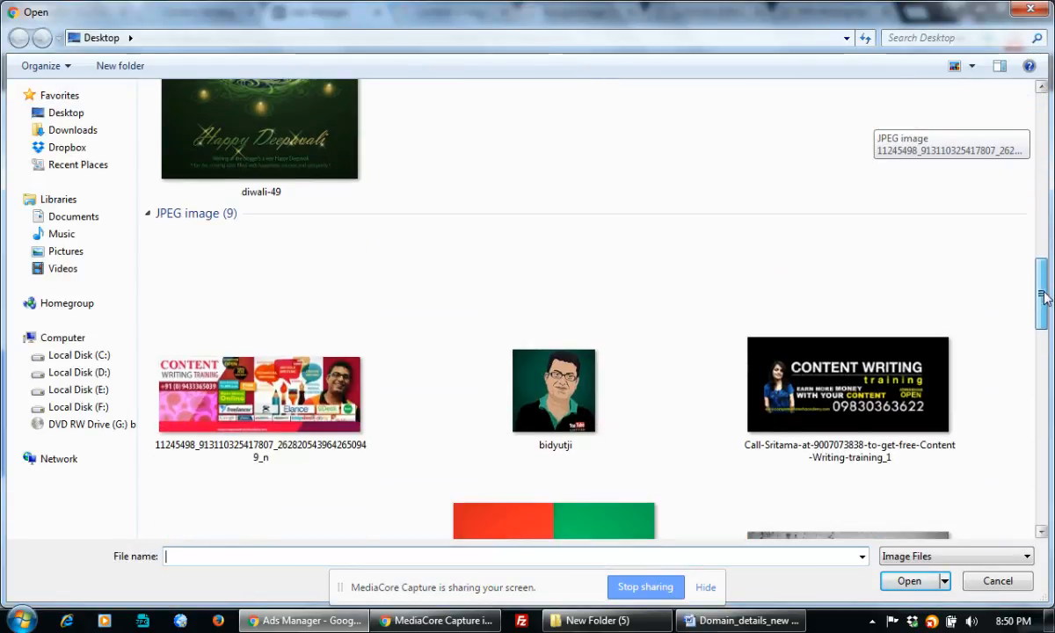
double_click(791, 378)
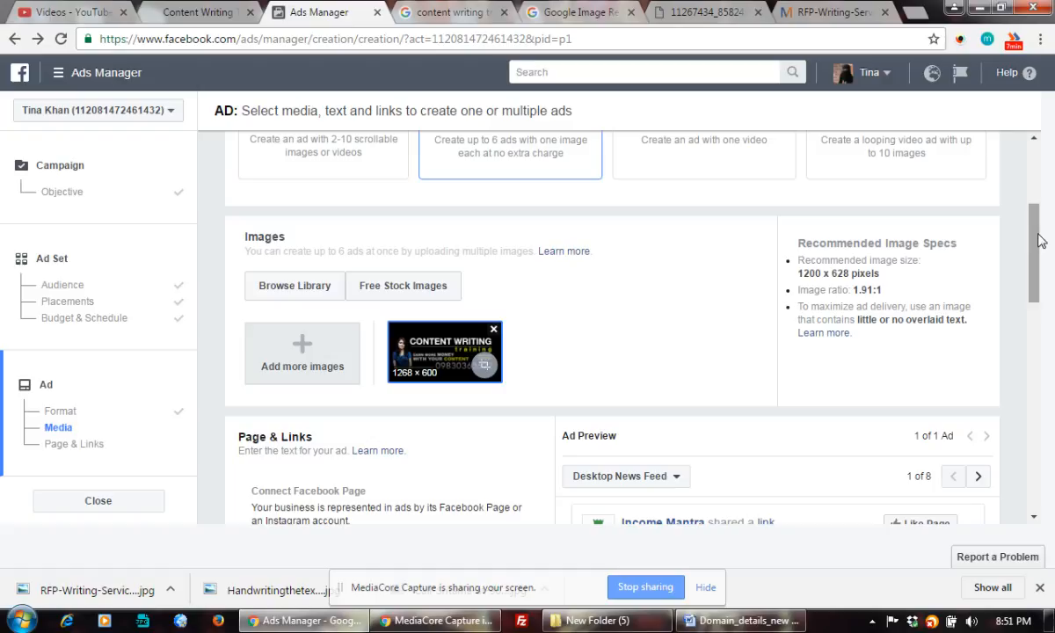
Switch the ad's connected Facebook Page from Income Mantra to Compete Infotech Academy
drag(1036, 238, 1039, 283)
click(475, 378)
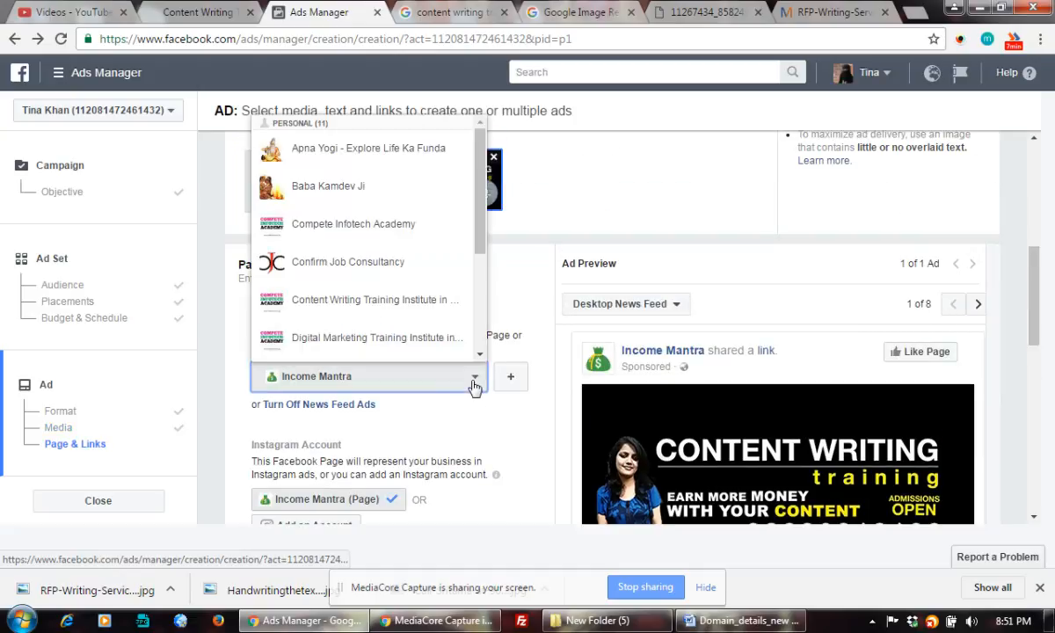
click(380, 225)
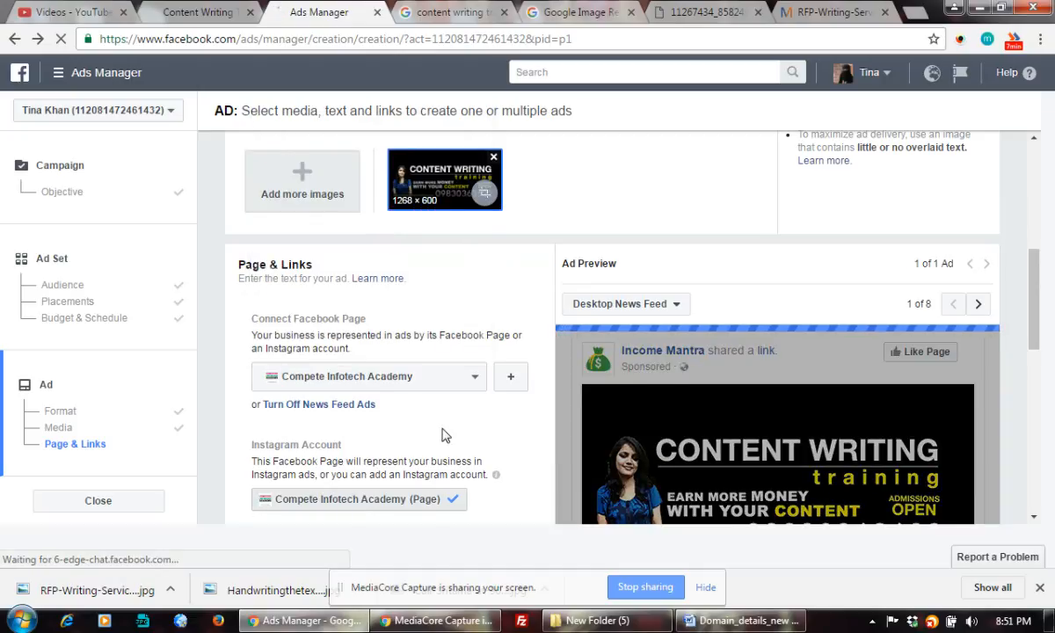
scroll(444, 431, down, 1)
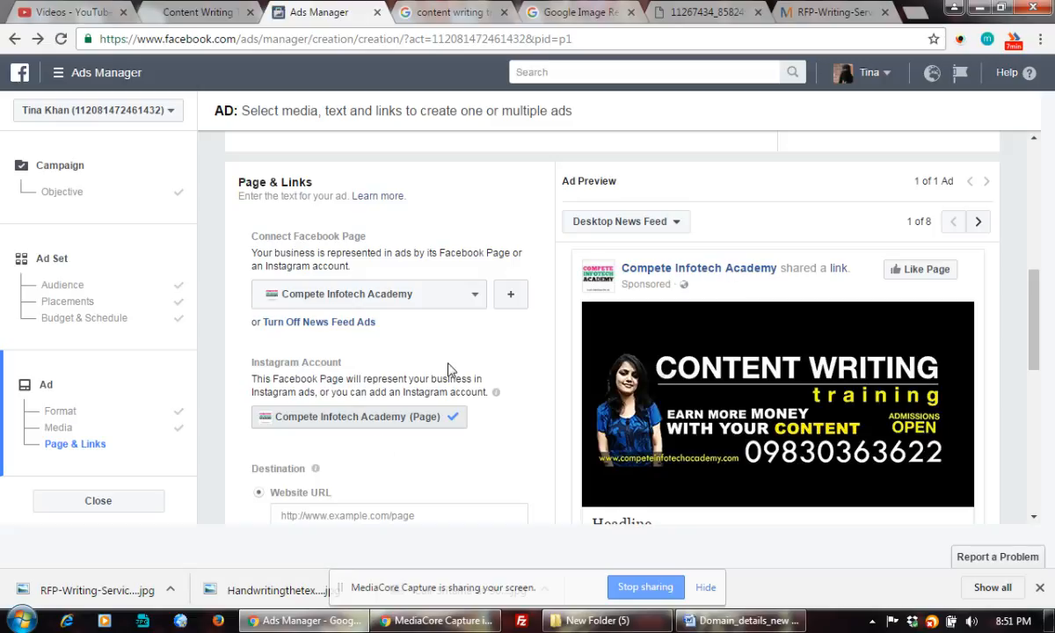
scroll(469, 367, down, 1)
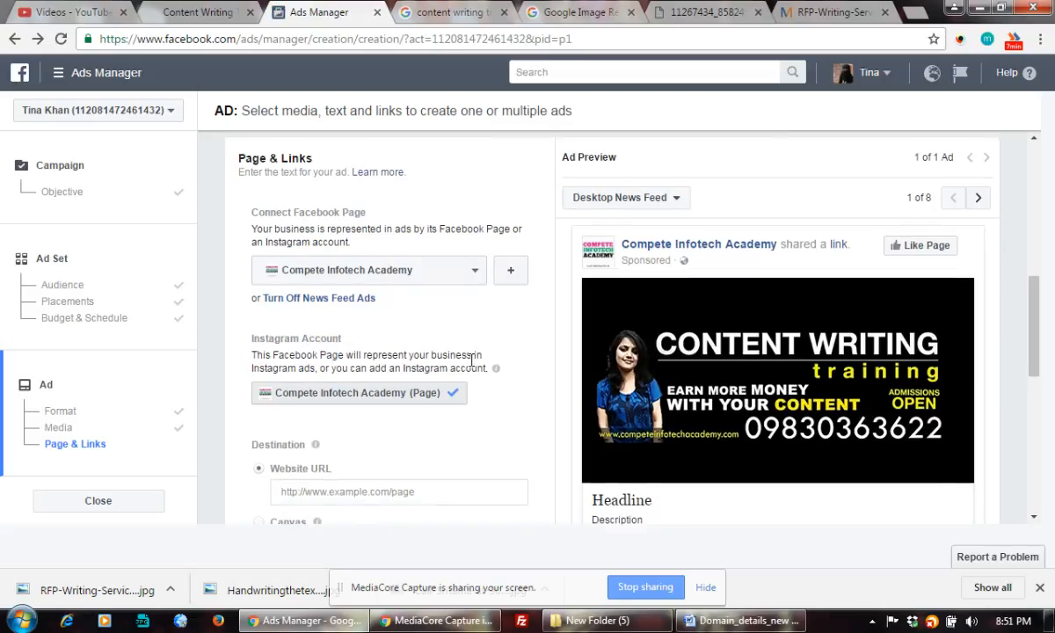
scroll(470, 366, down, 1)
Paste the Kolkata content writing course page URL as the Website URL, then choose Messenger as destination
click(411, 350)
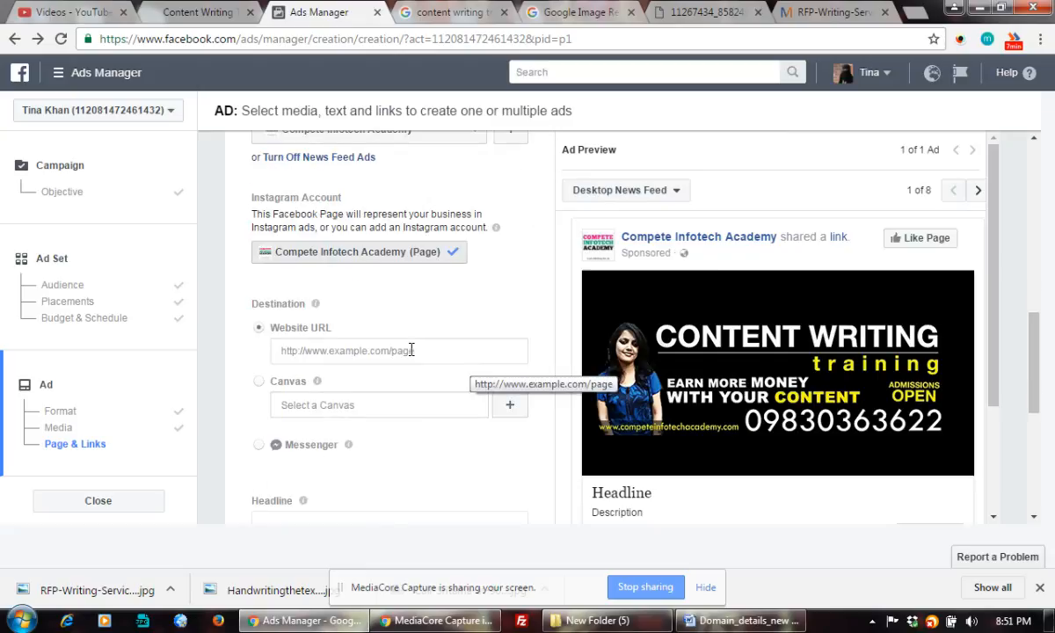
click(220, 13)
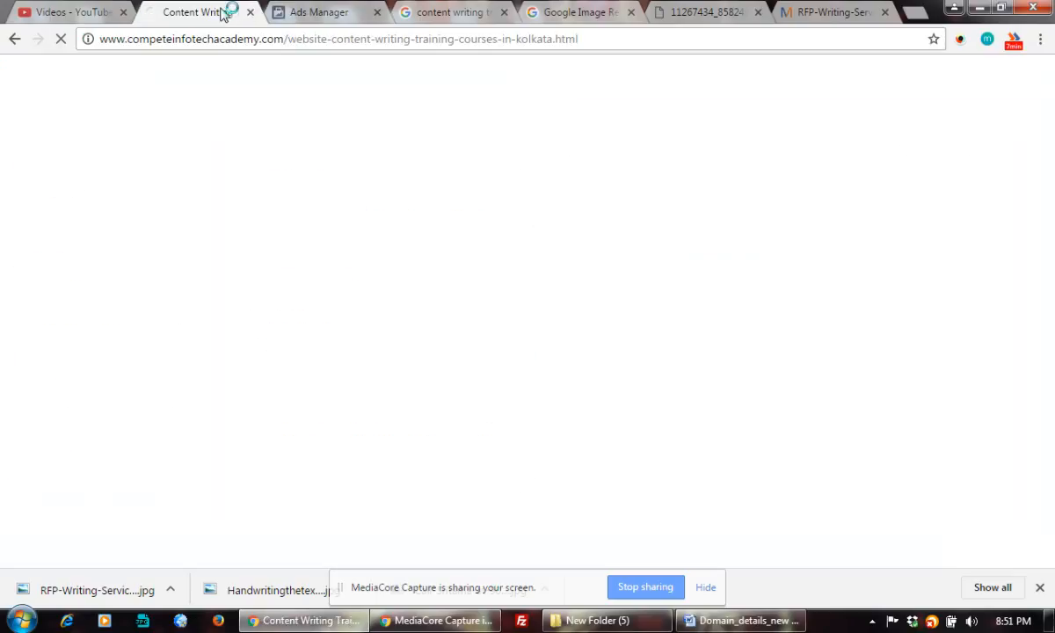
click(239, 43)
key(ctrl+c)
click(333, 11)
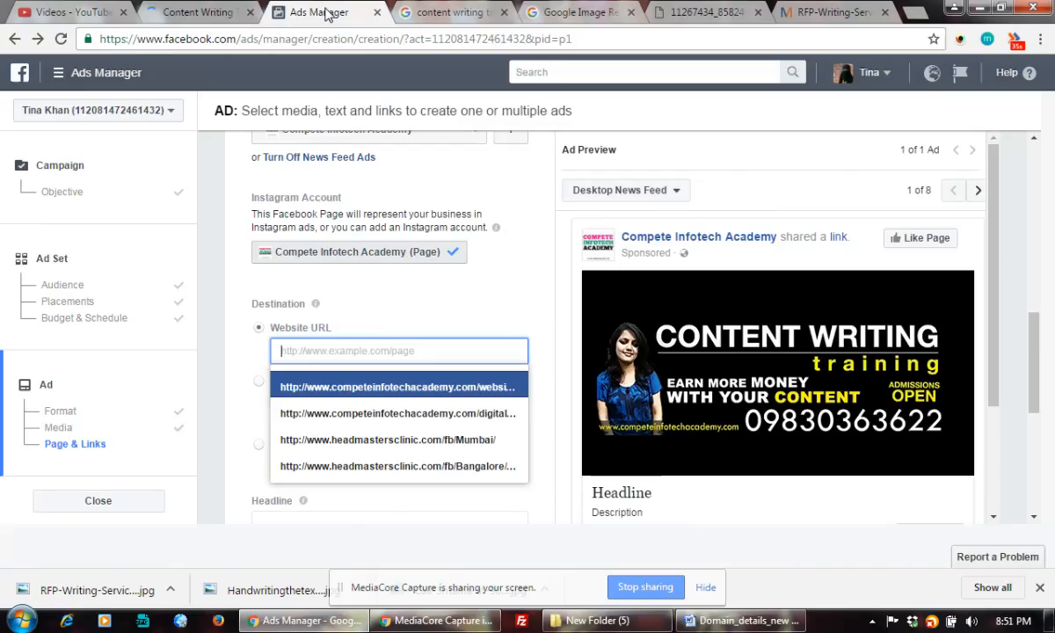
key(ctrl+v)
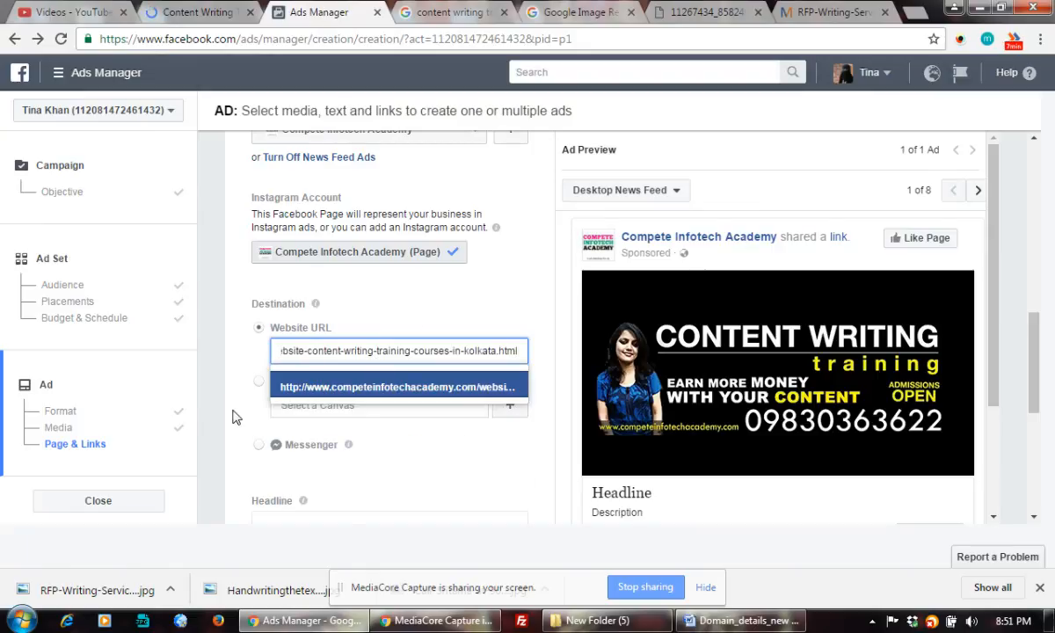
click(452, 447)
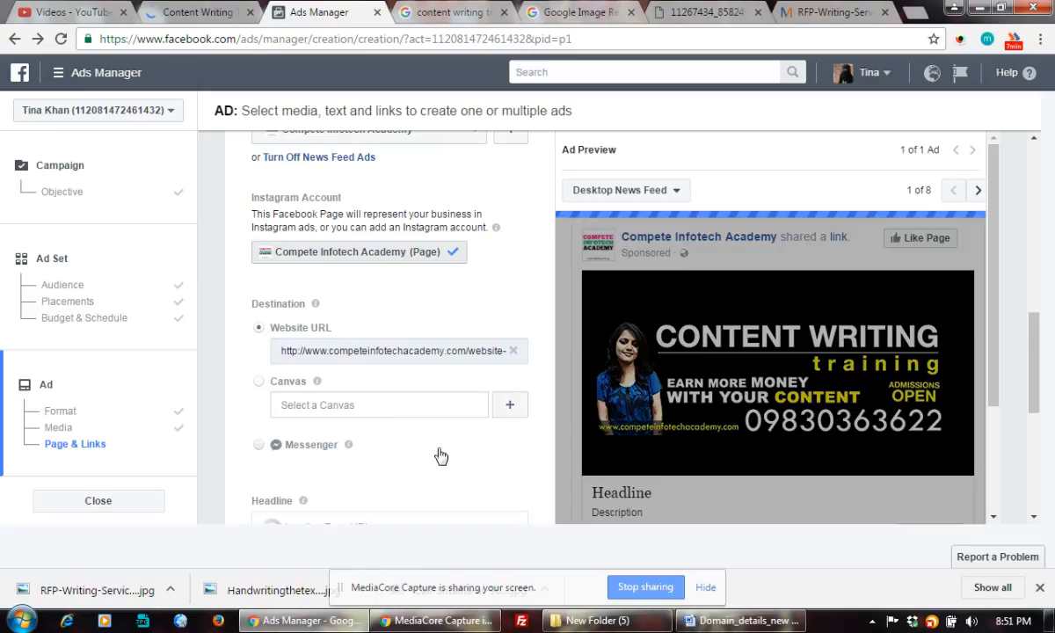
click(483, 440)
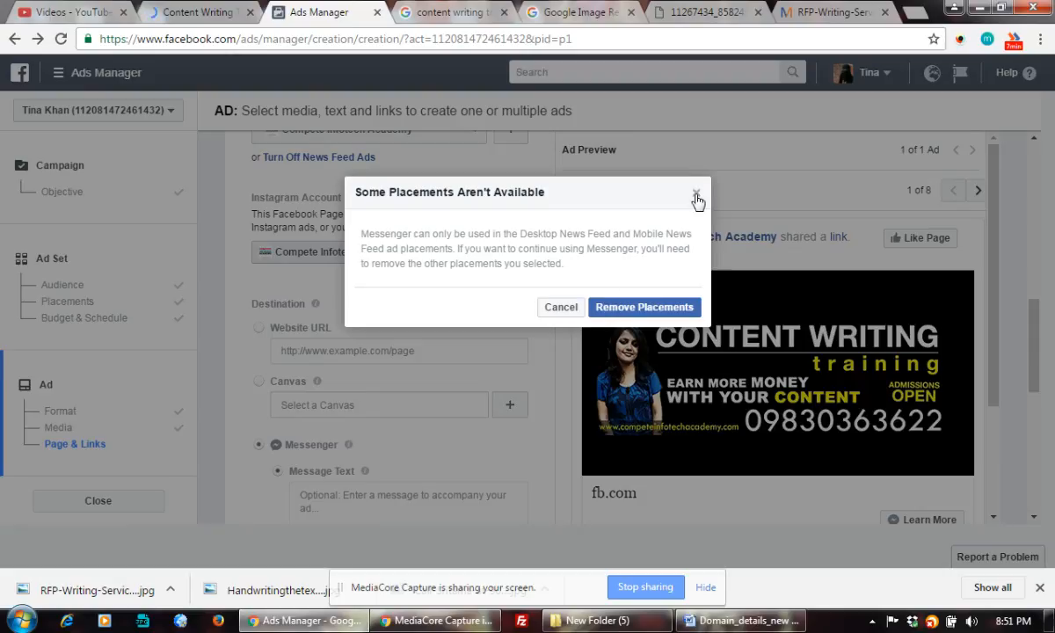
Dismiss the placements warning, restore the course page Website URL, and set headline Content Writing Training
click(561, 308)
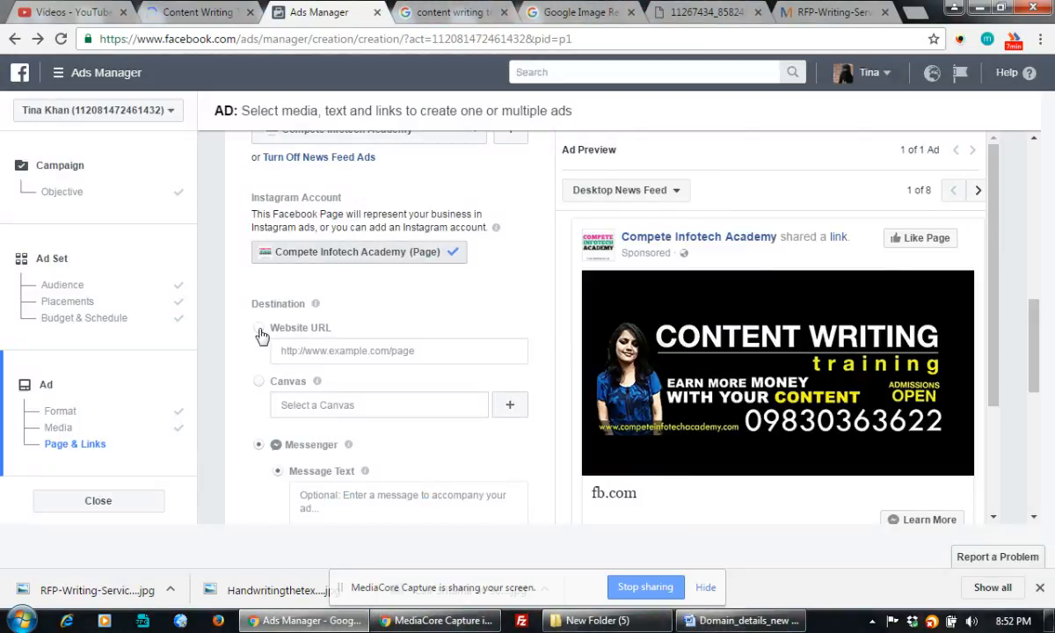
click(260, 331)
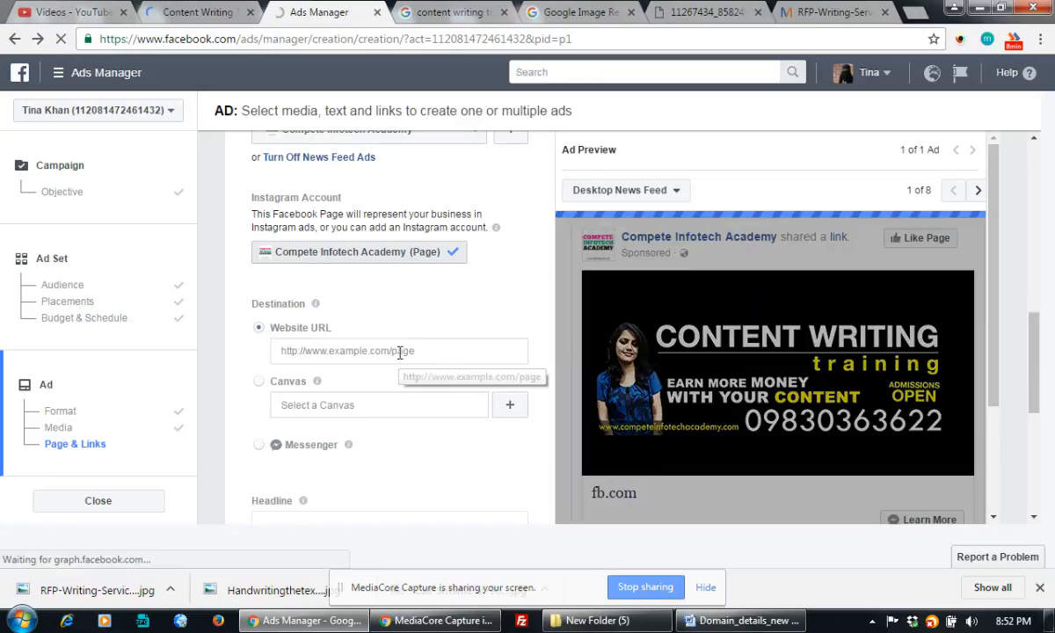
click(432, 352)
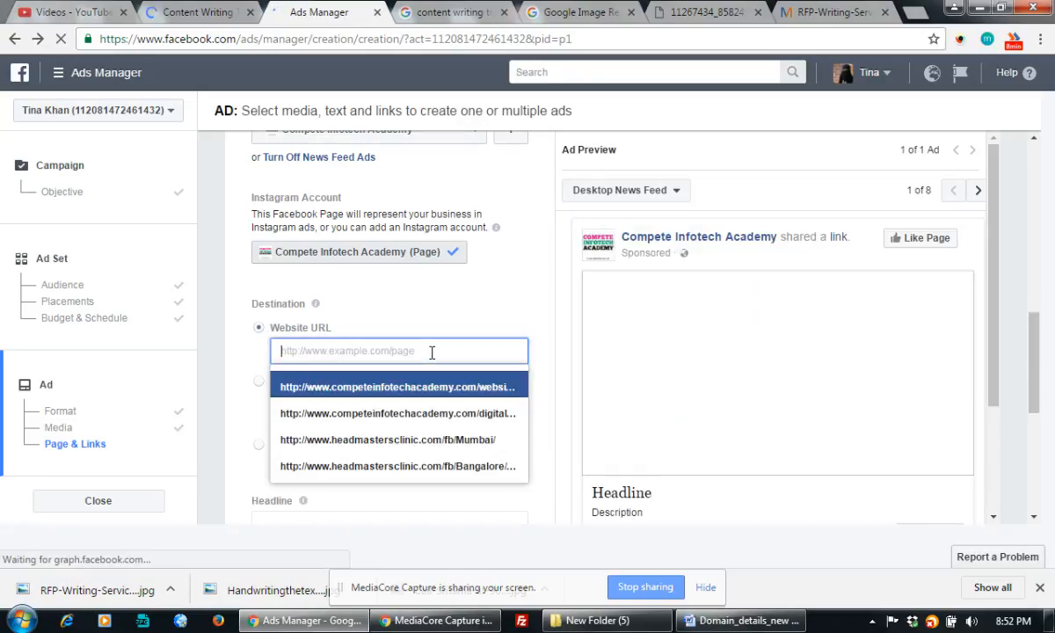
key(ctrl+v)
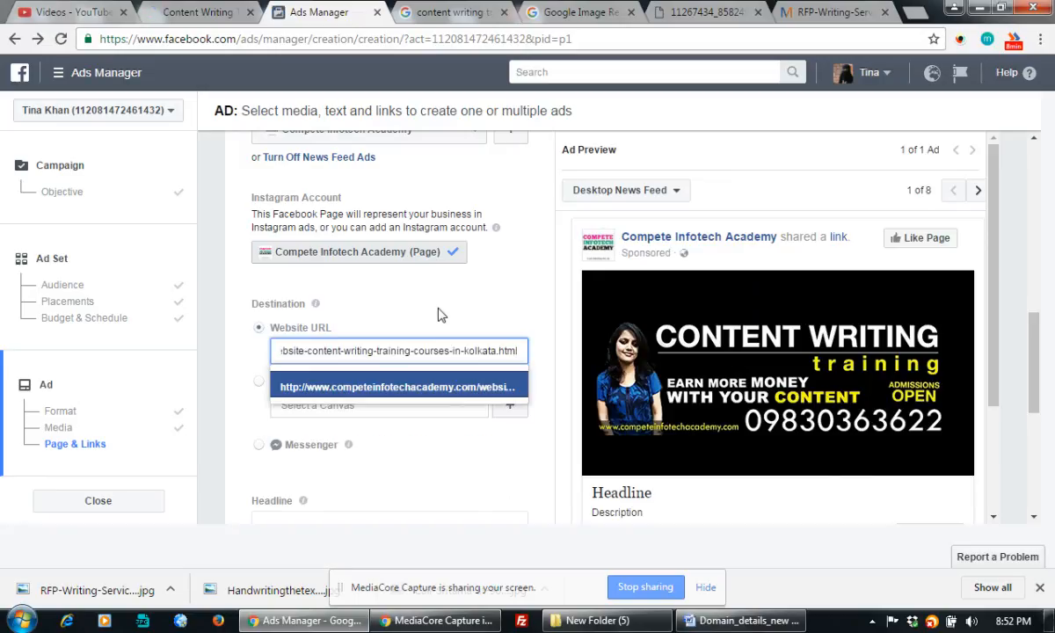
click(440, 315)
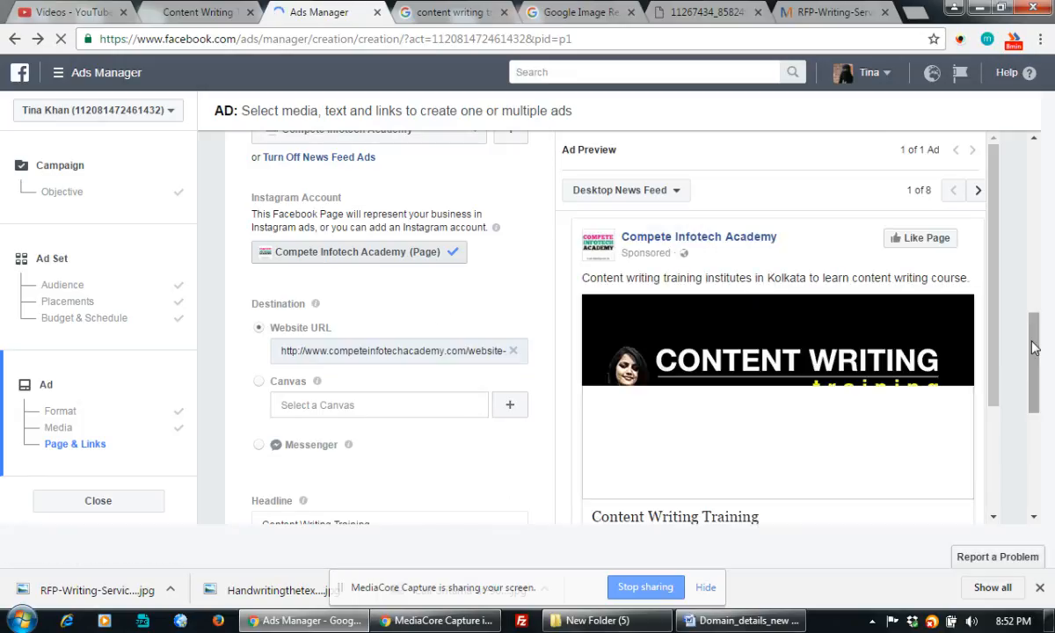
drag(1035, 347, 1035, 408)
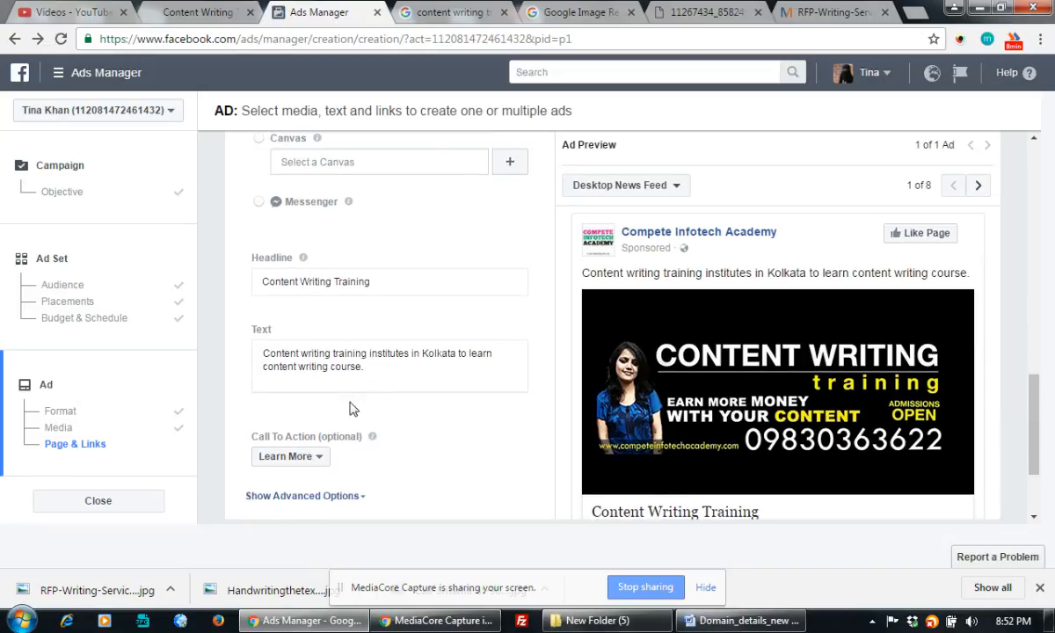
click(378, 288)
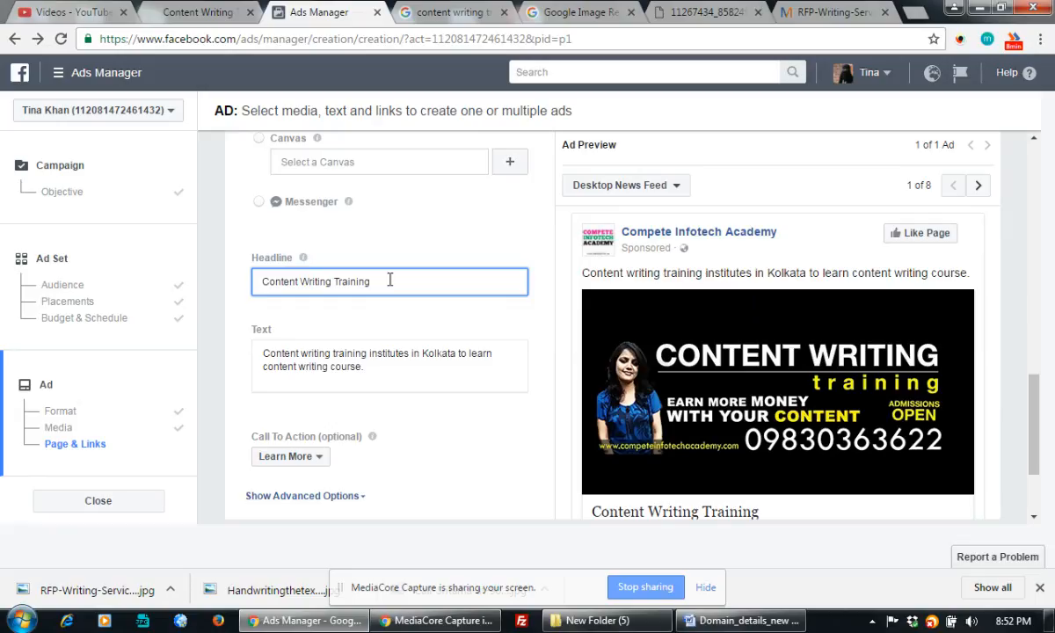
Replace the image-results address with google.co and load the Google UK home page
click(447, 12)
scroll(431, 53, up, 2)
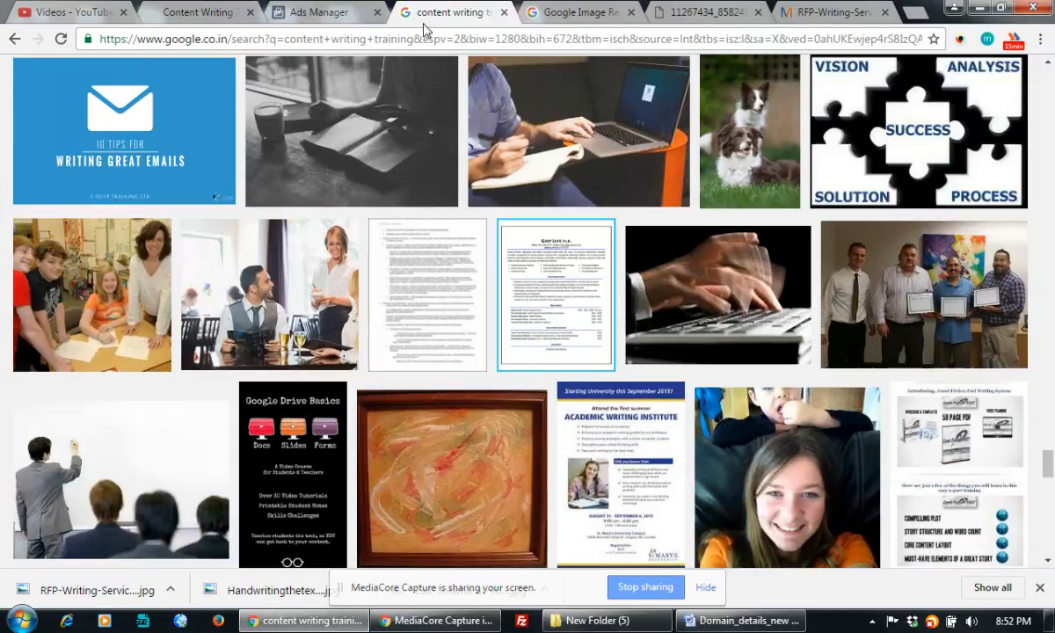
double_click(392, 39)
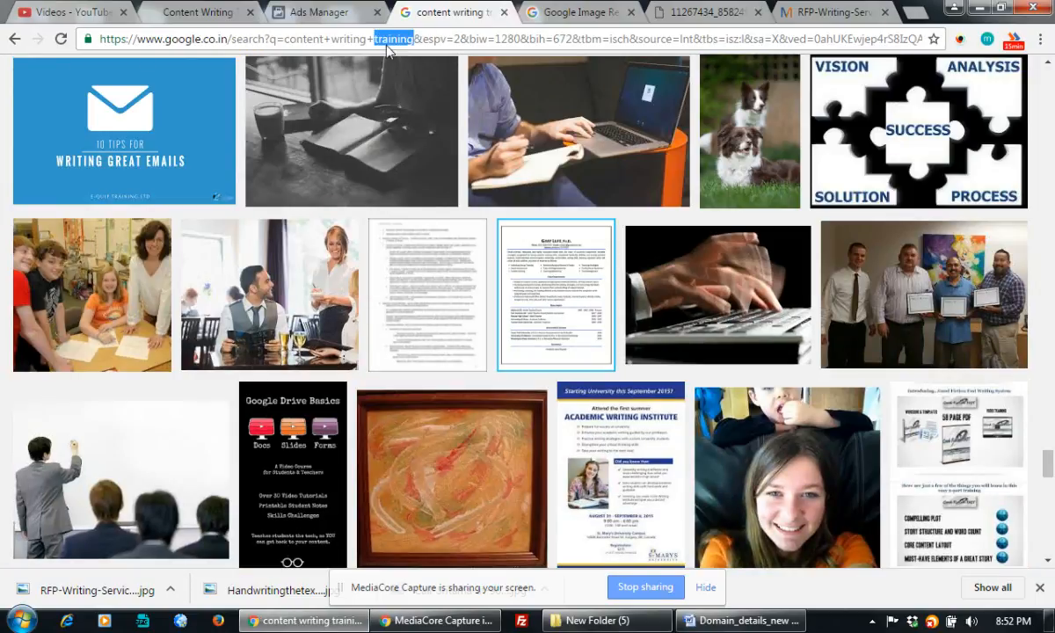
click(386, 41)
key(ctrl+a)
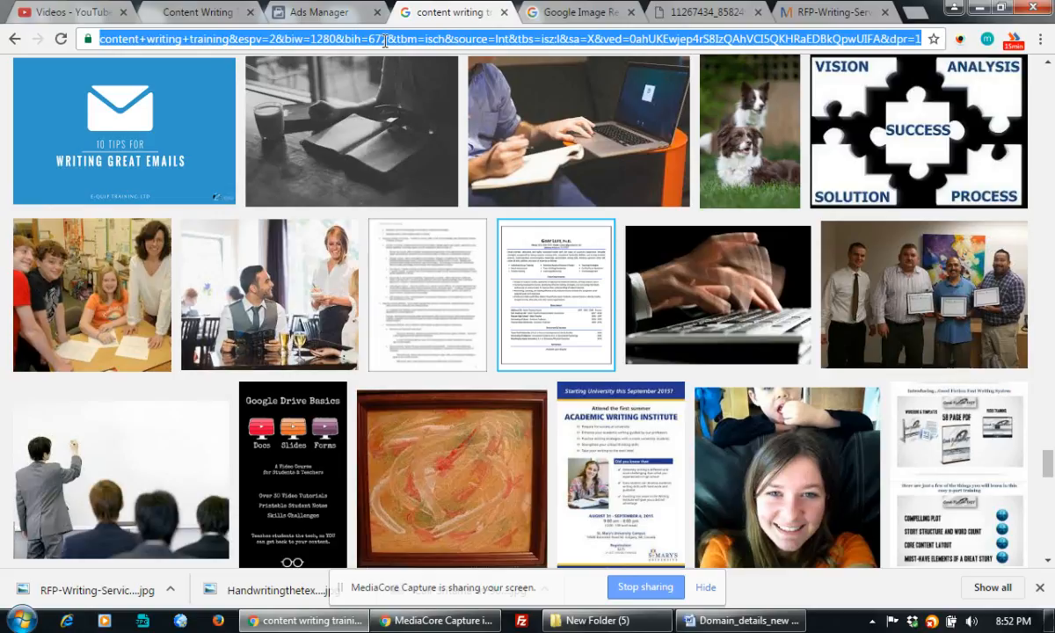
text(google.co.)
key(Return)
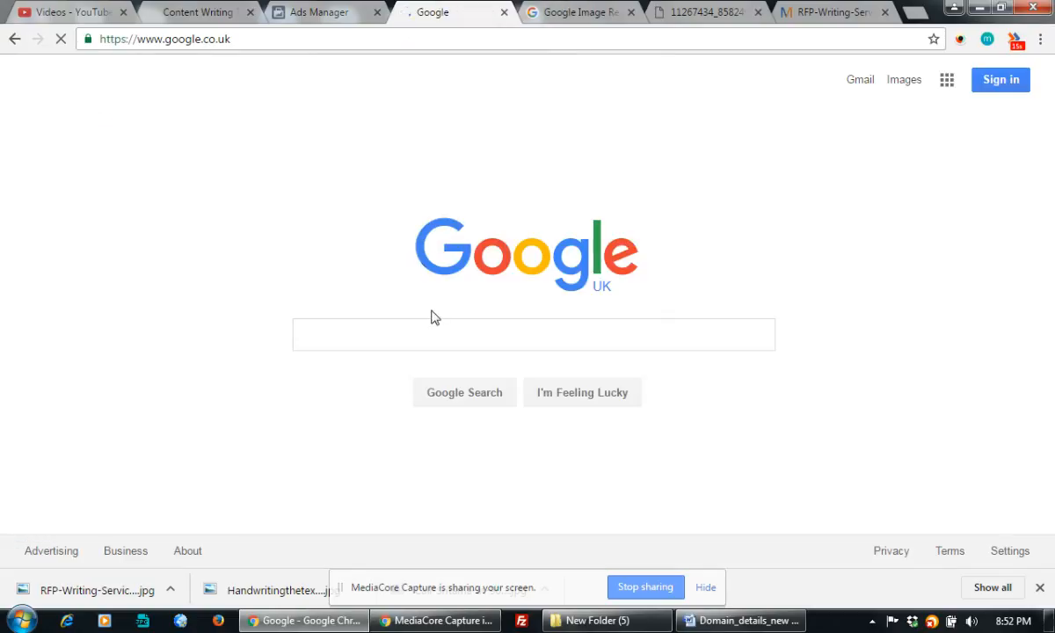
Search Google for 'content writing training' and scroll through the results
click(330, 341)
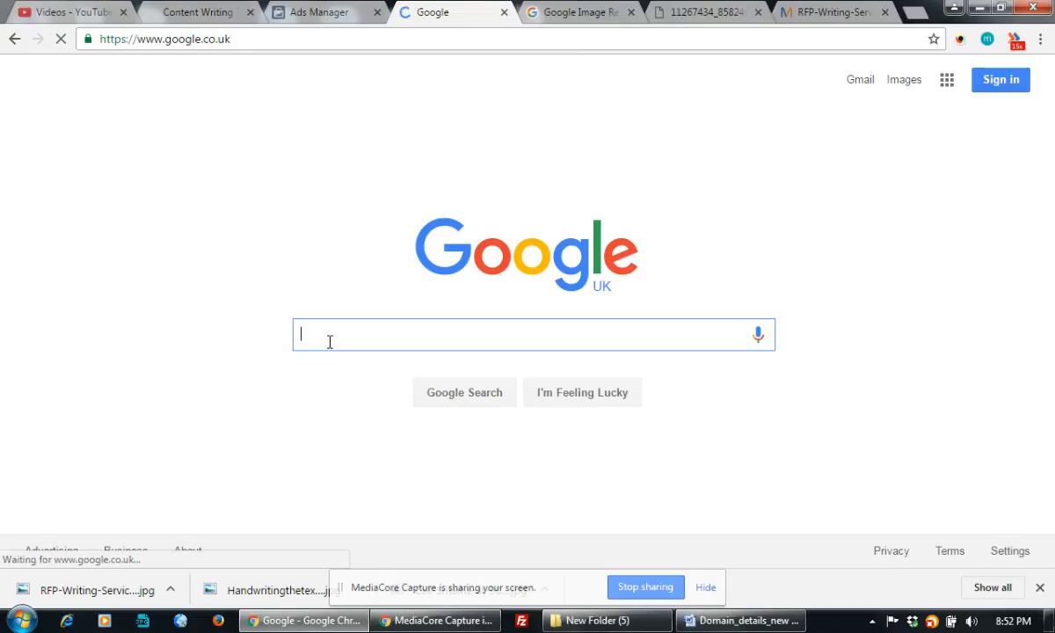
text(conte)
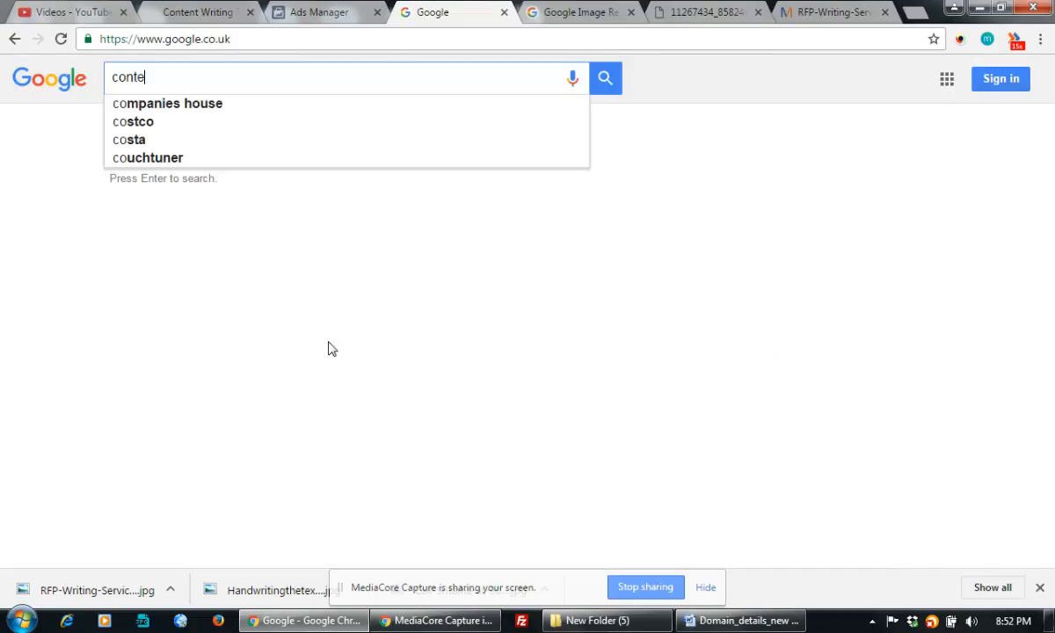
text(nt writing t)
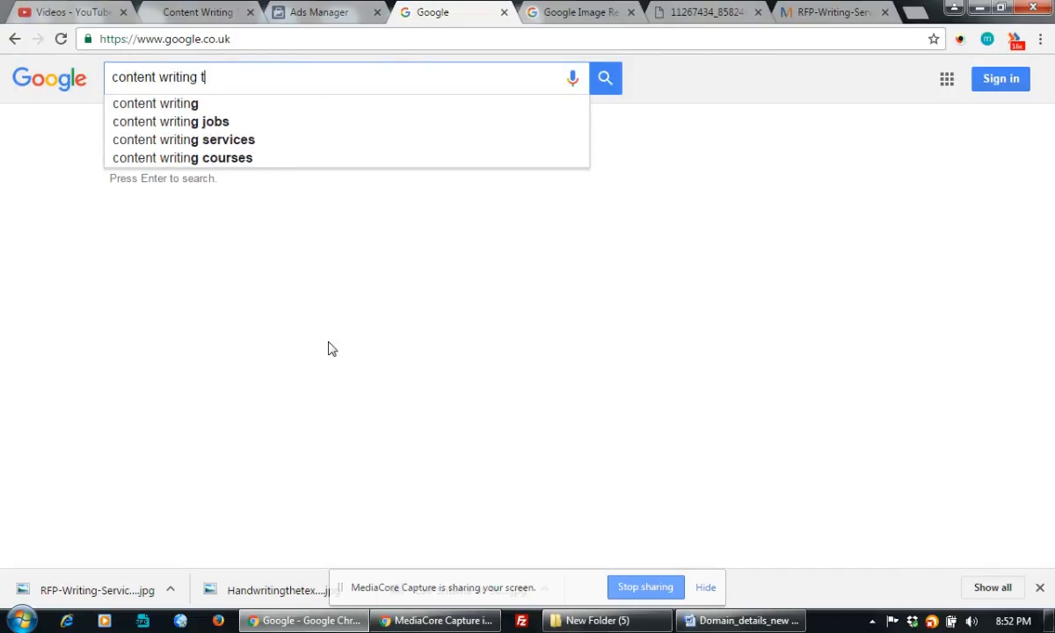
text(raining)
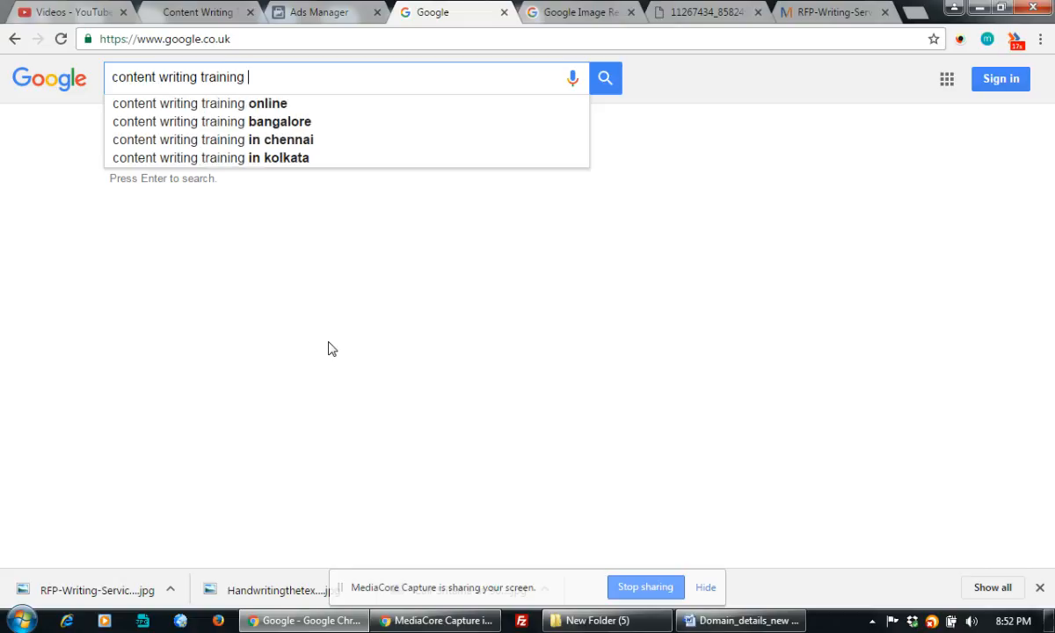
key(Return)
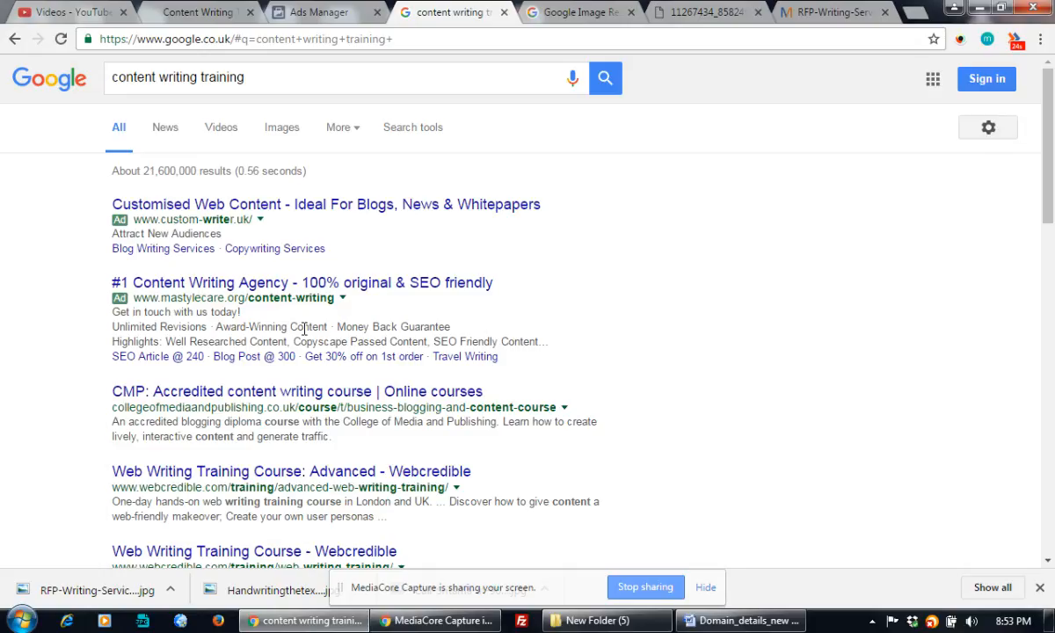
scroll(589, 251, down, 3)
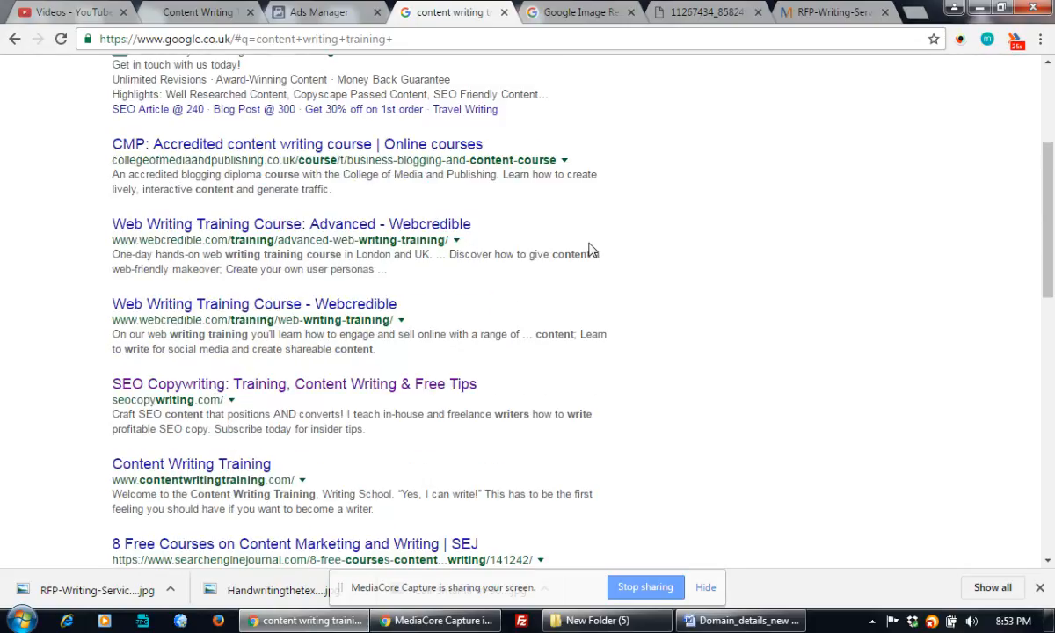
scroll(592, 250, down, 6)
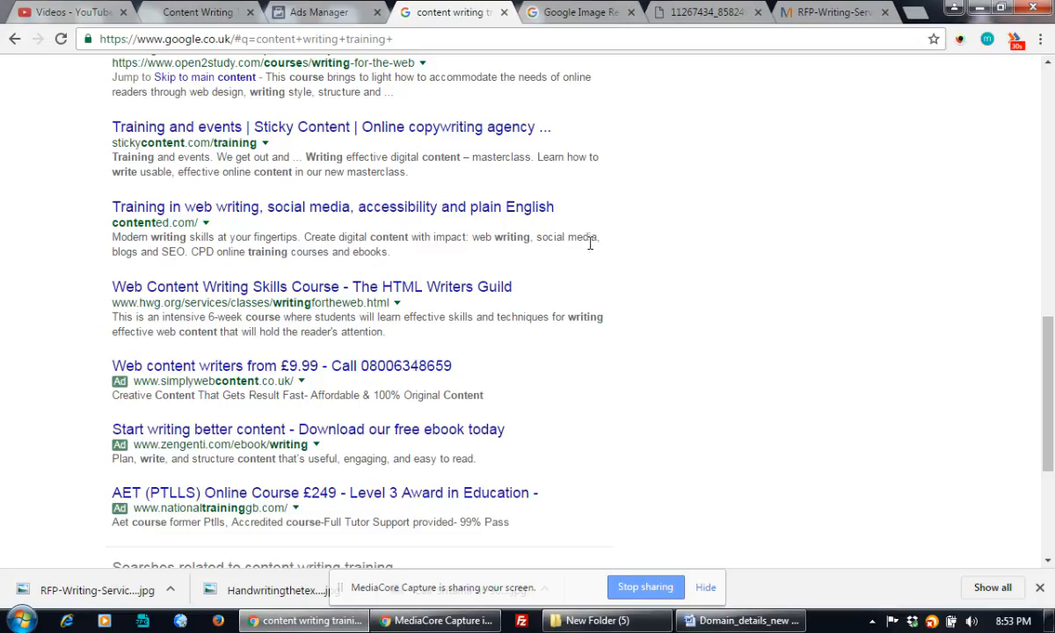
scroll(590, 244, down, 3)
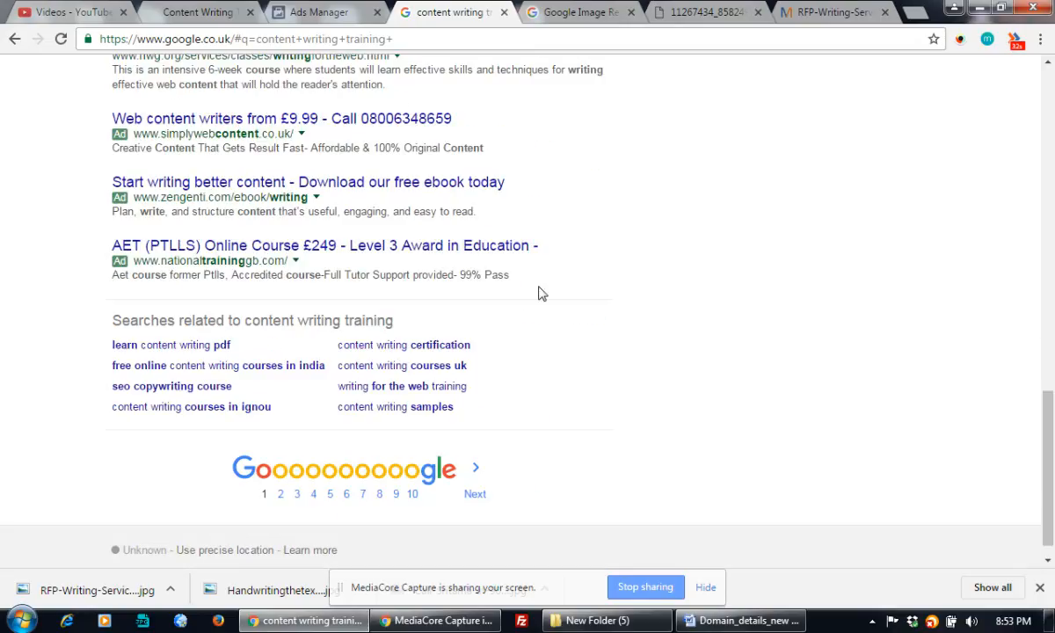
Open the related search 'content writing certification' and select 'certification' in the query
click(437, 345)
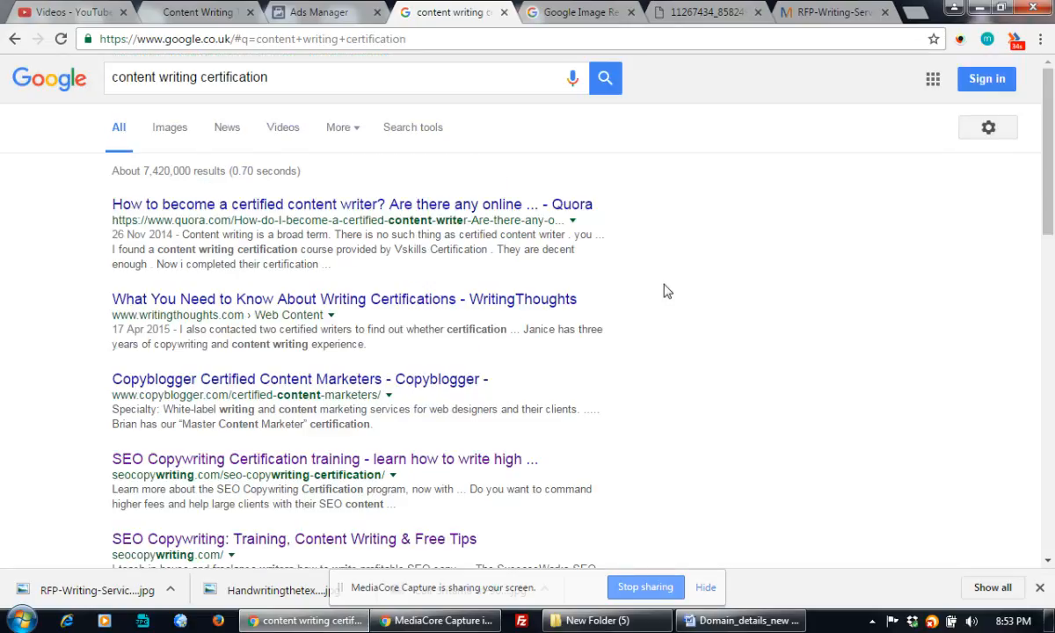
scroll(666, 291, down, 10)
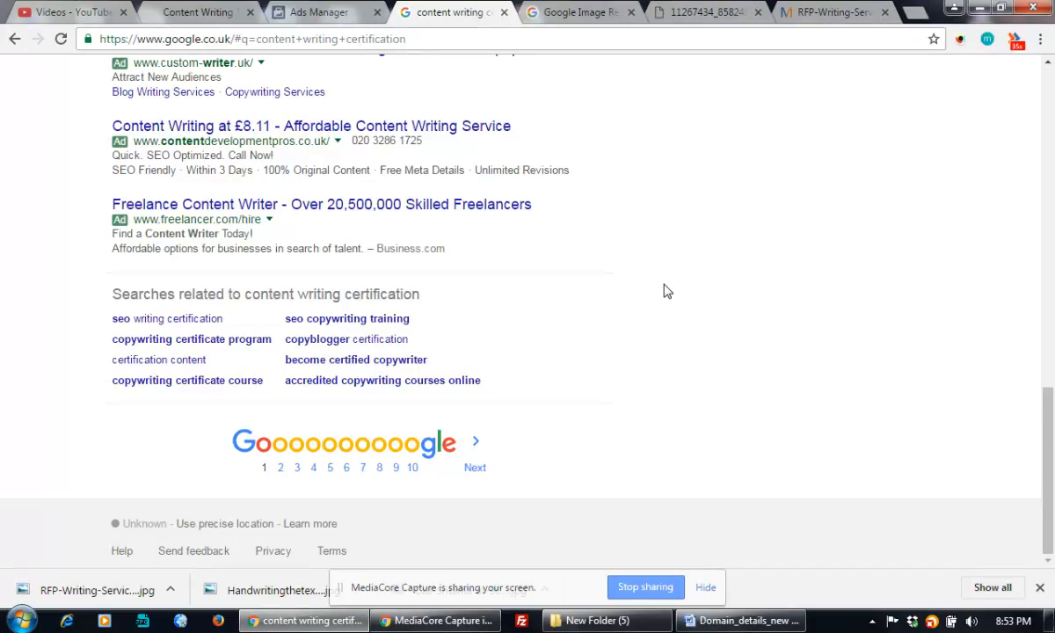
scroll(666, 292, up, 1)
scroll(666, 291, up, 2)
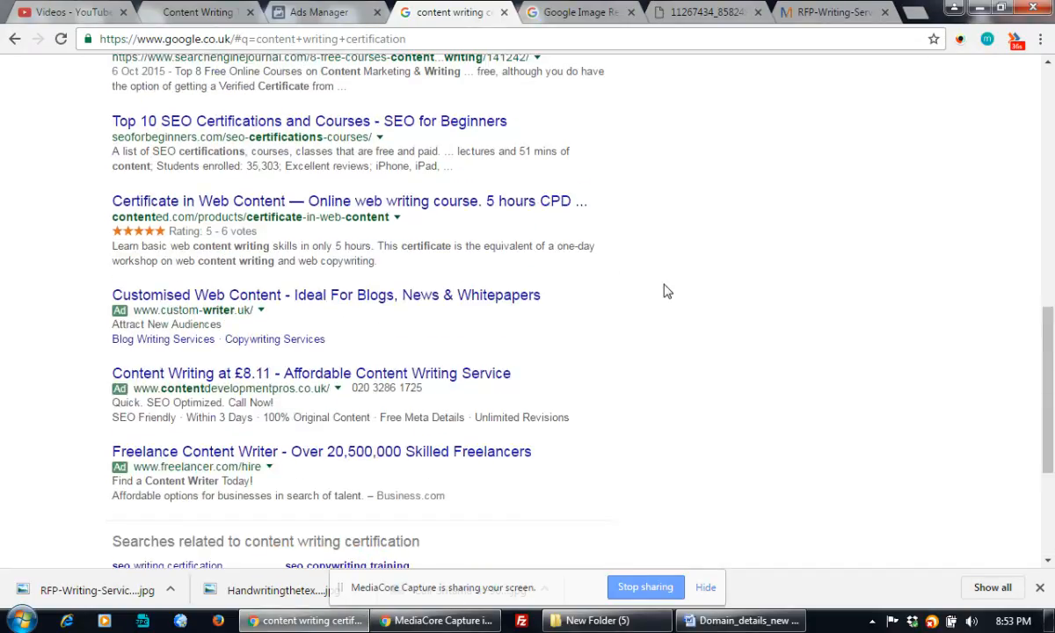
scroll(666, 291, up, 8)
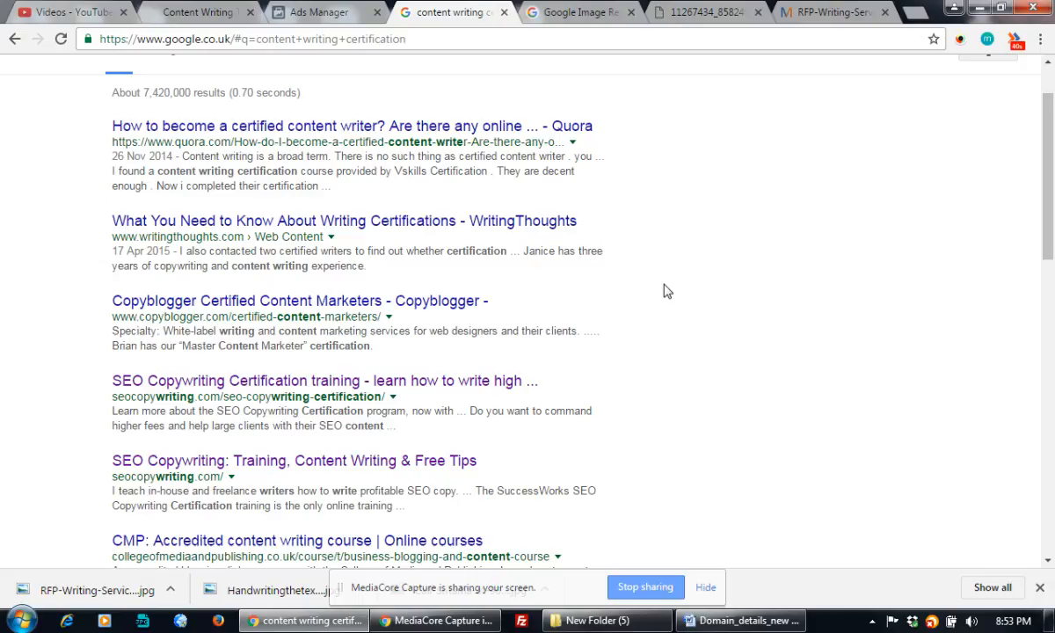
scroll(665, 291, up, 1)
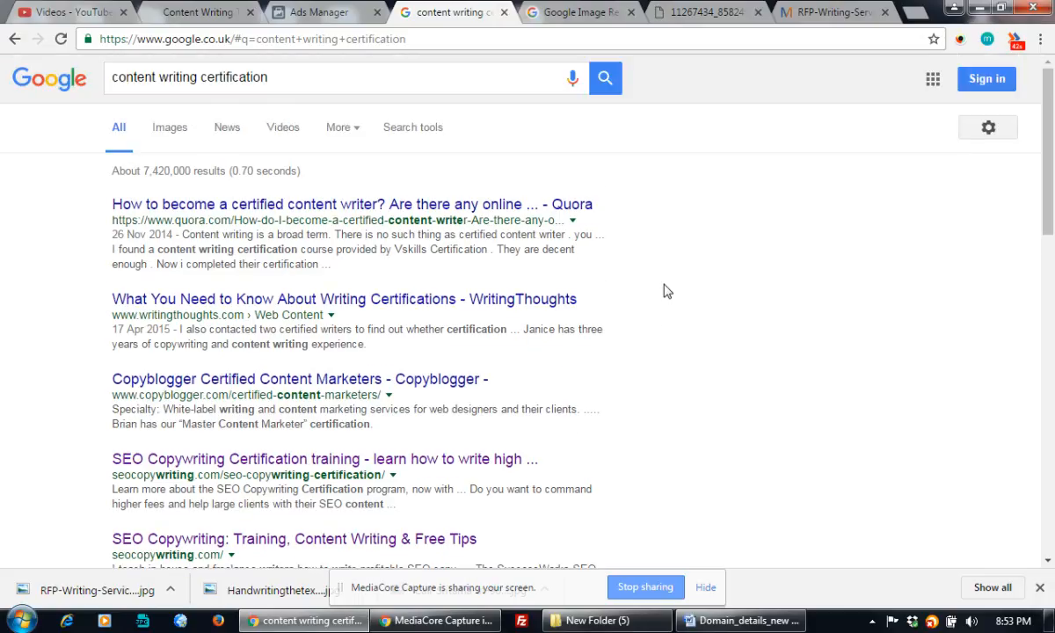
scroll(666, 291, down, 6)
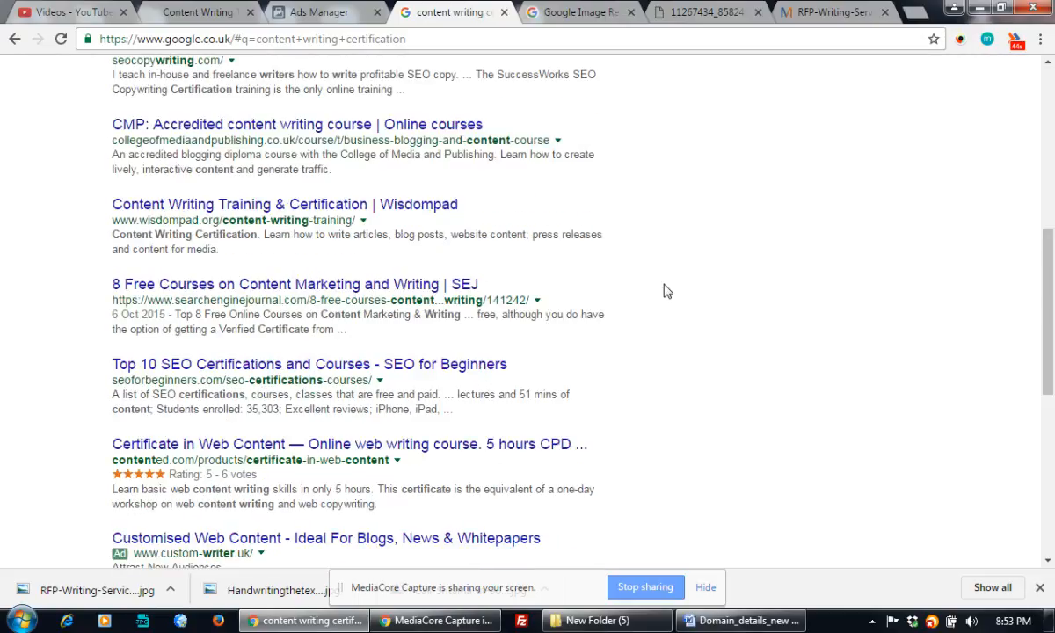
scroll(666, 291, down, 1)
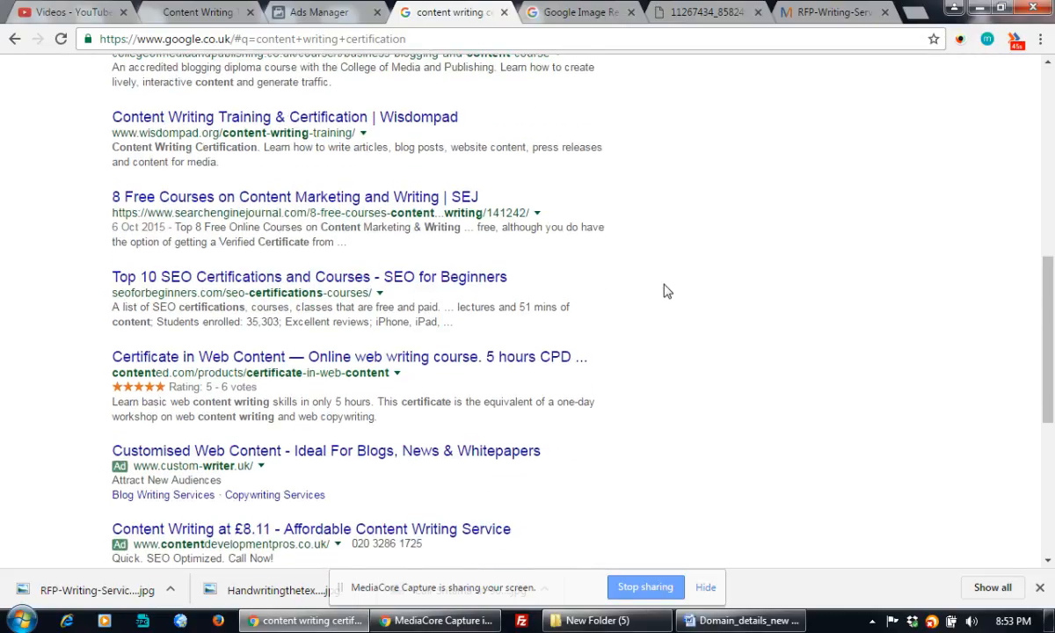
scroll(666, 291, down, 4)
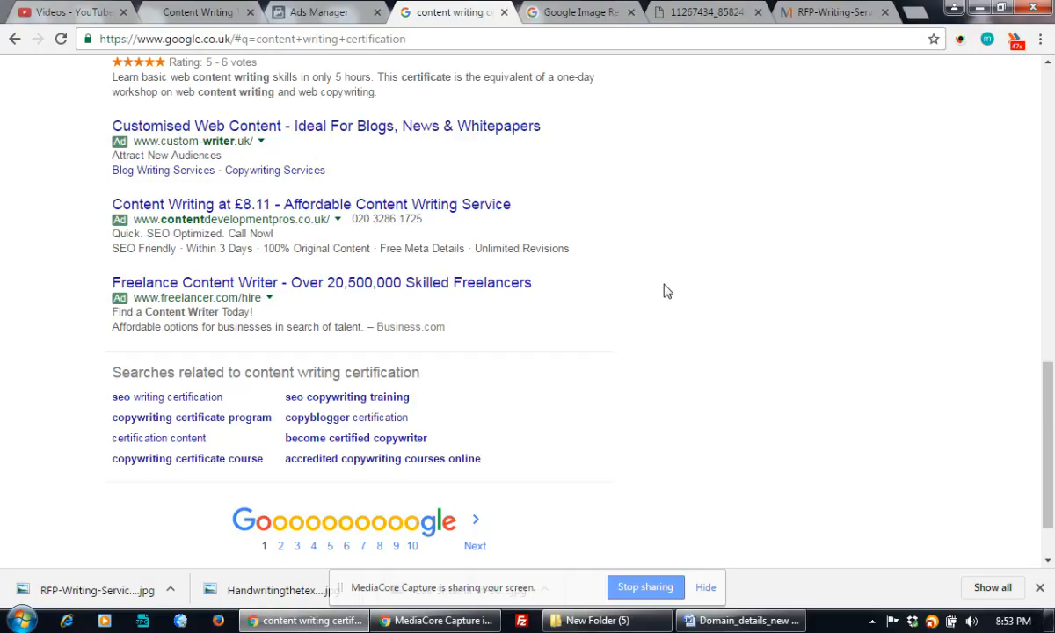
scroll(666, 291, up, 11)
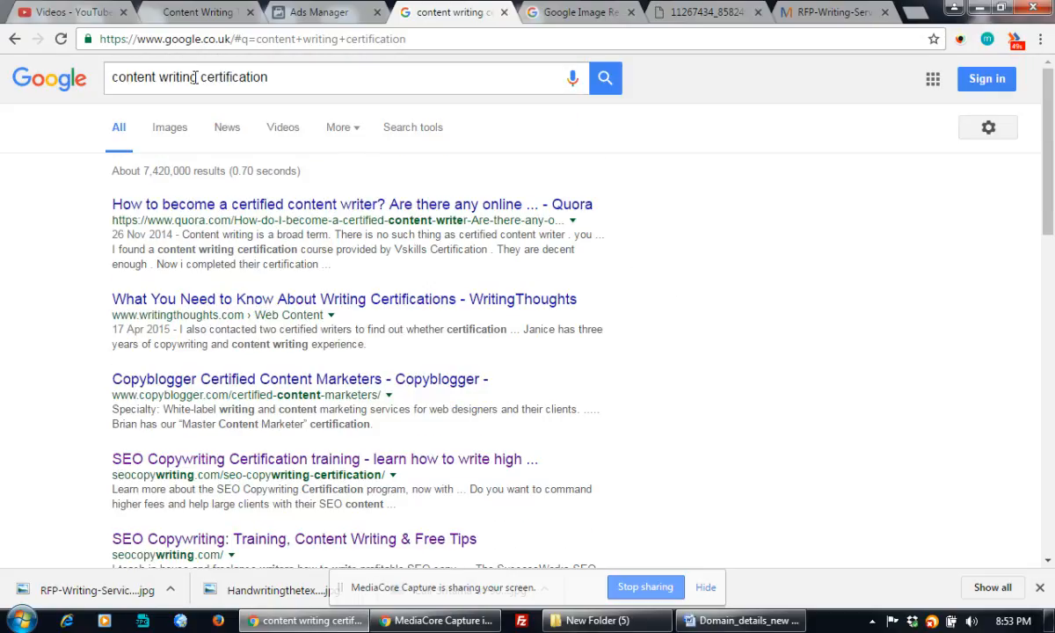
drag(200, 77, 358, 74)
Search 'content writing course' and select 'Content Writing Skills Course' in The HTML Writers Guild result
text(co)
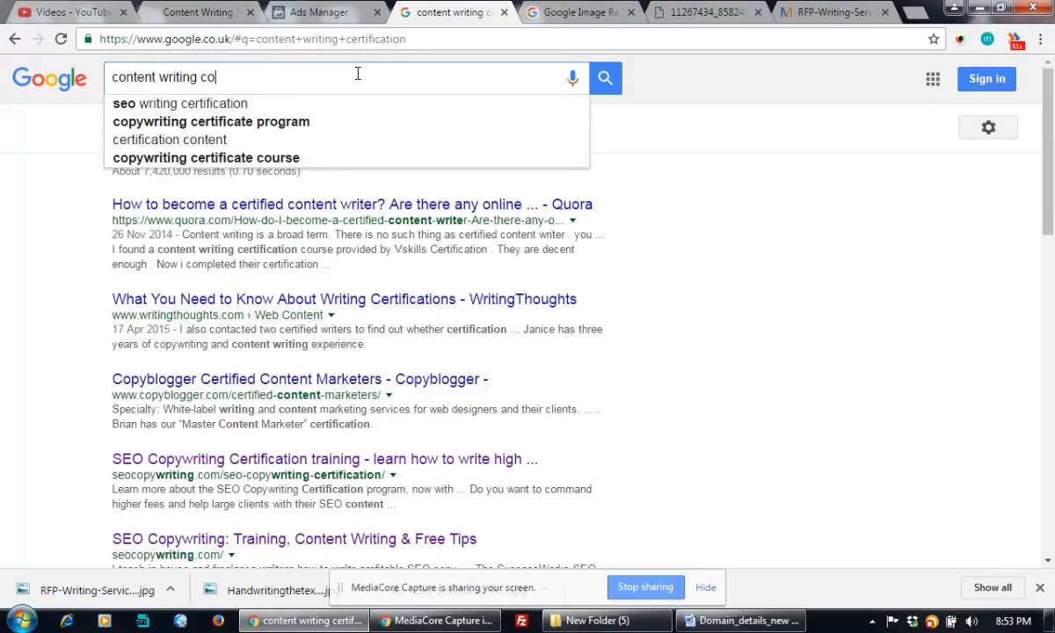
text(urse)
key(Return)
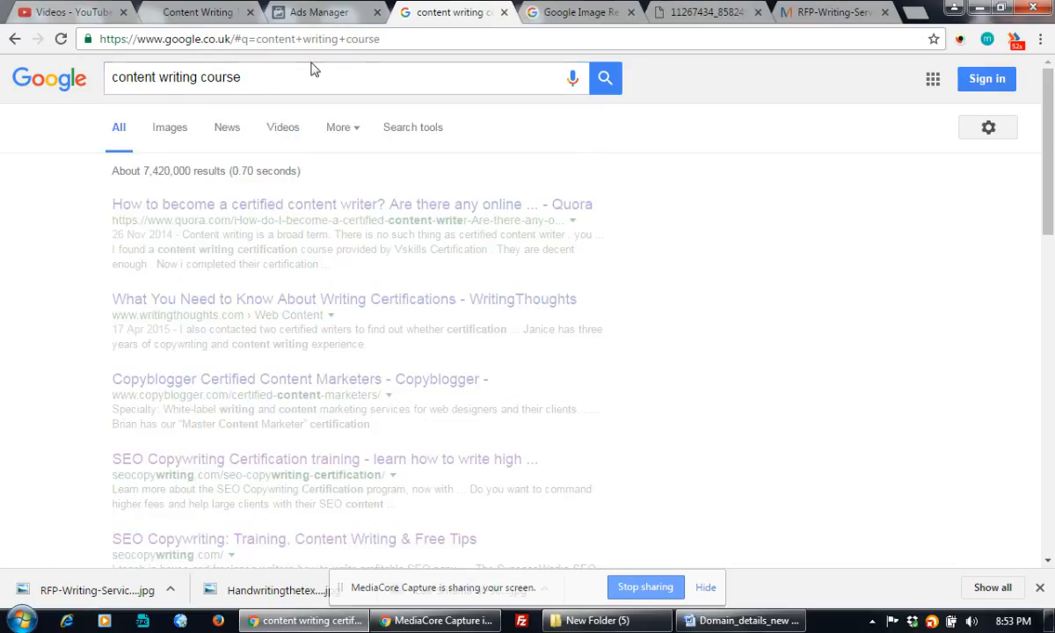
scroll(358, 219, down, 10)
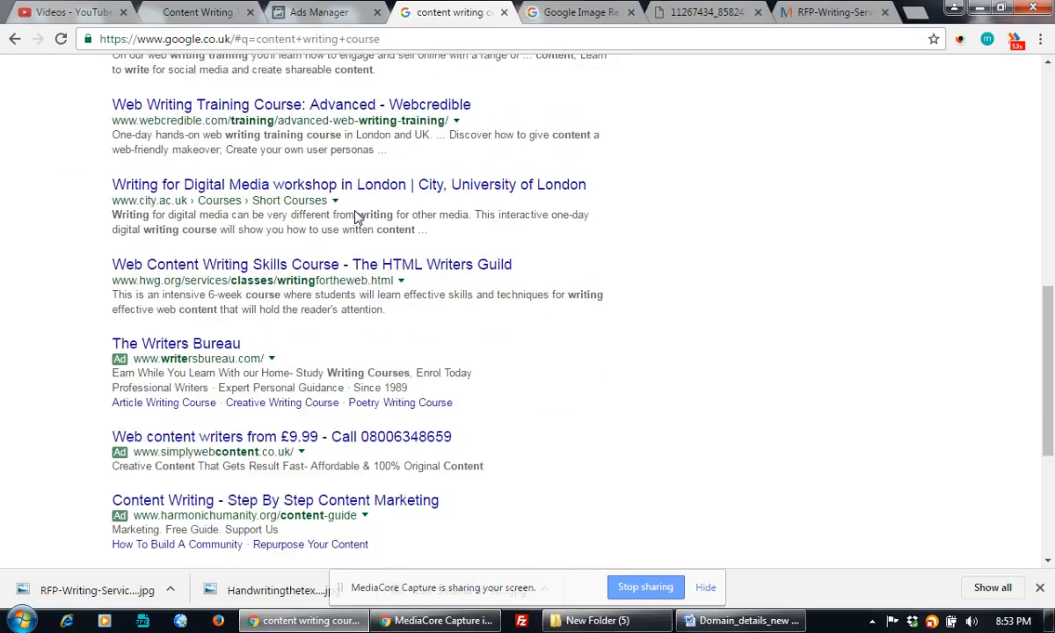
scroll(358, 219, down, 1)
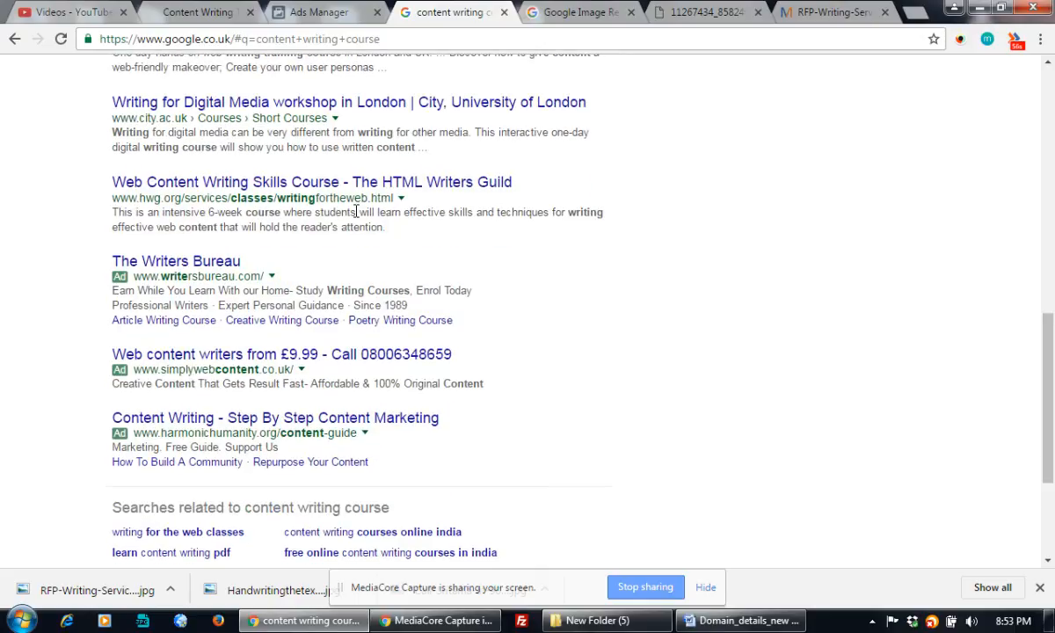
scroll(357, 212, up, 6)
scroll(356, 214, down, 2)
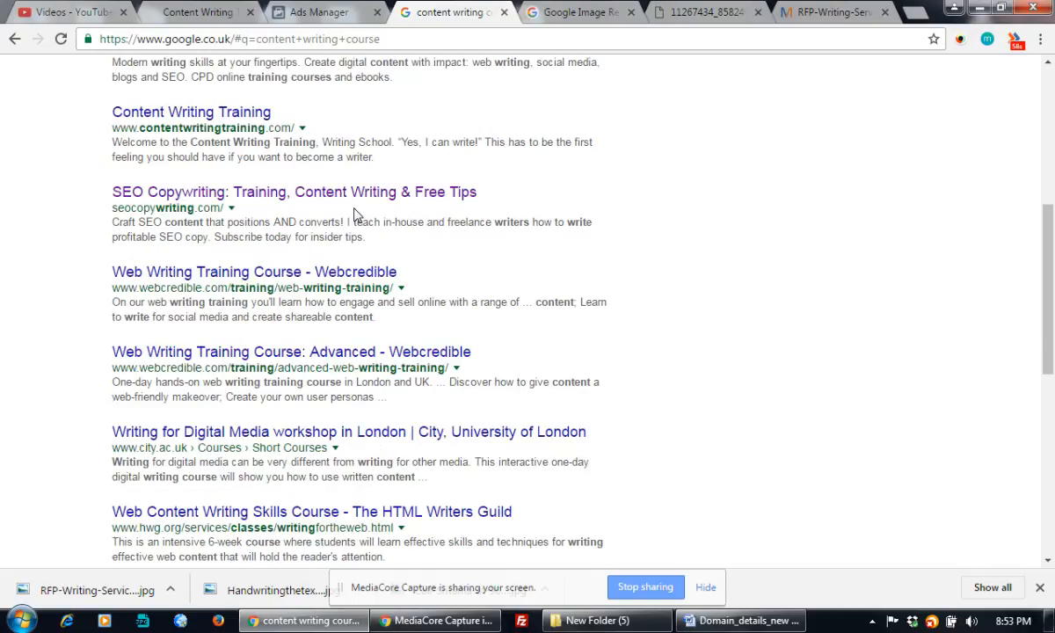
scroll(356, 213, down, 1)
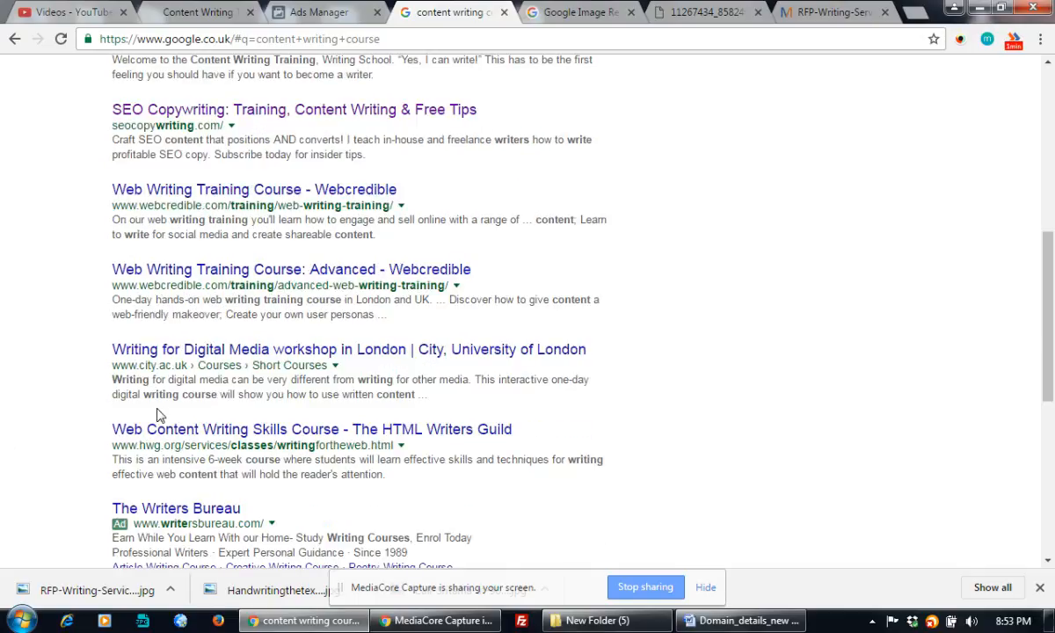
drag(147, 429, 343, 435)
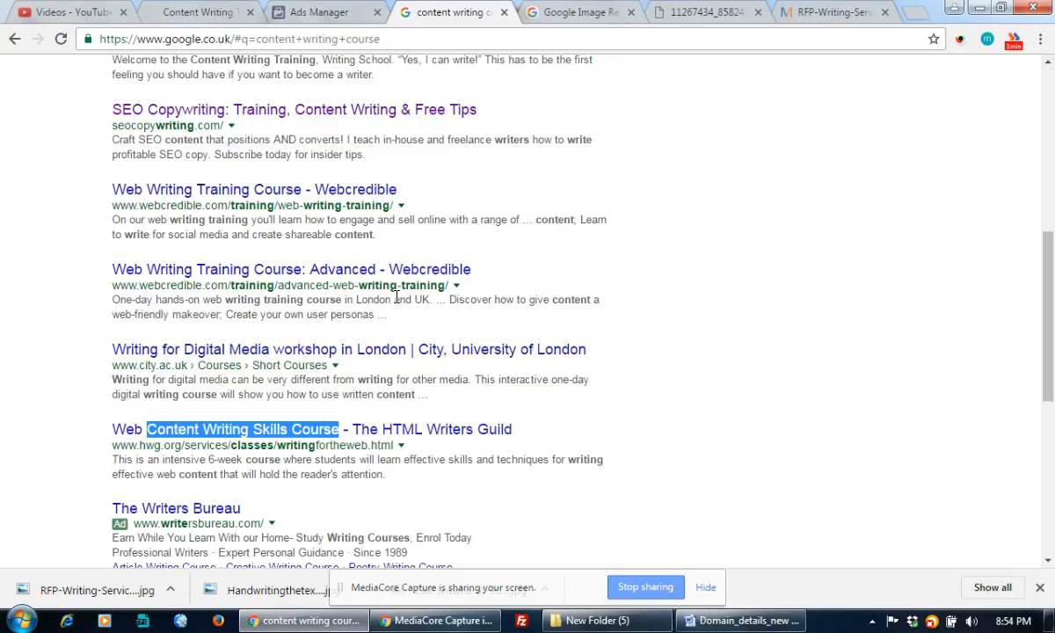
Replace the headline with 'Content Writing Skills Course - Get 50% OFF & FREE DEmo Class'
click(317, 11)
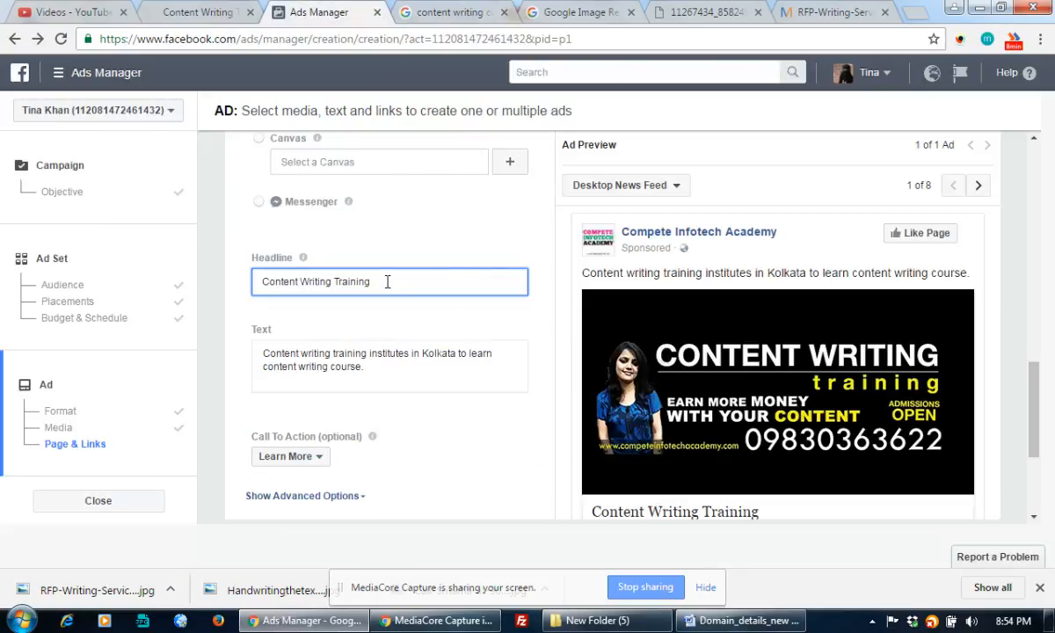
drag(387, 281, 237, 279)
text(Content Writing Skills Course)
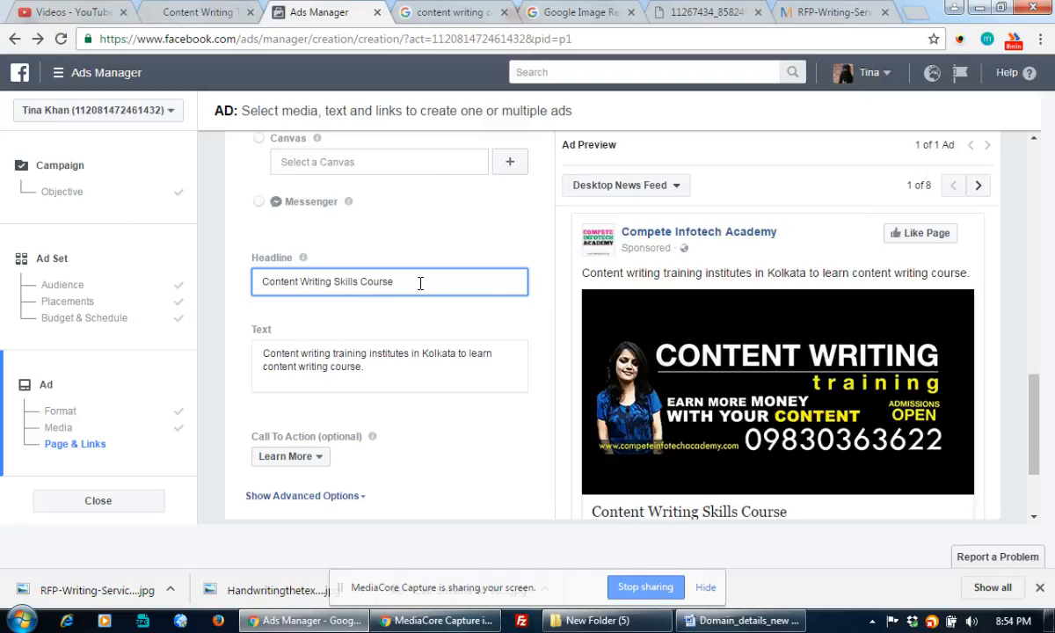
text(- Get 50)
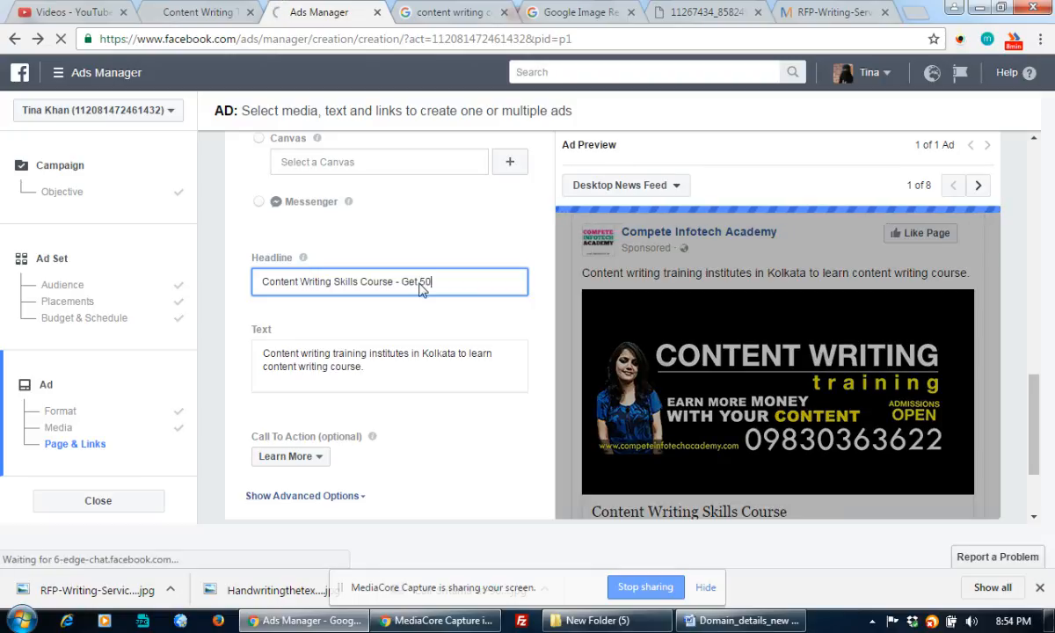
text(% OFF)
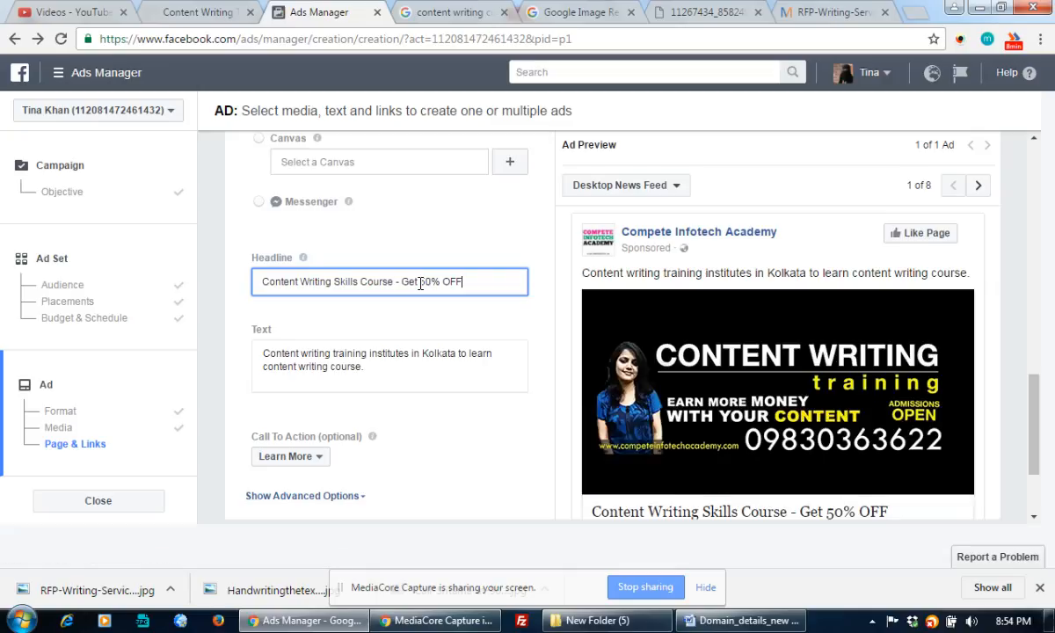
text(& FREE DEmo Class)
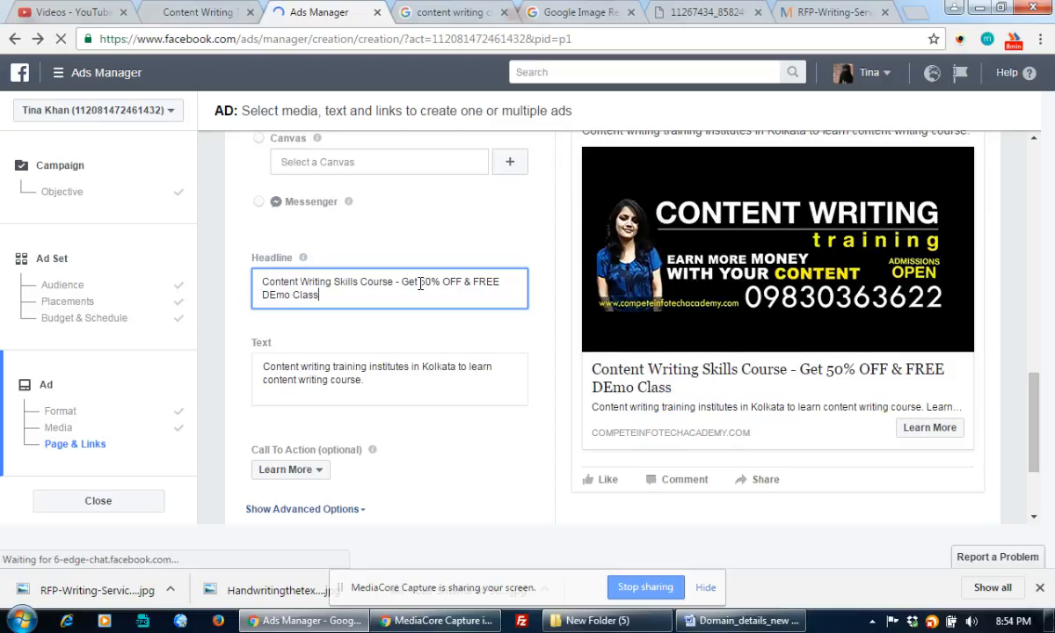
Correct 'DEmo' to 'Demo' and append 'from 15+Years Exp Mentors' to the headline
drag(269, 294, 274, 294)
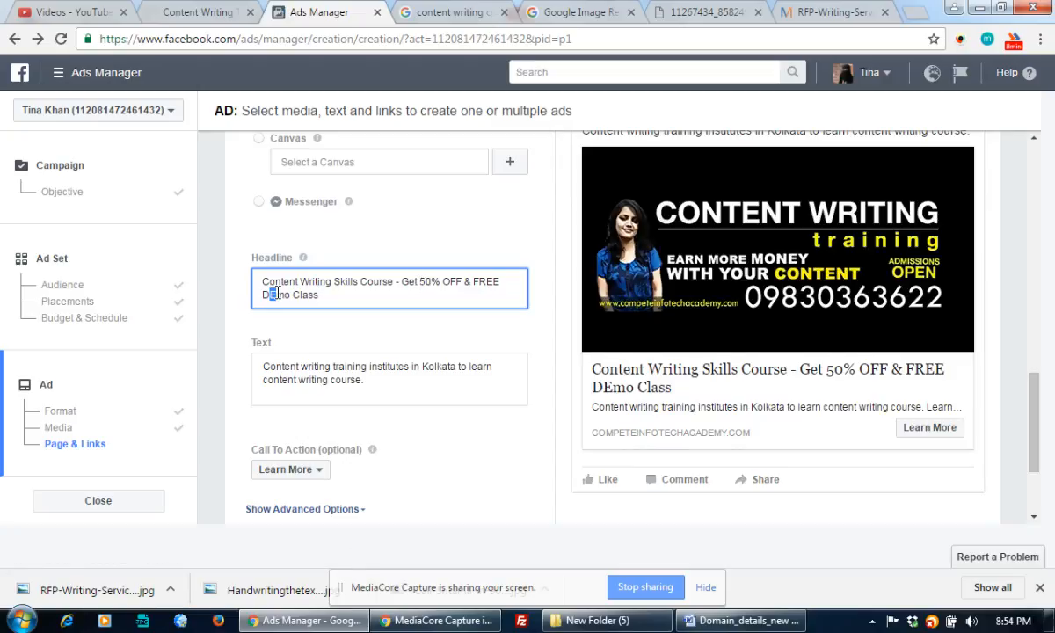
text(e)
click(331, 297)
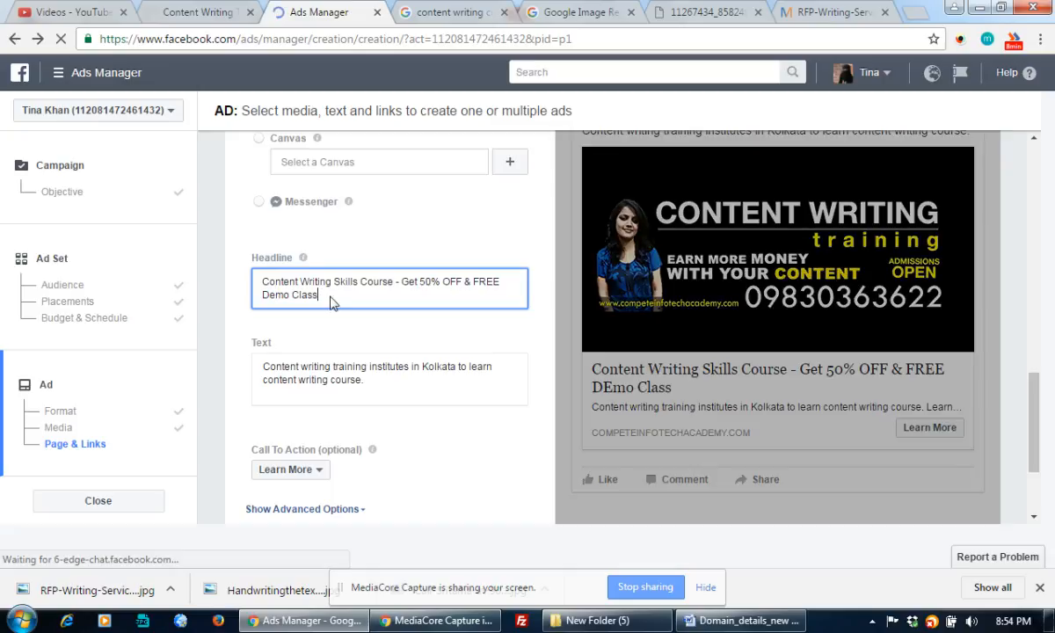
text(from)
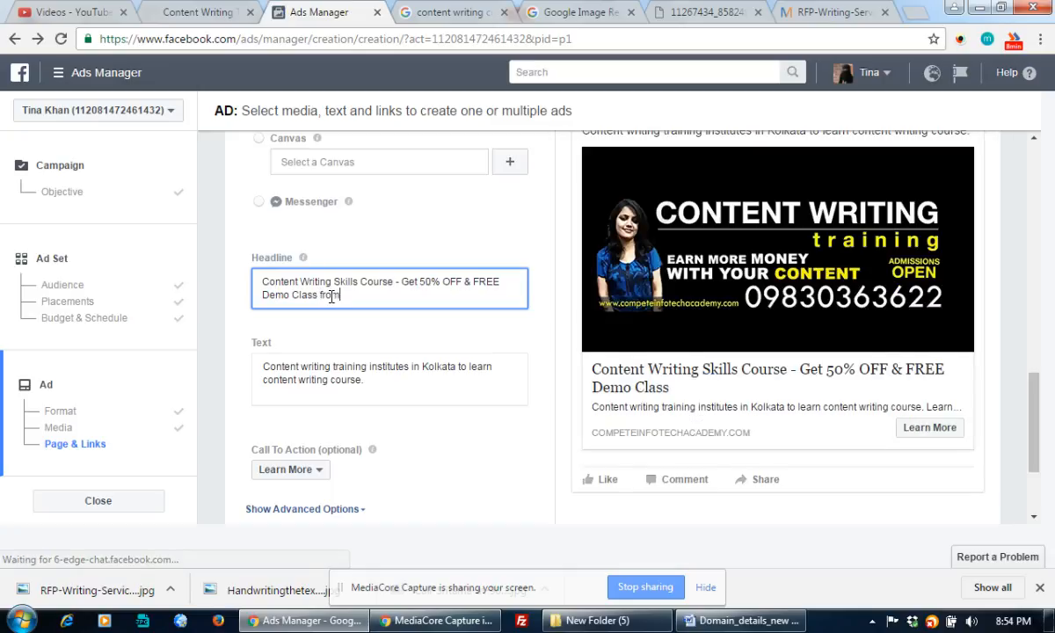
text( 15+)
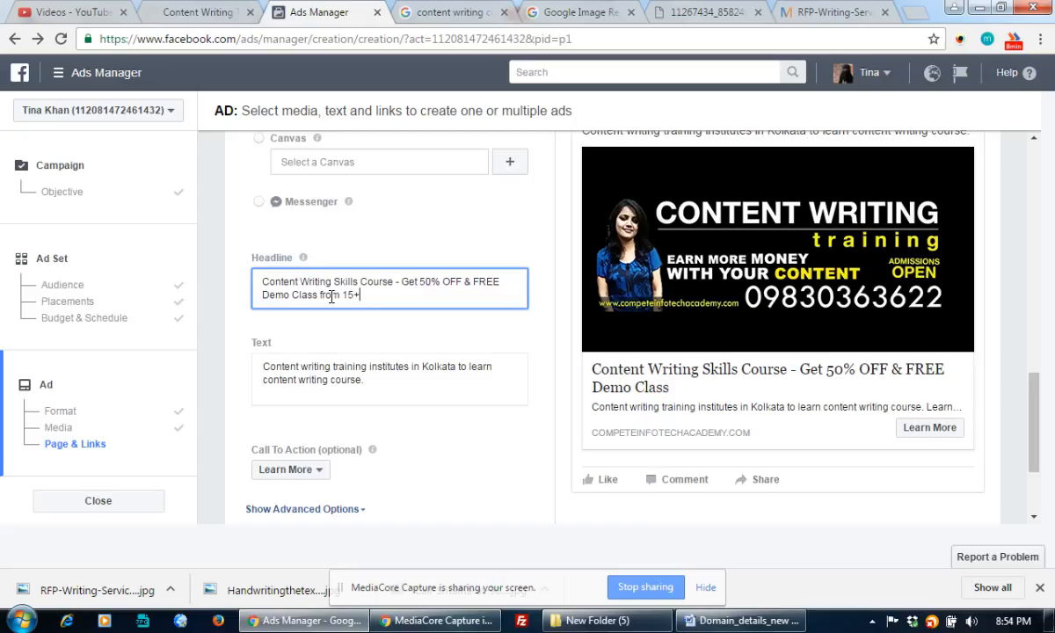
text(Years oD)
key(BackSpace)
key(BackSpace)
text(Exp)
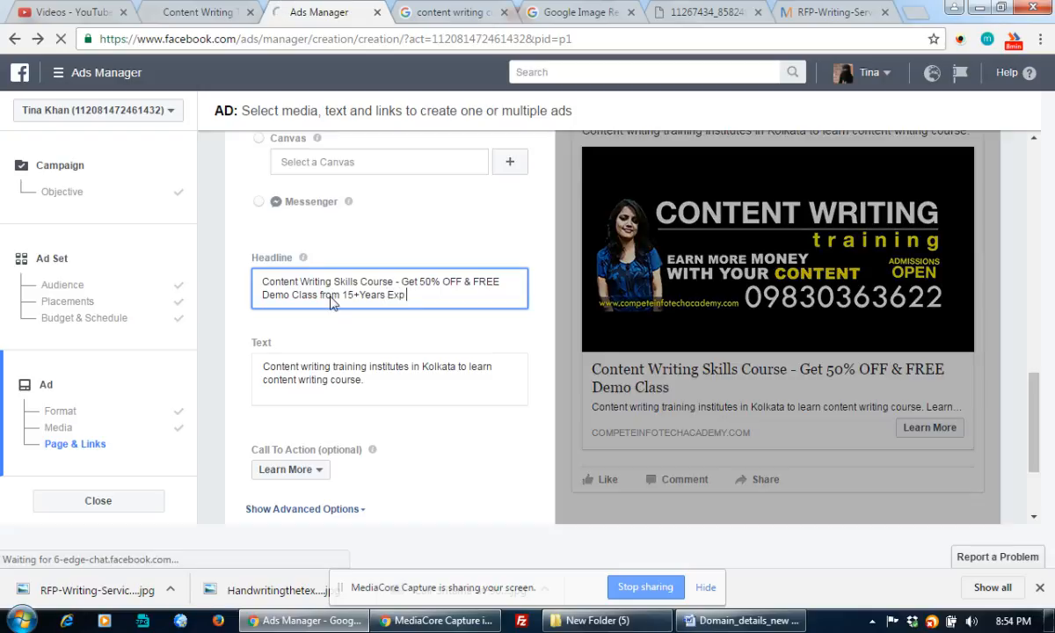
text( Men)
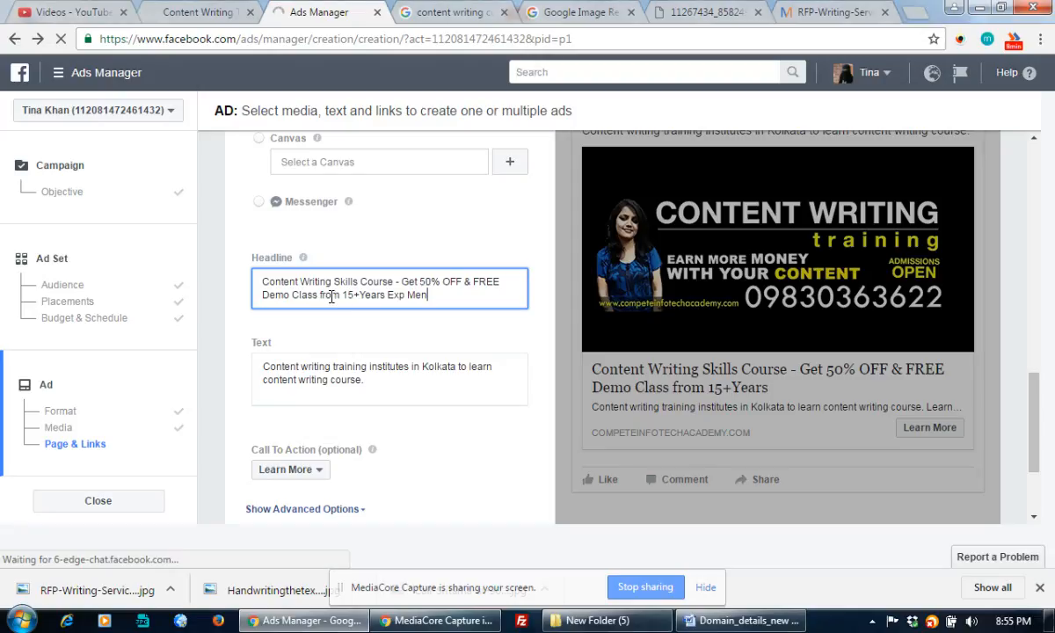
text(tors.)
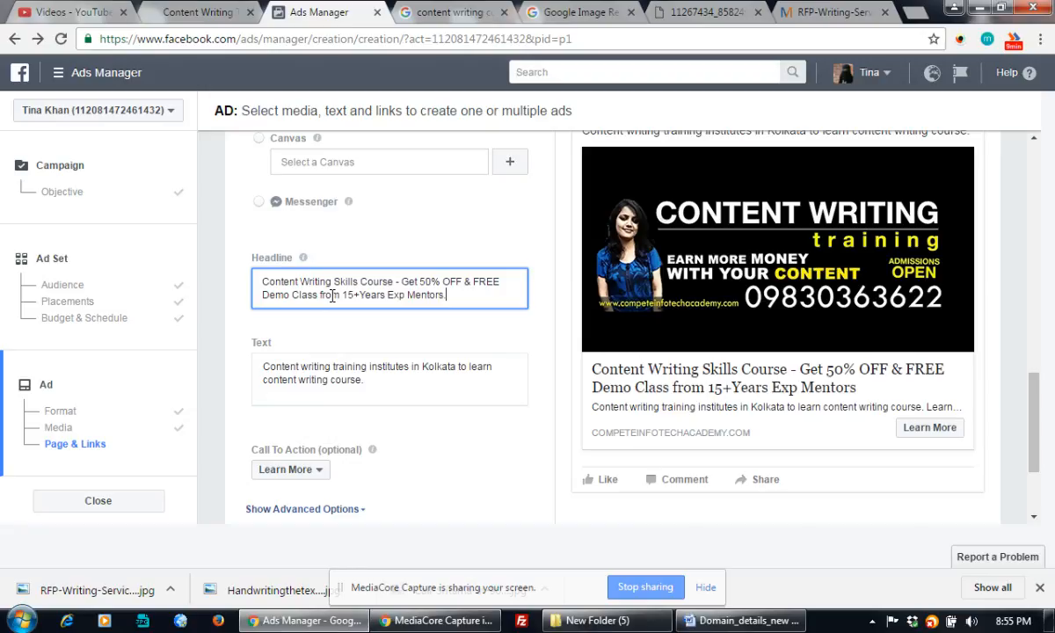
click(373, 348)
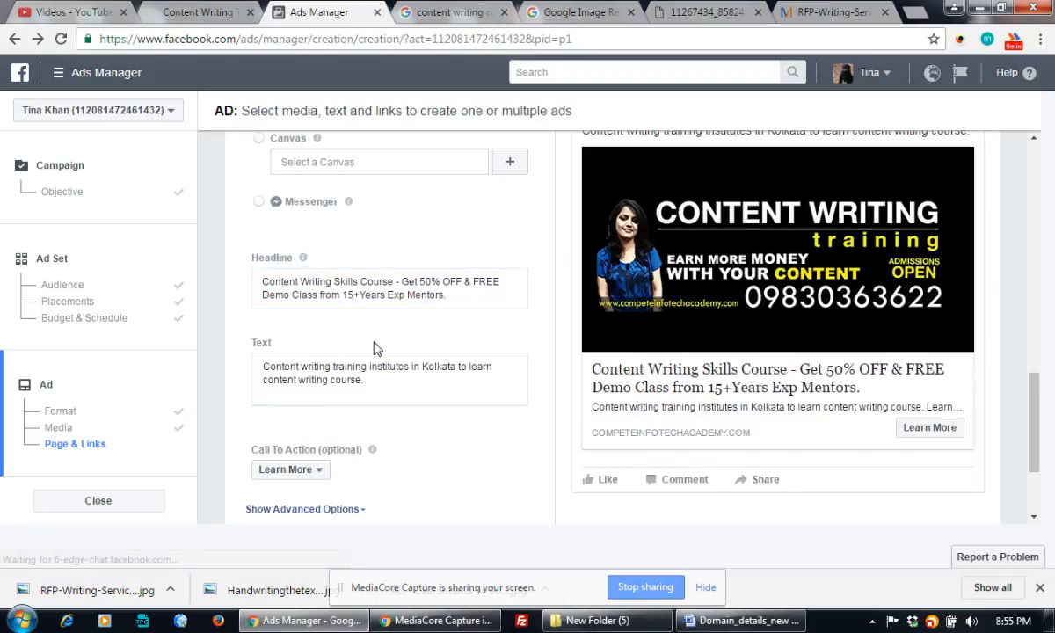
Insert 'Call' and the contact person's name at the start of the ad's body text
click(328, 366)
drag(393, 379, 260, 364)
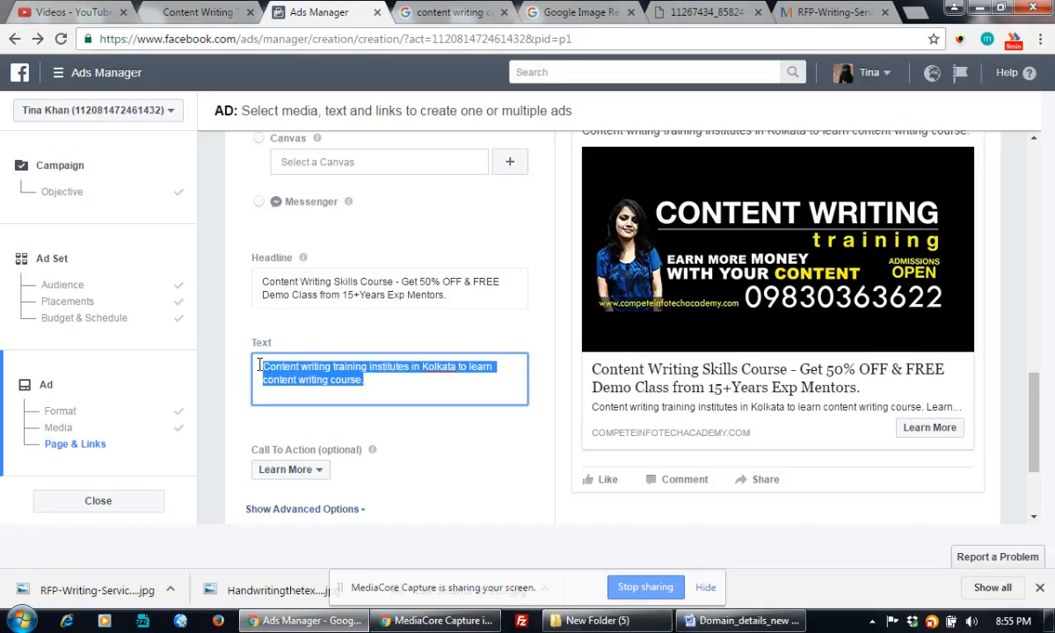
click(381, 380)
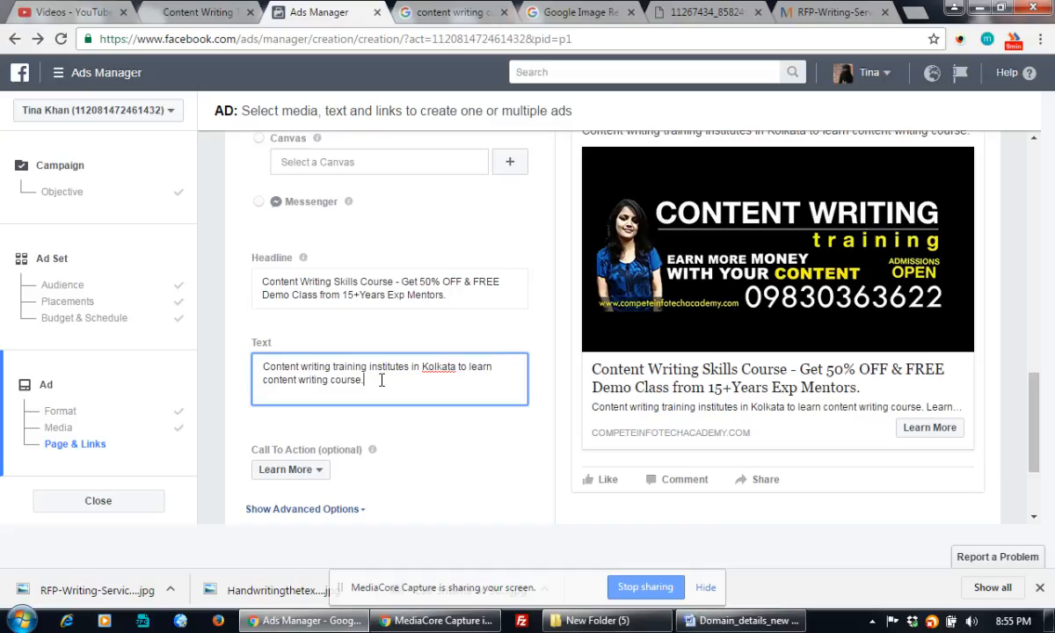
click(264, 366)
text(Call)
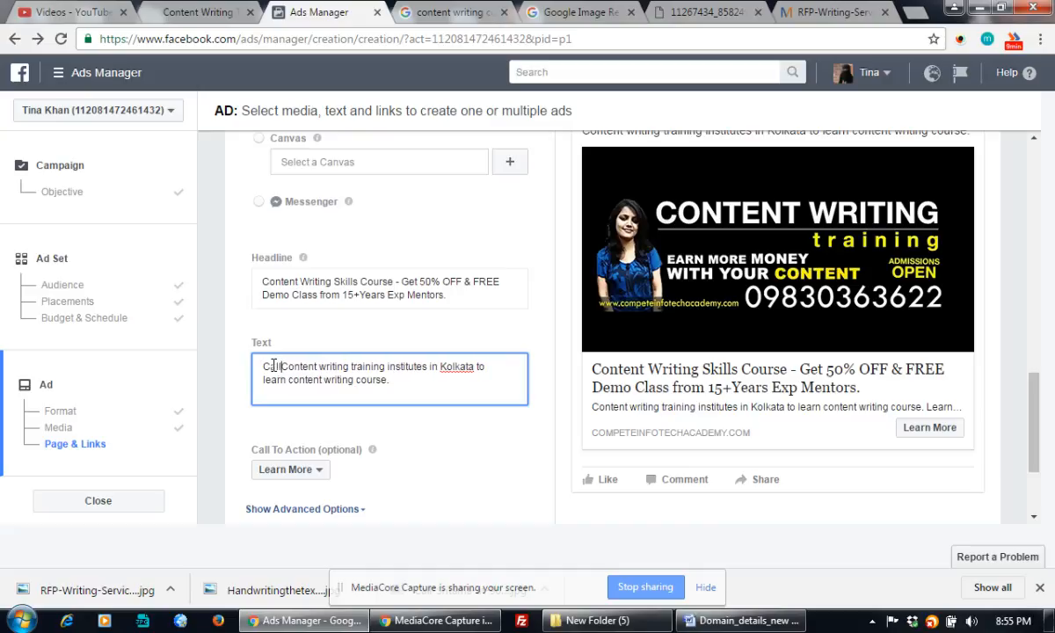
text( NISHA)
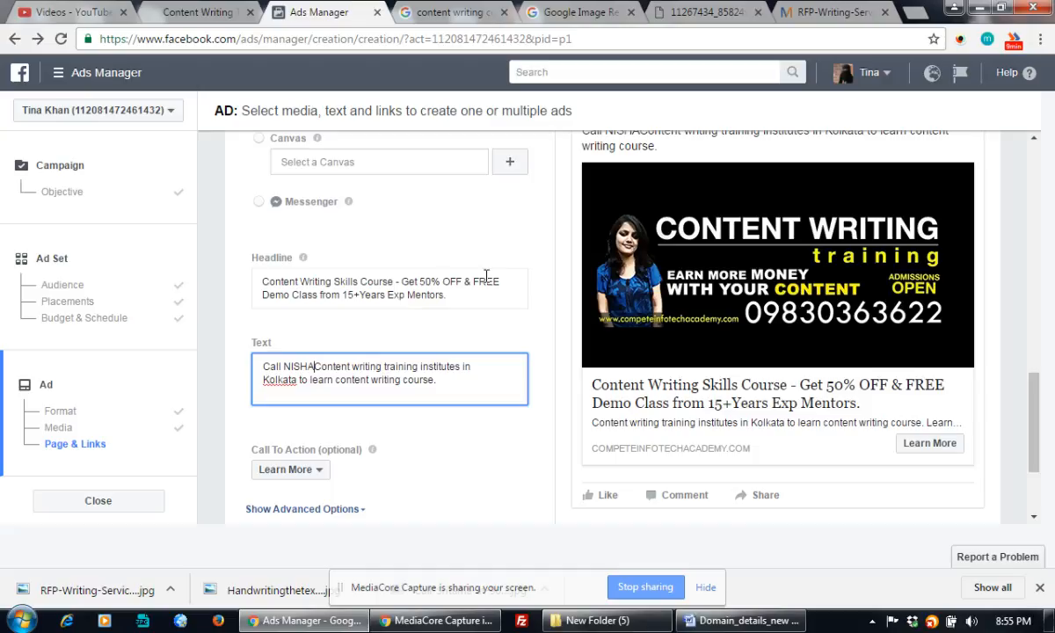
Replace 'from 15+Years Exp Mentors.' with a call-now line giving the contact's name and phone number
drag(321, 295, 455, 296)
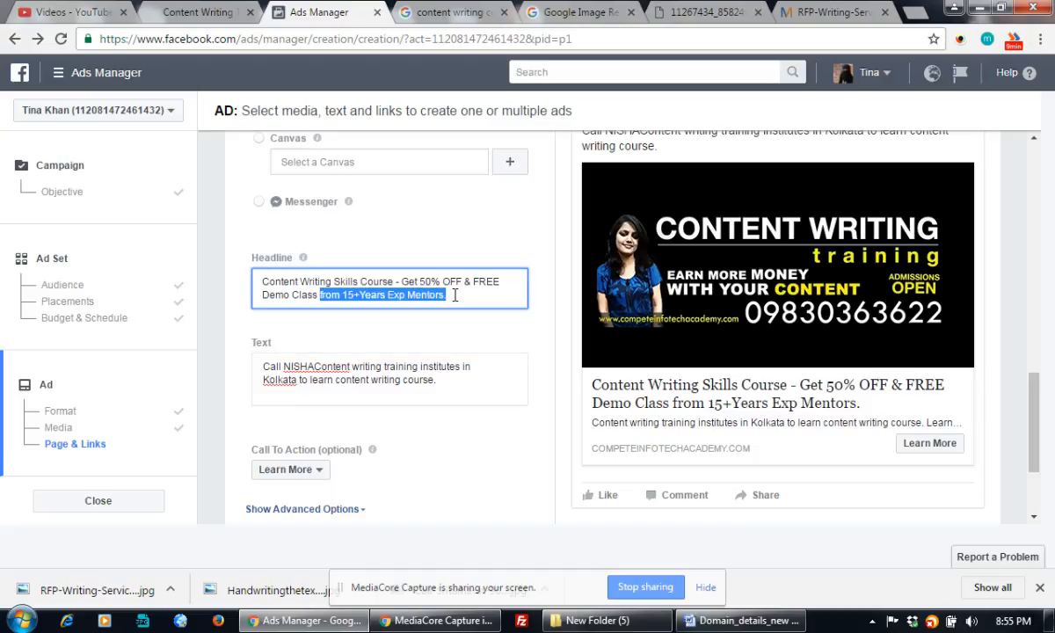
text(- Call N)
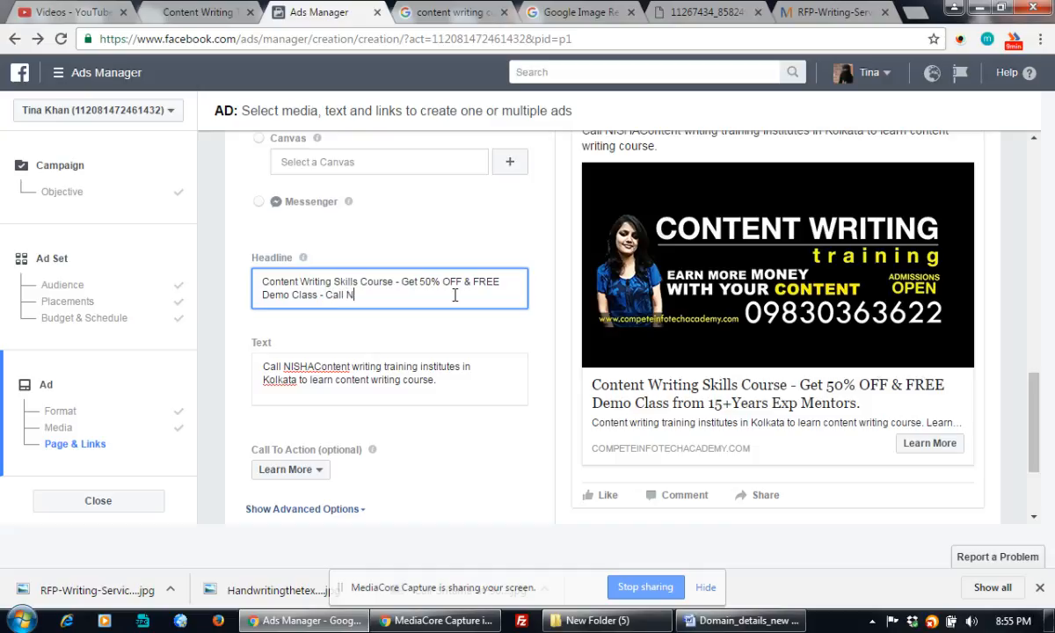
text(ISHA Now )
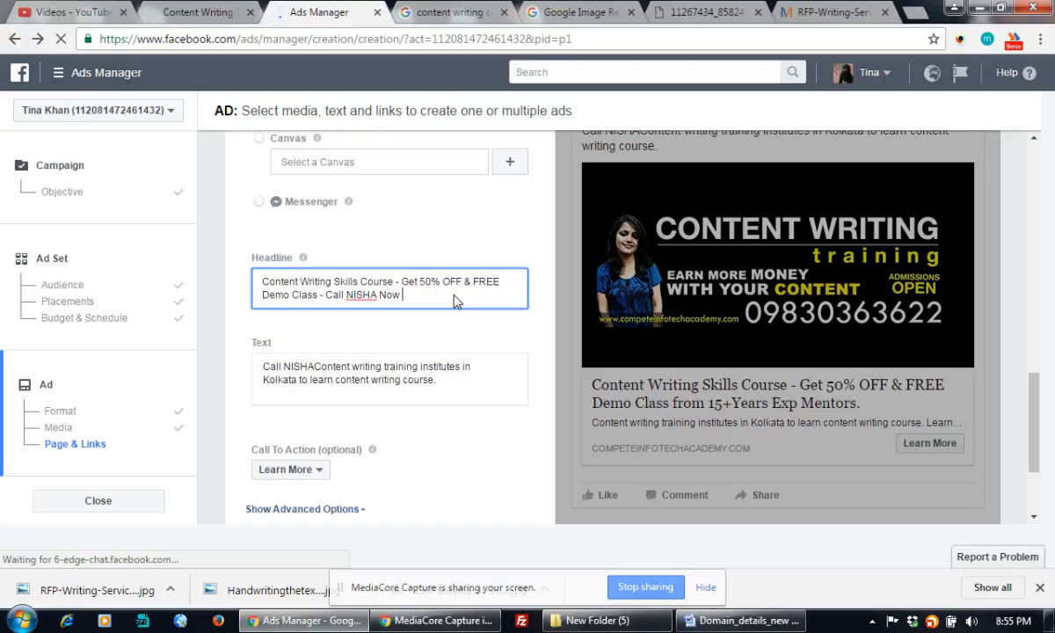
text(- )
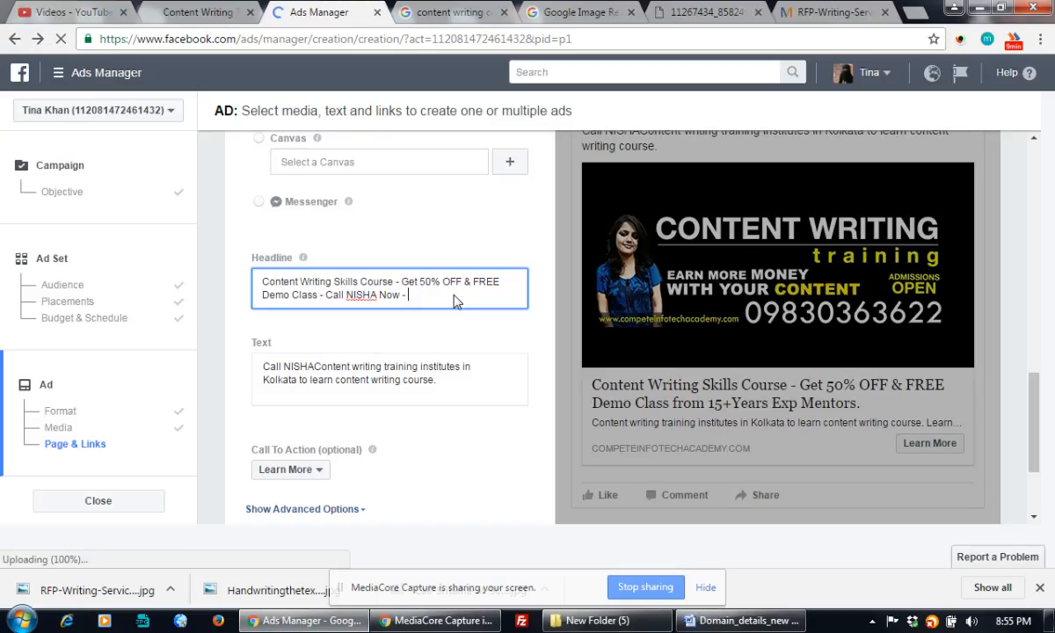
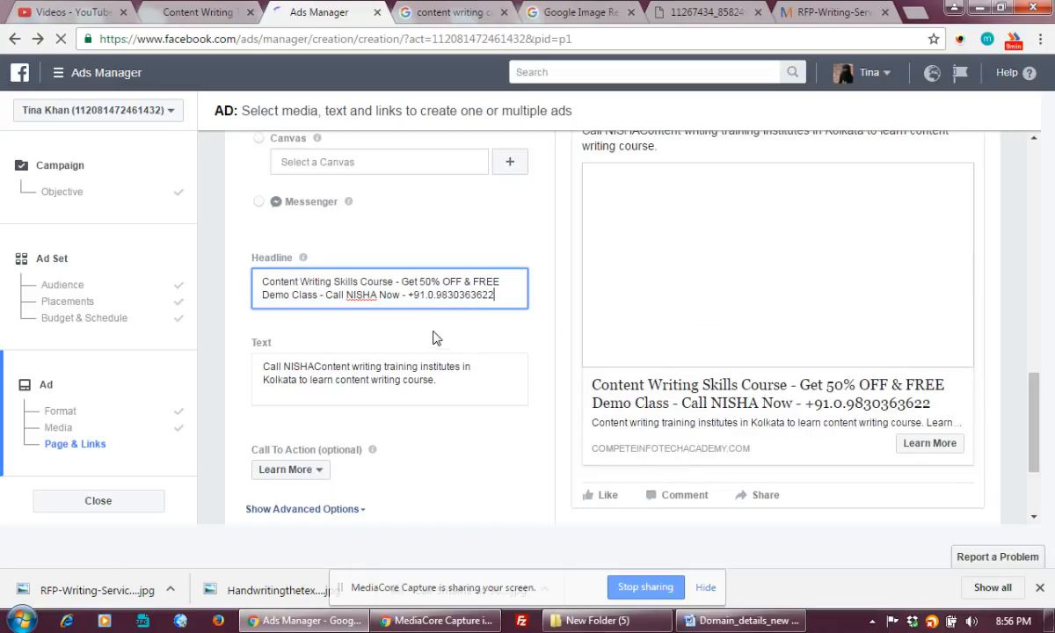
click(433, 338)
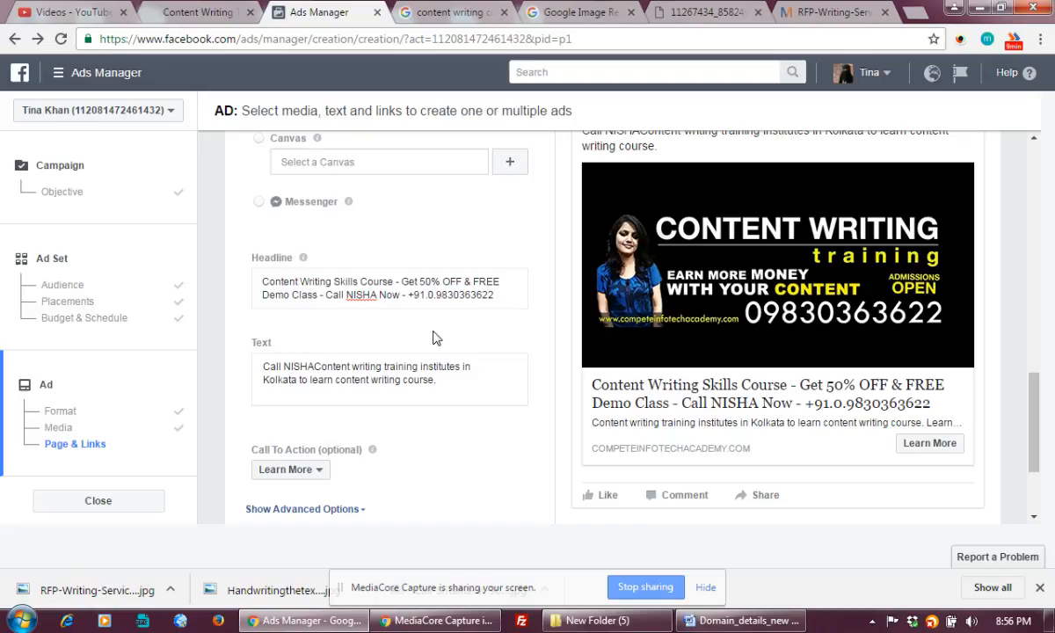
triple_click(411, 296)
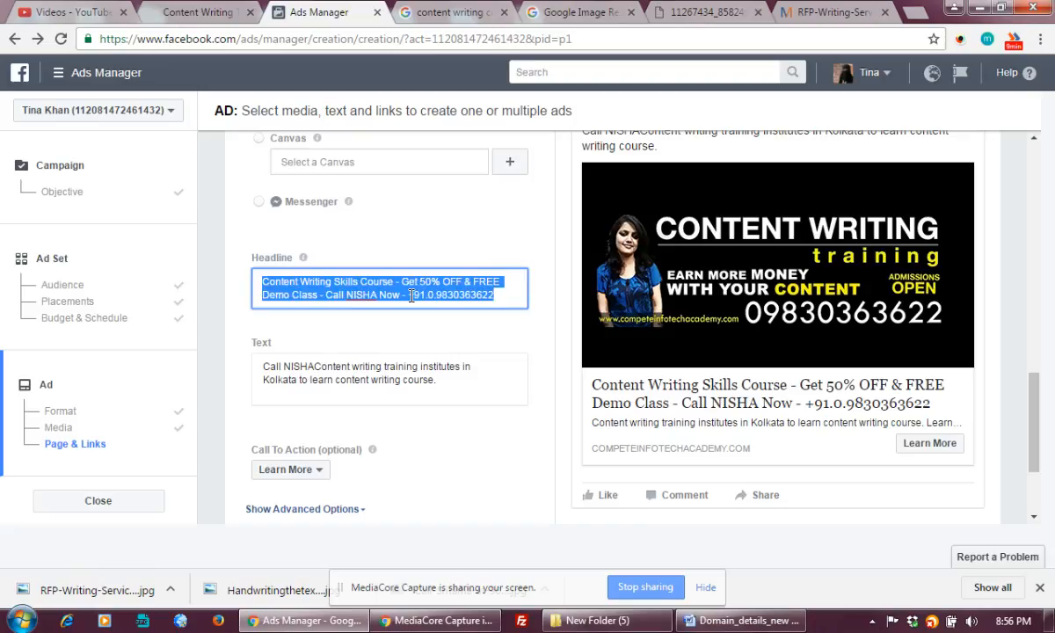
click(410, 295)
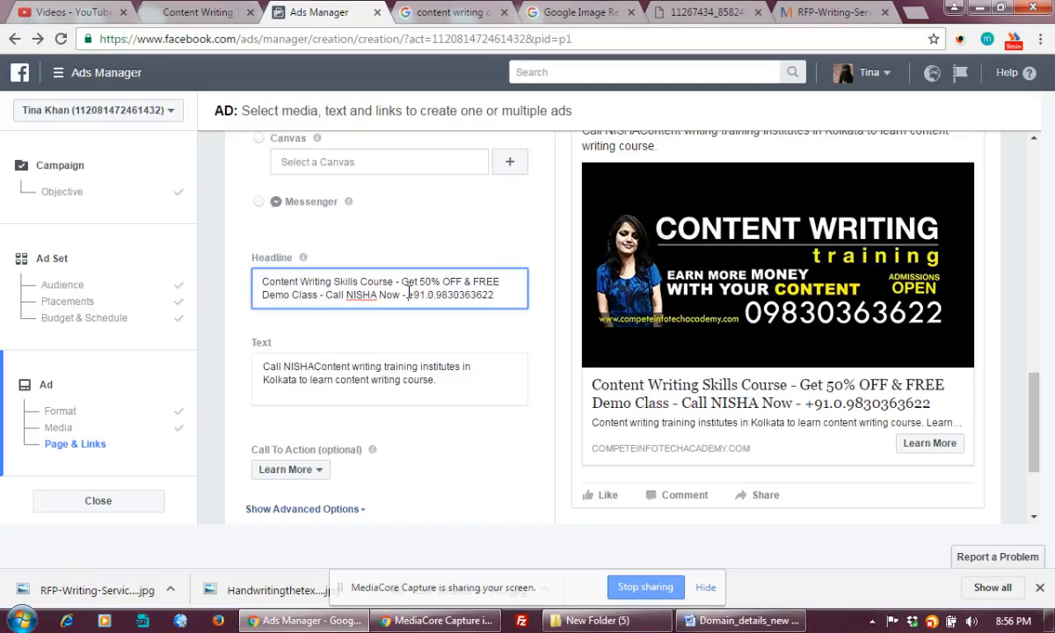
key(BackSpace)
key(BackSpace)
key(BackSpace)
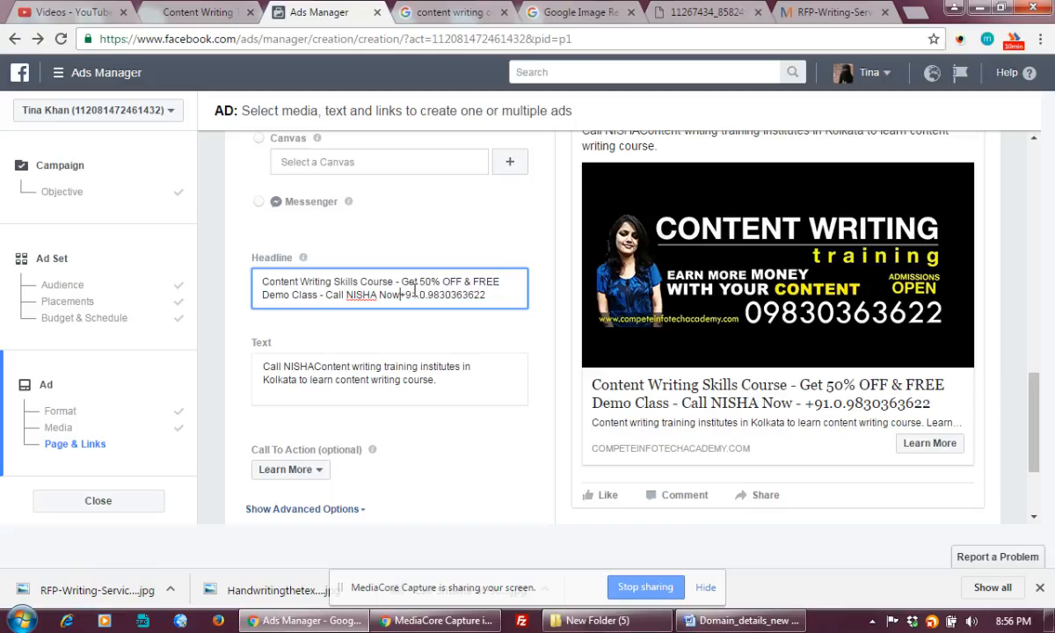
Replace the opening call phrase of the ad text with 'Learn from 15Years+ Exp Mentor and Industry Experts'
click(439, 379)
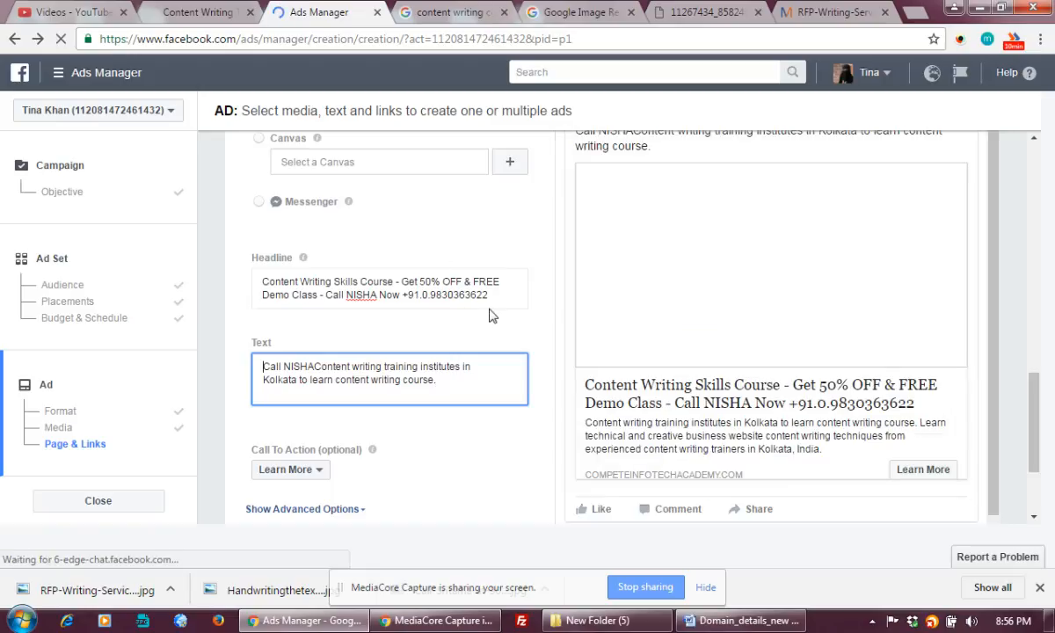
click(333, 370)
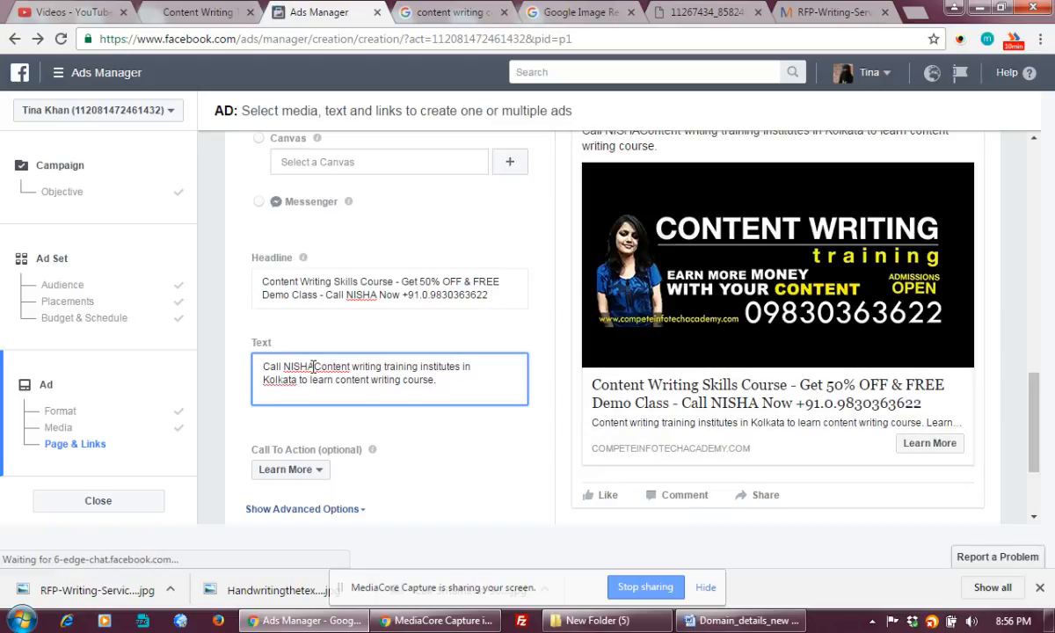
double_click(313, 369)
click(313, 370)
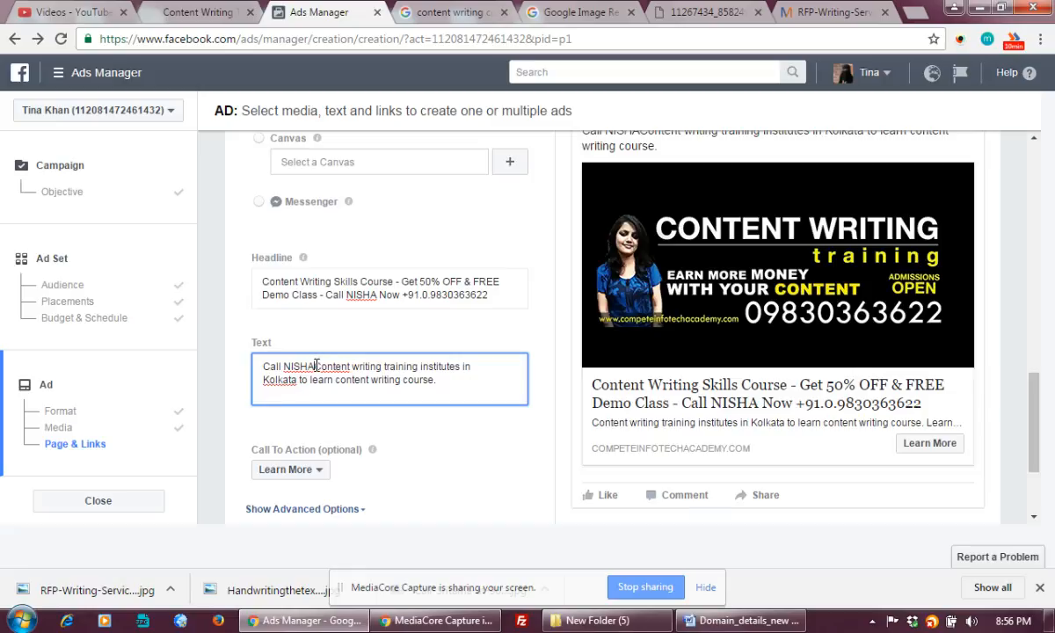
drag(316, 366, 259, 363)
key(BackSpace)
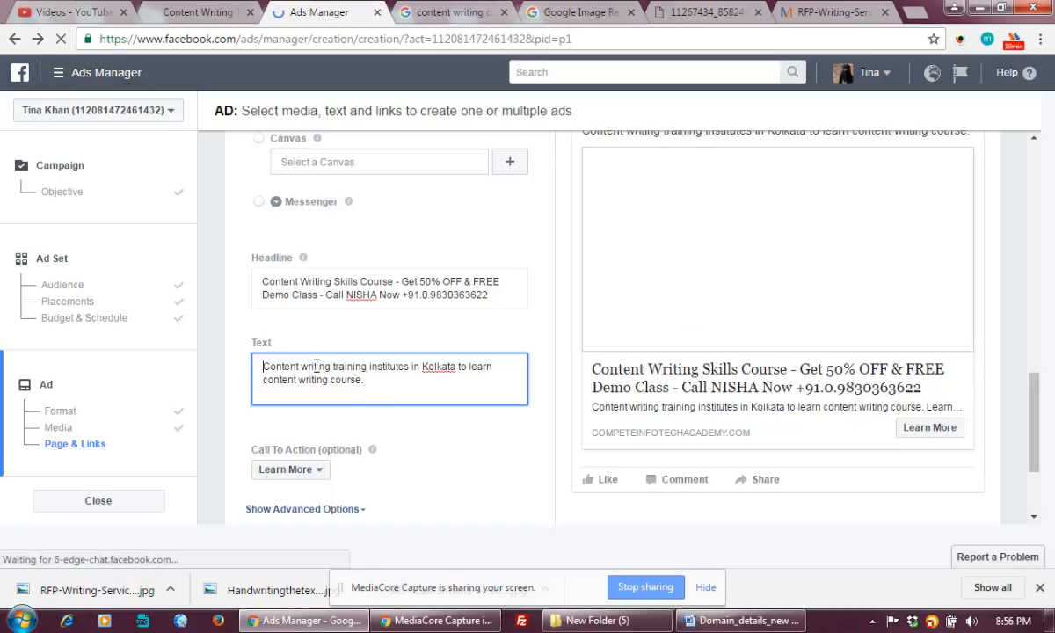
text(L)
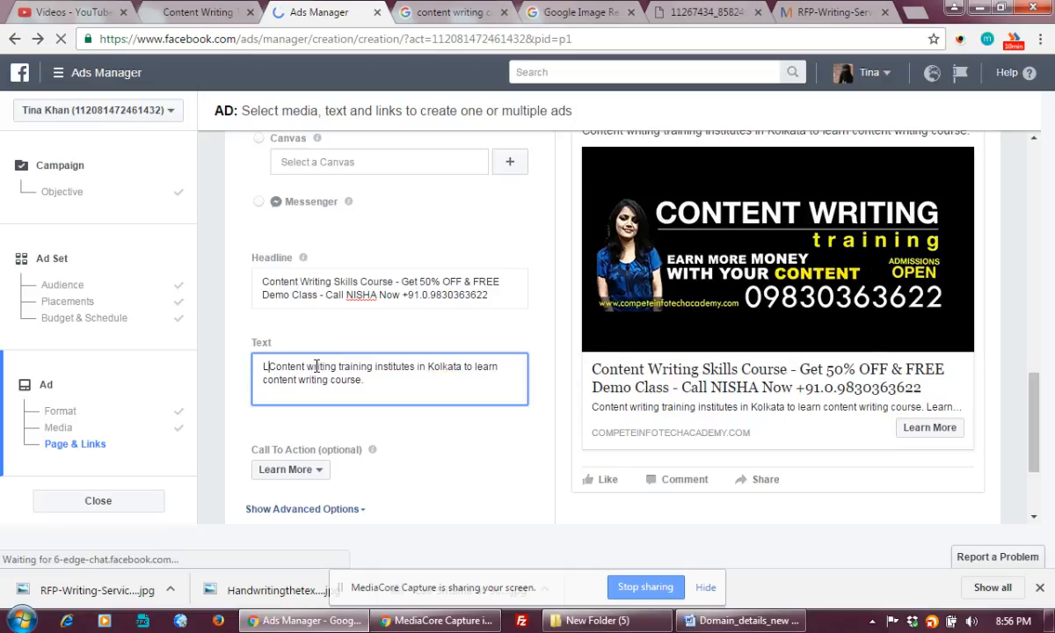
text(earn from)
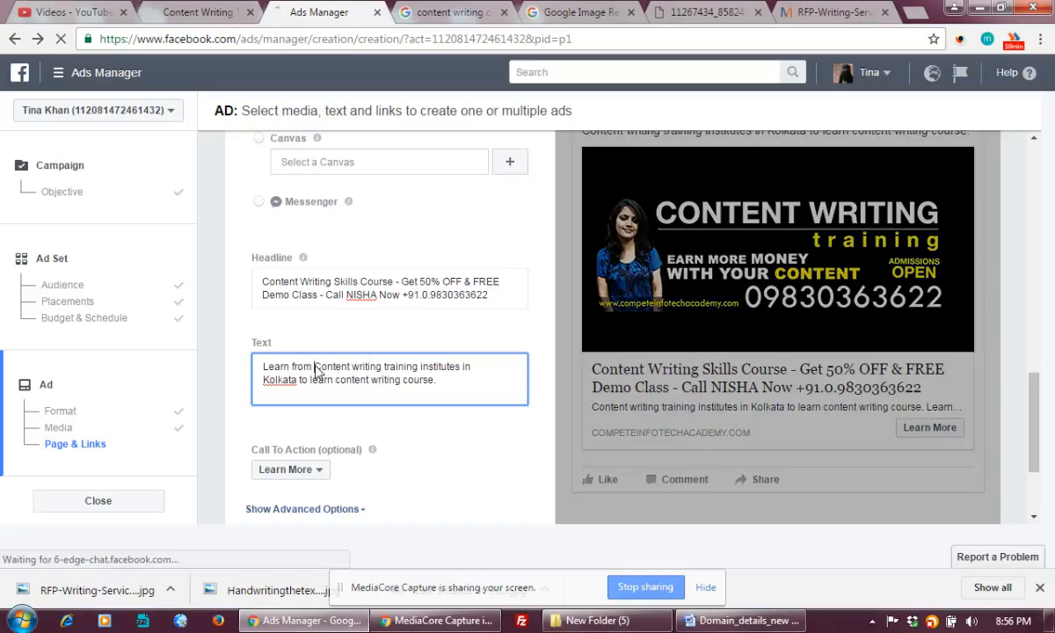
text(15Years+)
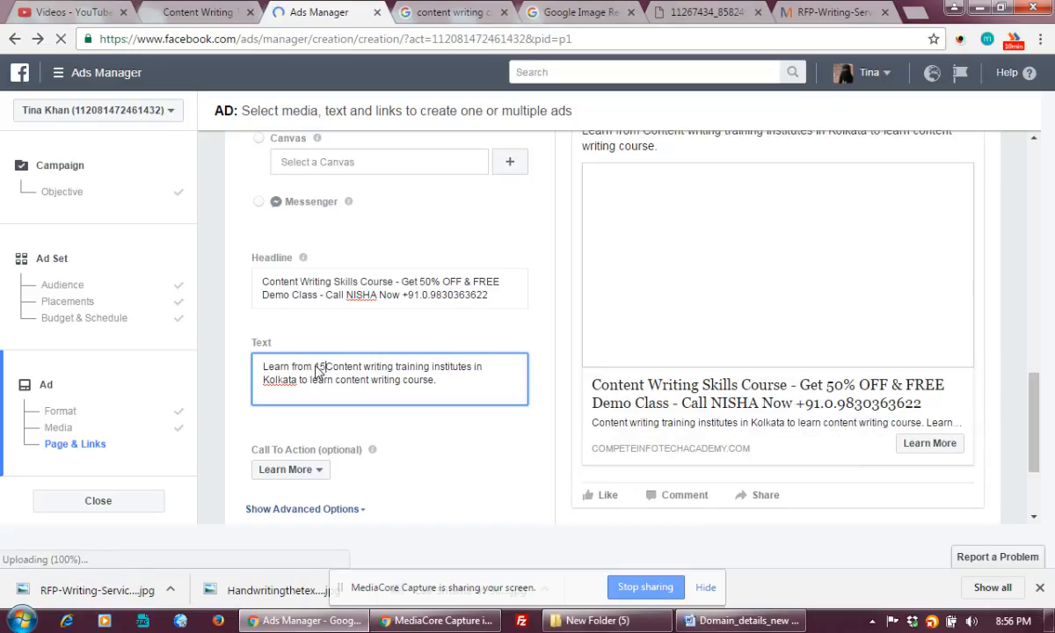
text( Exp Men)
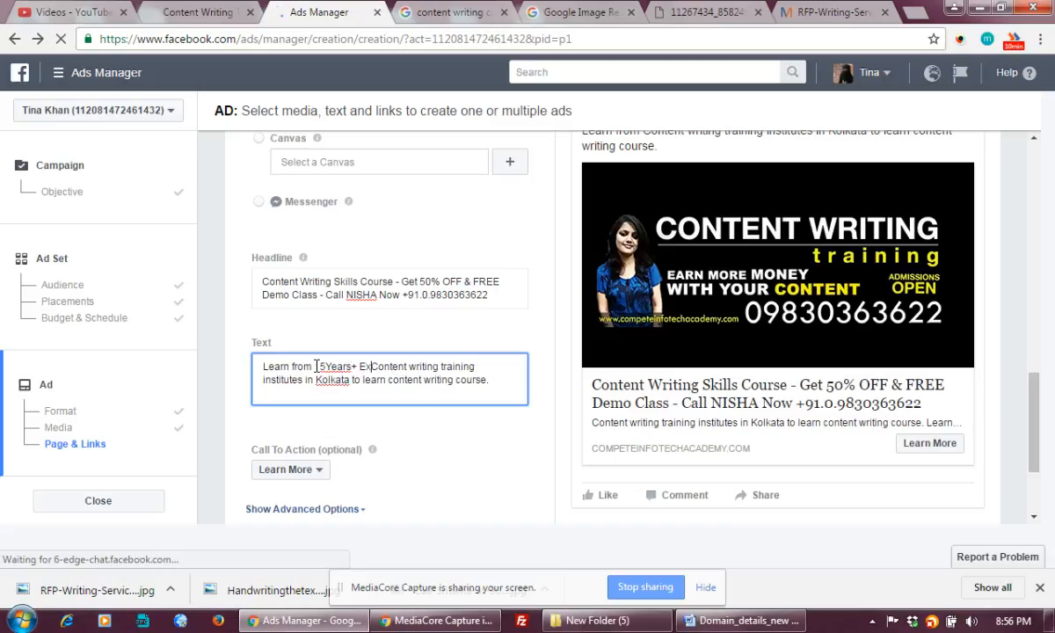
text(tor)
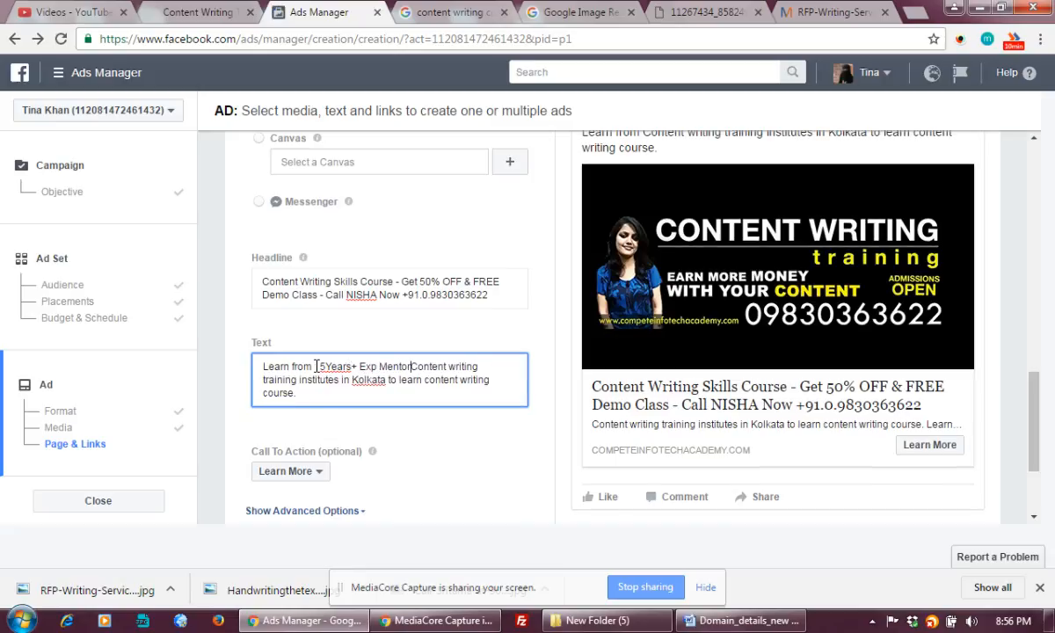
text( and Industry Exper)
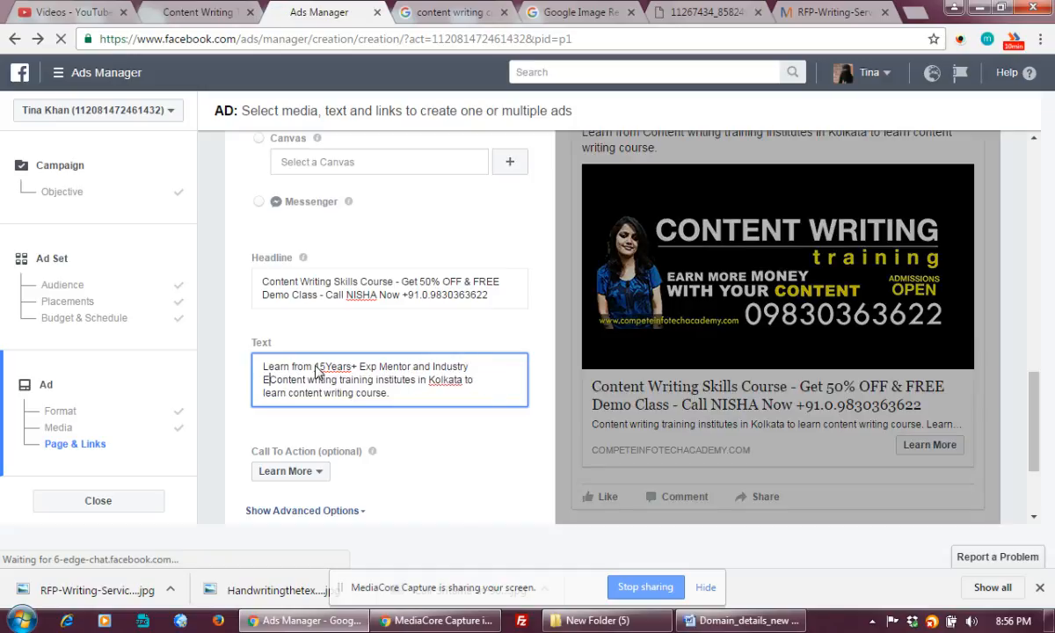
text(ts)
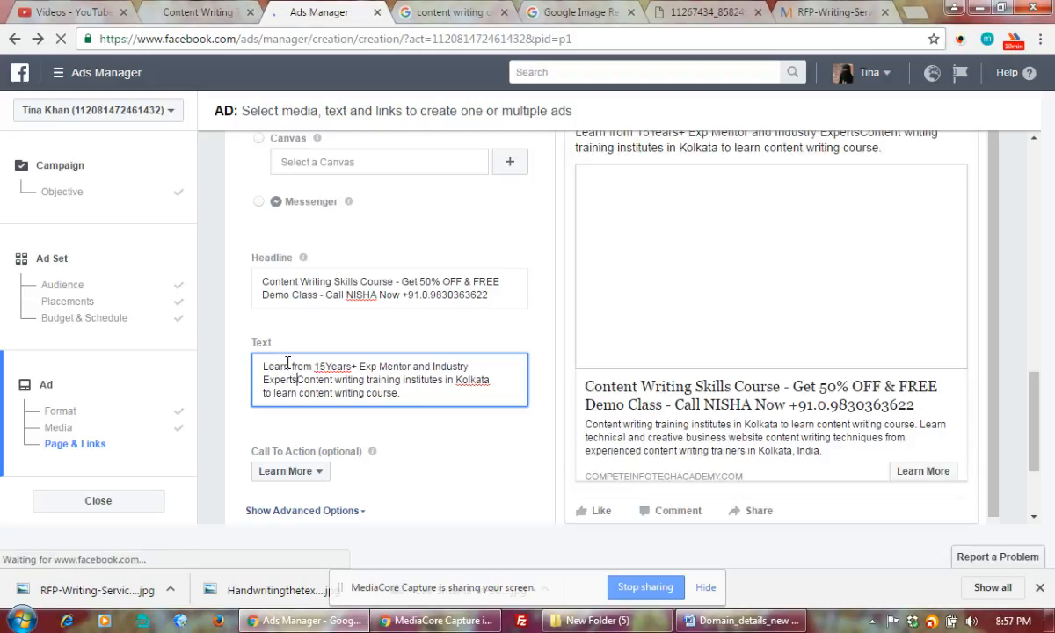
Insert 'Web Content Writing, Creative & technical Writing' after 'Learn', space '15 Years', and punctuate after 'Experts'
double_click(294, 365)
click(300, 365)
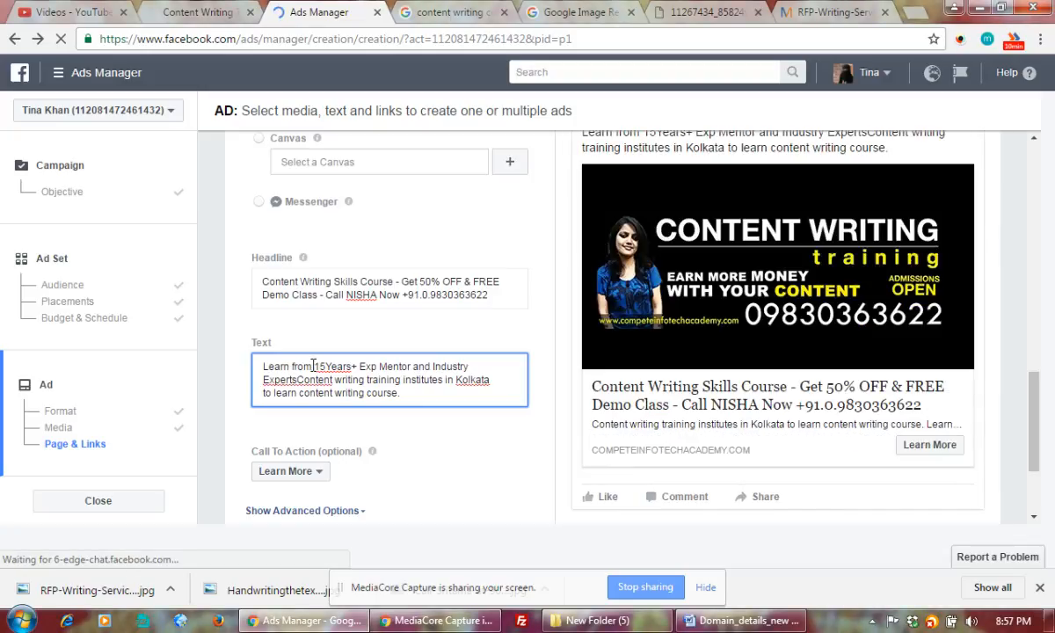
text(WebContent W)
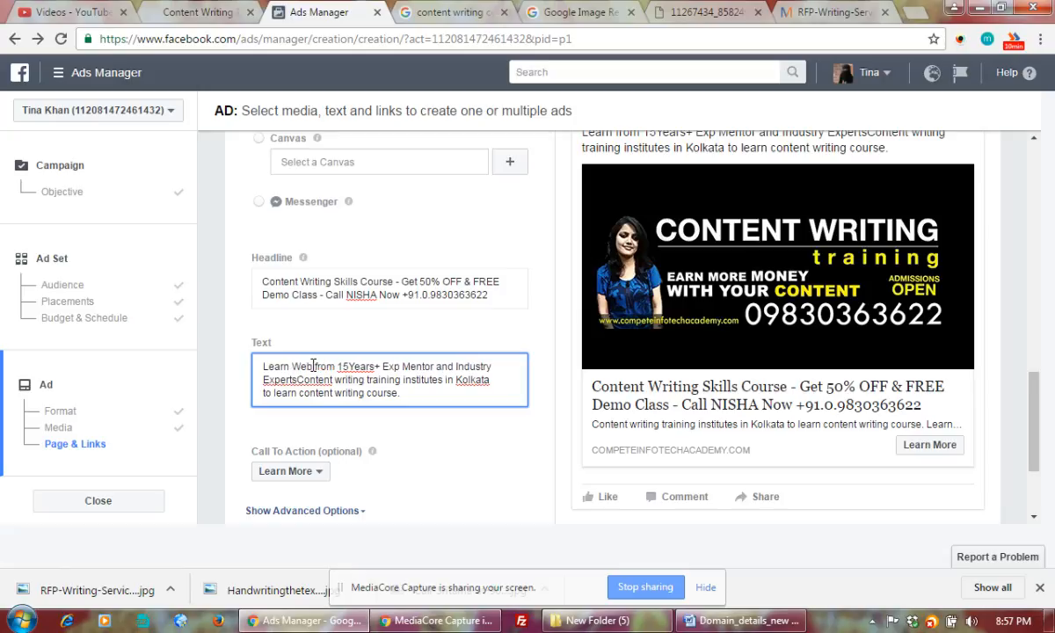
text(riting)
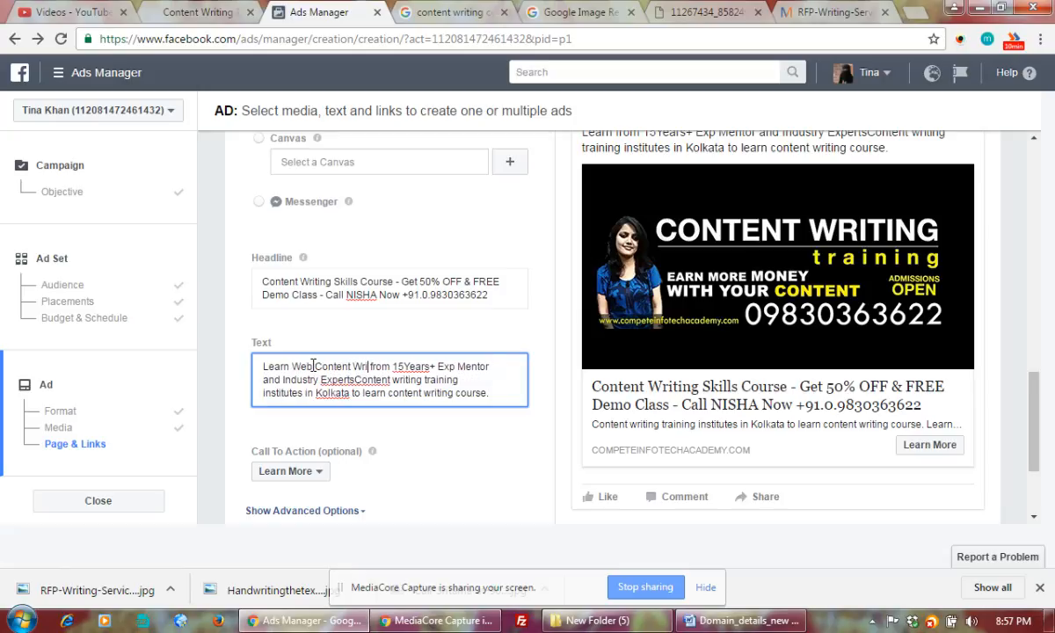
key(BackSpace)
text(, Creative )
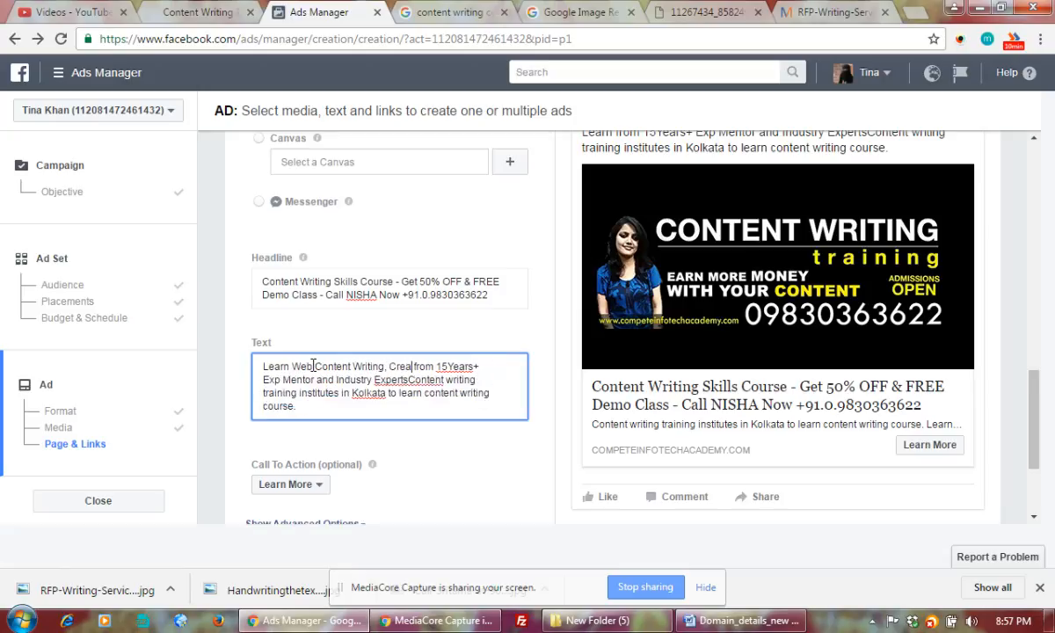
text(W)
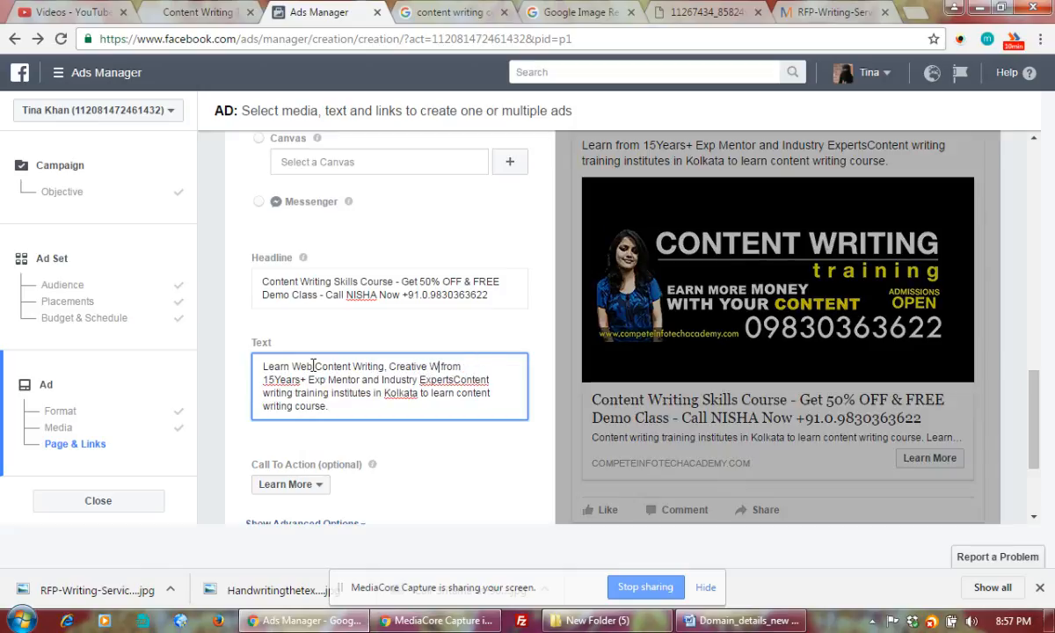
key(BackSpace)
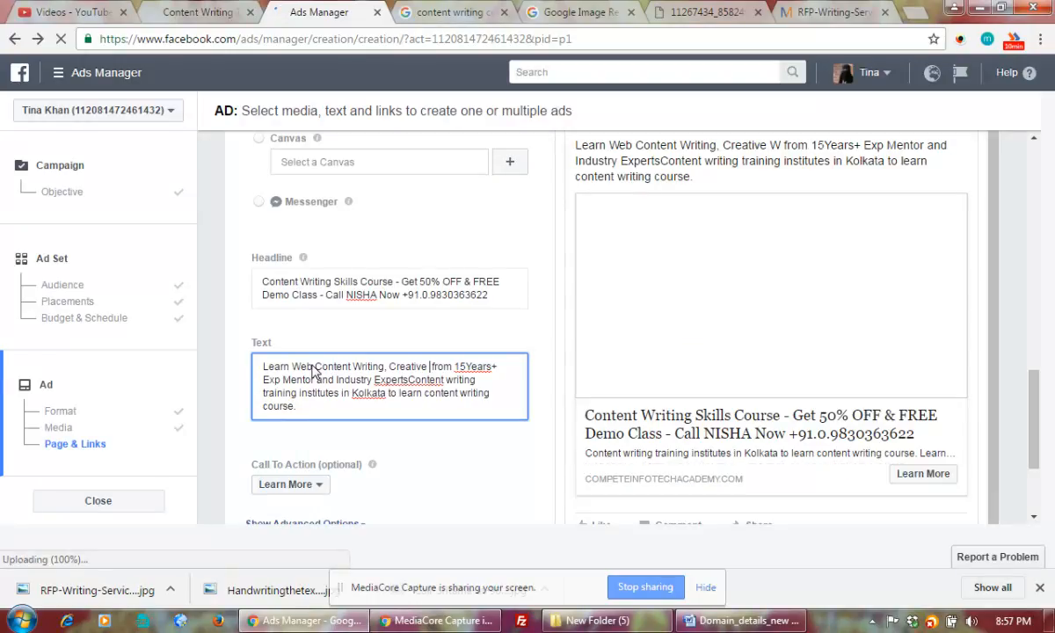
text(& technical W)
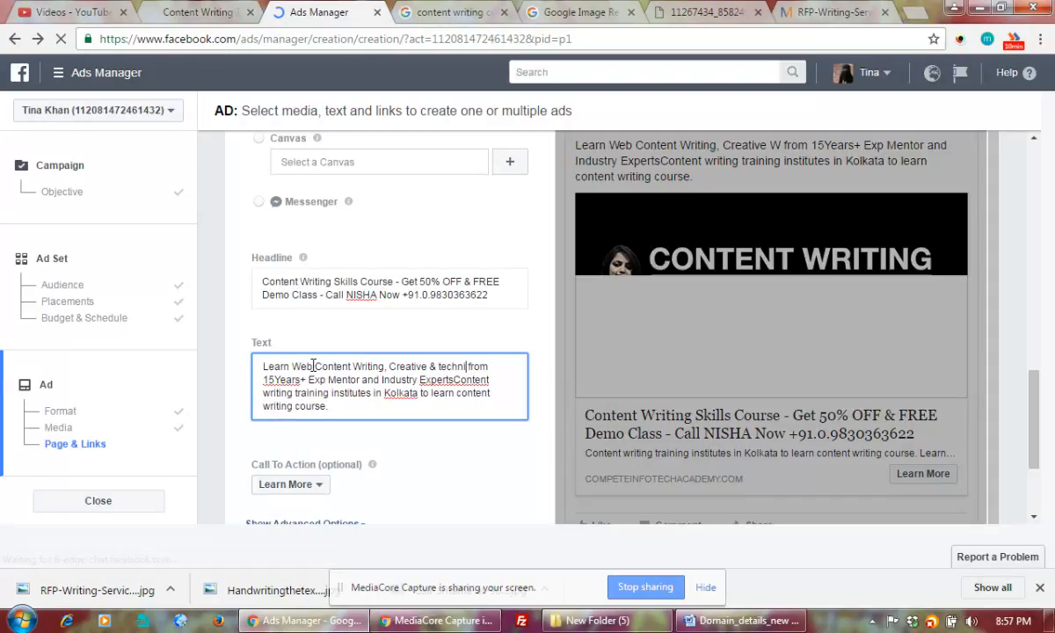
text(riting)
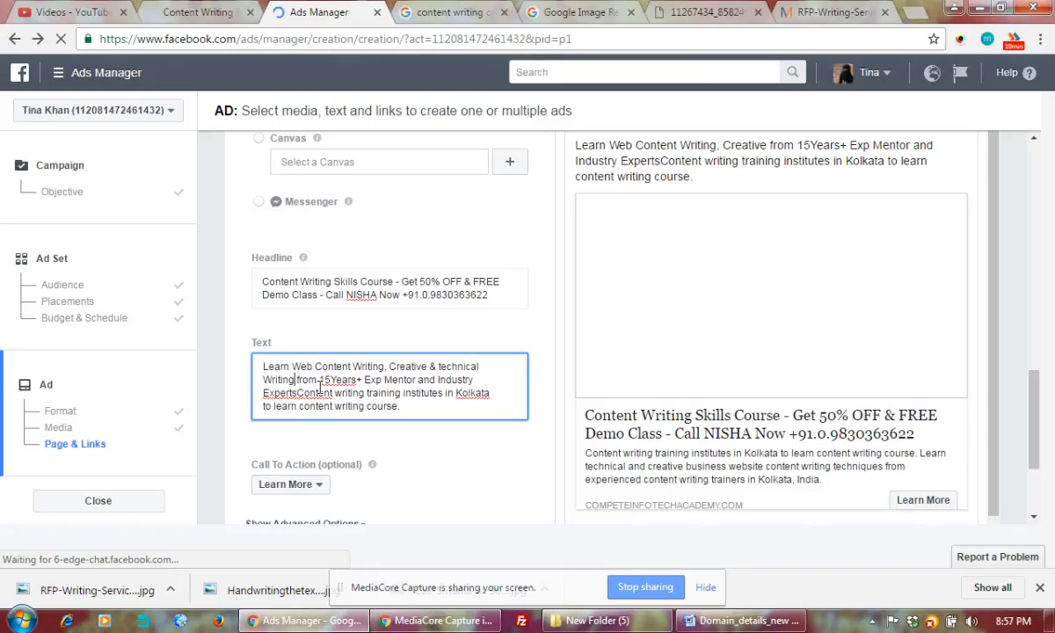
click(332, 380)
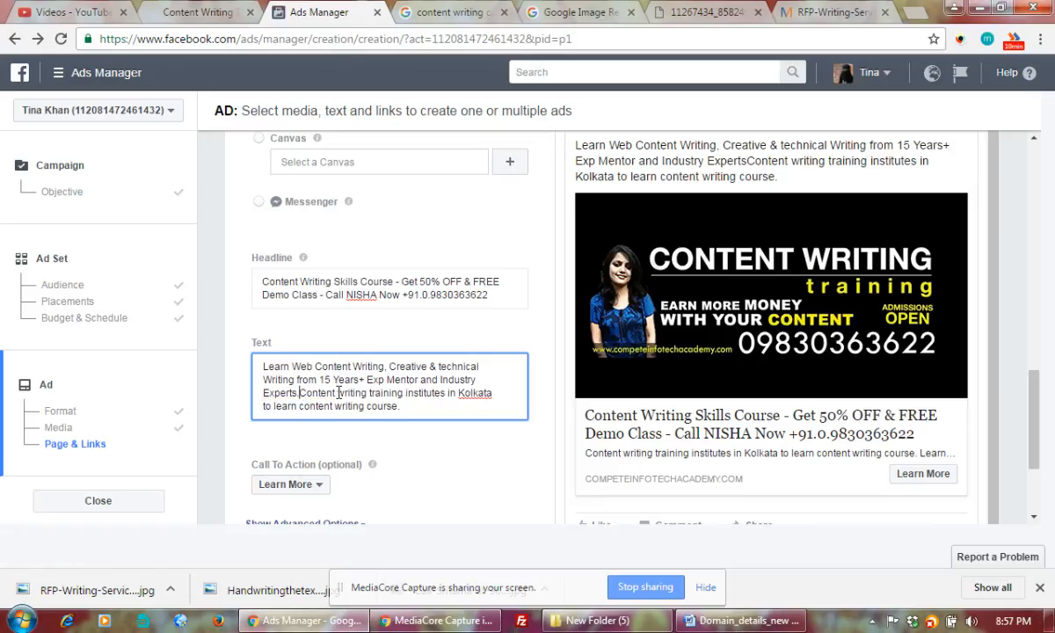
text(.)
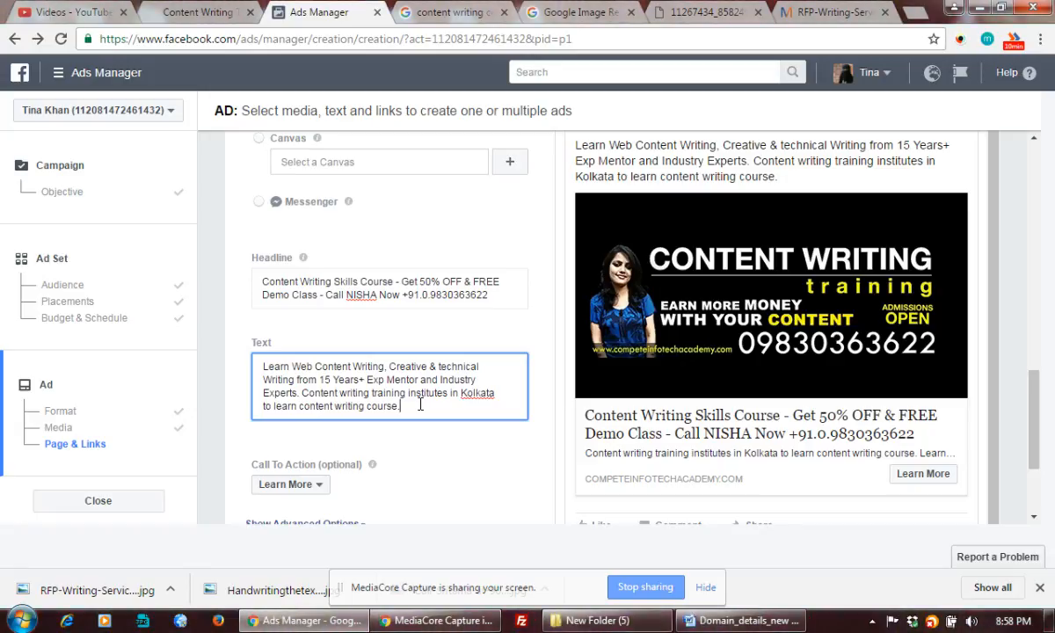
Insert '9 years+ Old' before 'Content' and delete the closing 'to learn content writing course.' phrase
click(303, 393)
text(1 years)
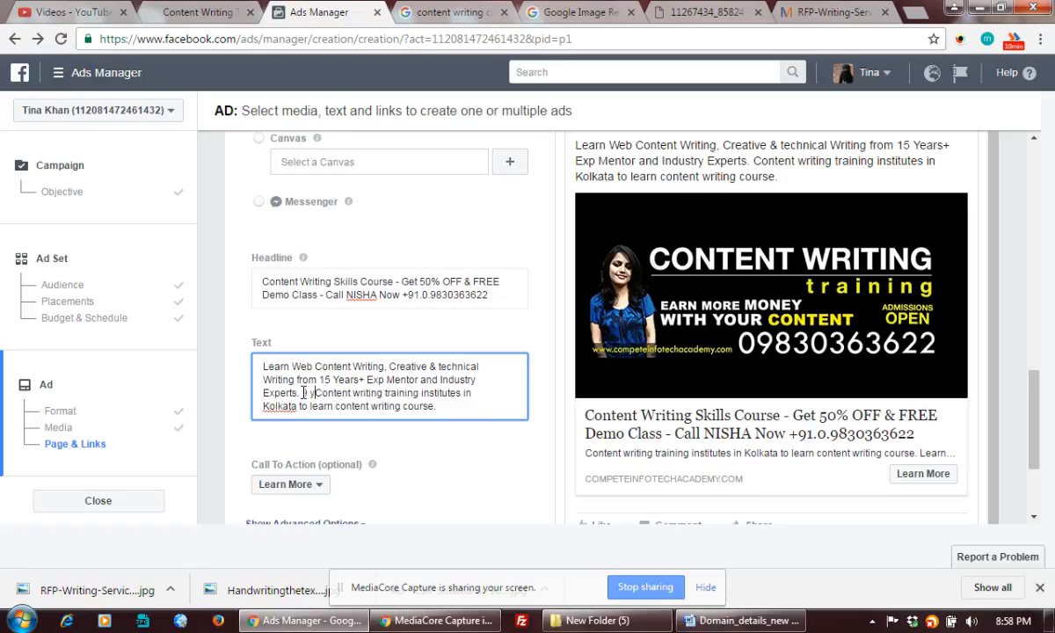
text(+ Old)
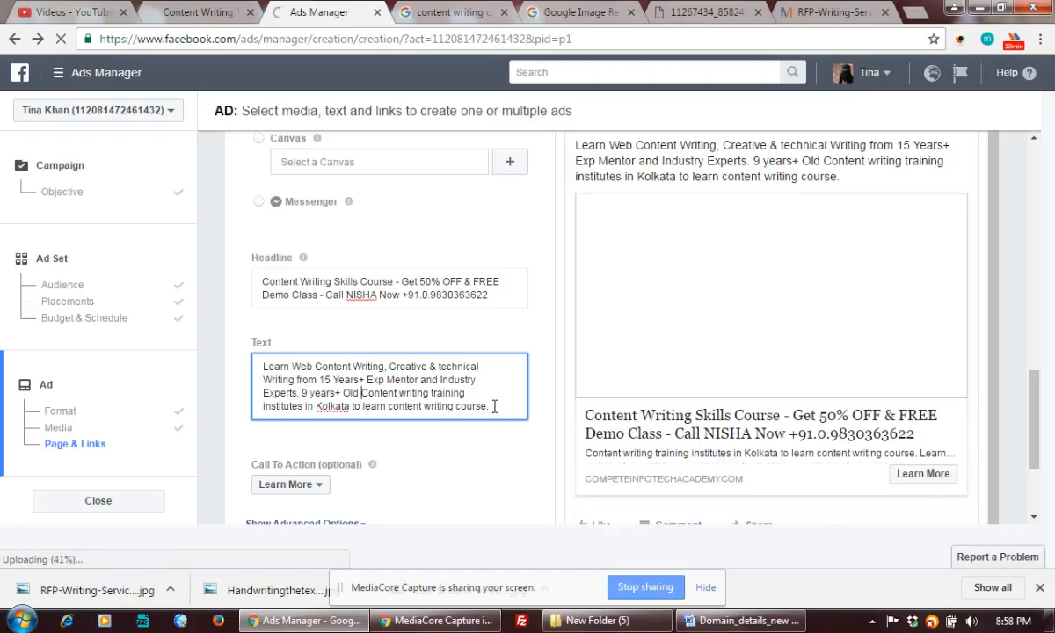
drag(494, 408, 351, 405)
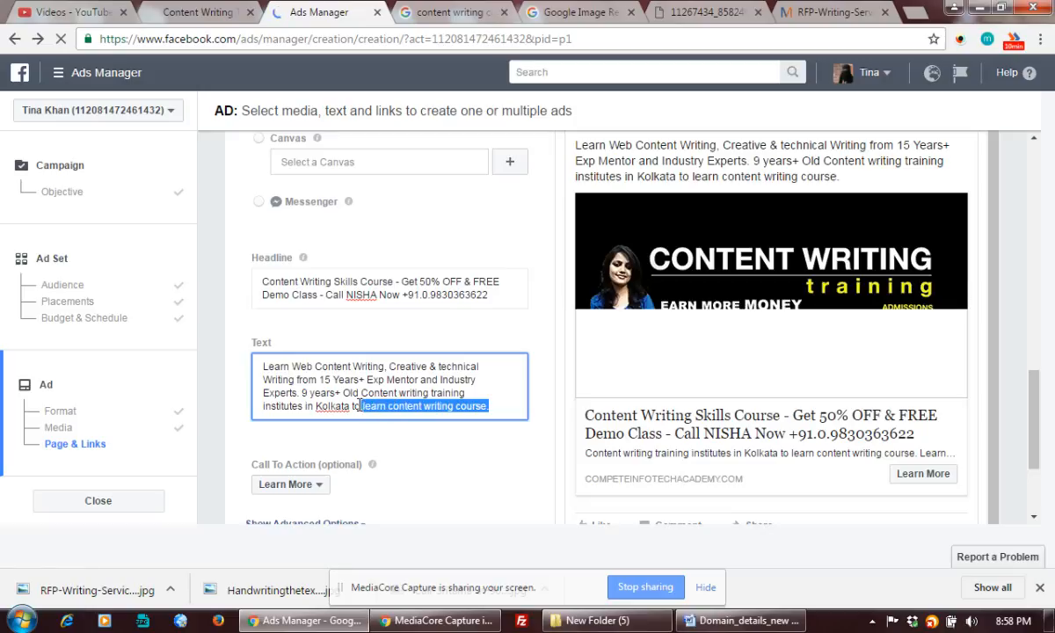
key(BackSpace)
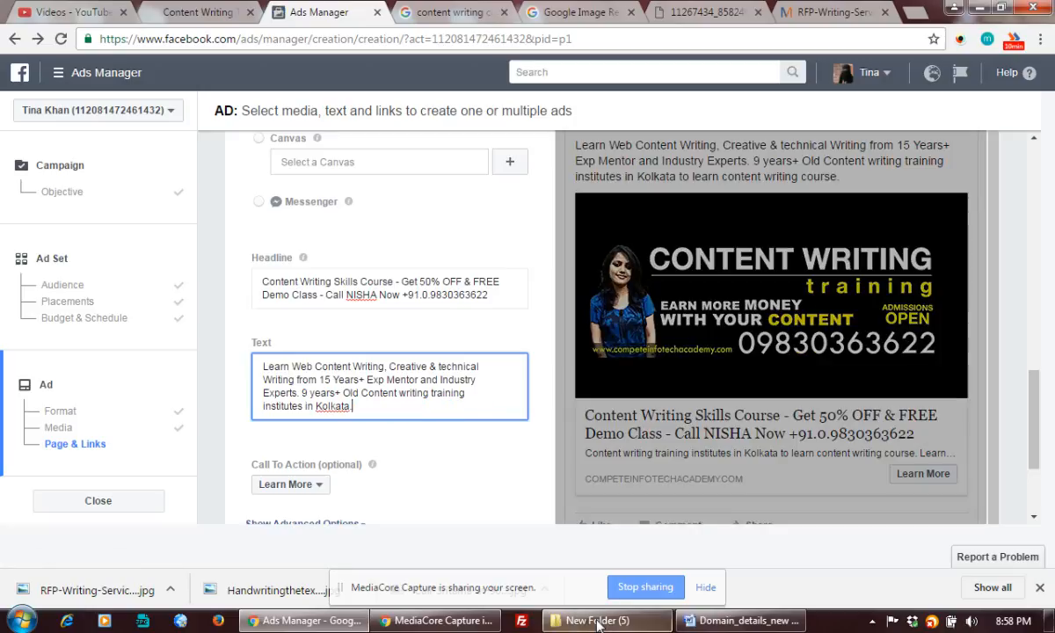
Open the Daily Training Schedule workbook in Excel from the Start menu's recent files
click(35, 622)
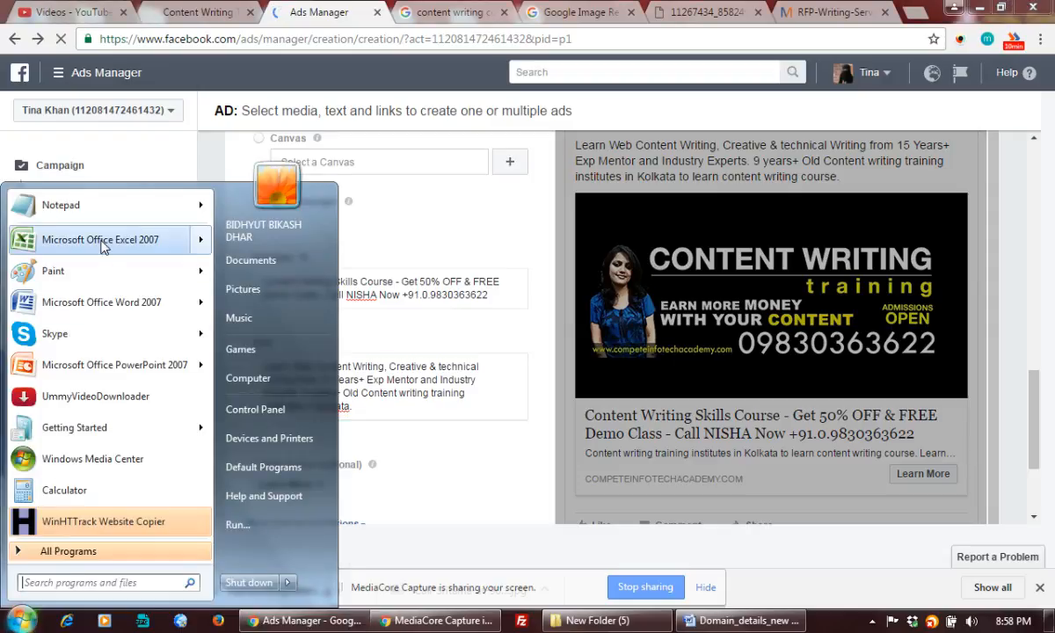
mouse_move(104, 245)
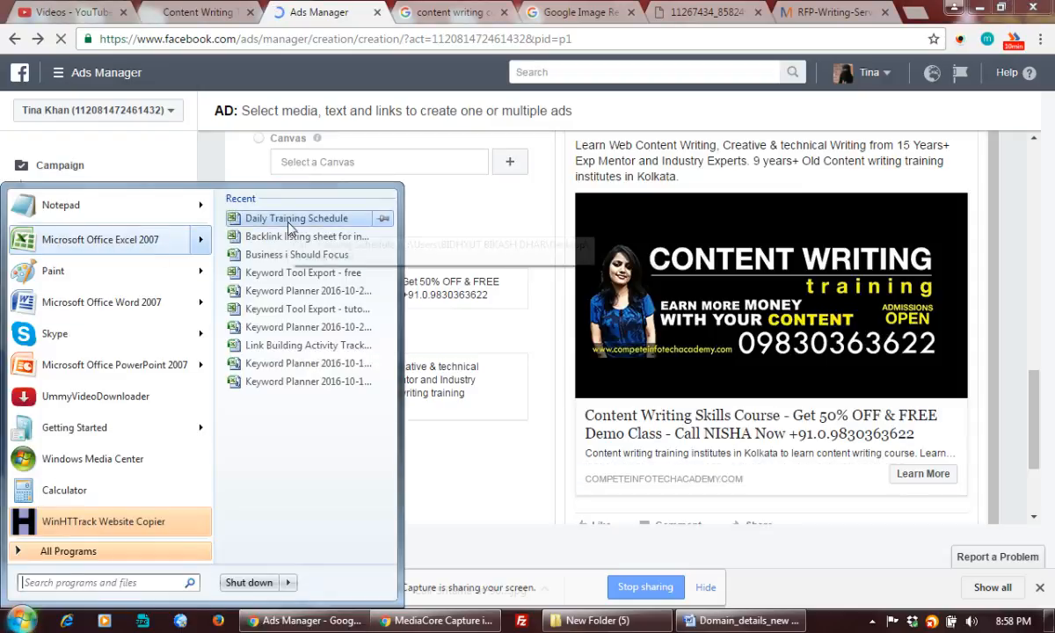
click(289, 223)
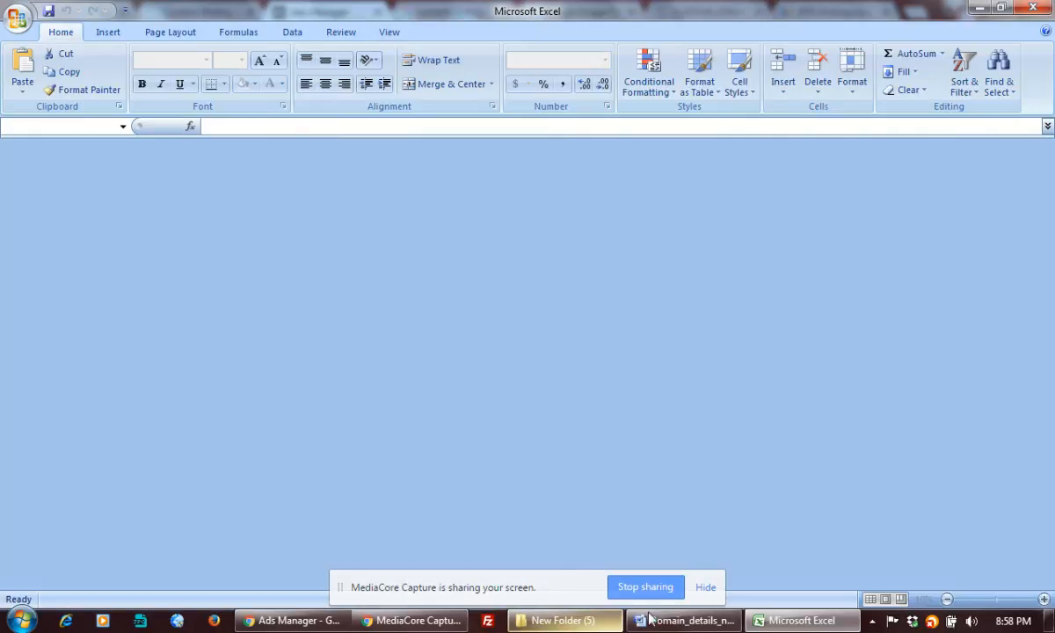
mouse_move(691, 620)
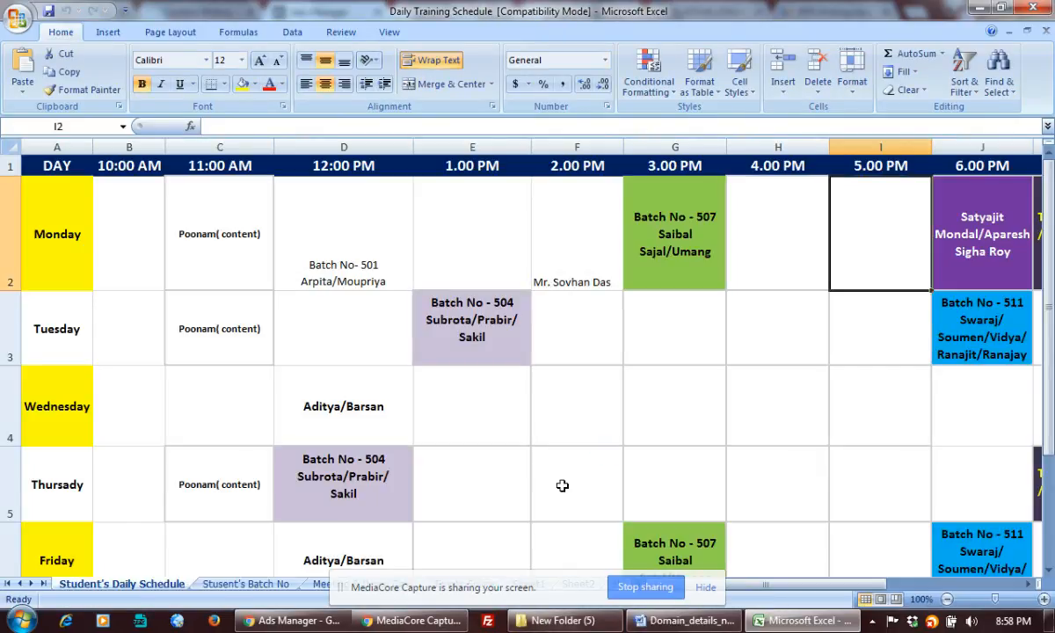
Scroll through the Student's Daily Schedule sheet to review the training timetable
double_click(562, 485)
scroll(563, 485, down, 1)
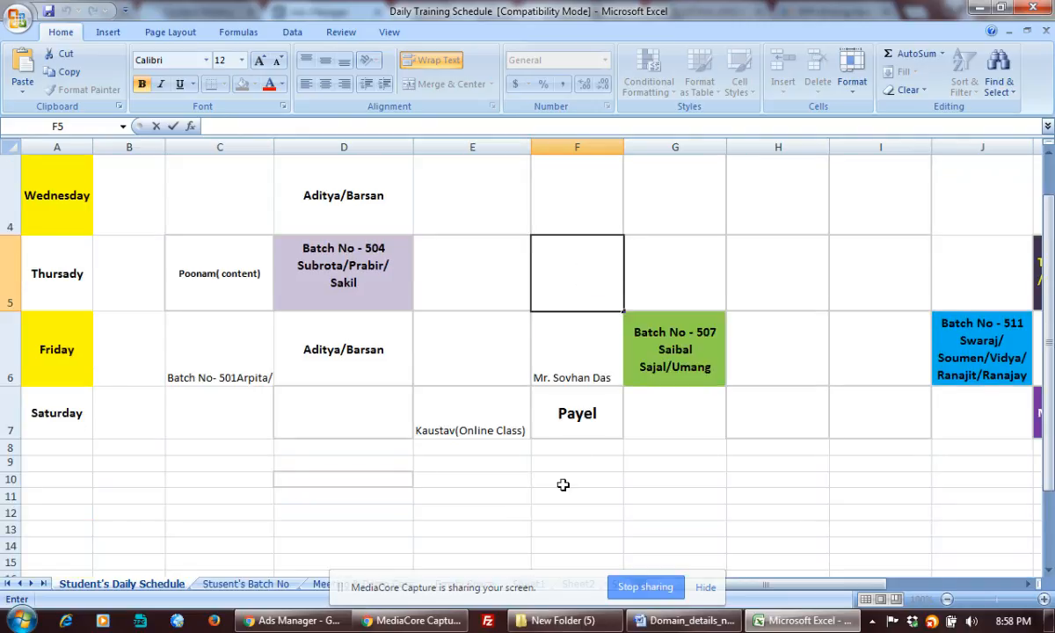
scroll(562, 485, up, 1)
scroll(563, 485, down, 2)
scroll(564, 484, up, 2)
scroll(564, 483, down, 2)
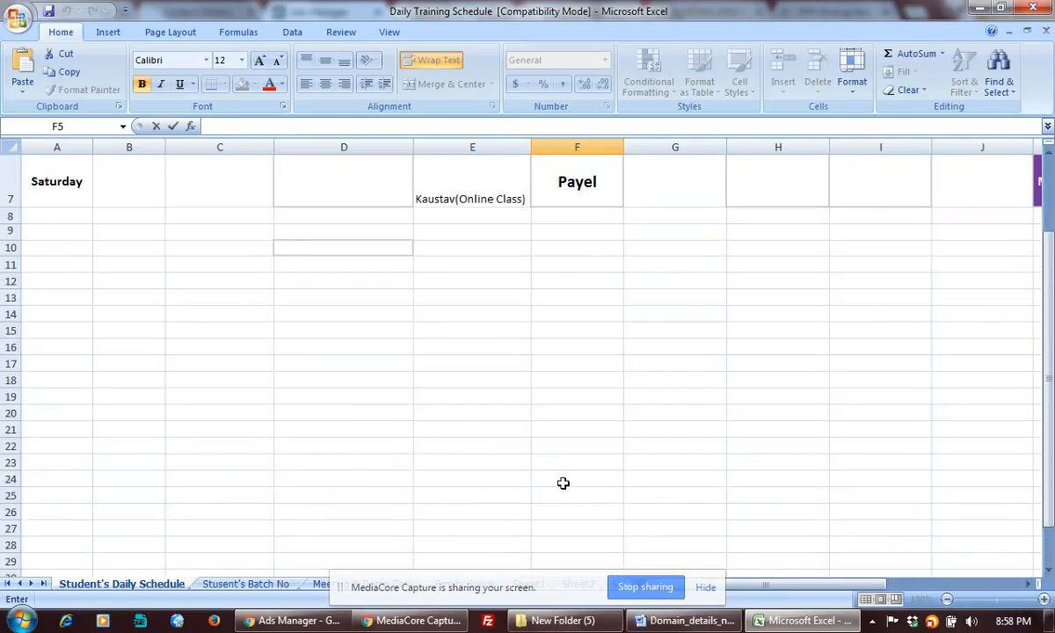
scroll(563, 483, up, 1)
scroll(563, 483, up, 1)
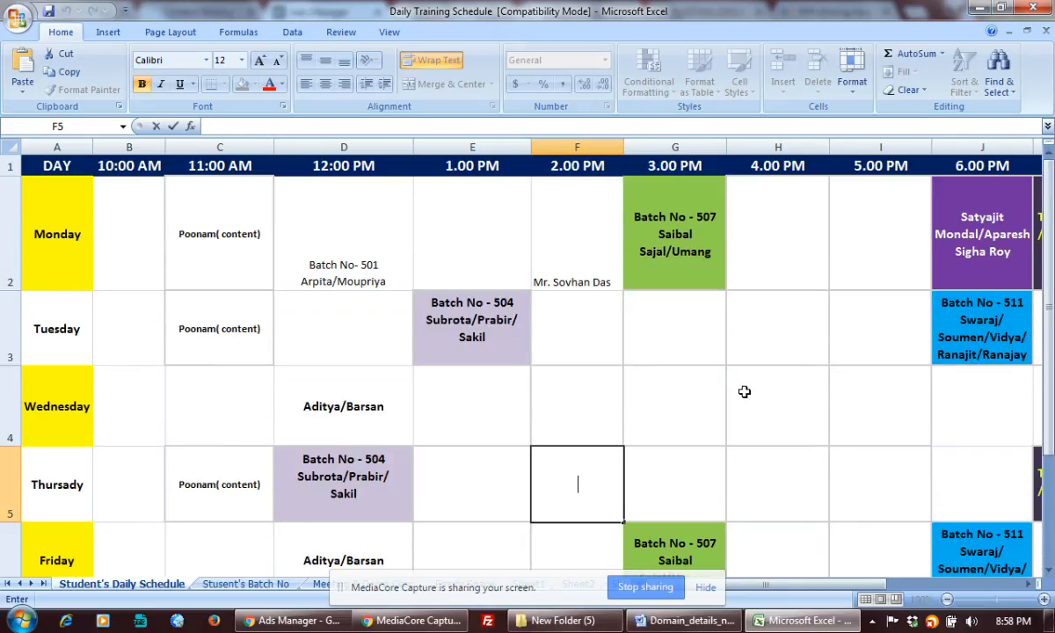
scroll(743, 393, down, 3)
scroll(744, 394, up, 2)
Select cell E7 and minimize Excel to bring back the Ads Manager page
click(469, 394)
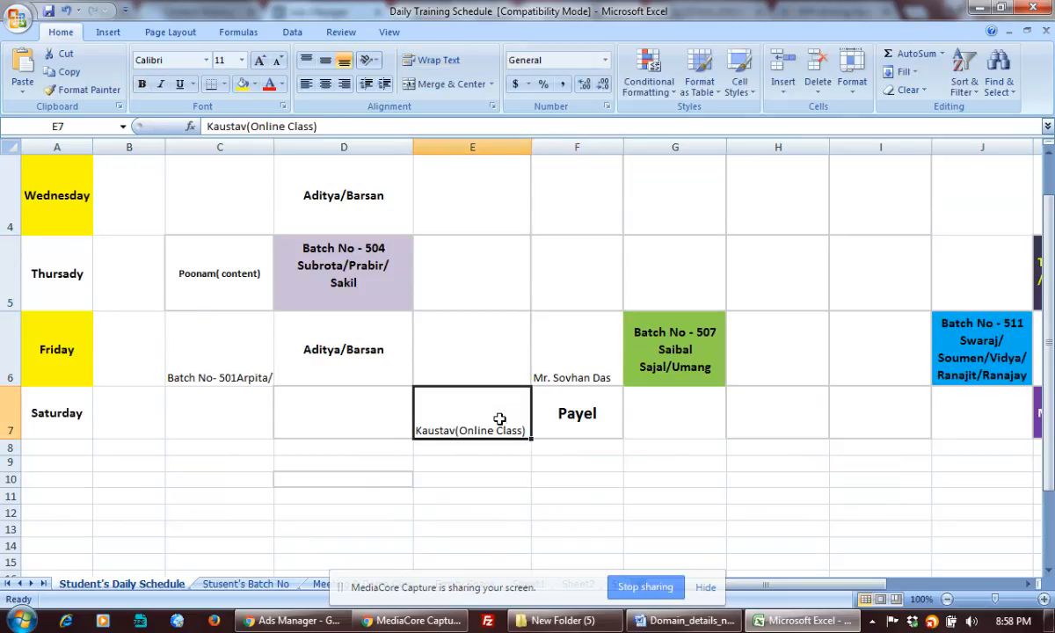
scroll(593, 406, up, 1)
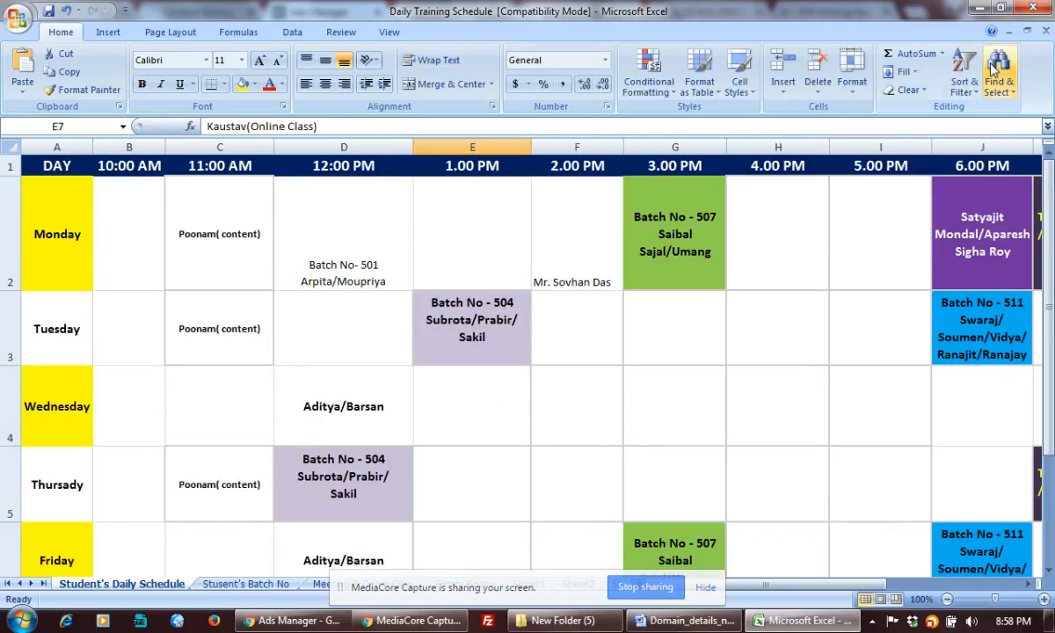
click(975, 9)
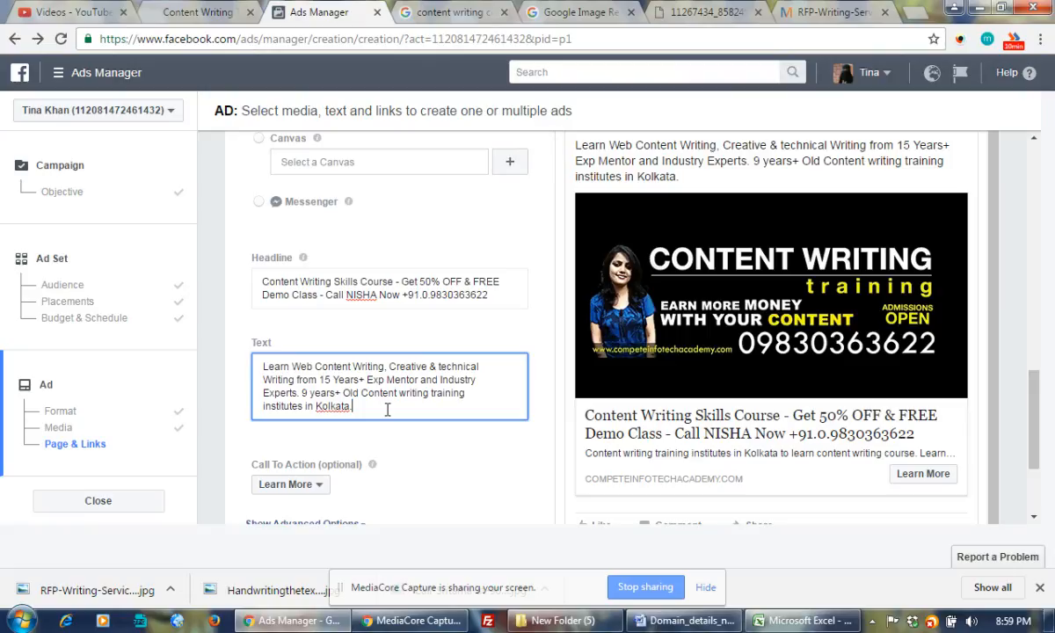
Replace the last ad sentence with '3500+ Successful Students already starts earning online.', fixing the Successfull typo
drag(300, 392, 389, 414)
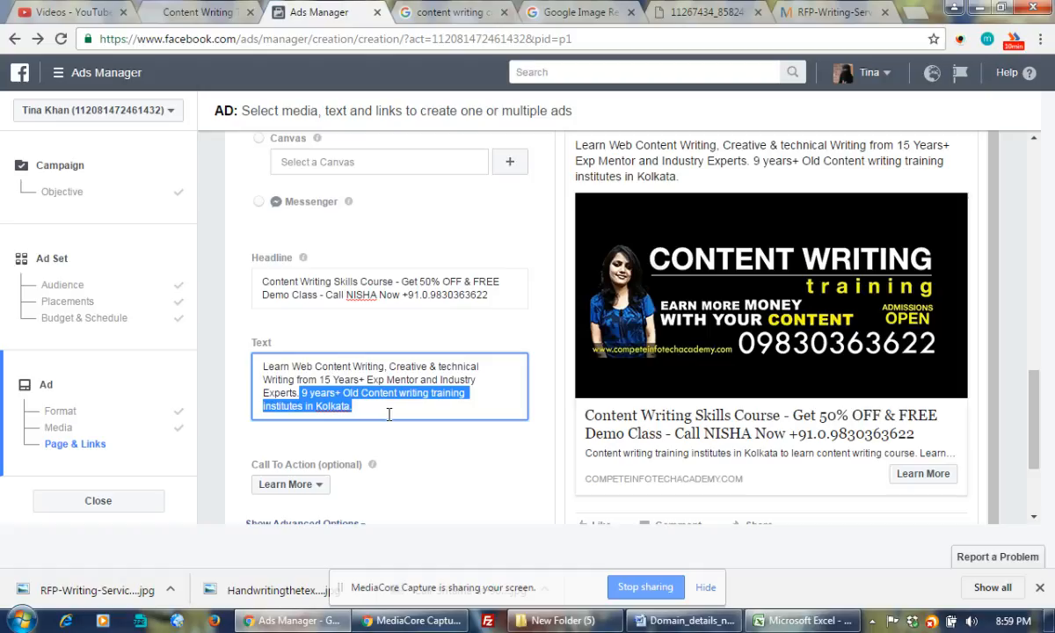
text(3)
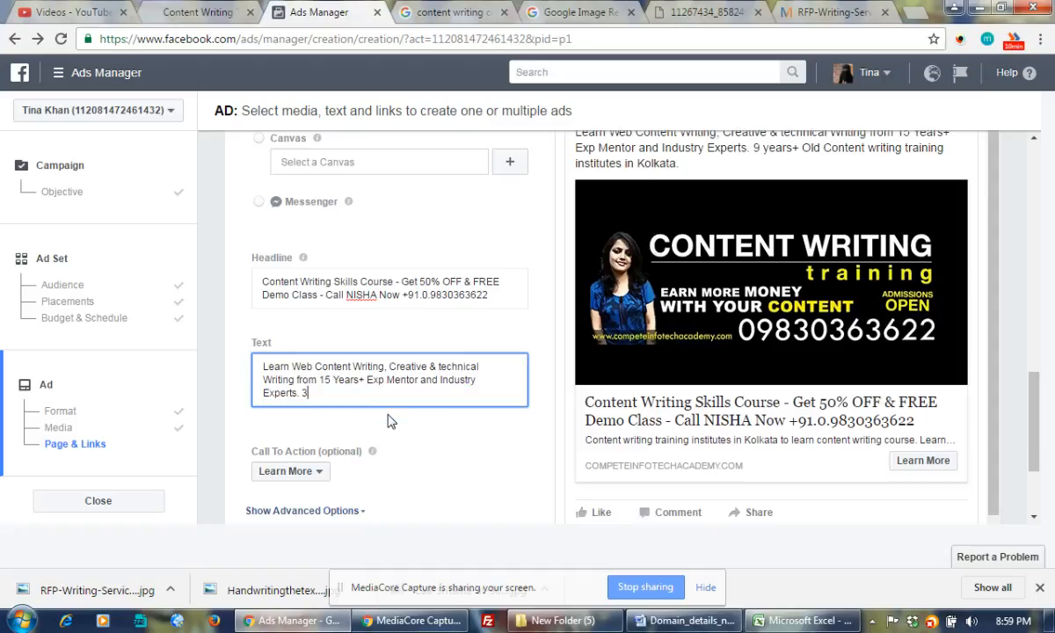
text(500)
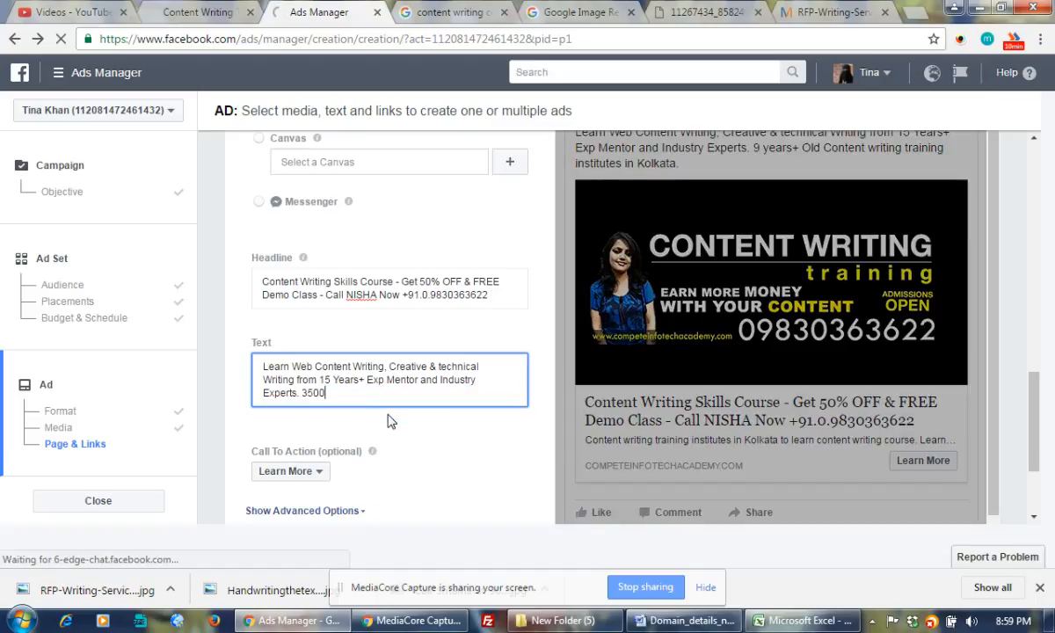
text(+ Successfull Students )
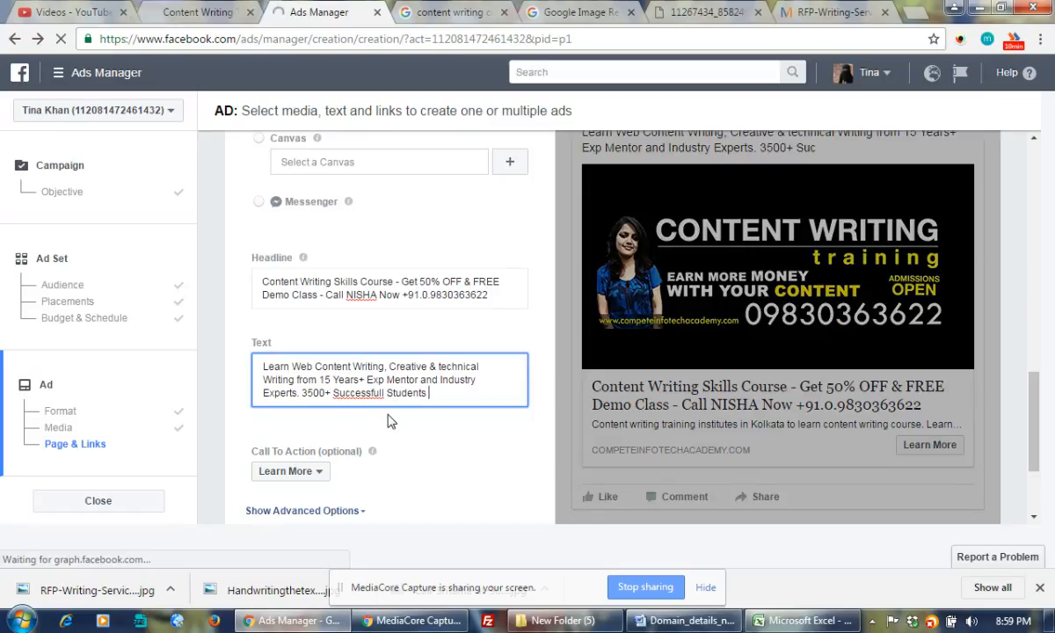
text(already)
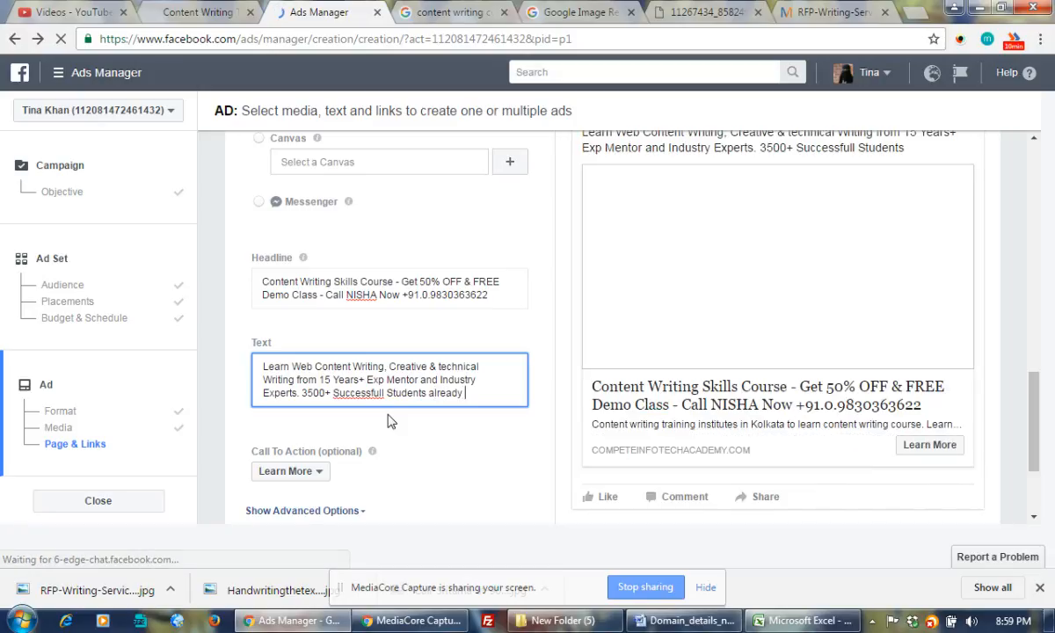
text( earning)
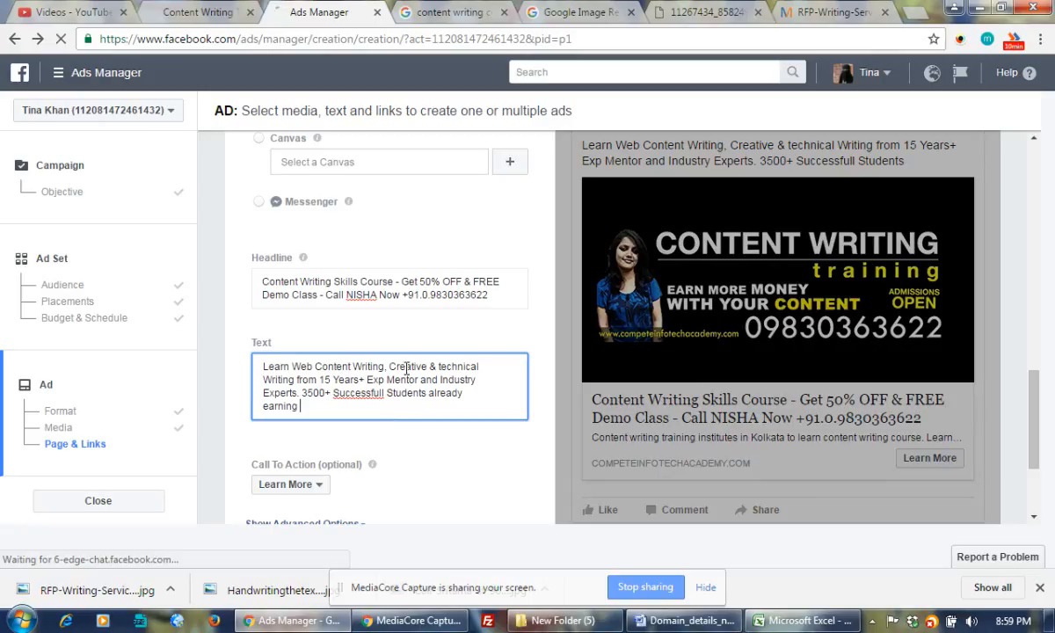
right_click(369, 403)
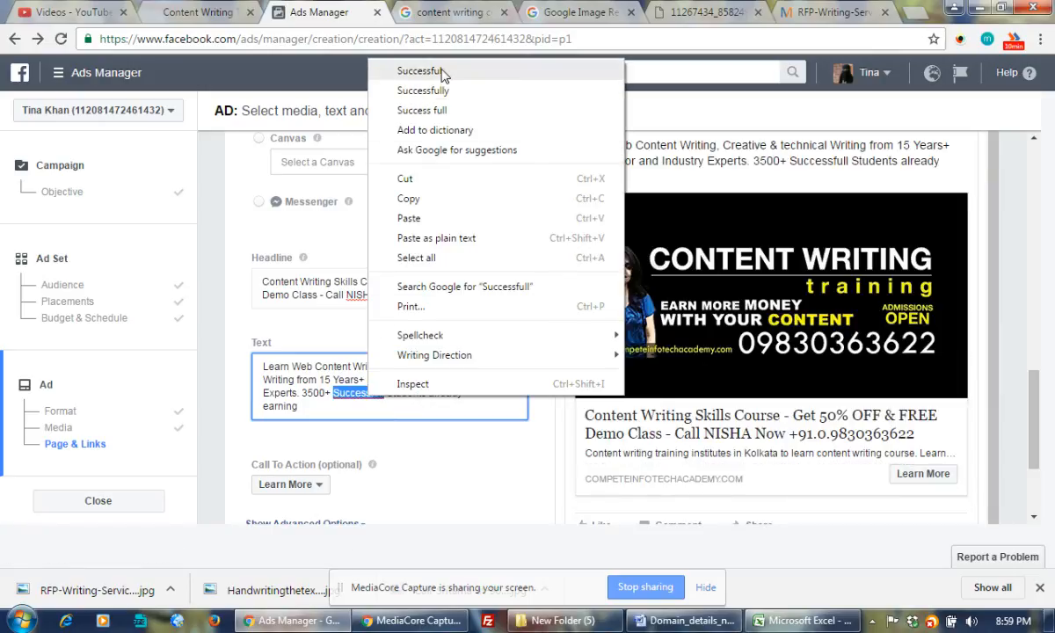
click(422, 71)
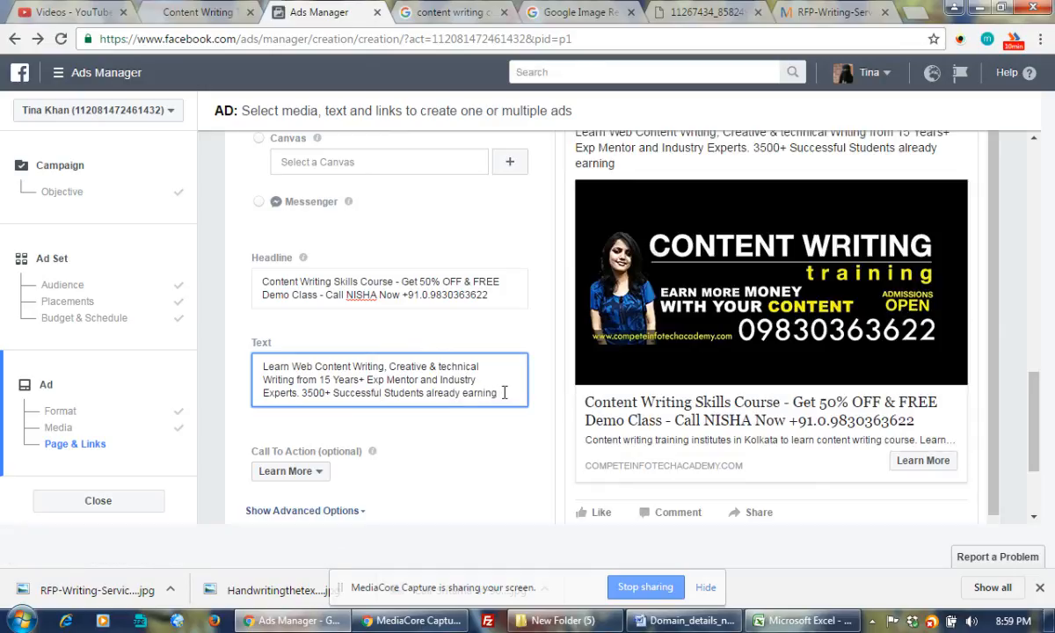
text(online.)
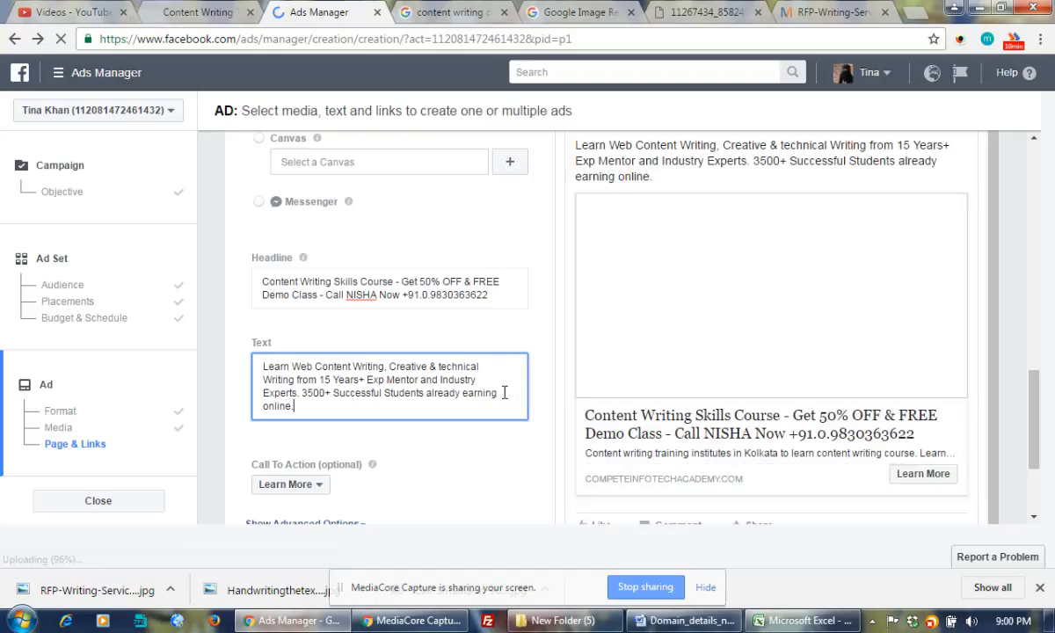
text(starts)
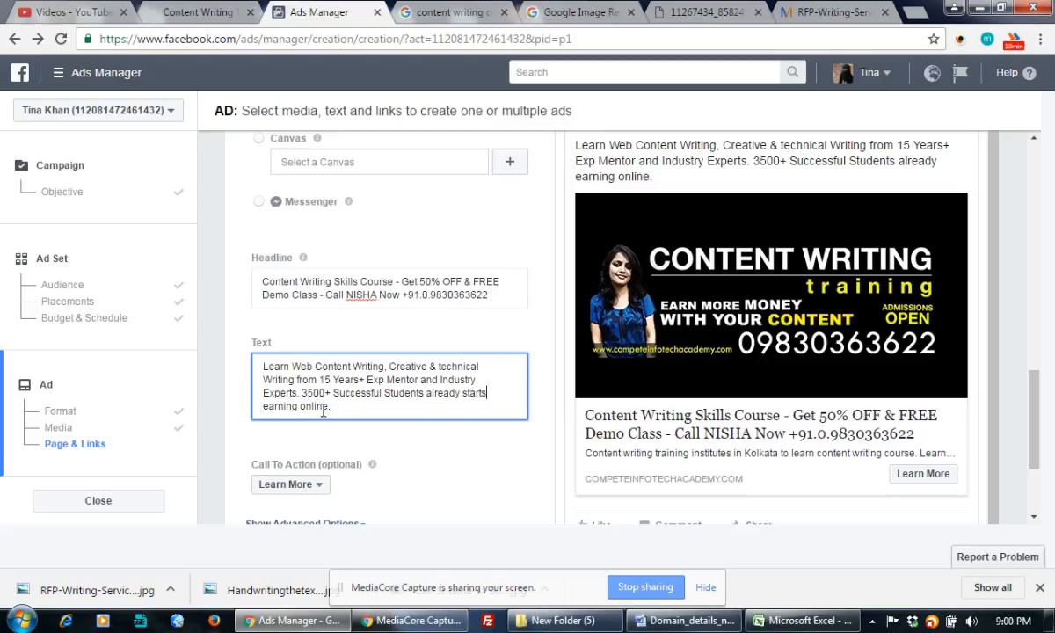
click(366, 406)
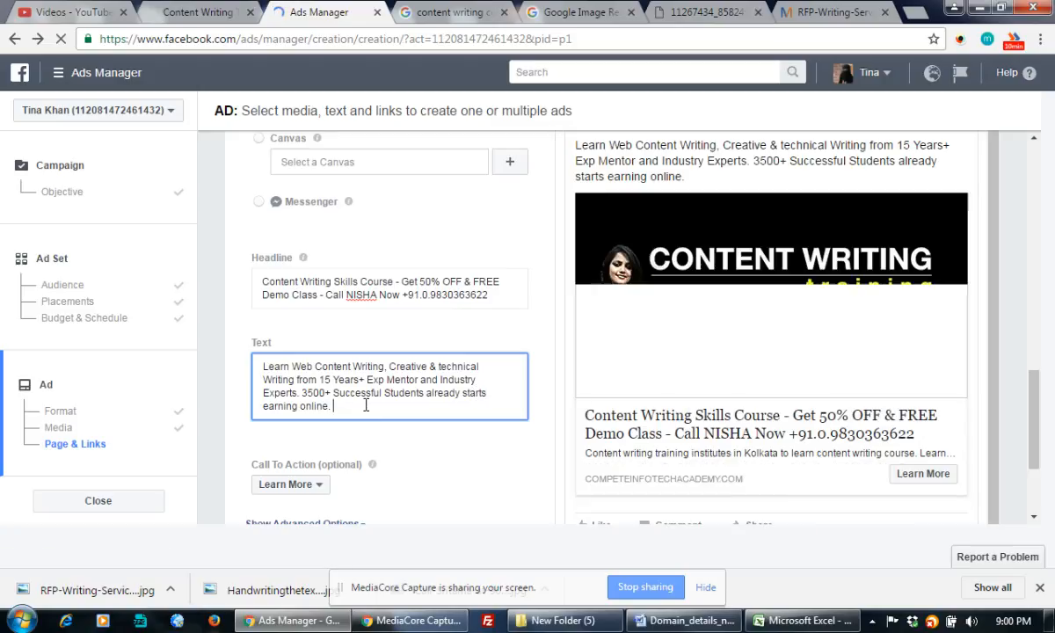
Load google.com in the Google search tab, then return to the Ads Manager tab
click(458, 7)
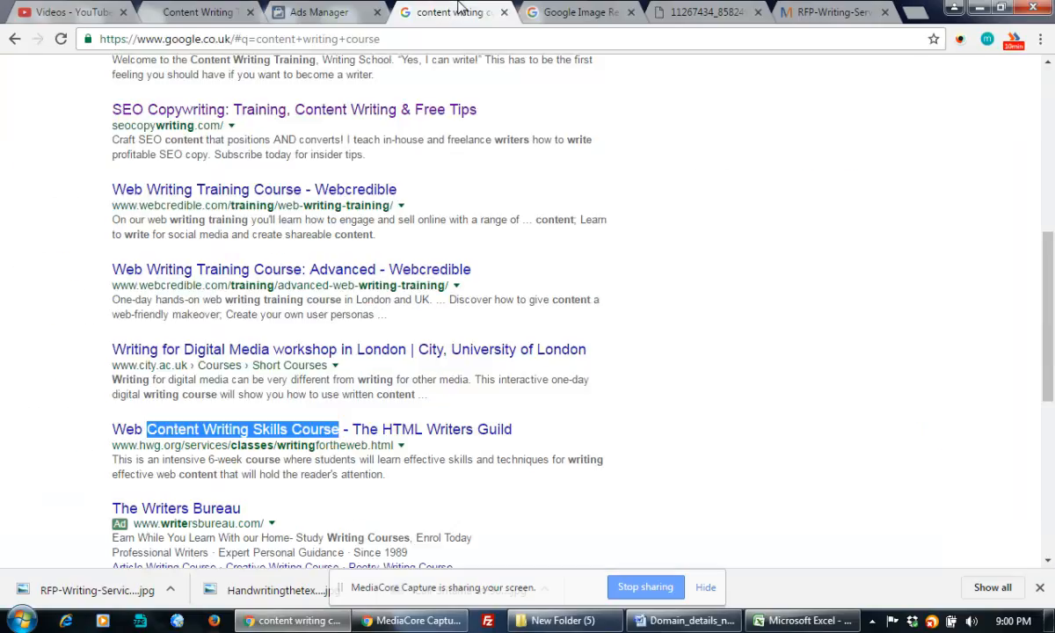
click(284, 39)
text(google.com)
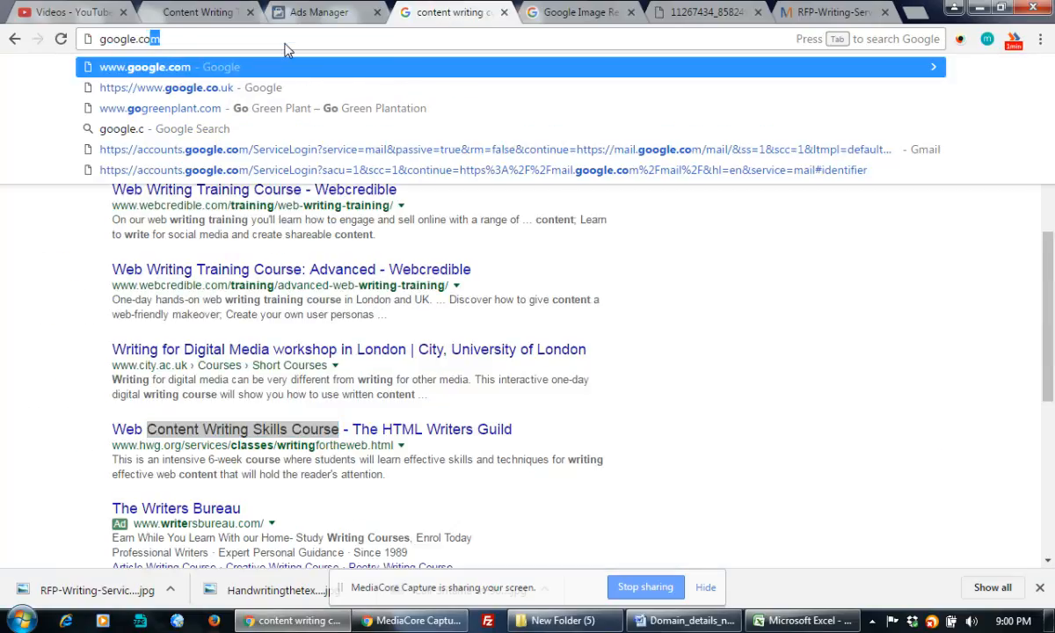
key(Return)
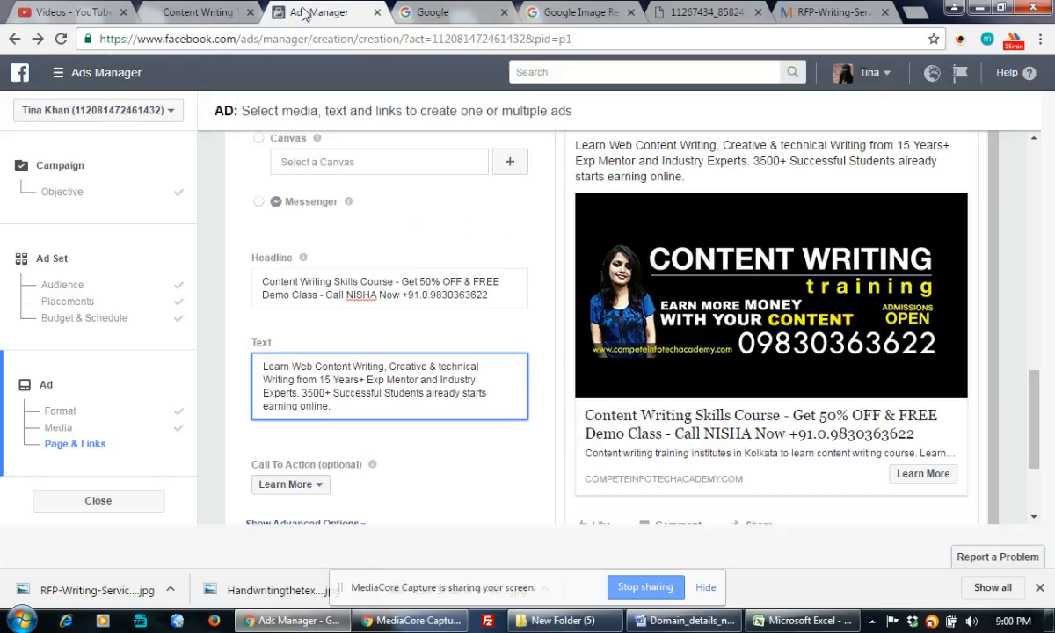
click(290, 12)
Append 'Book Your Seat for FREE DEMO Class Now.' plus a call line with the contact's name and two phone numbers
text(1)
key(BackSpace)
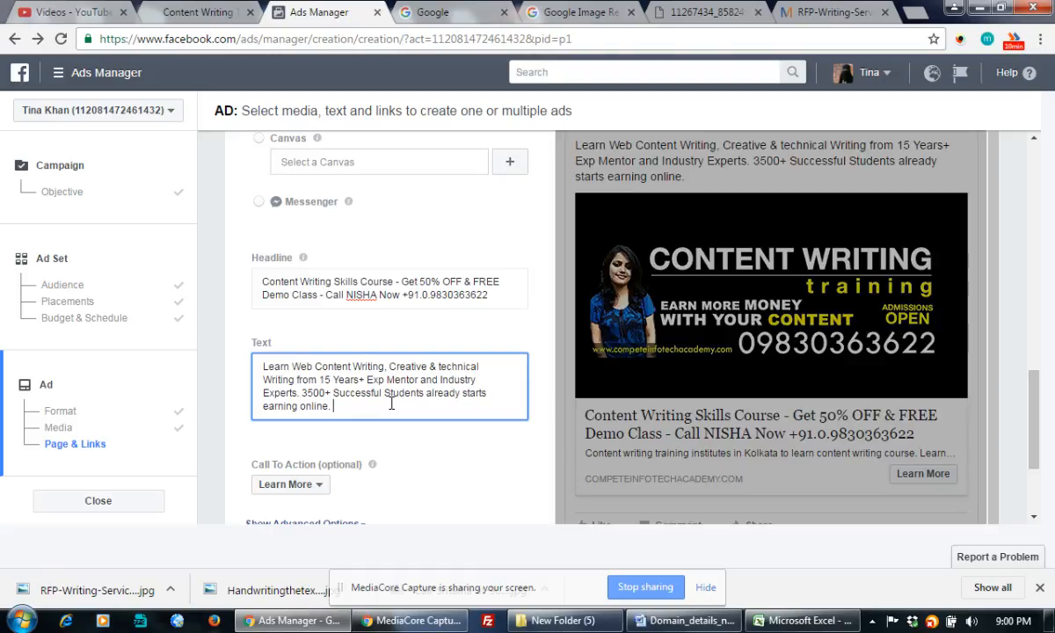
text(Bo)
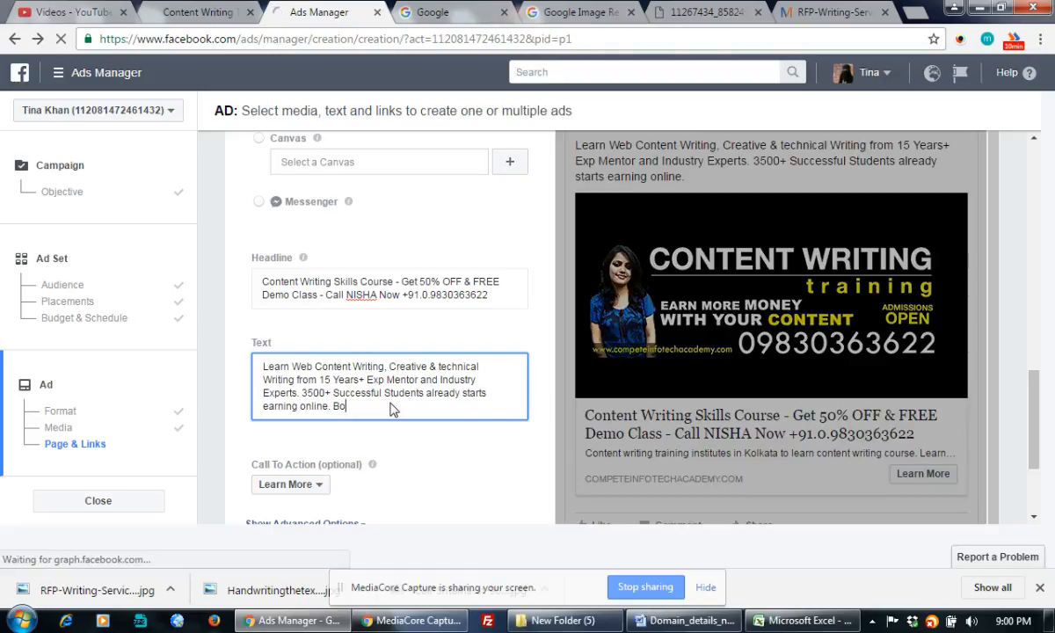
text(ok Your Seat)
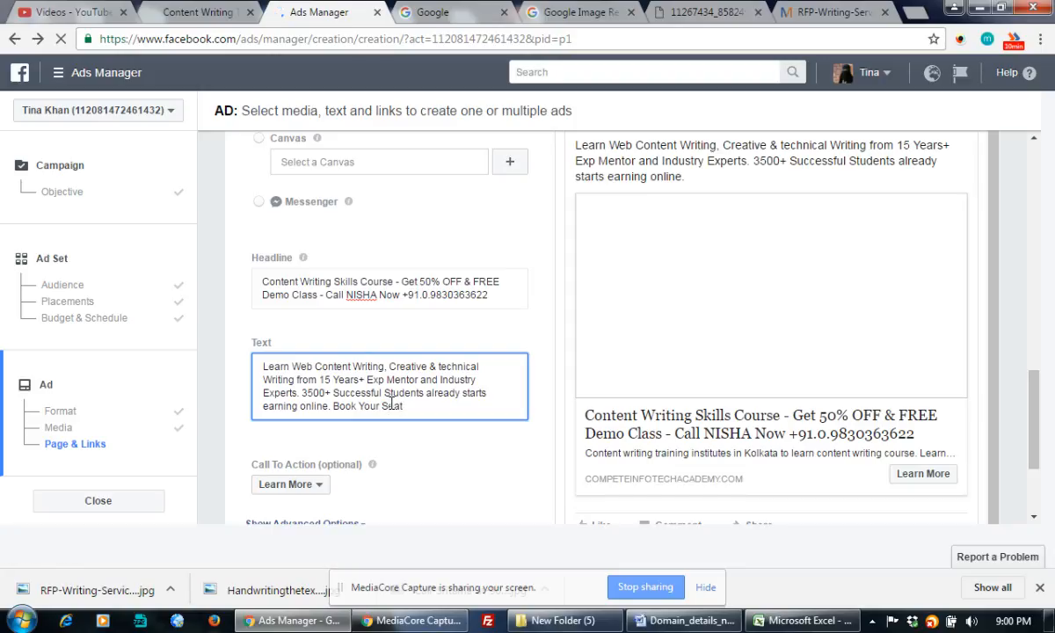
text( for FREE )
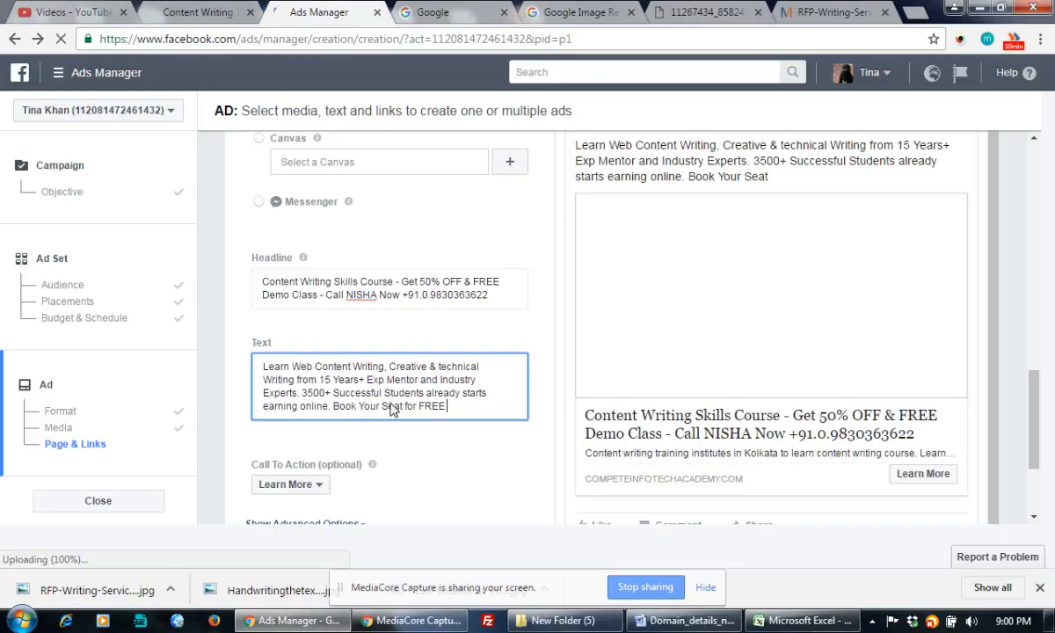
text(DEMO Class Now. Call Nisha - )
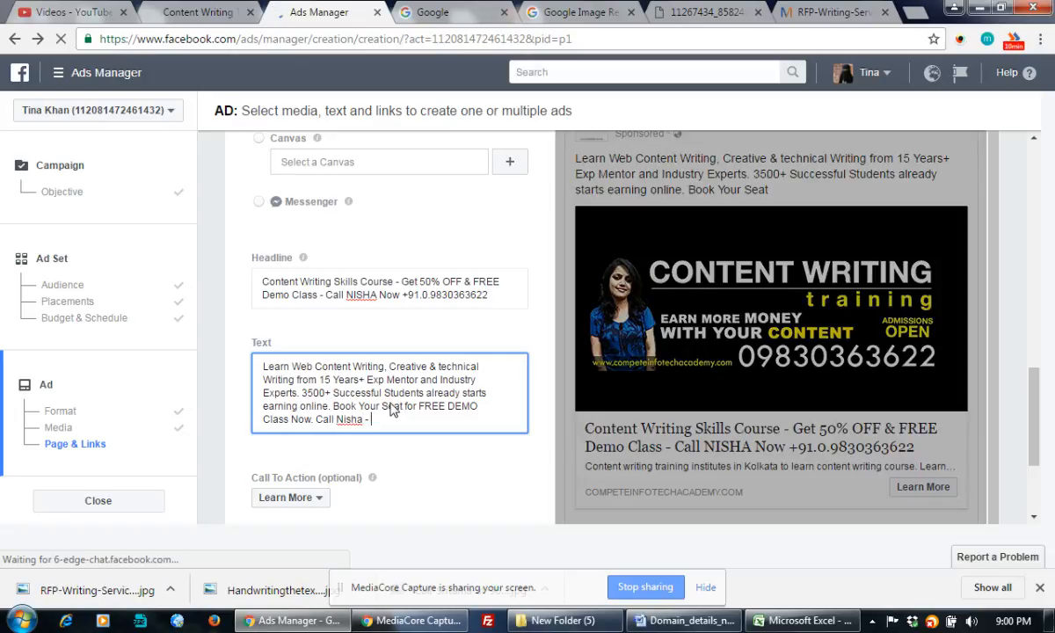
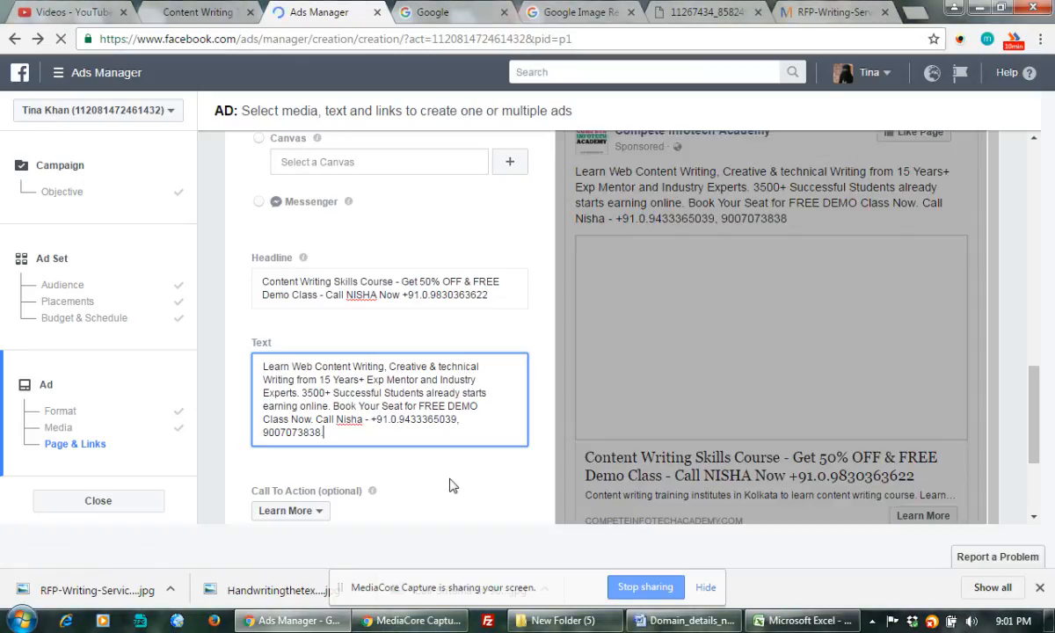
Scroll down to the Call To Action dropdown and try Book Now as the button
scroll(452, 486, down, 2)
scroll(444, 475, down, 1)
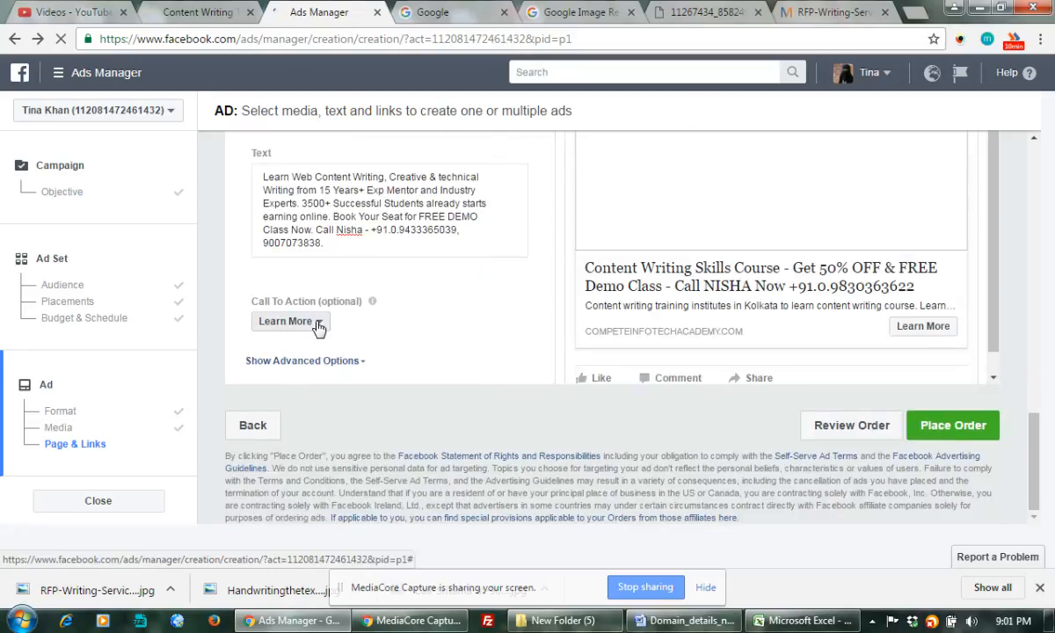
click(316, 324)
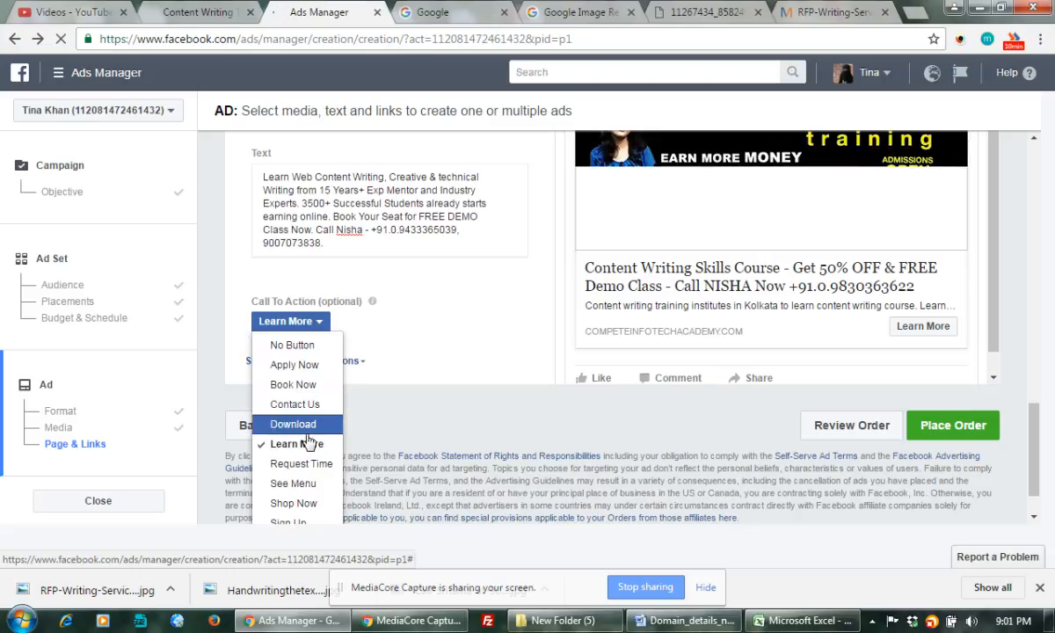
click(314, 464)
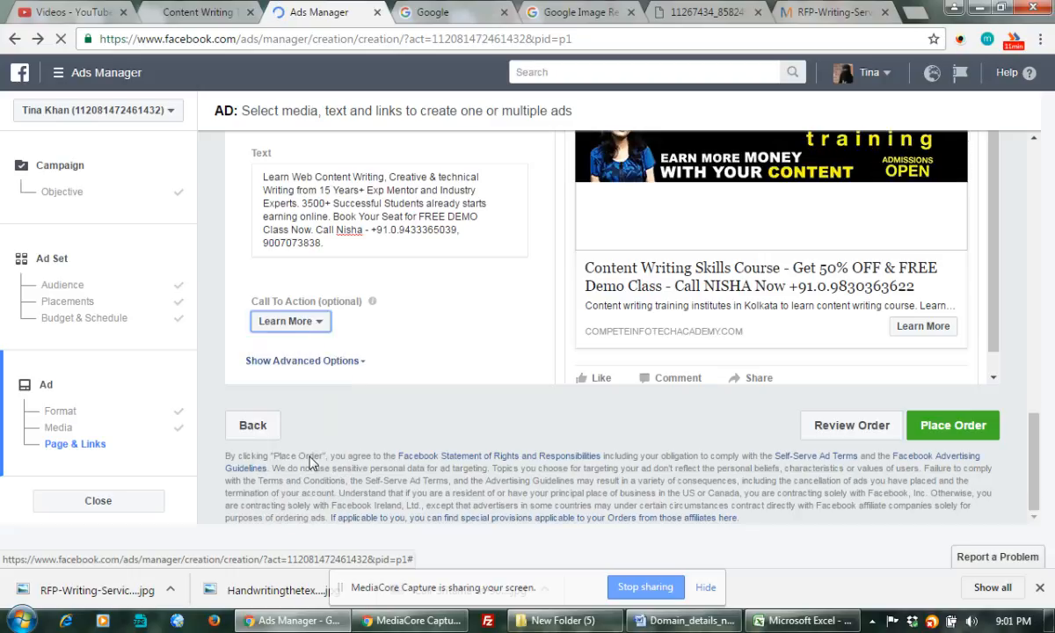
click(322, 340)
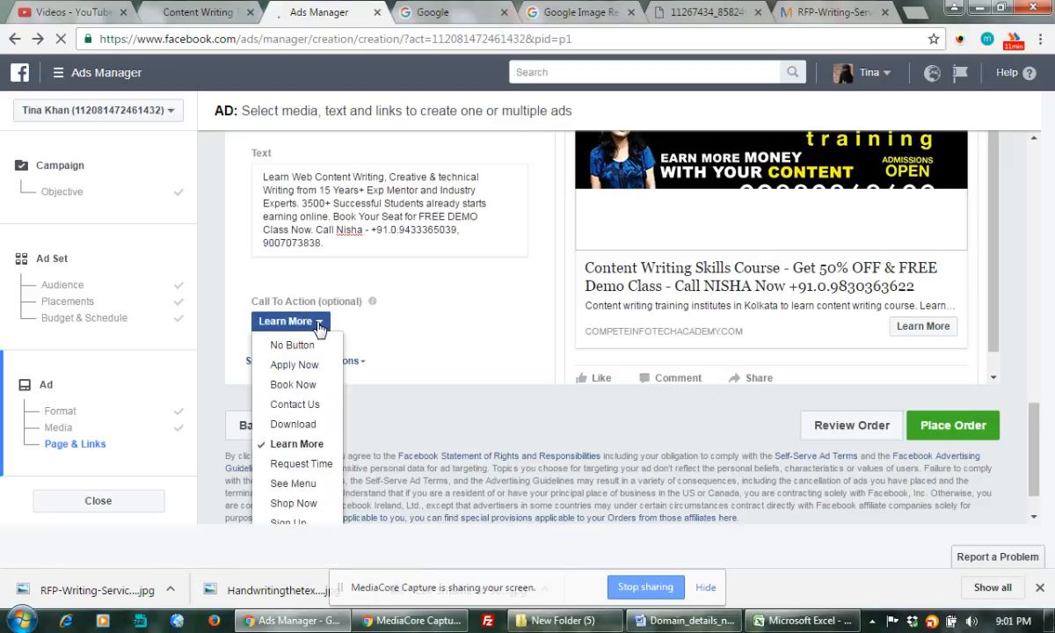
click(295, 457)
click(284, 320)
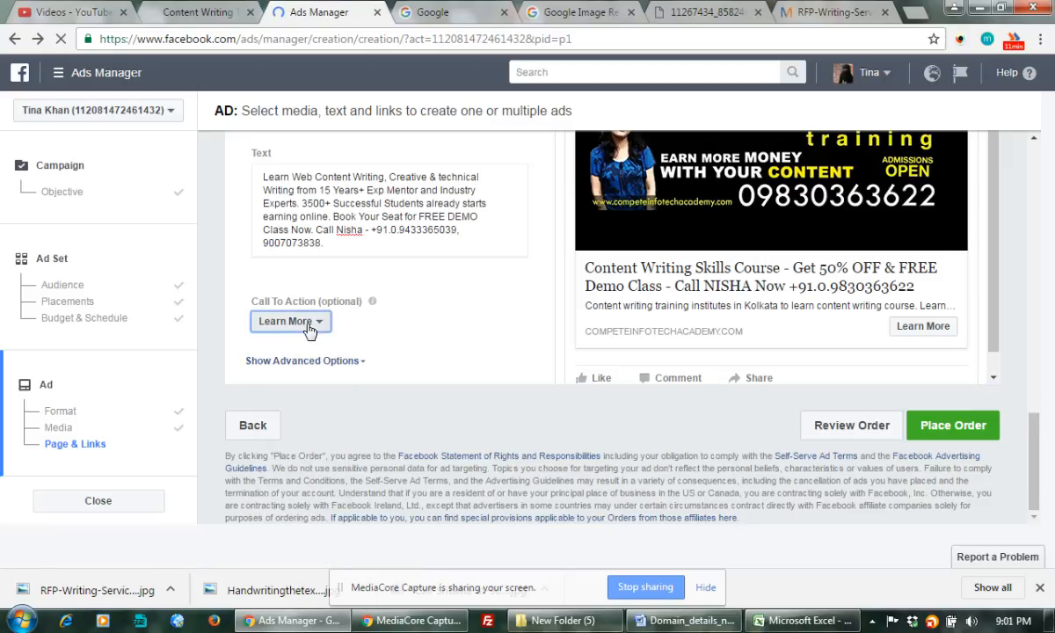
click(400, 360)
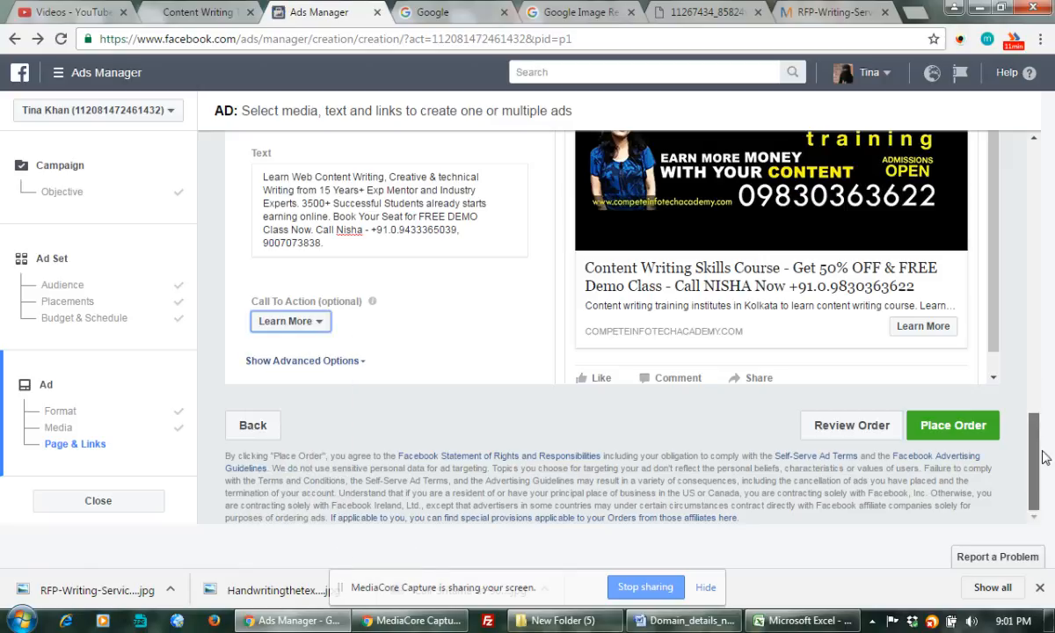
click(296, 321)
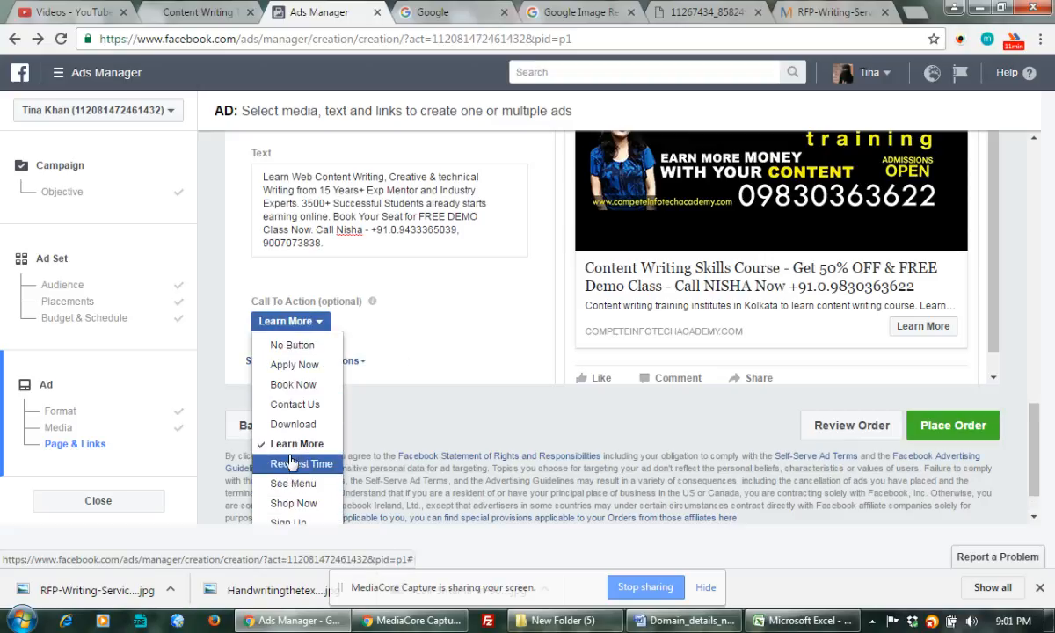
click(291, 391)
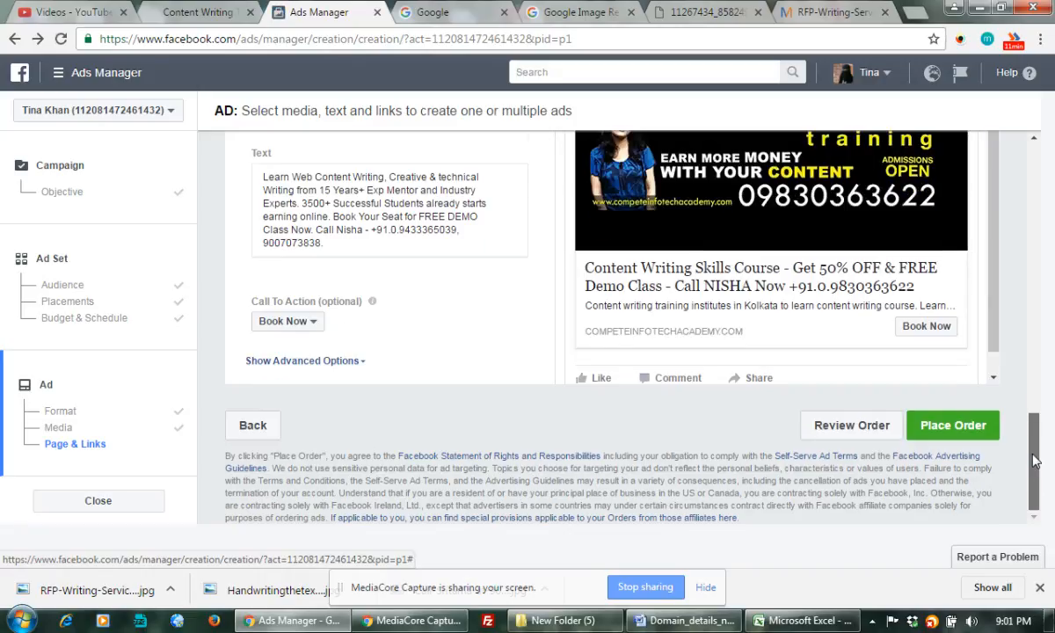
Switch the call-to-action button to Apply Now
drag(1034, 472, 1034, 452)
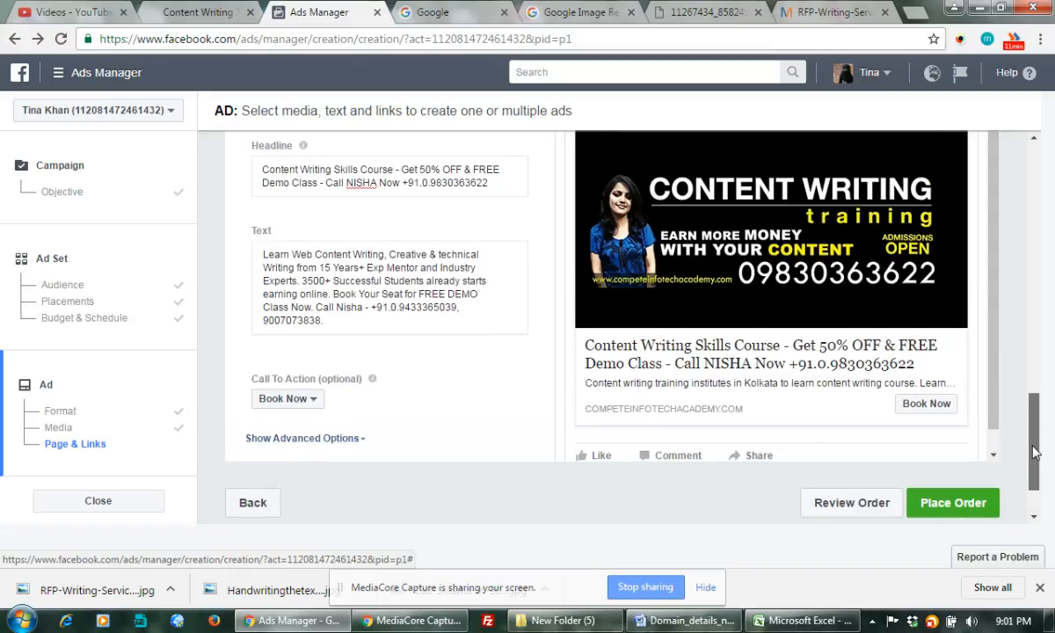
mouse_move(1034, 452)
mouse_down()
mouse_move(1039, 369)
mouse_move(1043, 461)
mouse_up()
click(313, 350)
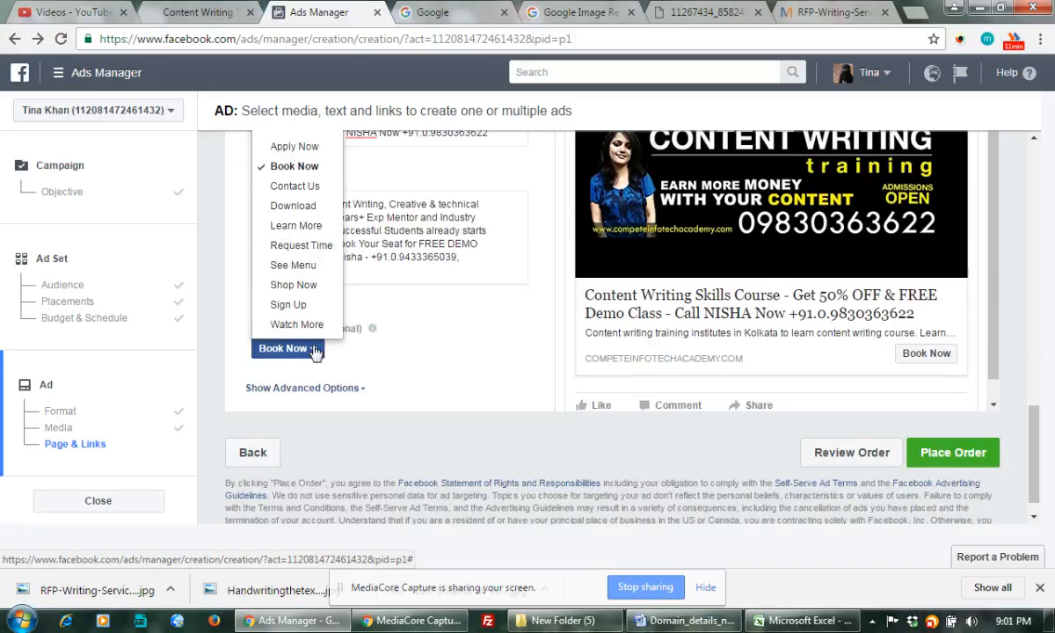
click(304, 148)
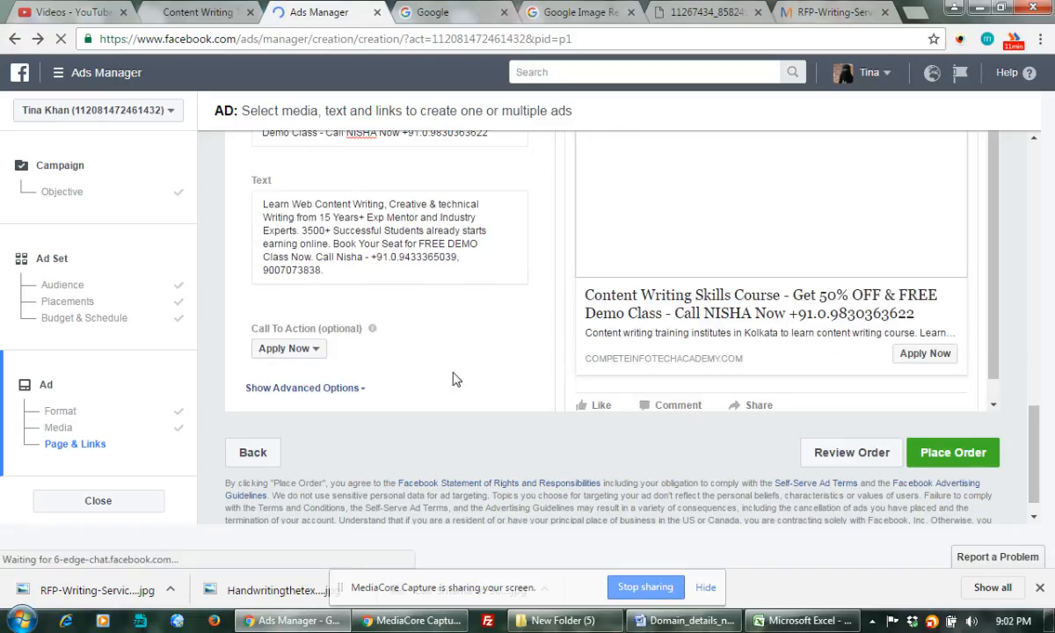
Place the ad order and continue past the confirmation to the campaign overview
click(941, 449)
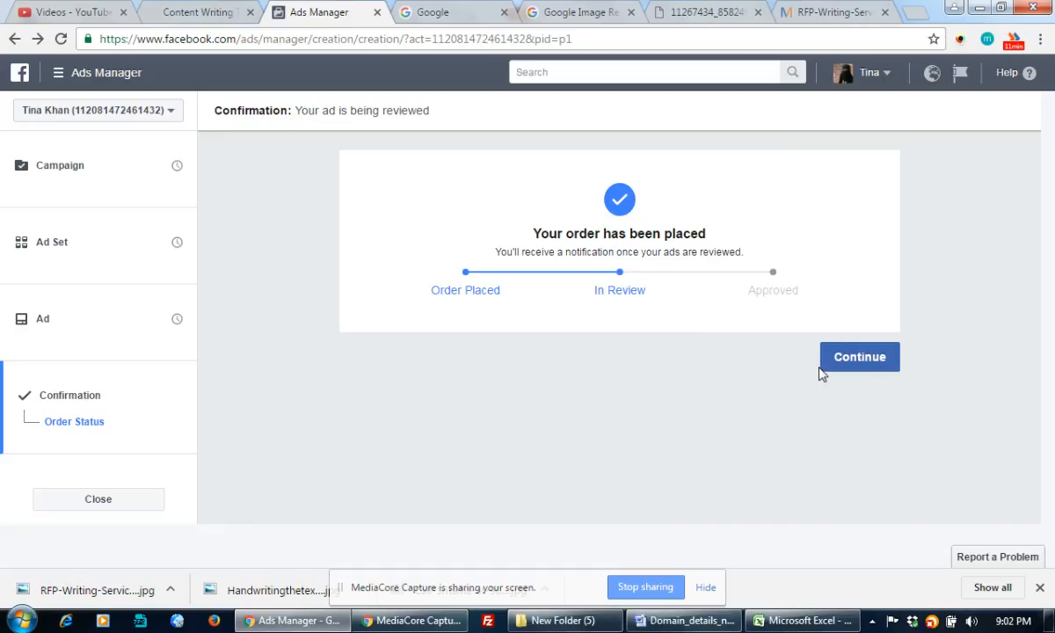
click(866, 360)
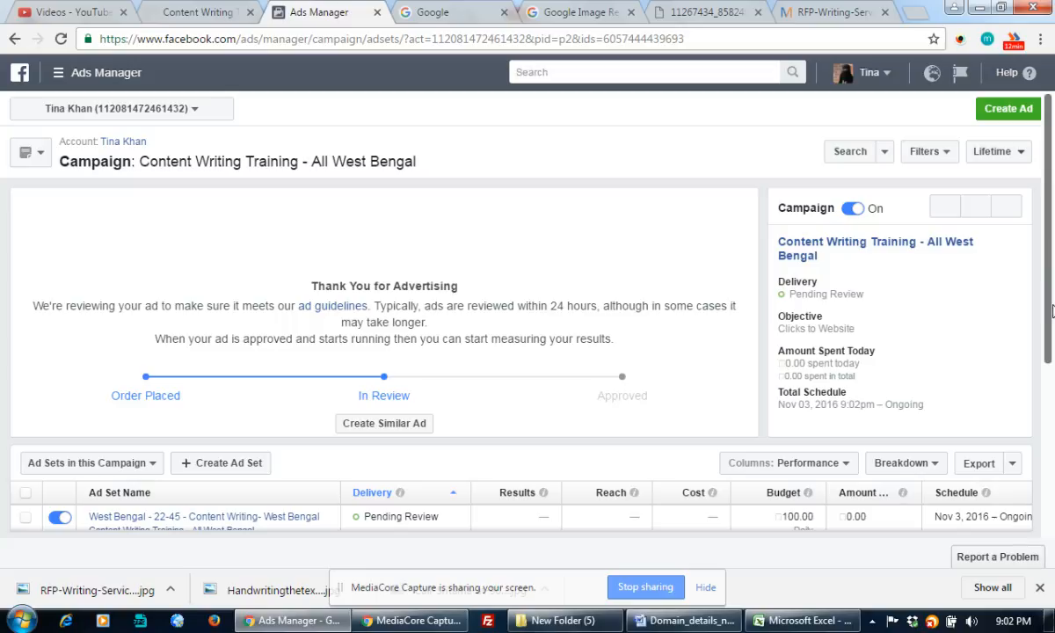
Scroll through the West Bengal campaign, then open the ad account list and the Ads Manager menu
scroll(1052, 310, down, 1)
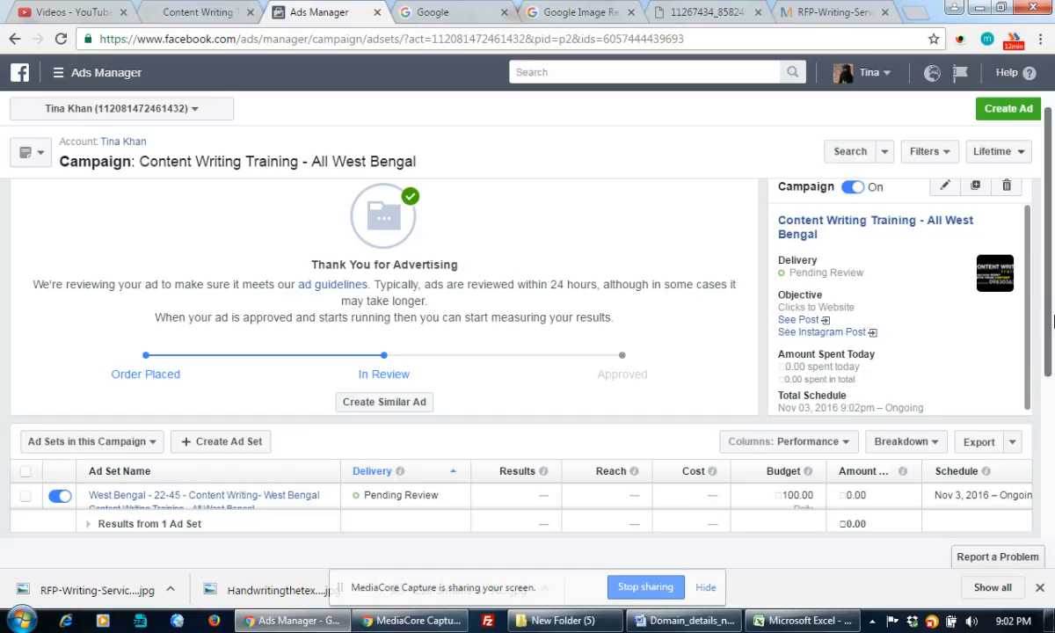
scroll(1053, 317, down, 1)
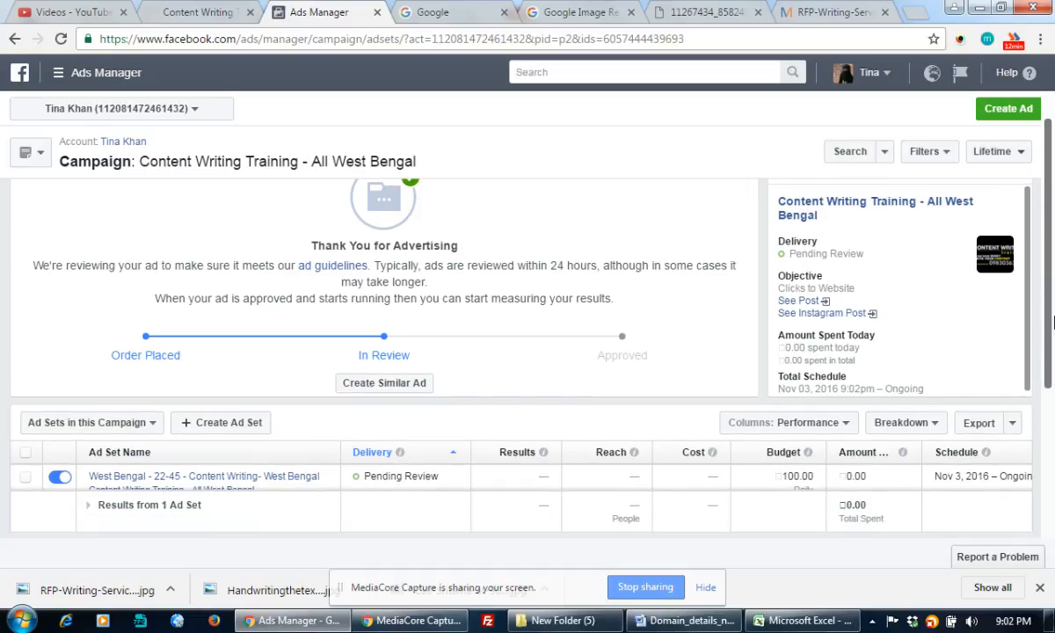
mouse_move(401, 452)
drag(1047, 358, 1051, 194)
scroll(1047, 366, down, 2)
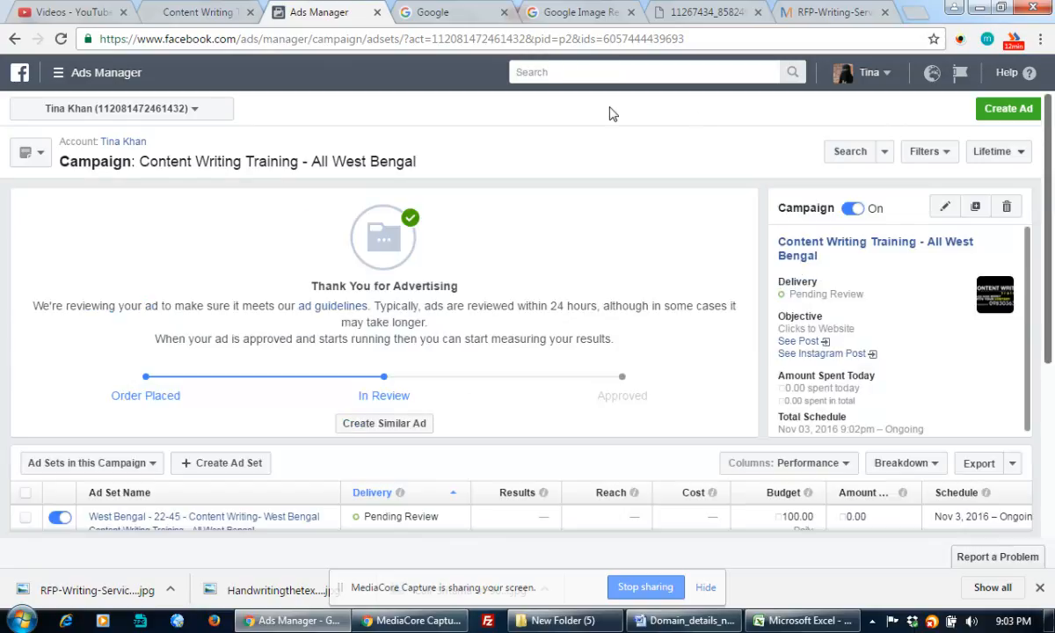
click(190, 111)
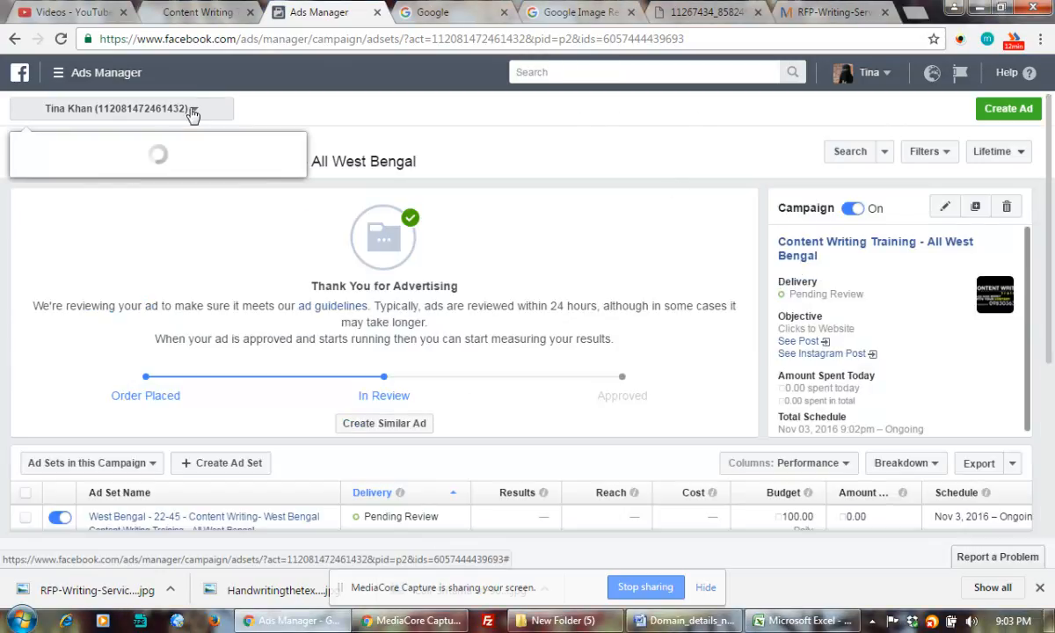
click(61, 79)
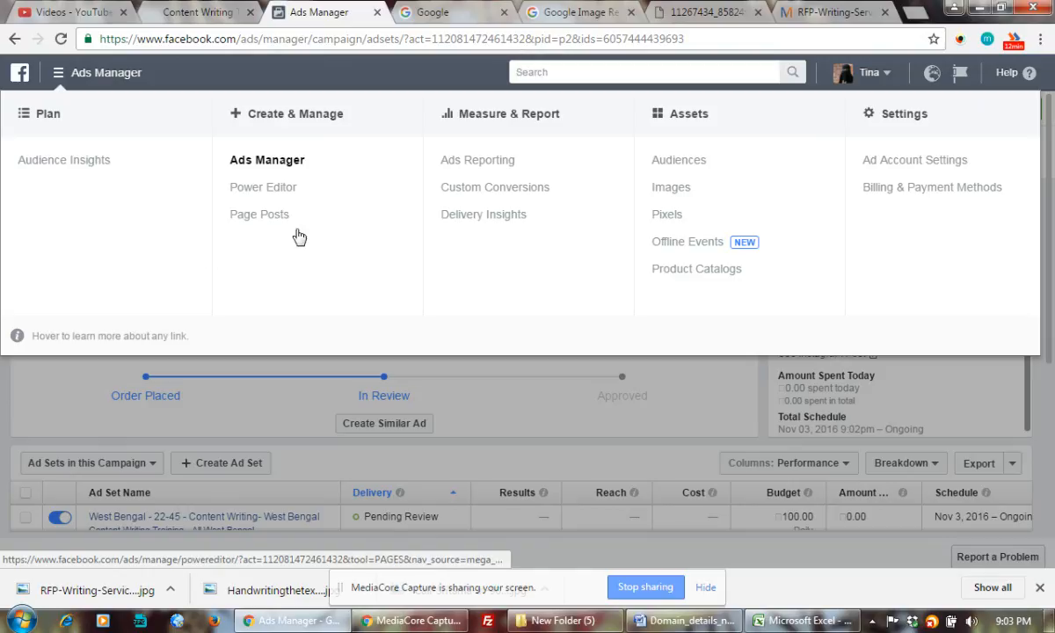
Go to Billing & Payment Methods and highlight the current balance amount
click(901, 192)
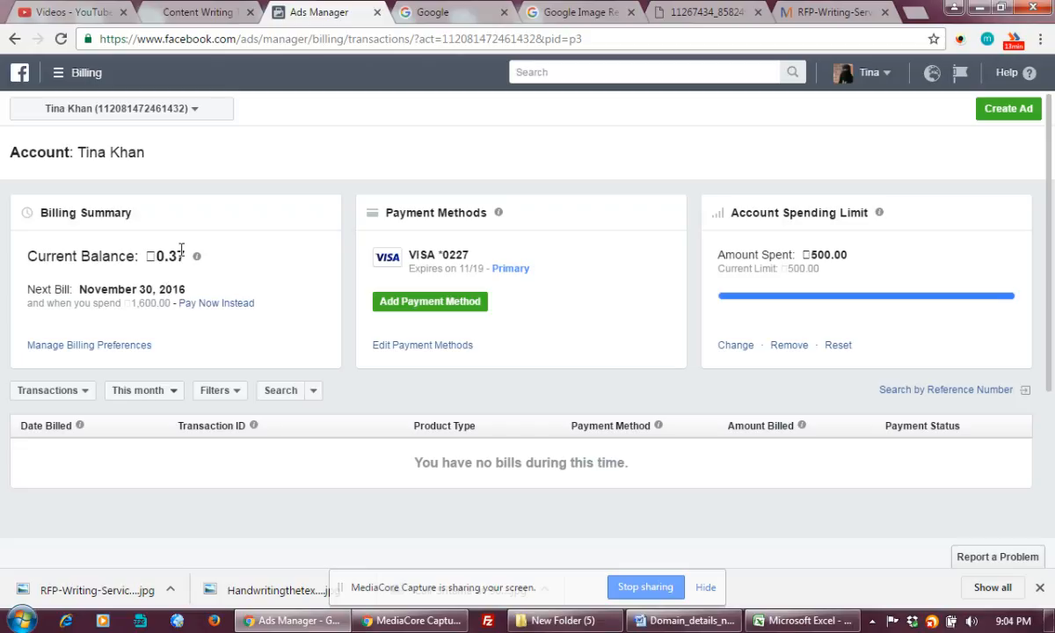
drag(168, 253, 186, 256)
Change the account spending limit to 600 and confirm the new limit
click(736, 345)
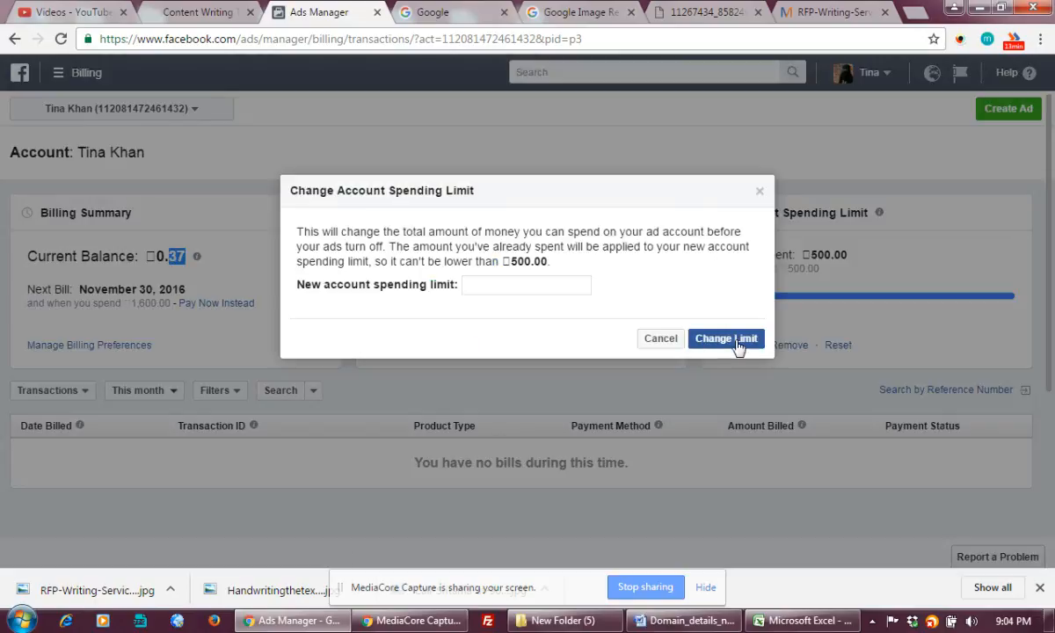
click(524, 289)
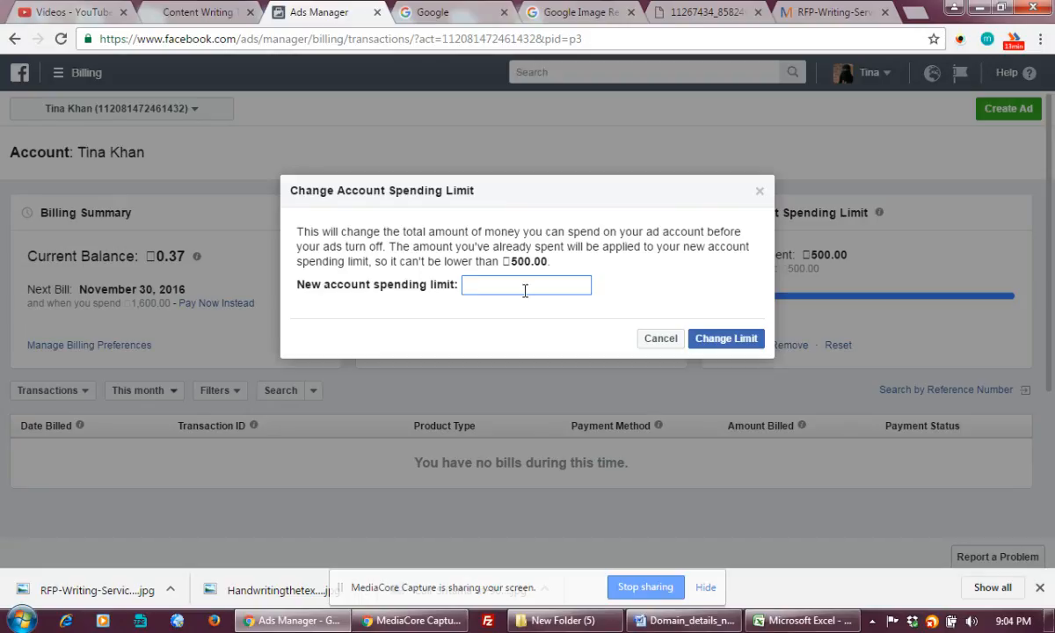
text(66)
key(BackSpace)
text(00)
click(717, 340)
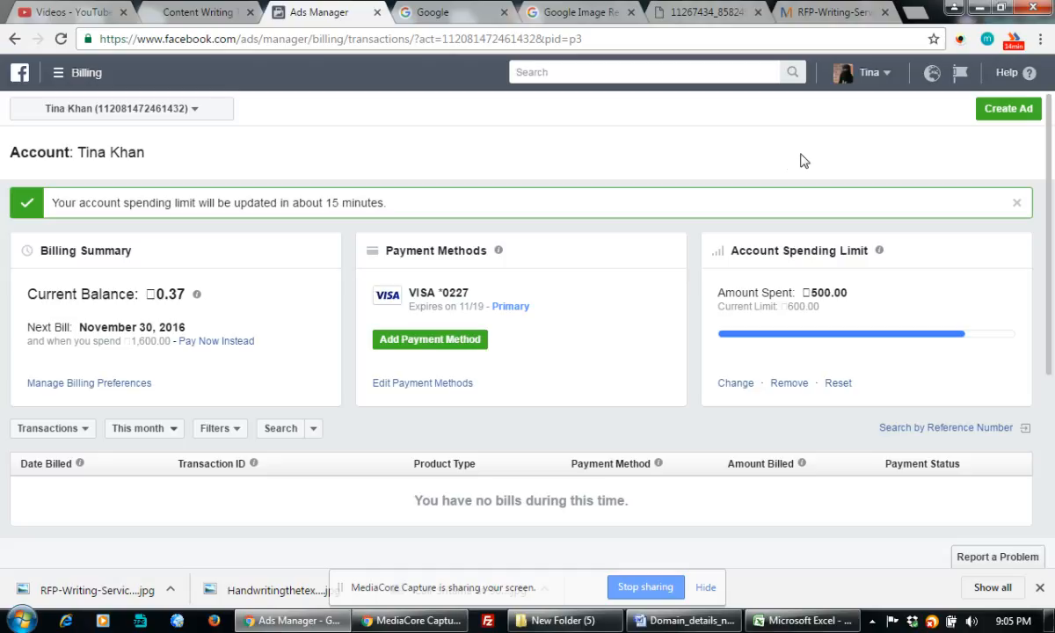
scroll(1051, 293, down, 2)
click(961, 39)
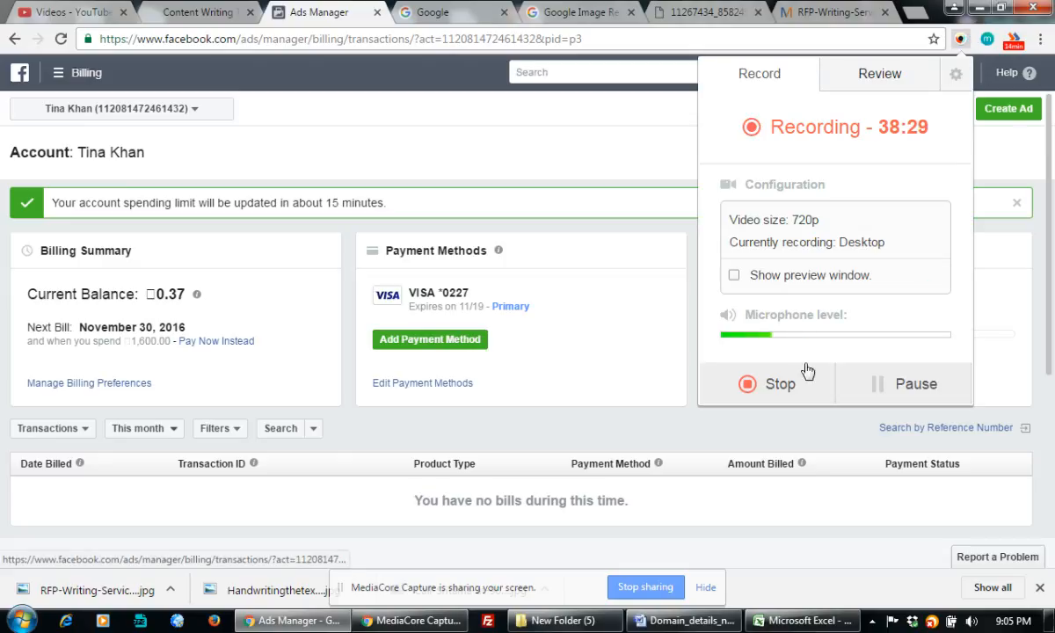